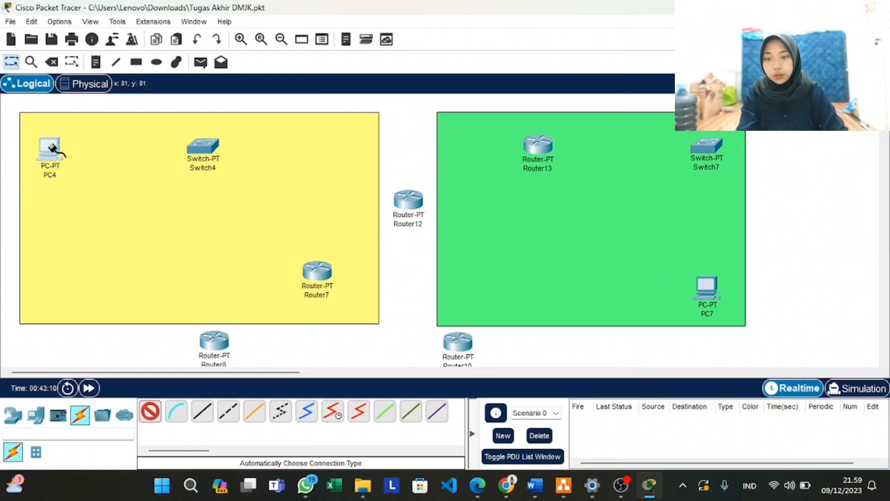
# Cable PC4 to Switch4 and Switch4 to Router7 in the yellow area using the automatic connection type
pyautogui.click(202, 148)
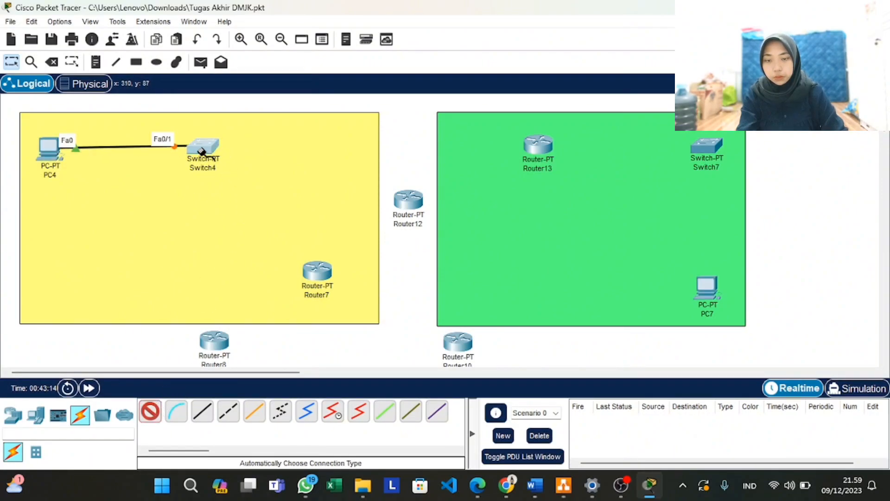
pyautogui.click(318, 270)
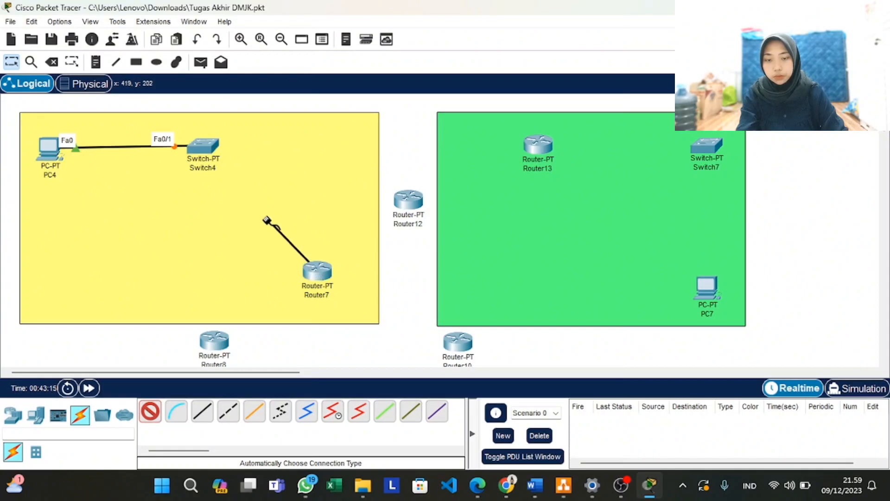
pyautogui.click(202, 149)
# Link Router8 to both Router7 and Router9 using the automatic connection type
pyautogui.scroll(-3, 214, 253)
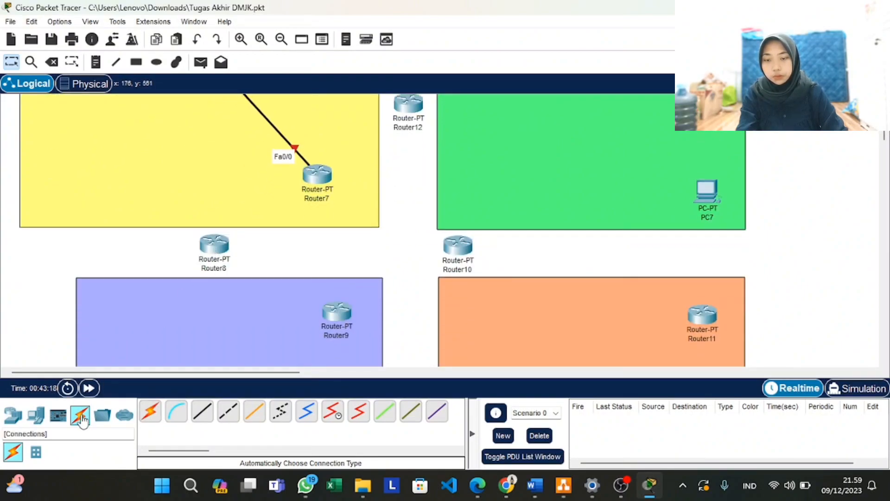
pyautogui.click(150, 410)
pyautogui.click(215, 244)
pyautogui.click(319, 178)
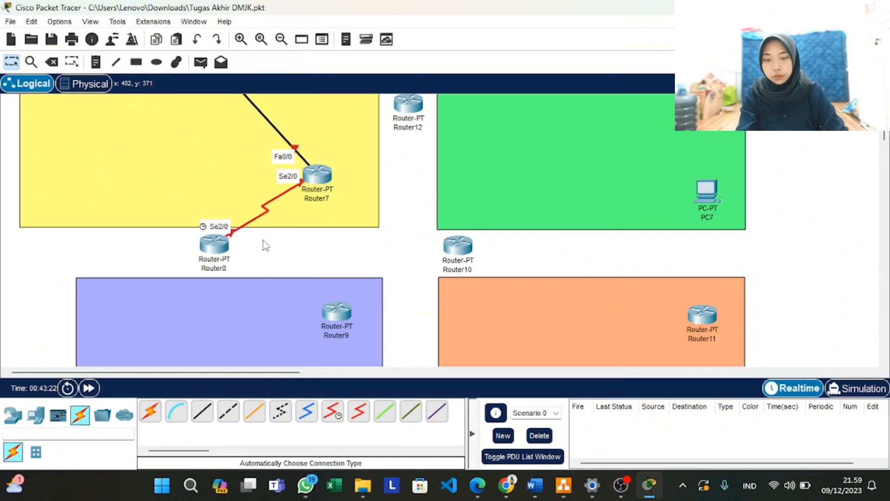
pyautogui.scroll(-5, 263, 239)
pyautogui.click(150, 402)
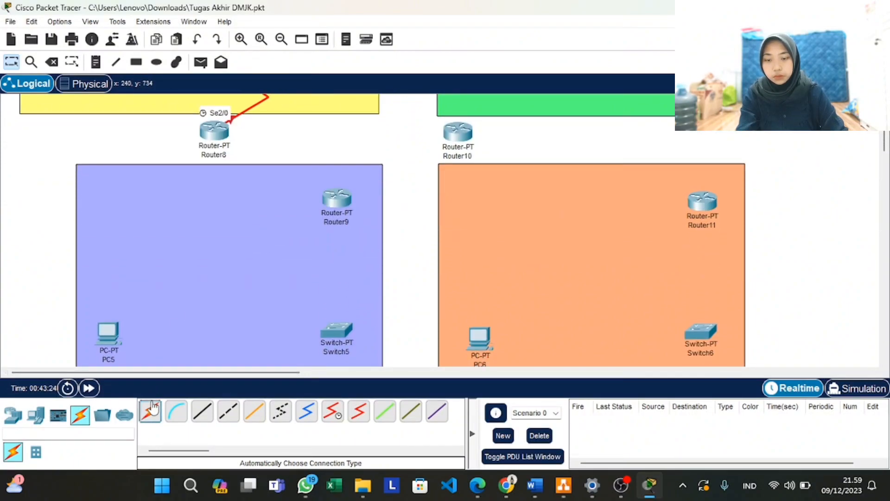
pyautogui.click(214, 132)
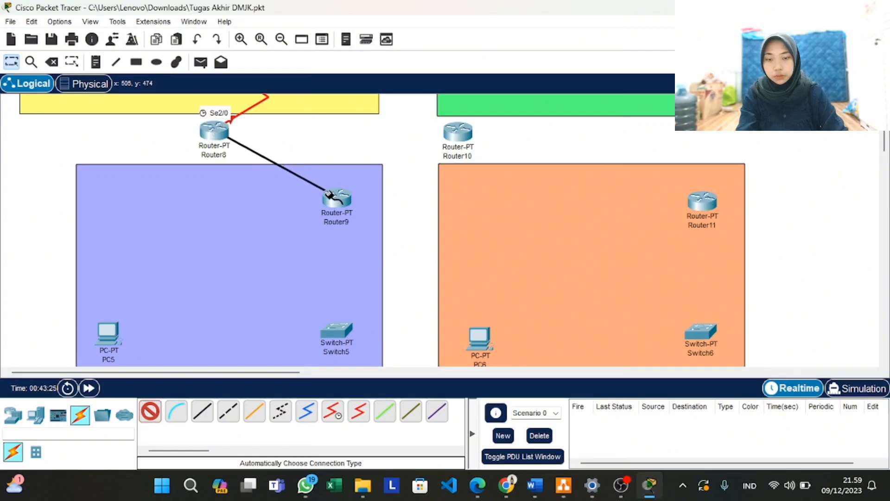
pyautogui.click(337, 199)
# Cable Router9 to Switch5 and Switch5 to PC5 in the purple area using the automatic connection type
pyautogui.scroll(-1, 287, 252)
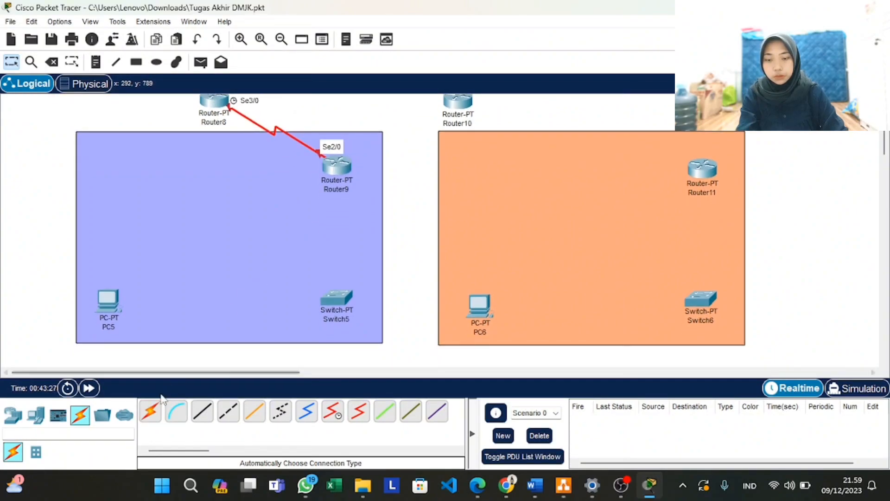
pyautogui.click(150, 411)
pyautogui.click(337, 167)
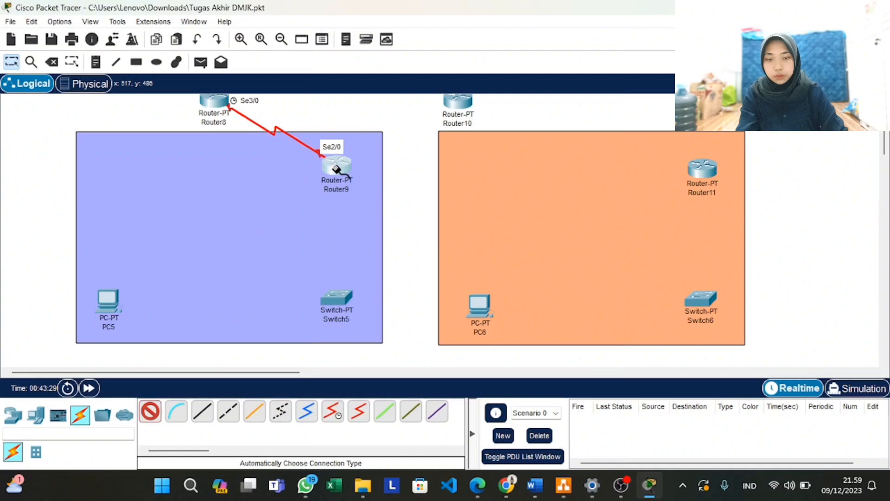
pyautogui.click(336, 297)
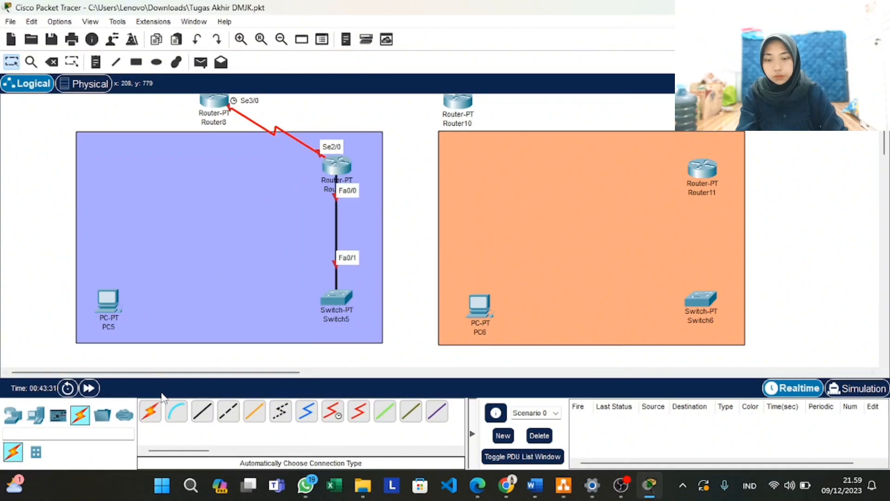
pyautogui.click(150, 411)
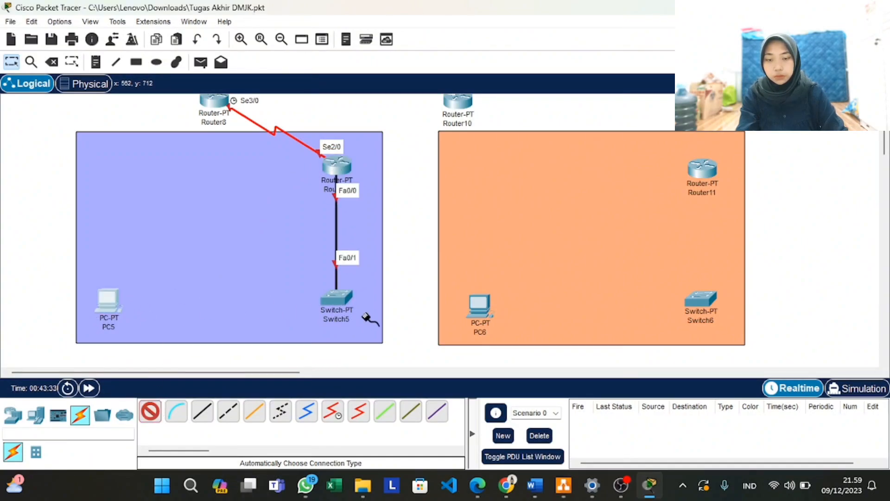
pyautogui.click(336, 298)
pyautogui.click(109, 299)
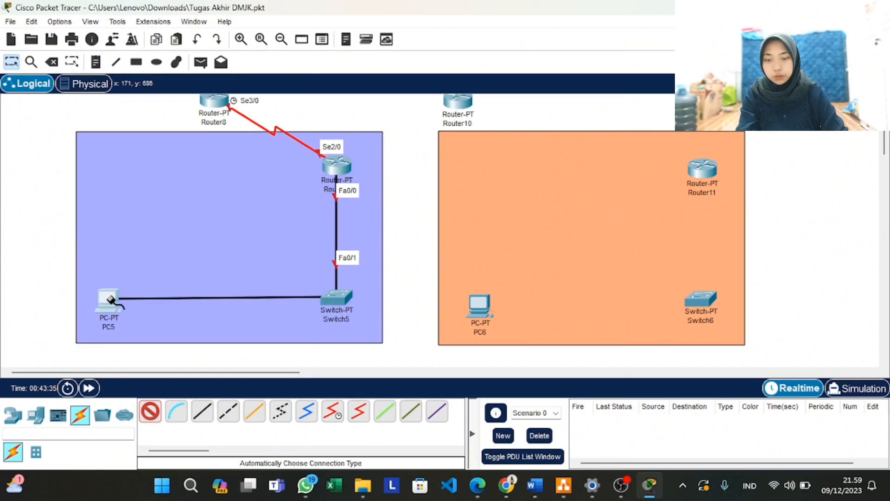
# Link Router10 to both Router7 and Router11 using the automatic connection type
pyautogui.scroll(3, 279, 233)
pyautogui.hscroll(5, 279, 233)
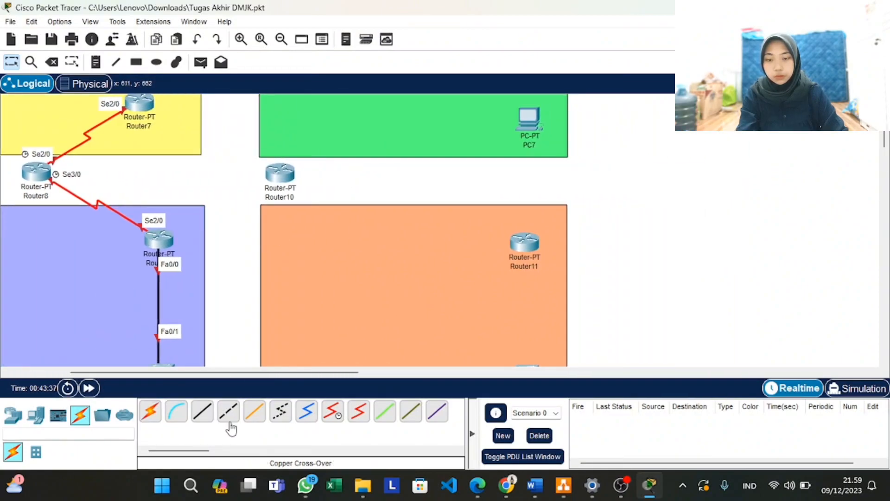
pyautogui.click(150, 411)
pyautogui.click(139, 104)
pyautogui.click(280, 173)
pyautogui.hscroll(5, 261, 207)
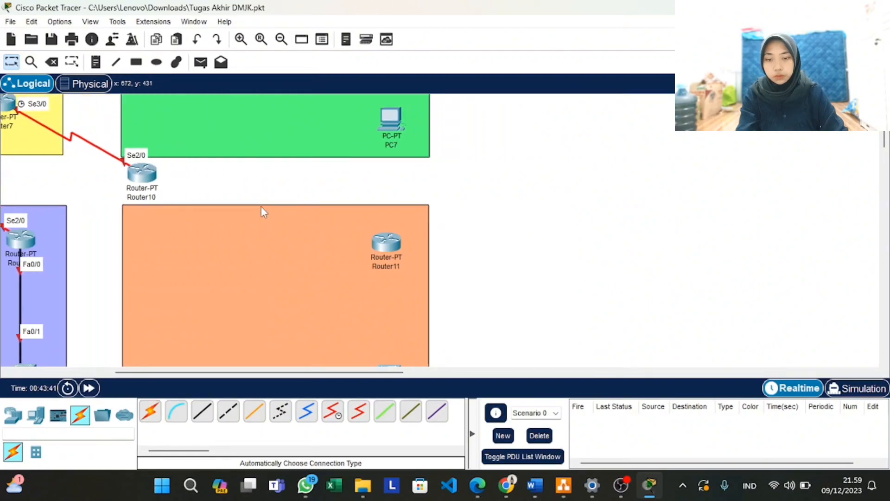
pyautogui.click(150, 411)
pyautogui.click(143, 172)
pyautogui.click(384, 242)
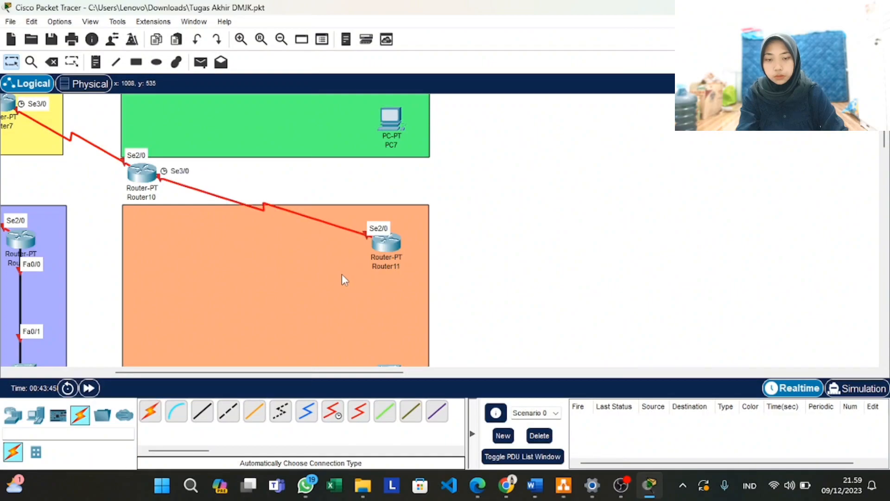
# Cable Router11 to Switch6 and Switch6 to PC6 in the orange area using the automatic connection type
pyautogui.scroll(-3, 342, 275)
pyautogui.click(155, 414)
pyautogui.click(387, 100)
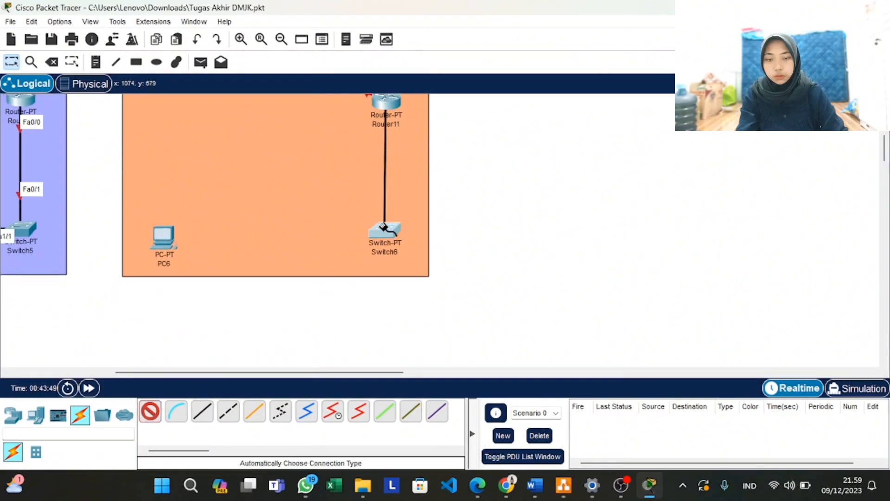
pyautogui.click(383, 227)
pyautogui.click(150, 411)
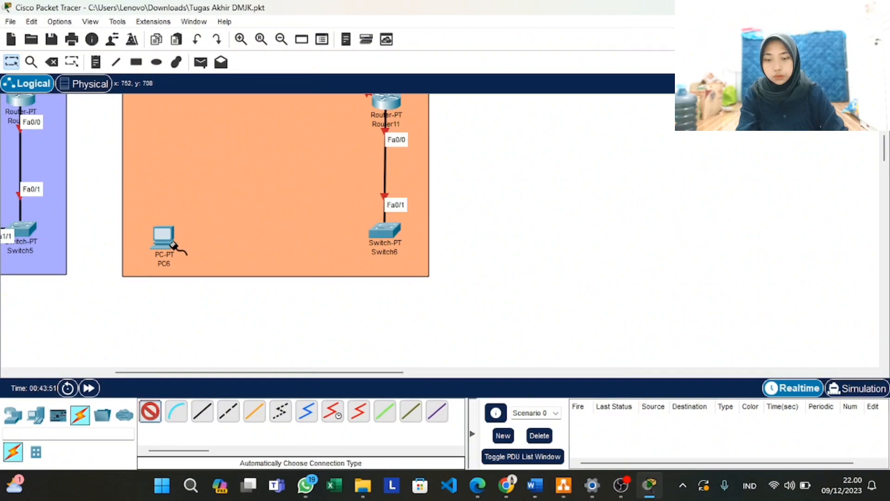
pyautogui.click(164, 241)
pyautogui.click(373, 231)
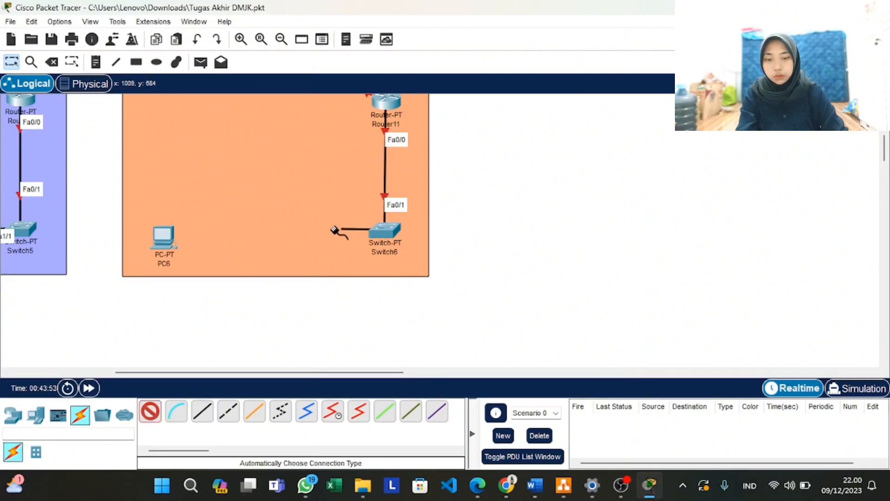
# Link Router12 to Router13 in the green area using the automatic connection type
pyautogui.scroll(5, 229, 167)
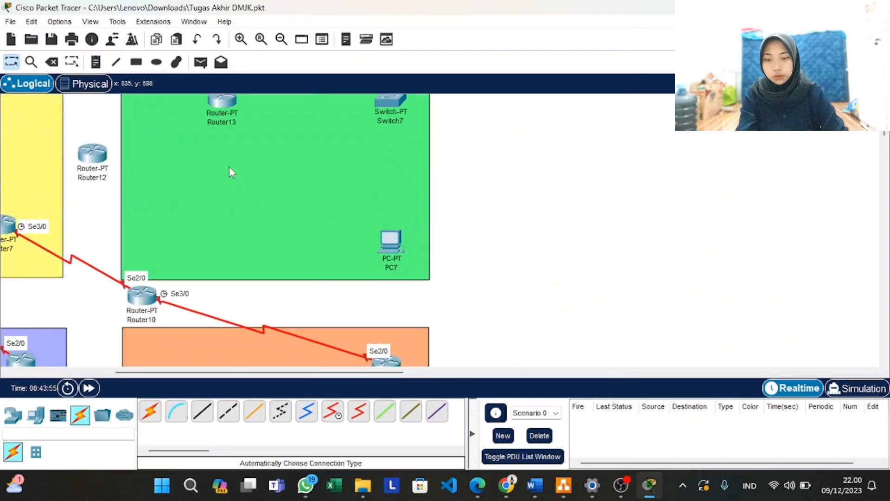
pyautogui.scroll(2, 229, 166)
pyautogui.hscroll(-5, 229, 166)
pyautogui.click(150, 412)
pyautogui.click(245, 198)
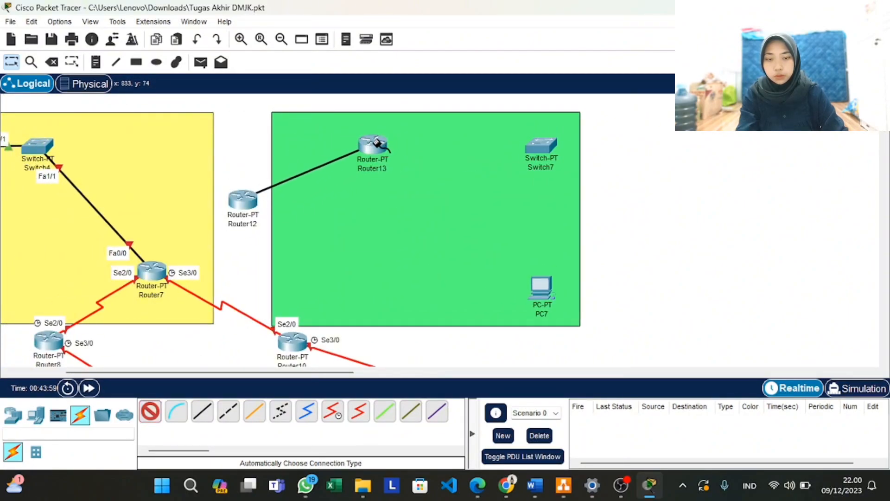
pyautogui.click(377, 142)
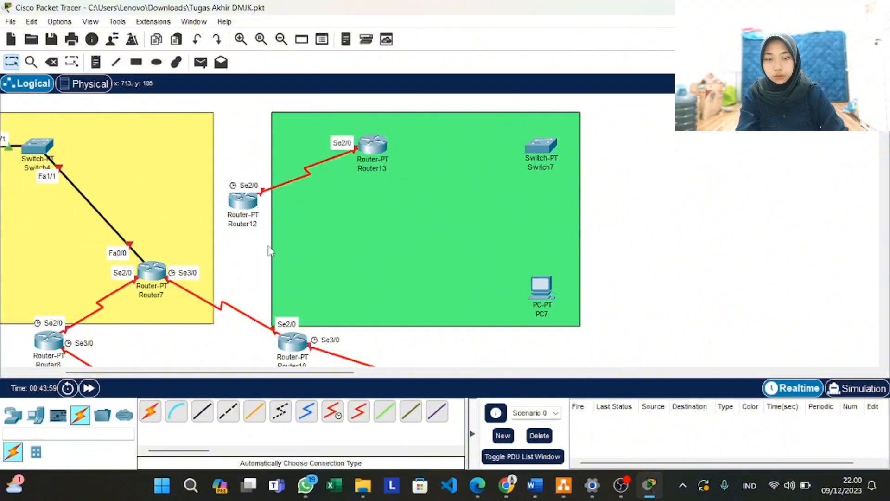
# Cable Router13 to Switch7 and Switch7 to PC7 in the green area using the automatic connection type
pyautogui.click(371, 144)
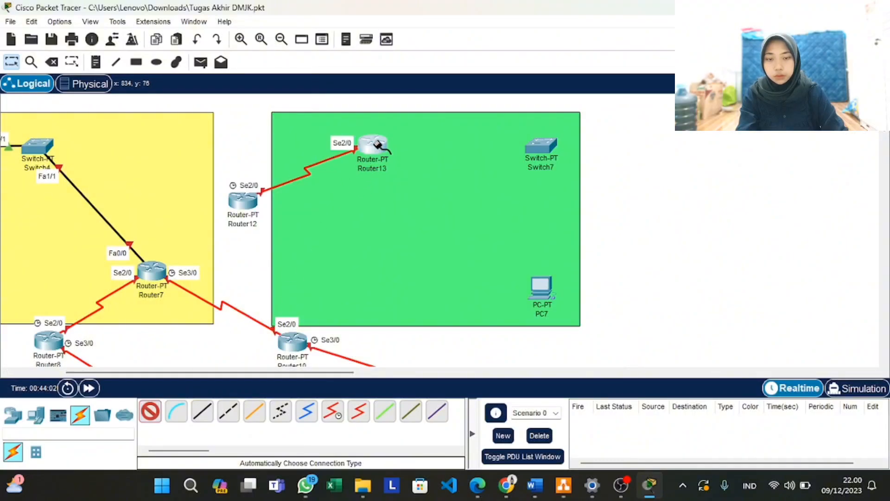
pyautogui.click(540, 145)
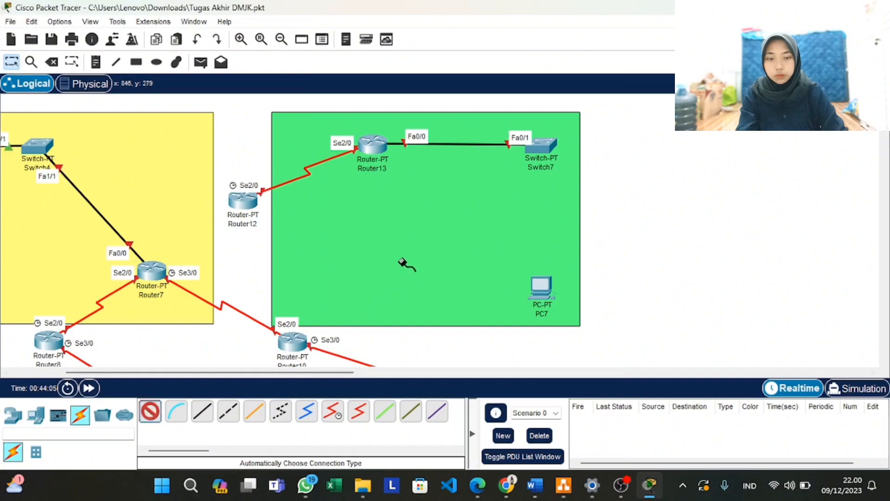
pyautogui.click(542, 148)
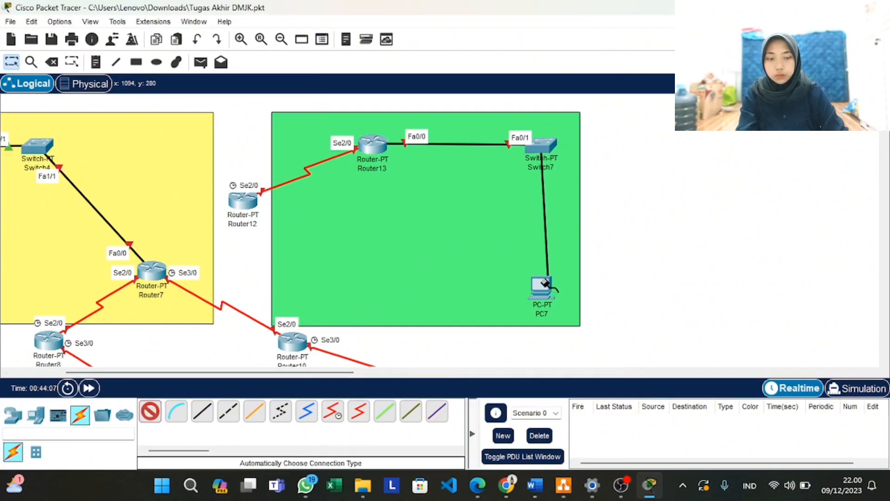
pyautogui.click(544, 283)
# Power off Router7, install a PT-ROUTER-NM-1S module in the empty slot beside its existing modules, and power it on again
pyautogui.hscroll(-5, 354, 260)
pyautogui.scroll(-1, 355, 264)
pyautogui.scroll(-1, 355, 265)
pyautogui.click(318, 223)
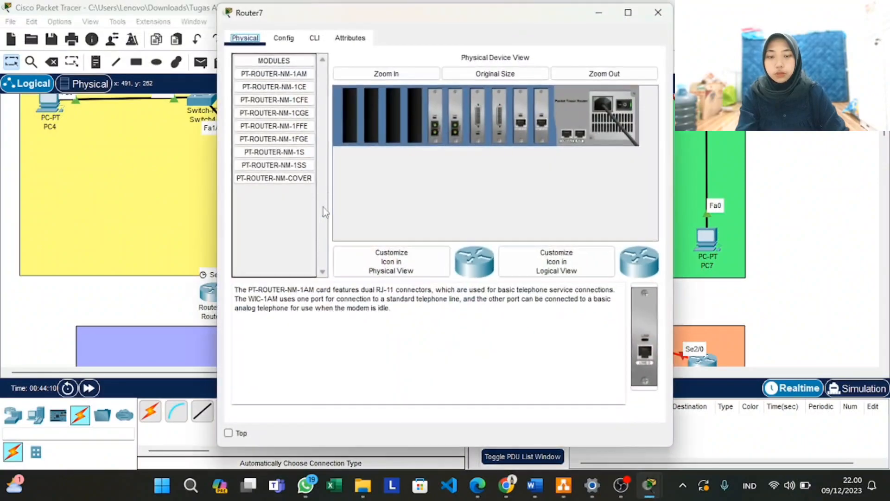
pyautogui.click(624, 106)
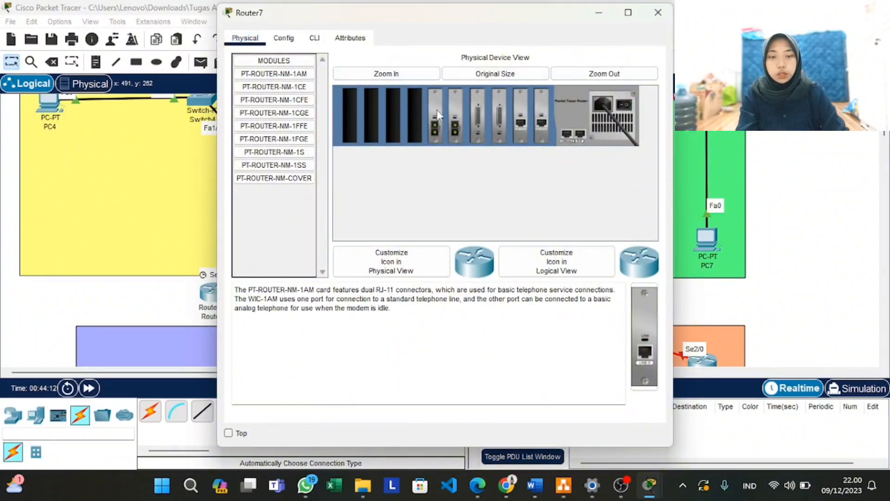
pyautogui.moveTo(299, 153); pyautogui.dragTo(416, 121)
pyautogui.click(624, 105)
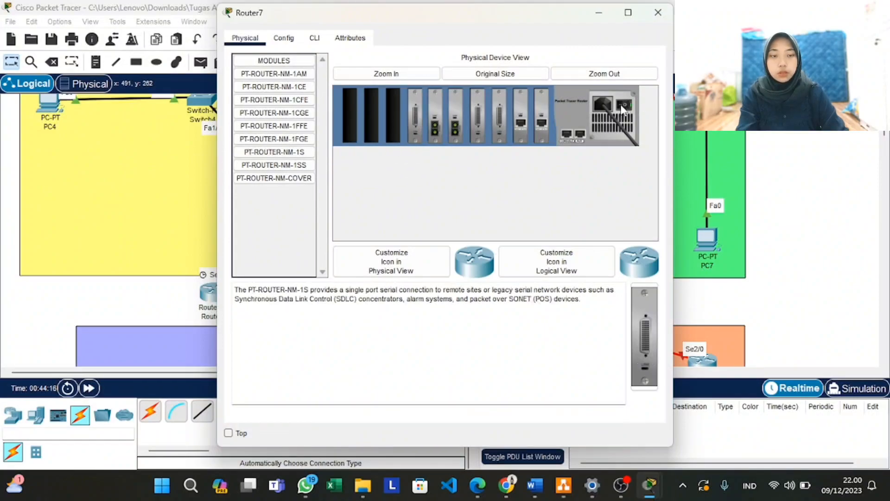
pyautogui.click(658, 12)
# Link Router7 to Router12 using the automatic connection type and fast-forward the simulation time
pyautogui.click(149, 410)
pyautogui.click(318, 225)
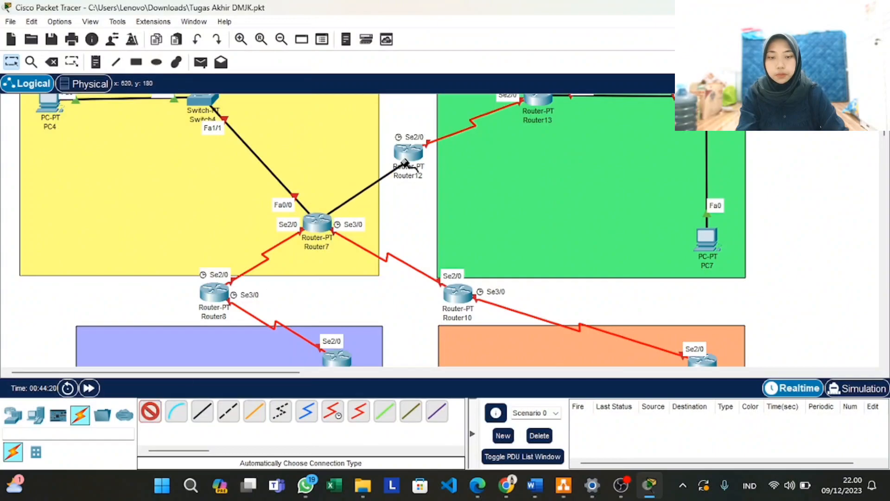
pyautogui.click(406, 158)
pyautogui.click(89, 388)
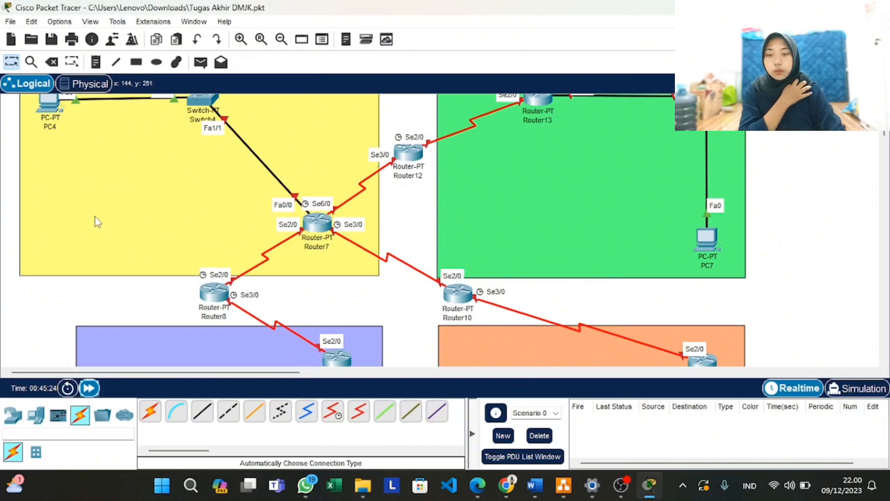
# Place a text note reading "Area0/Backbone" in the lower-left corner of the yellow area
pyautogui.scroll(1, 95, 219)
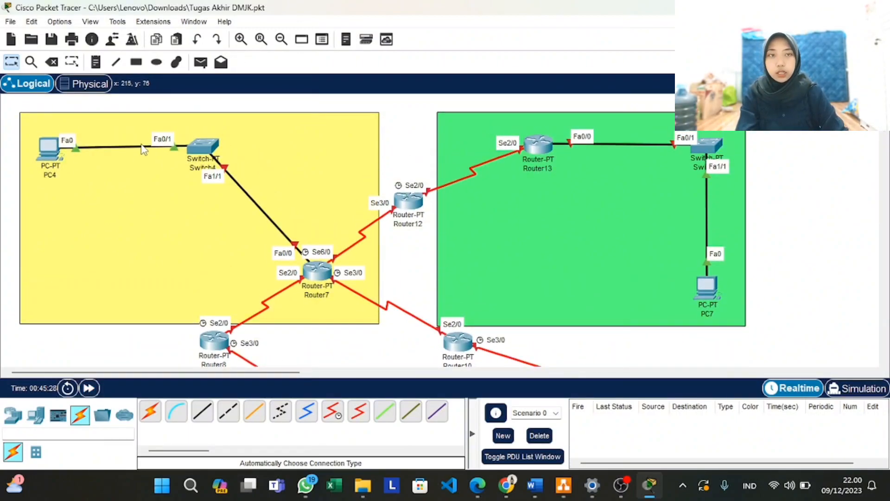
pyautogui.click(103, 62)
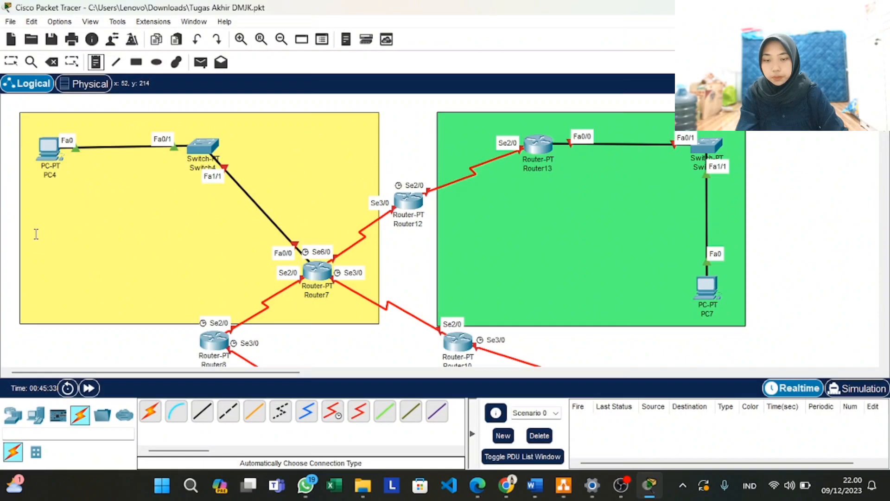
pyautogui.click(38, 301)
pyautogui.write('Area0/Backbone')
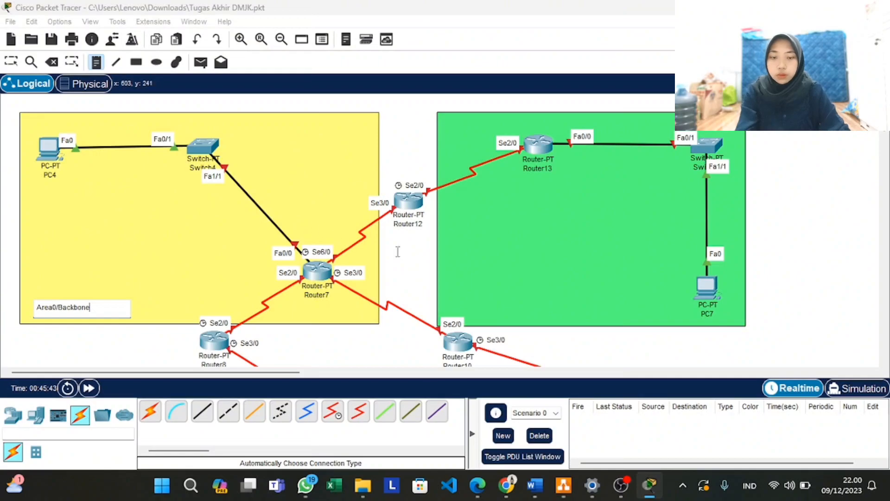
# Place a text note reading "Area 4" in the lower-left corner of the green area
pyautogui.click(457, 306)
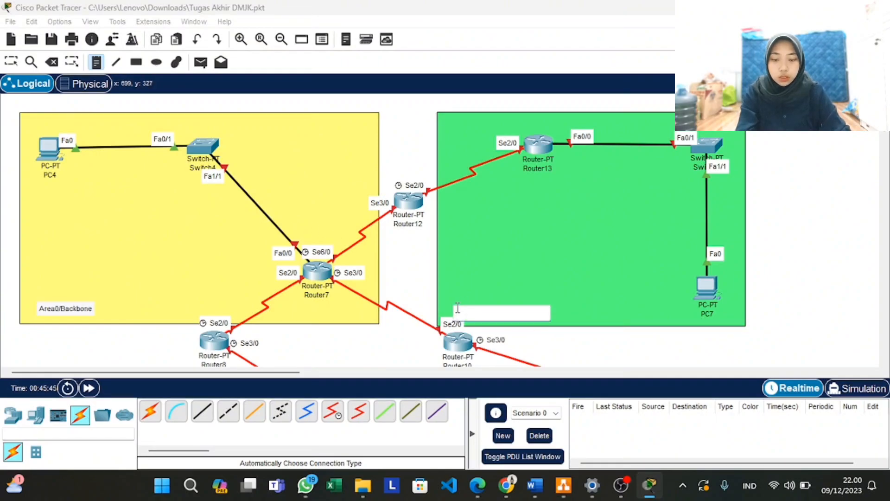
pyautogui.write('Area')
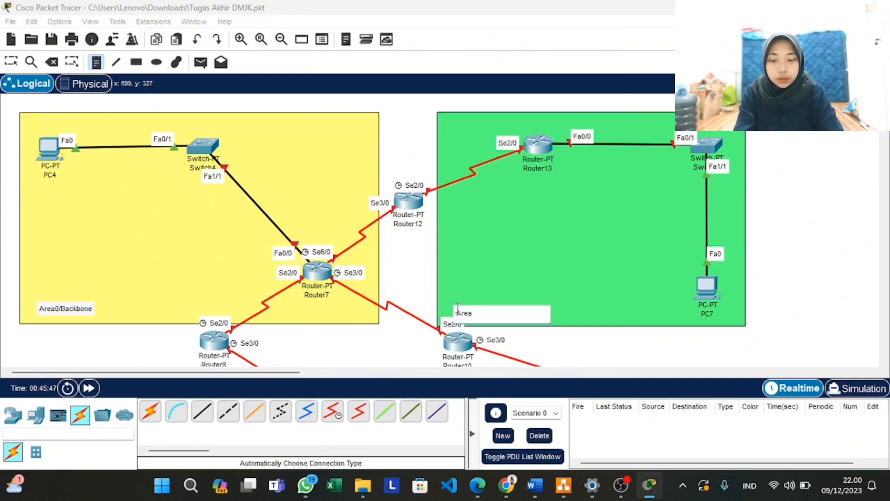
pyautogui.write('4')
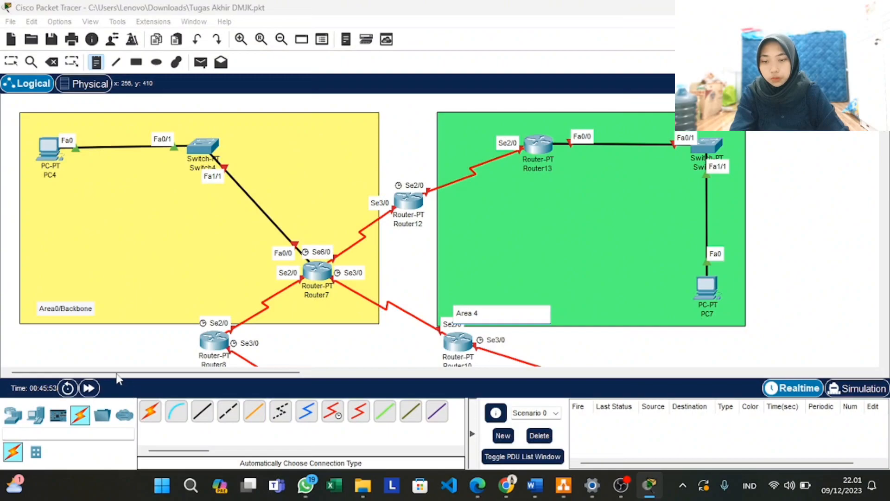
pyautogui.click(55, 314)
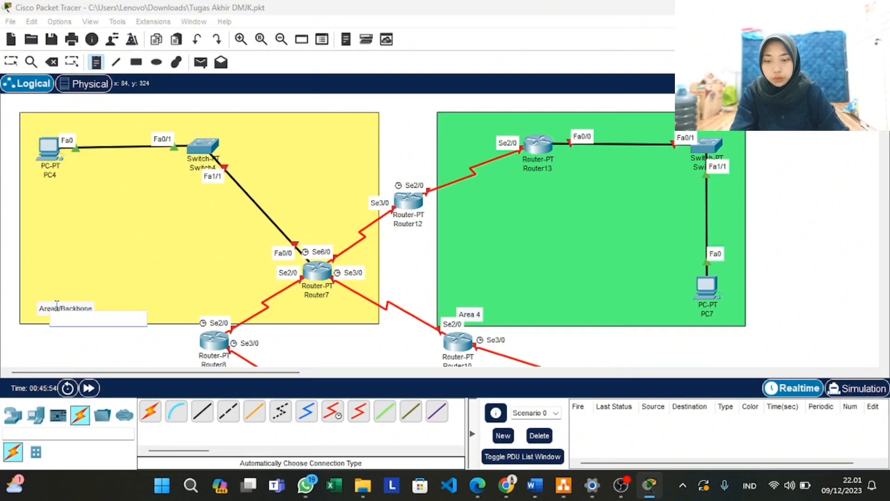
# Place text notes reading "Area 2" in the purple area's upper-left corner and "Area 3" in the orange area's upper-left corner
pyautogui.scroll(-3, 226, 279)
pyautogui.click(93, 255)
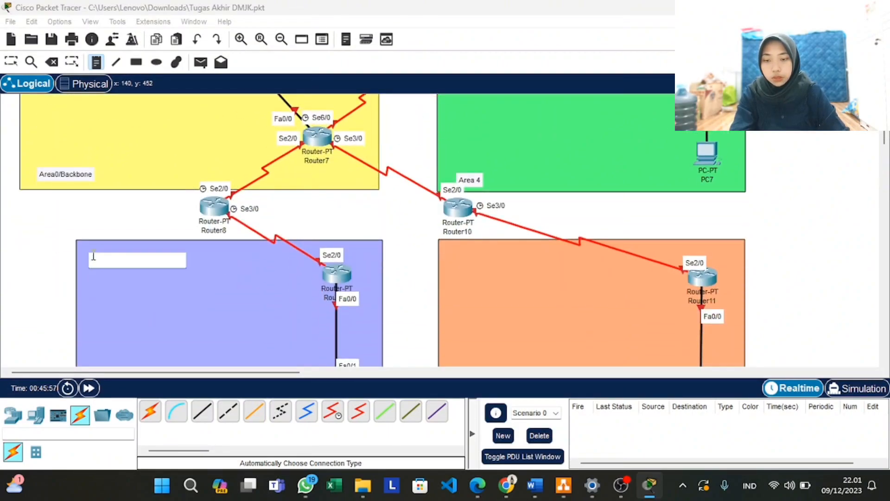
pyautogui.write('Area 2')
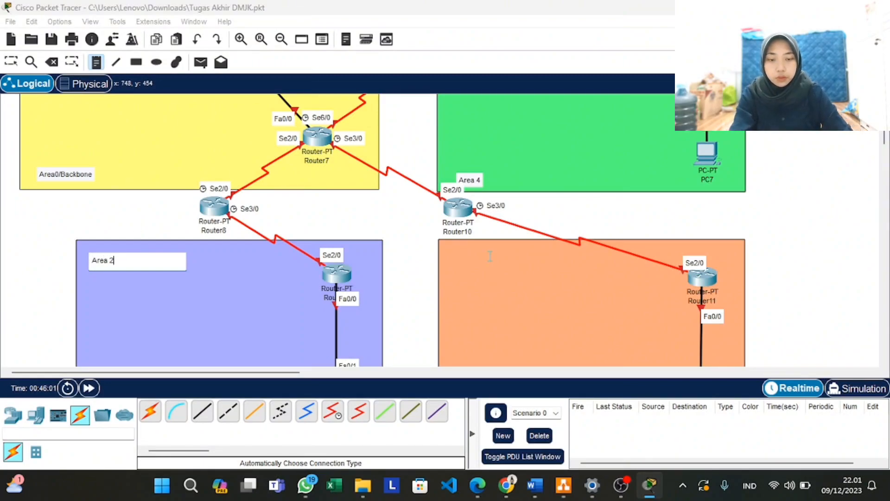
pyautogui.click(449, 256)
pyautogui.write('Ar')
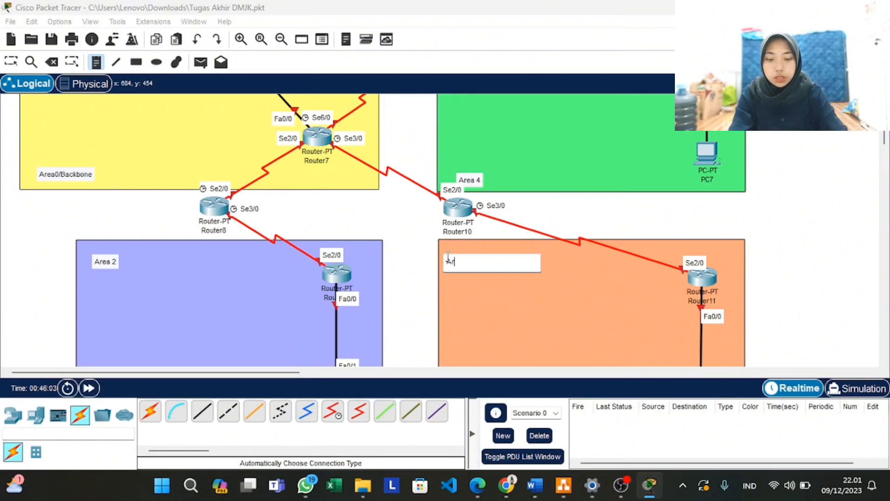
pyautogui.write('ea 3')
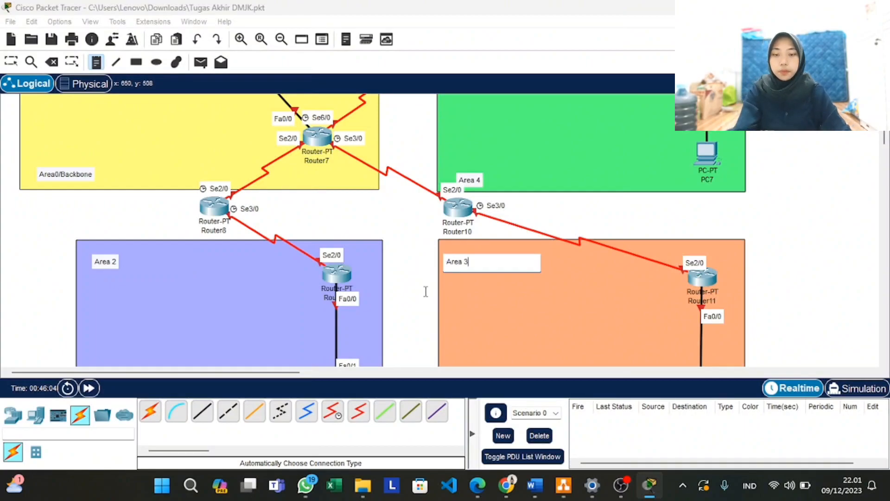
# Place text notes "192.168.10.0/24" above the PC4–Switch4 link and "192.168.1.0/24" beside the Router7–Router8 link
pyautogui.scroll(3, 252, 208)
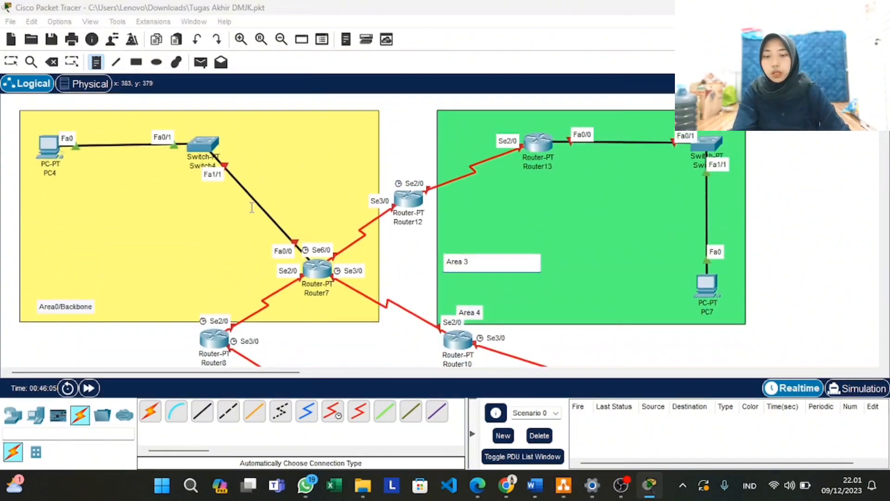
pyautogui.click(84, 127)
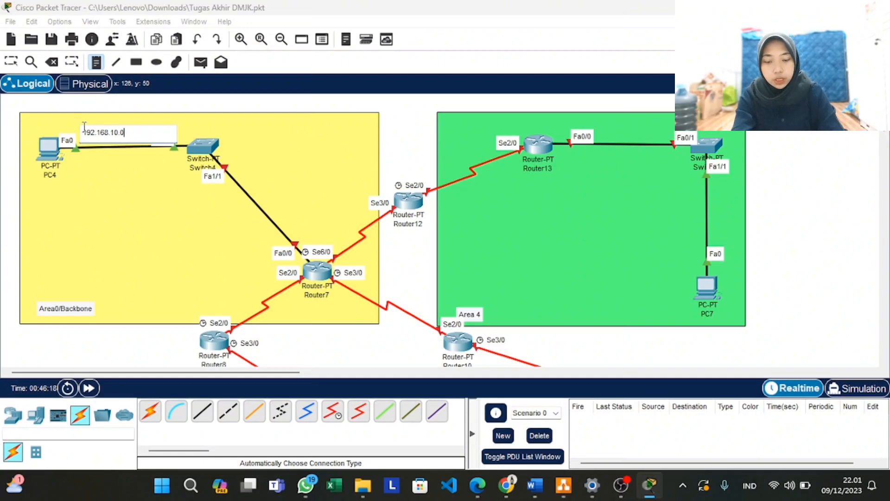
pyautogui.write('/')
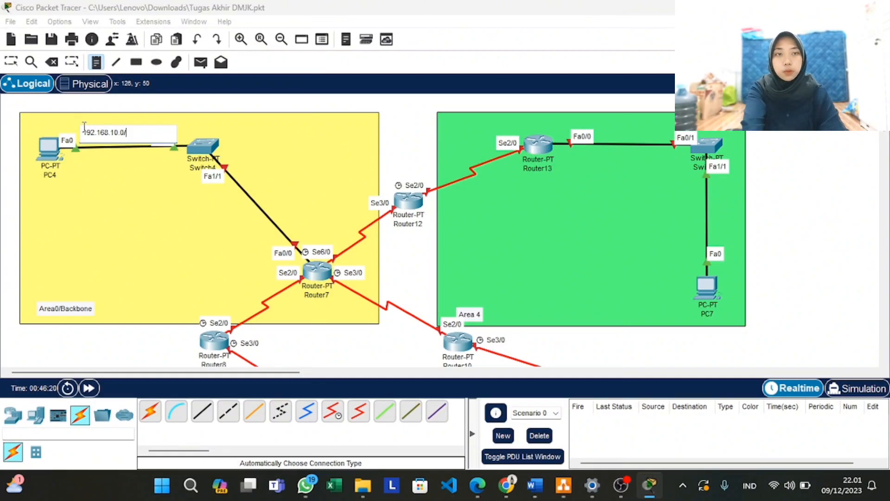
pyautogui.write('24')
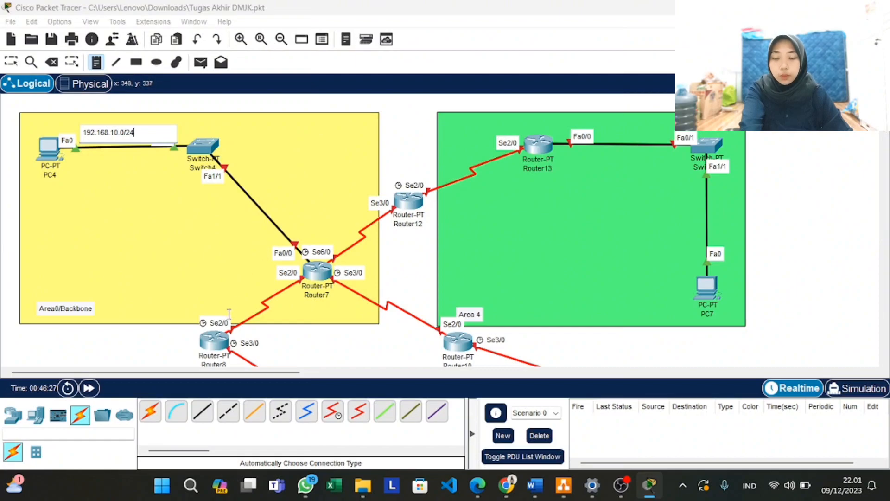
pyautogui.scroll(-2, 230, 314)
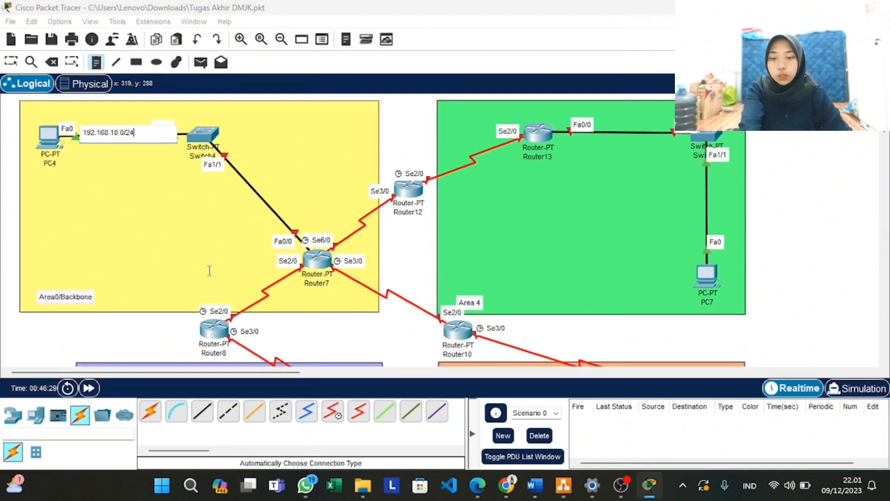
pyautogui.click(209, 269)
pyautogui.write('192.168.1.0/24')
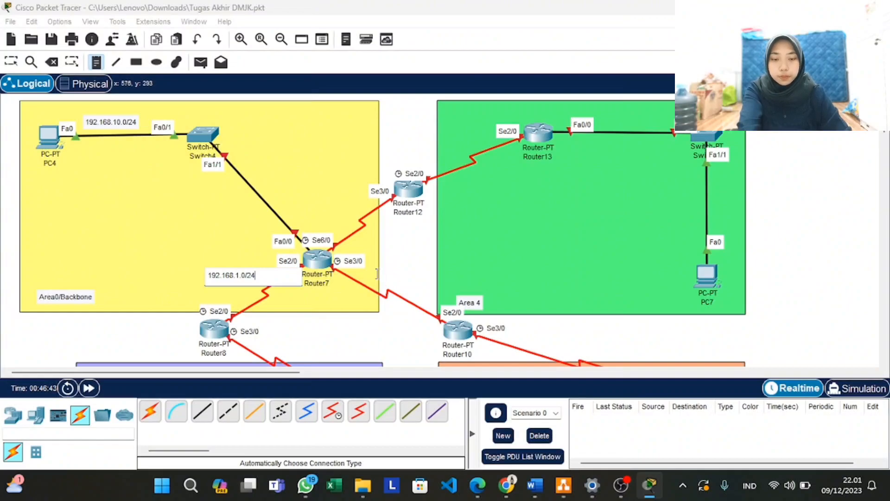
# Place text notes "192.168.2.0/24" beside the Router7–Router10 link and "192.168.3.0/24" beside the Router7–Router12 link
pyautogui.click(377, 274)
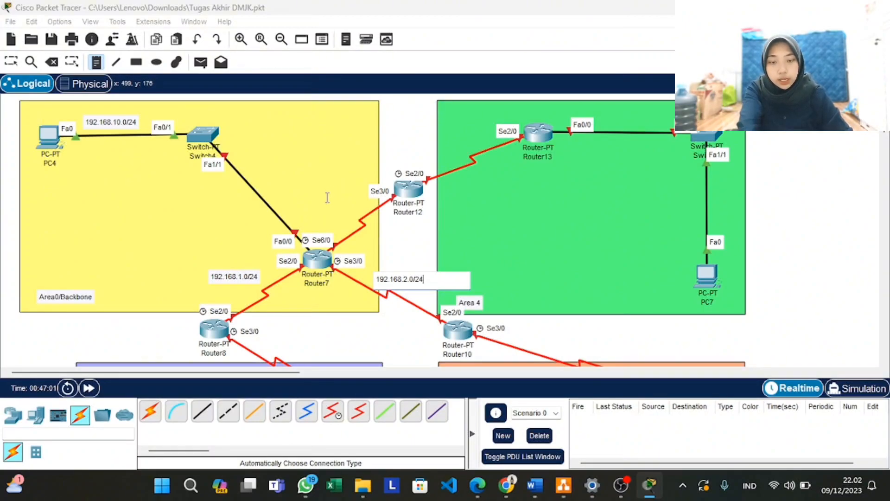
pyautogui.click(327, 197)
pyautogui.write('192.168.3.0/24')
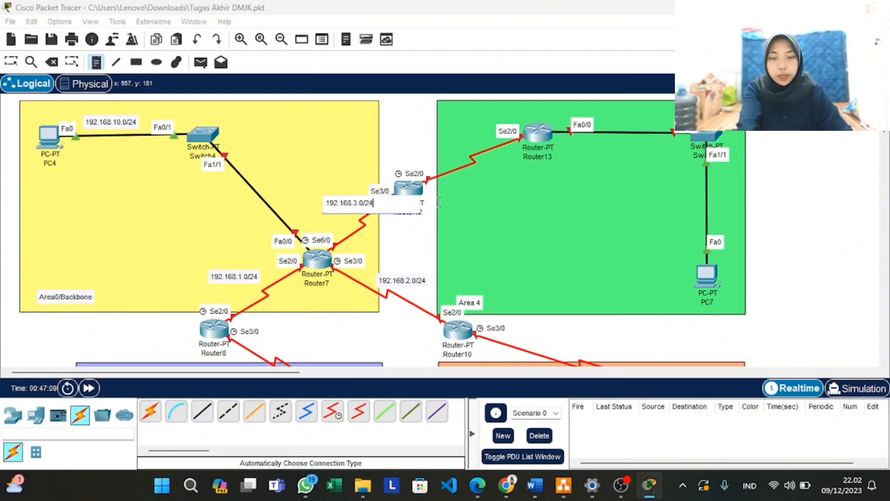
# In the purple area, place text notes "192.168.4.0/24" beside the serial link from Router8 and "192.168.20.0/24" above the PC5–Switch5 link
pyautogui.scroll(-3, 259, 320)
pyautogui.scroll(-1, 259, 320)
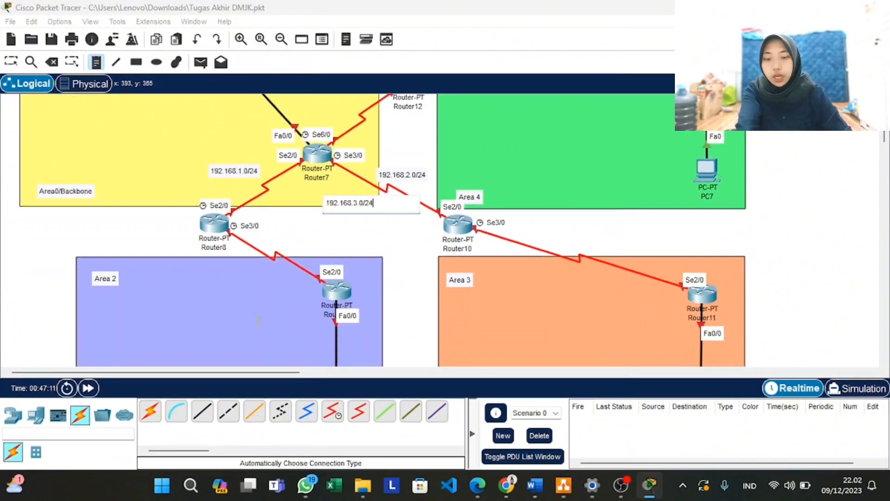
pyautogui.click(236, 278)
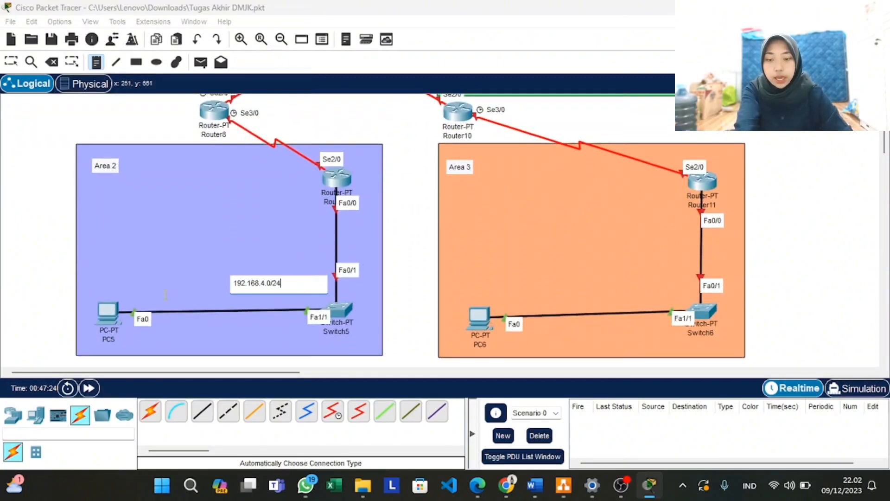
pyautogui.click(160, 295)
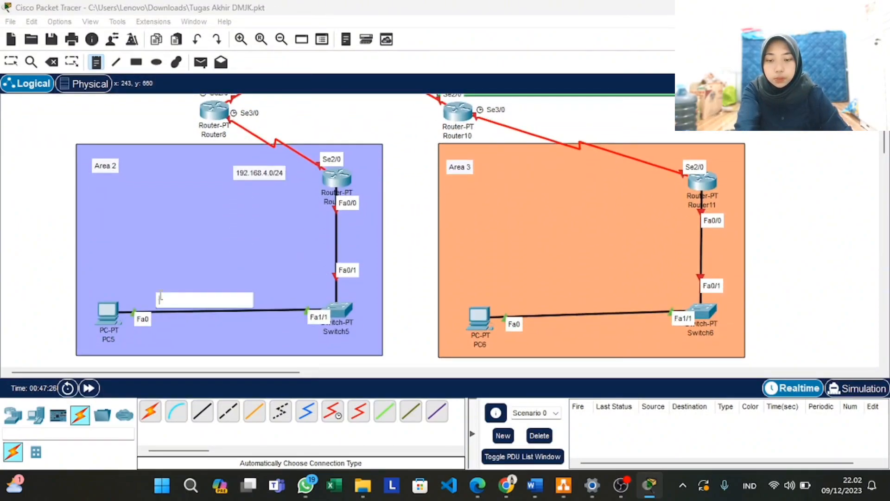
pyautogui.write('192.1')
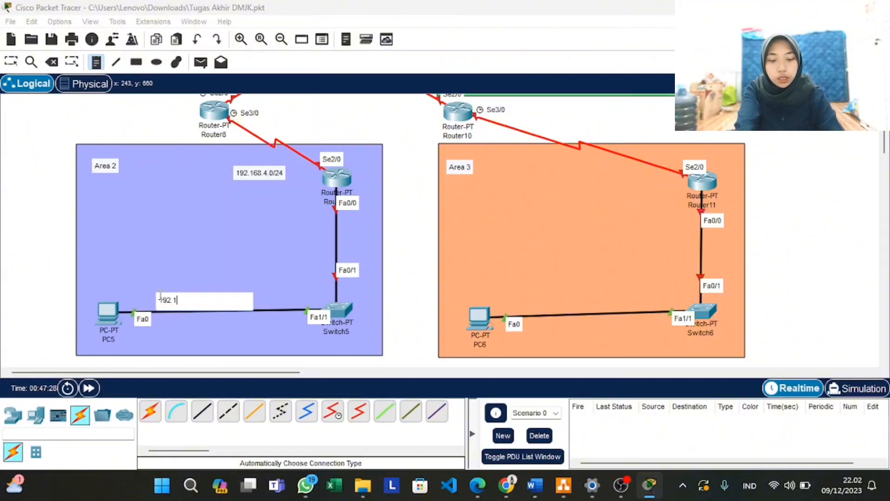
pyautogui.write('68.2')
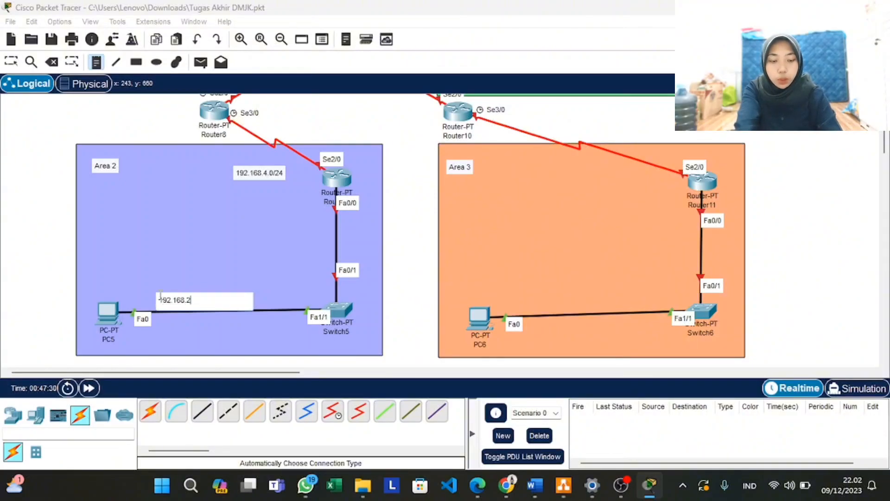
pyautogui.write('0.0/24')
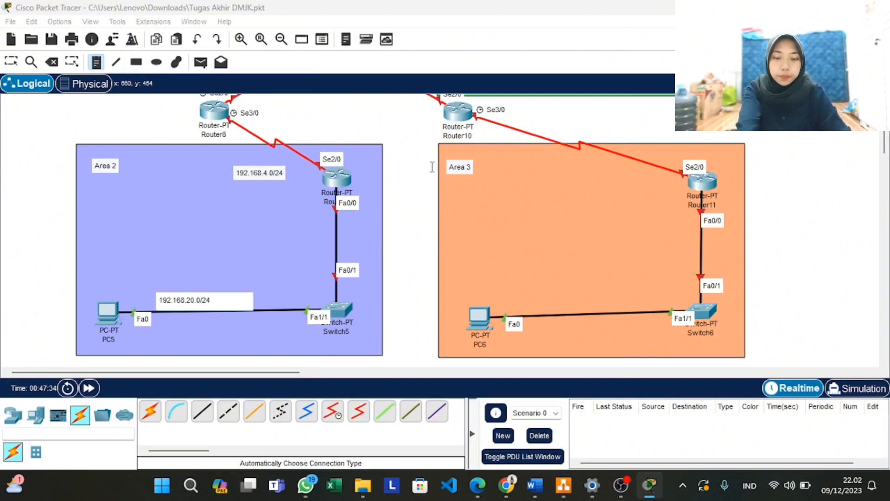
# In the orange area, place text notes "192.168.5.0/24" below the Router10–Router11 link and "192.168.30.0/24" above the PC6–Switch6 link
pyautogui.scroll(3, 431, 167)
pyautogui.hscroll(3, 493, 196)
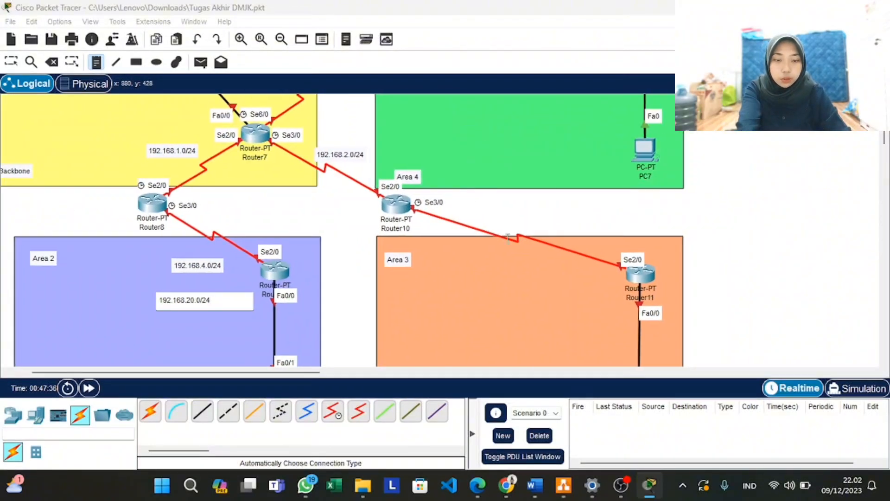
pyautogui.click(482, 253)
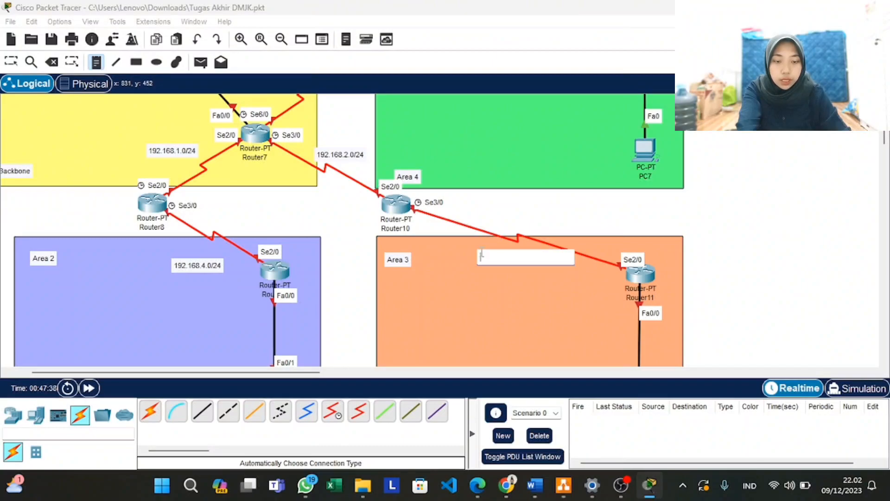
pyautogui.write('192.168.5.0/24')
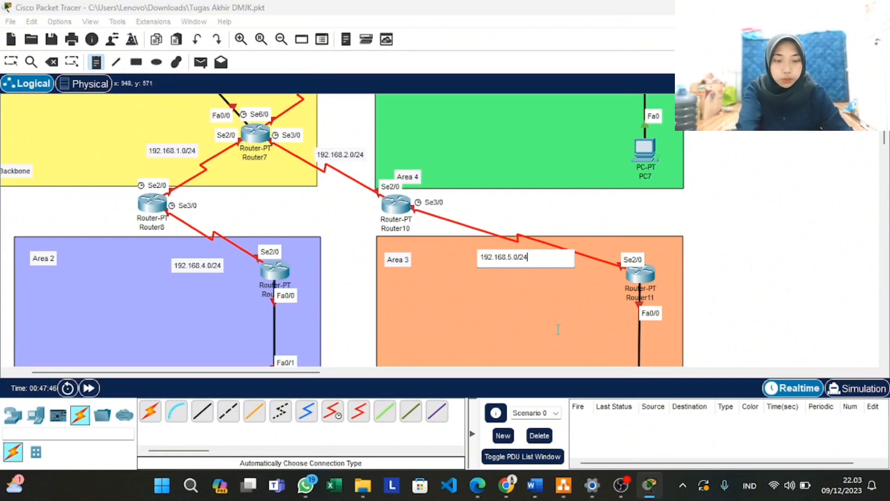
pyautogui.scroll(-3, 482, 255)
pyautogui.click(485, 310)
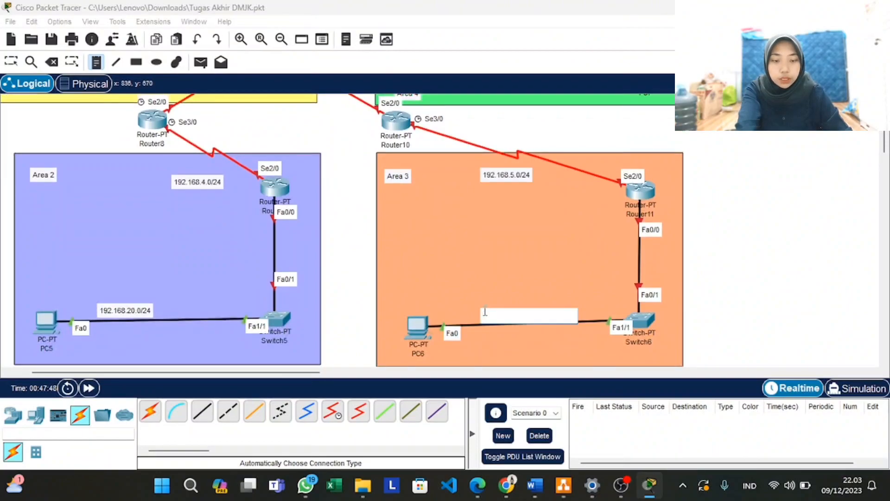
pyautogui.write('192.16')
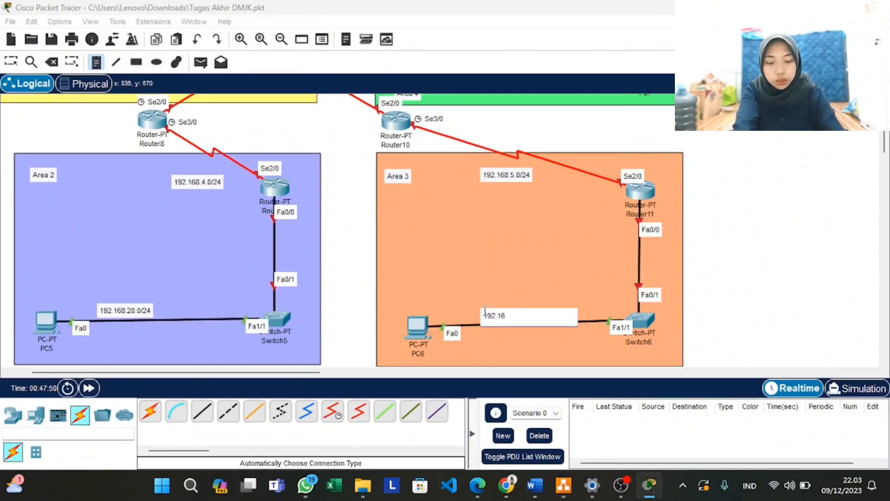
pyautogui.write('8.30.0/24')
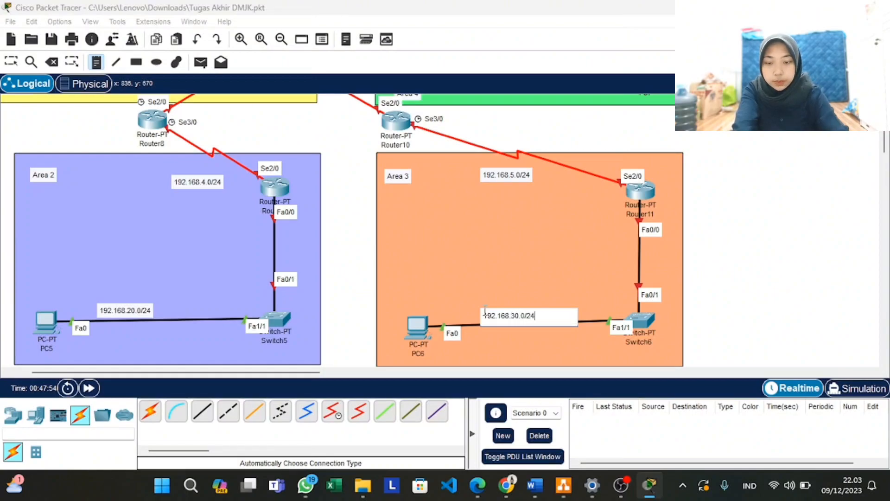
# In the green area, place text notes "192.168.6.0/24" below the Router12–Router13 link and "192.168.40.0/24" beside the link from the switch to PC7
pyautogui.scroll(3, 510, 227)
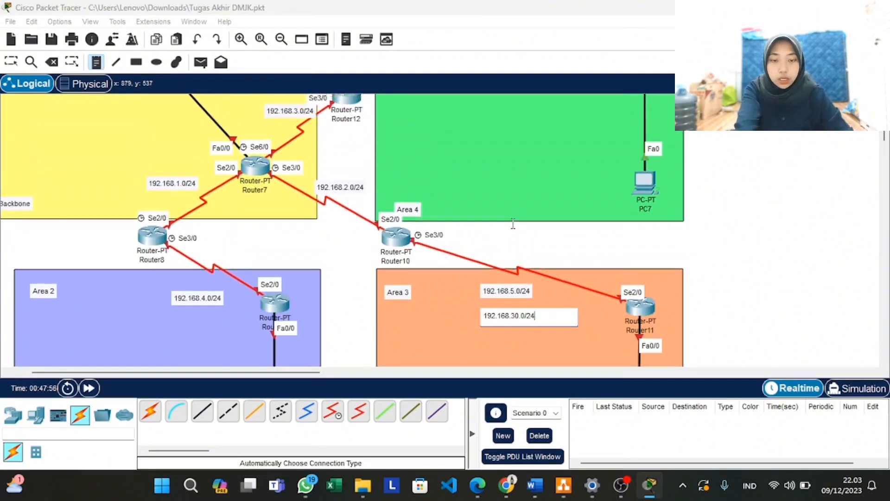
pyautogui.scroll(2, 425, 125)
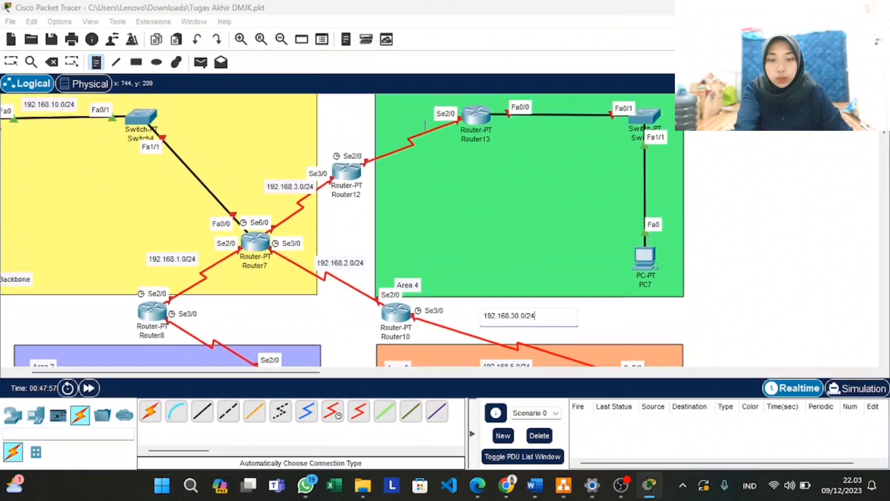
pyautogui.click(398, 169)
pyautogui.write('192.1')
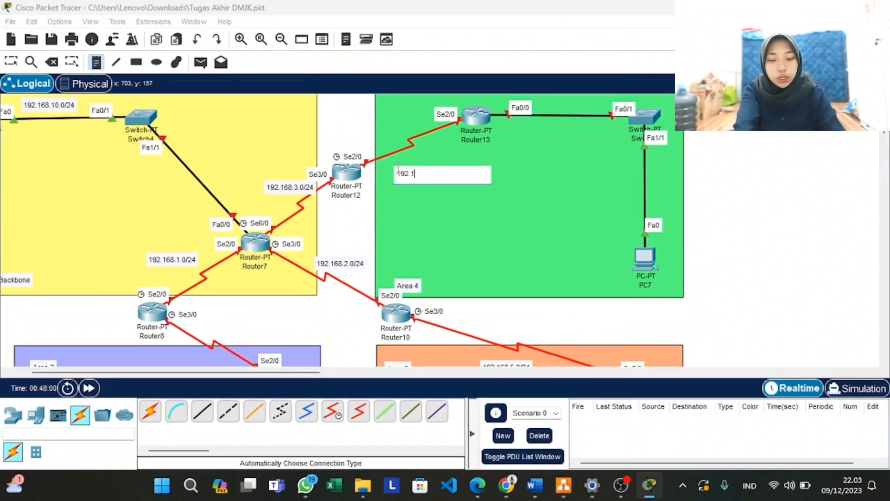
pyautogui.write('68.6')
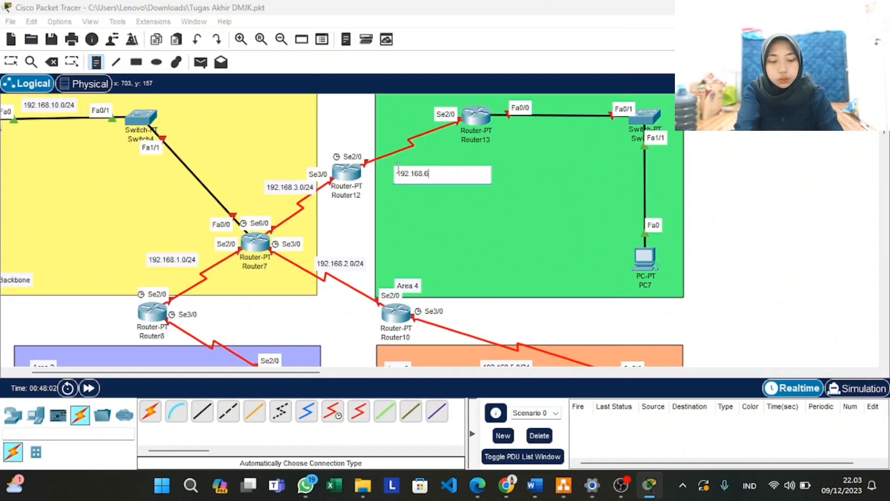
pyautogui.write('.0/24')
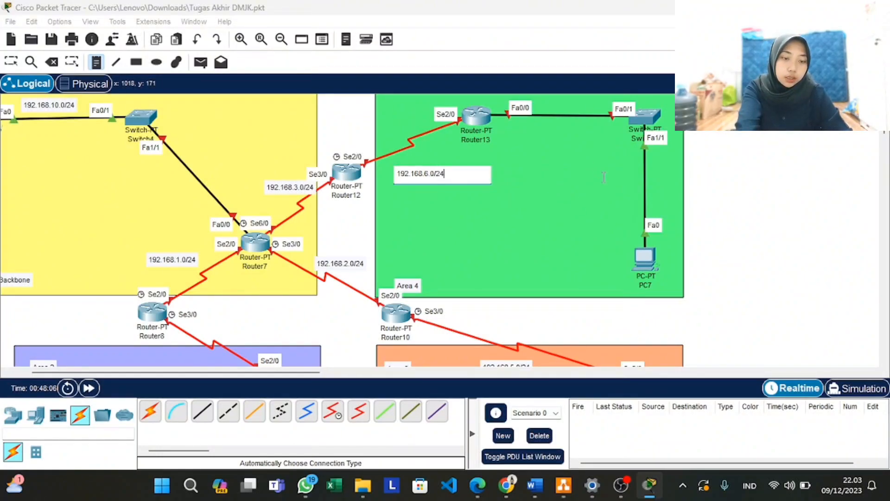
pyautogui.click(579, 180)
pyautogui.write('192.168.40.0/')
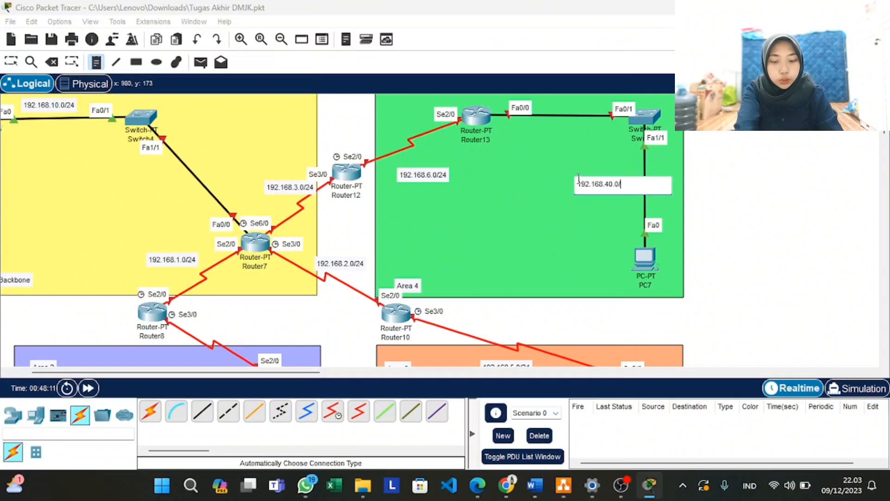
pyautogui.write('24')
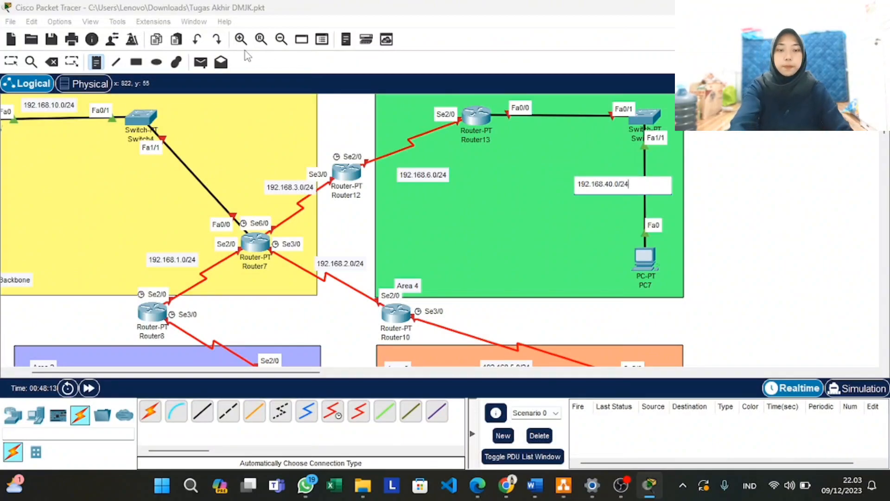
# Leave note placement and shift the 192.168.3.0/24 note slightly up and left and the 192.168.1.0/24 note slightly right
pyautogui.click(11, 62)
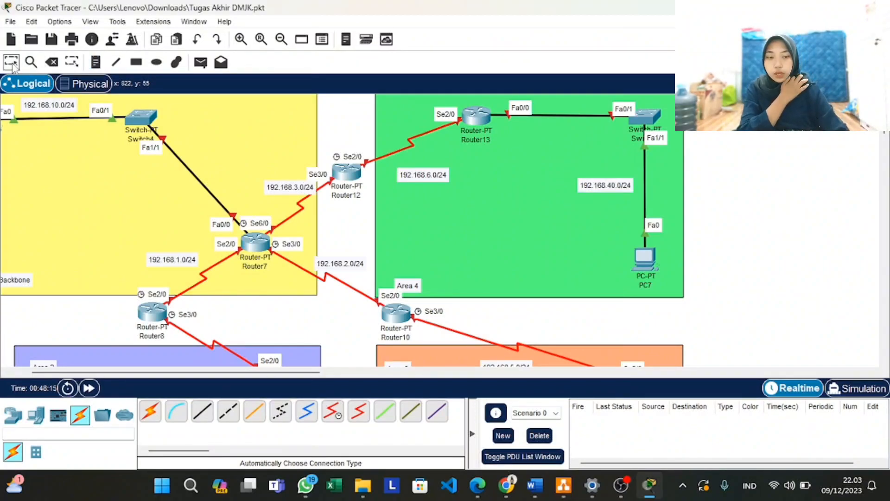
pyautogui.scroll(-1, 530, 226)
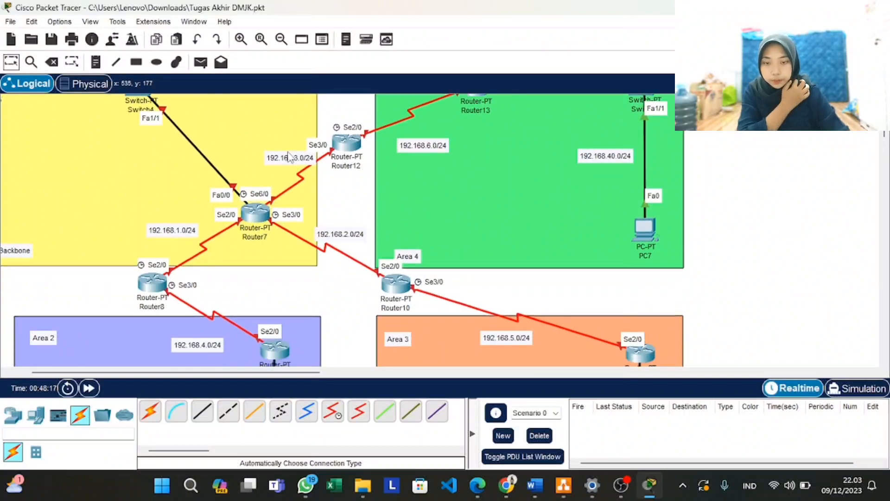
pyautogui.moveTo(288, 155); pyautogui.dragTo(273, 150)
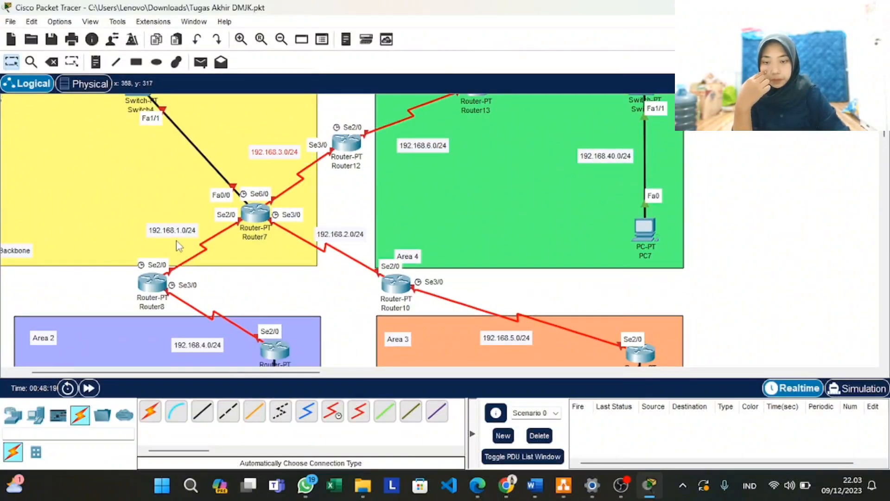
pyautogui.moveTo(171, 233); pyautogui.dragTo(180, 233)
pyautogui.scroll(1, 179, 232)
pyautogui.scroll(-5, 181, 237)
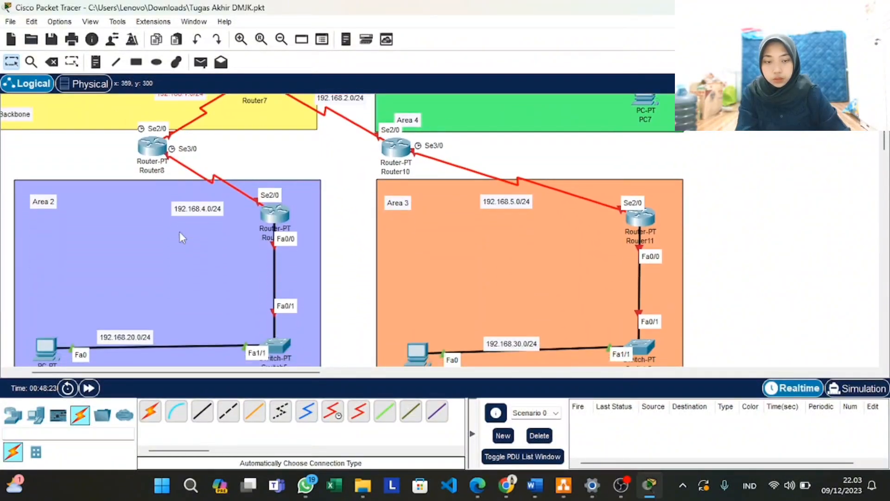
# Shift the 192.168.30.0/24 note in Area 3 and the 192.168.20.0/24 note in Area 2 slightly up, away from their links
pyautogui.scroll(-1, 179, 234)
pyautogui.moveTo(506, 323); pyautogui.dragTo(506, 309)
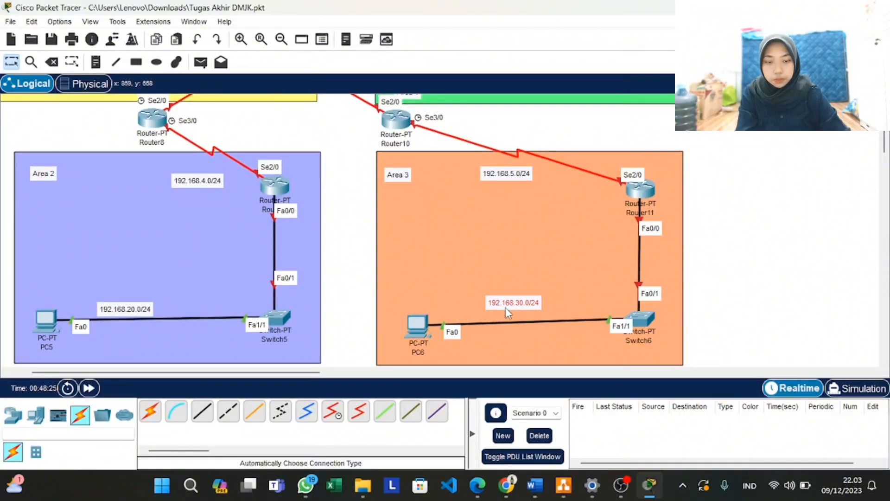
pyautogui.moveTo(144, 310); pyautogui.dragTo(143, 300)
# Correct the yellow area's label to read "Area 0/Backbone"
pyautogui.scroll(7, 143, 296)
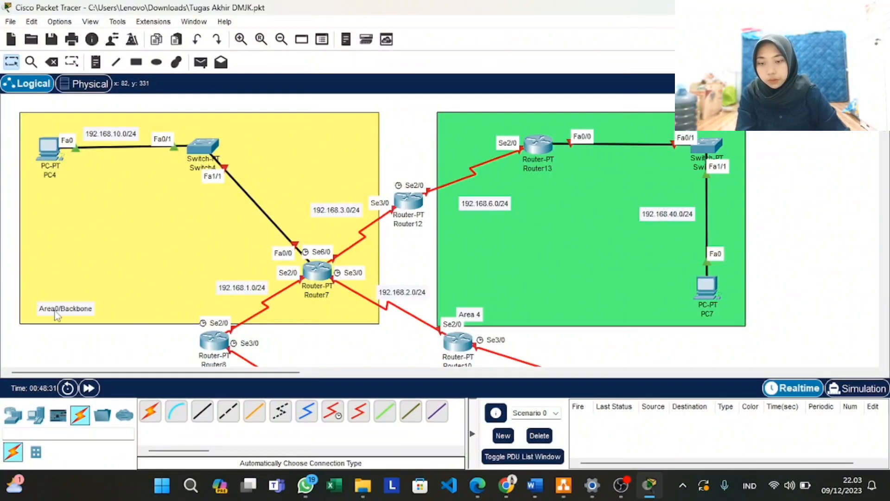
pyautogui.doubleClick(55, 309)
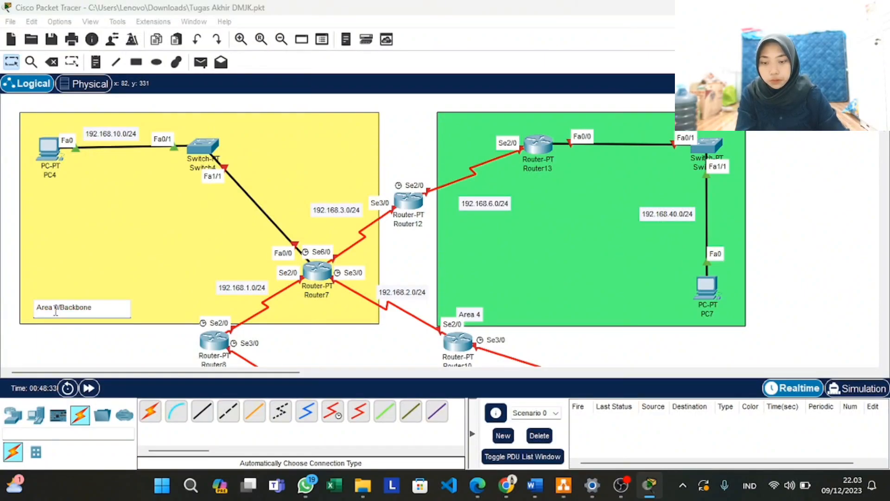
pyautogui.click(20, 64)
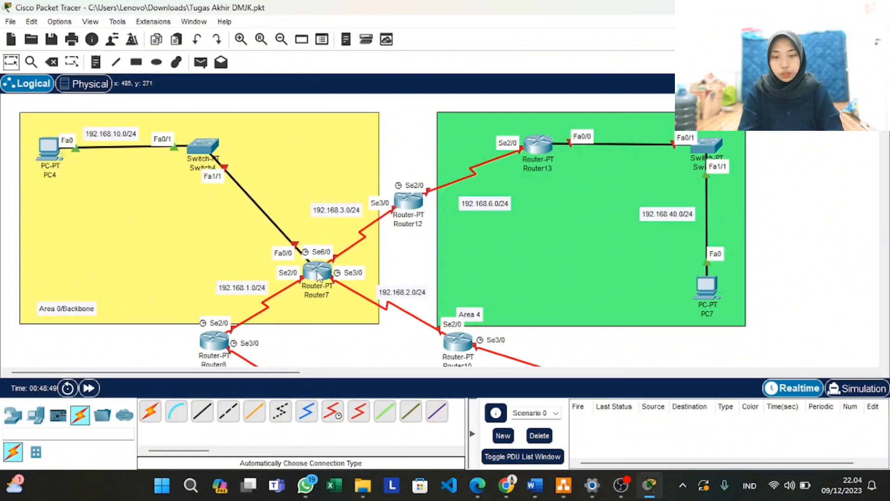
# Give Router7's FastEthernet0/0 interface the IPv4 address 192.168.10.9 with subnet mask 255.255.255.0
pyautogui.click(318, 277)
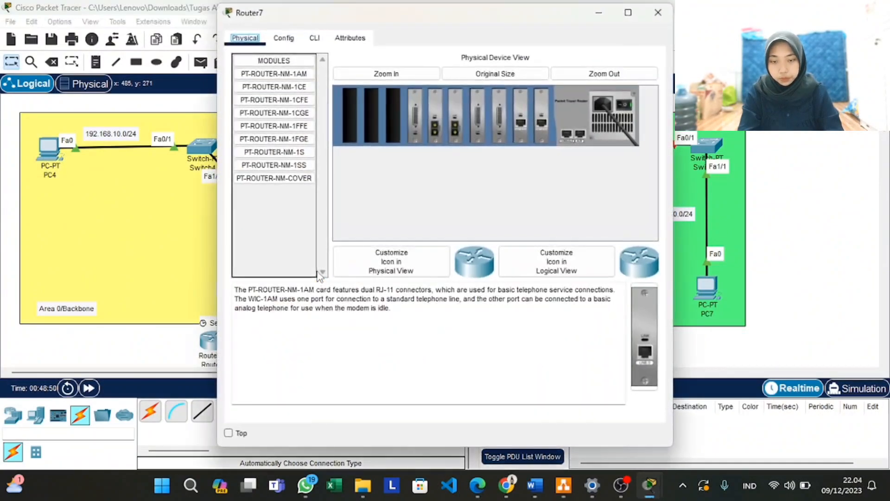
pyautogui.moveTo(324, 12); pyautogui.dragTo(494, 32)
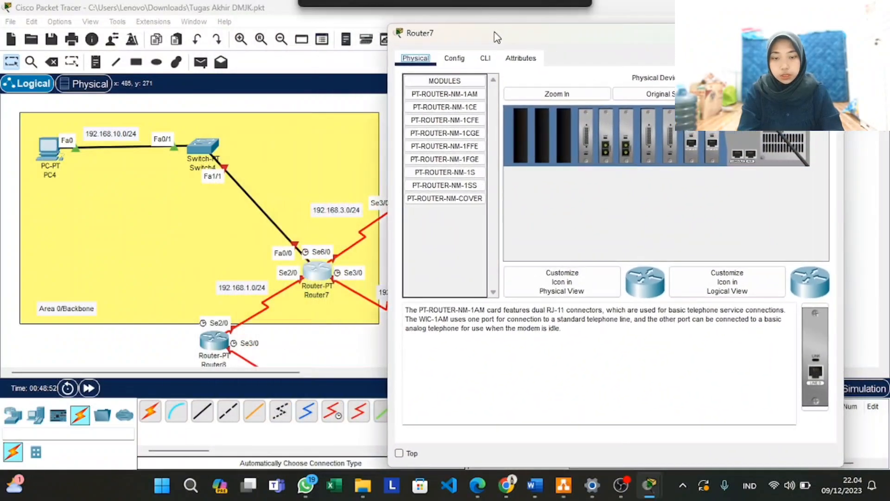
pyautogui.click(465, 62)
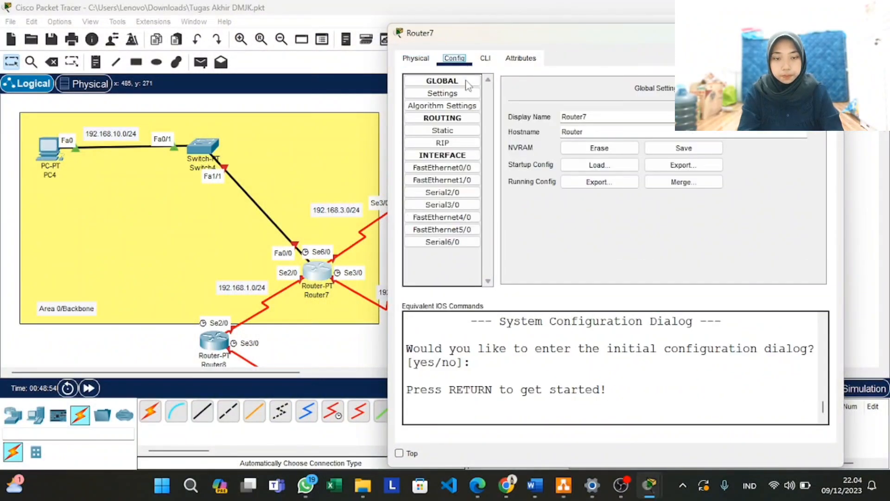
pyautogui.click(473, 169)
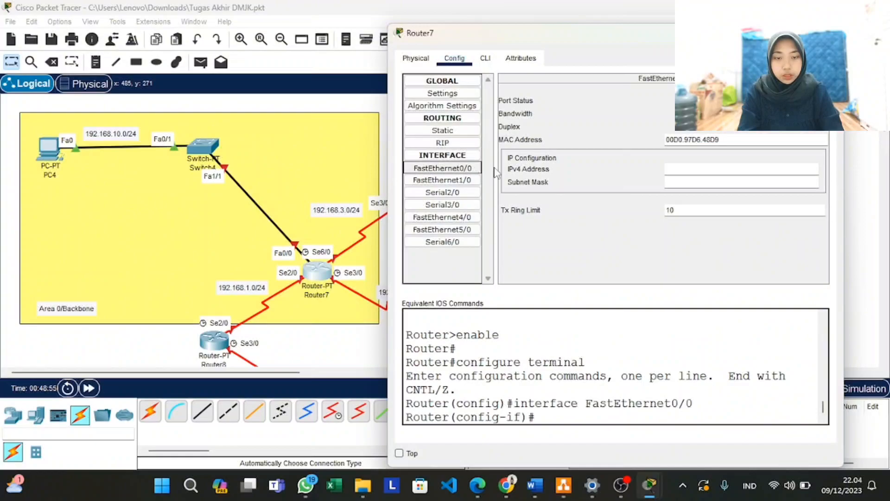
pyautogui.click(695, 169)
pyautogui.write('192')
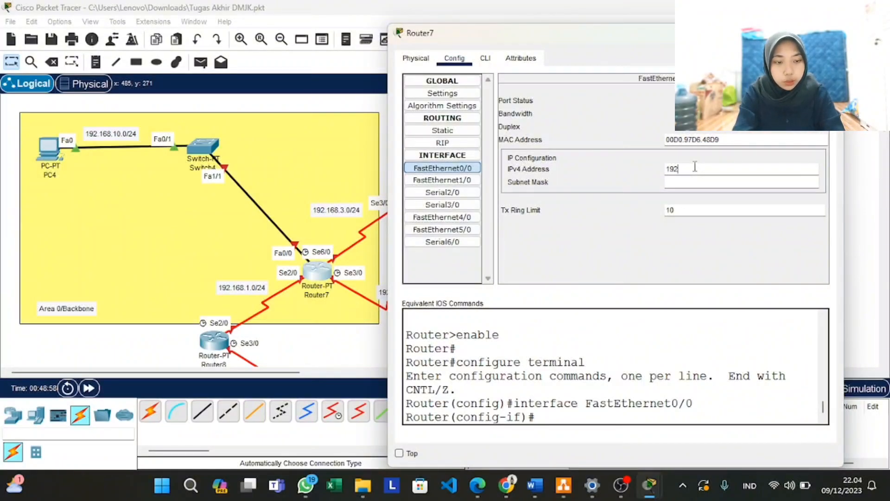
pyautogui.write('.168.')
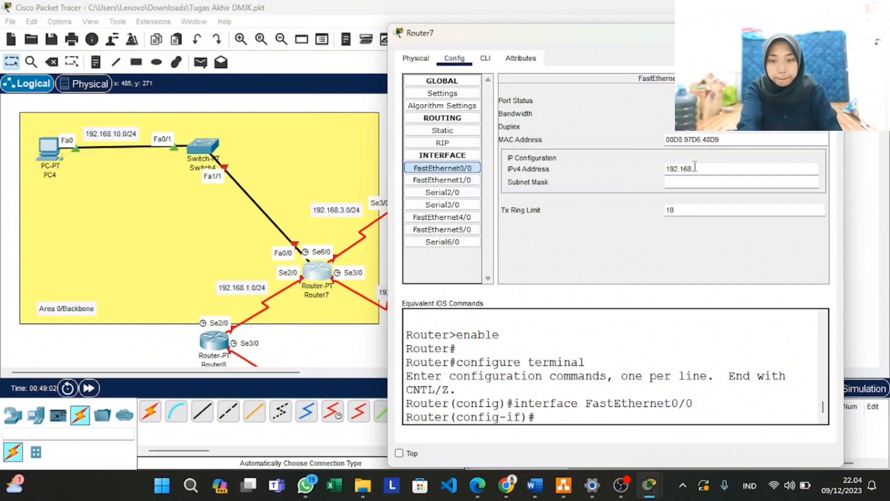
pyautogui.write('10')
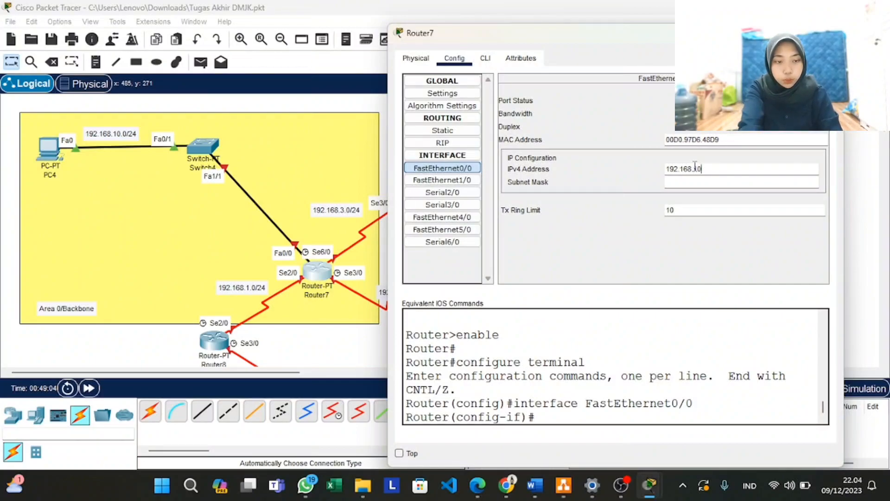
pyautogui.write('.9')
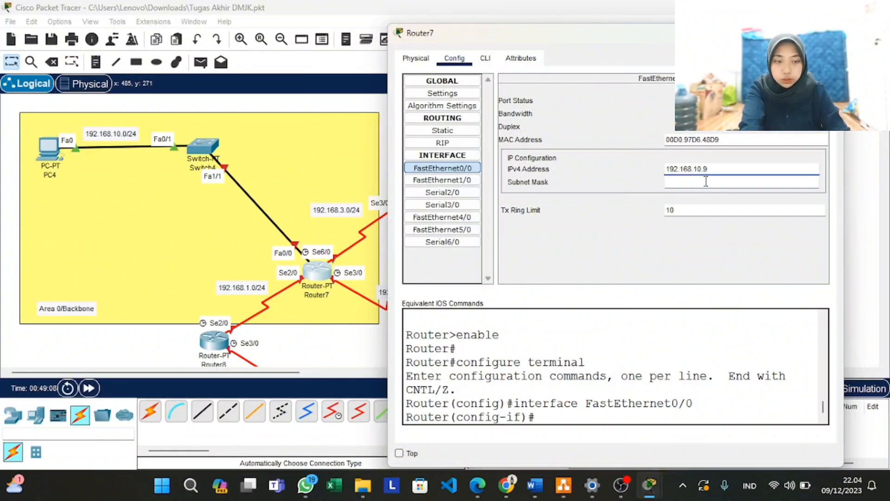
pyautogui.click(706, 182)
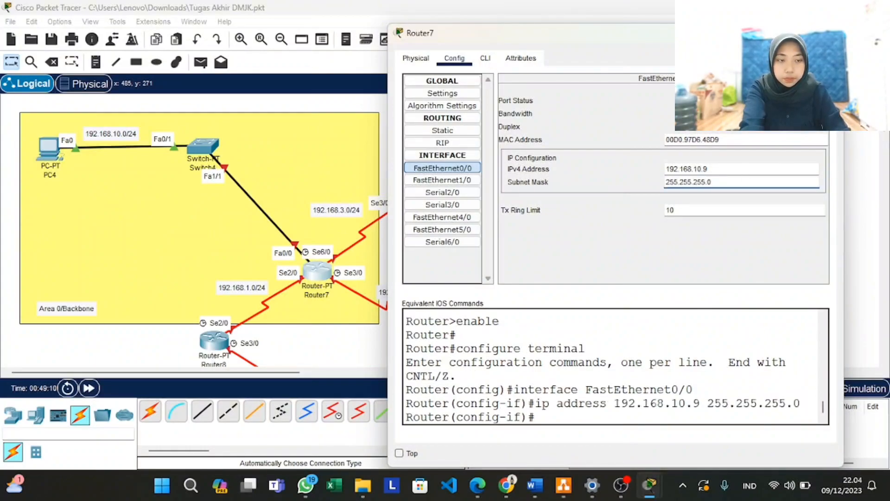
# Turn on Router7's FastEthernet0/0 port, select its IPv4 address for reuse and close the router's window
pyautogui.click(816, 101)
pyautogui.moveTo(708, 172); pyautogui.dragTo(661, 172)
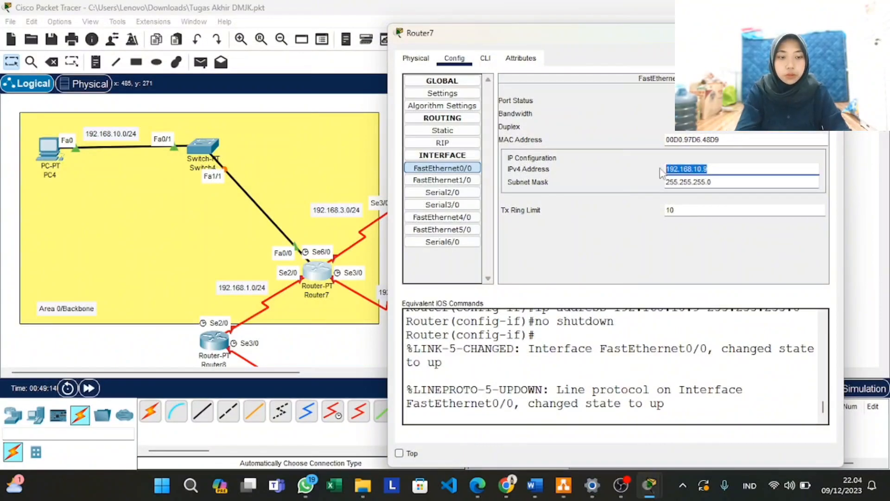
pyautogui.click(830, 33)
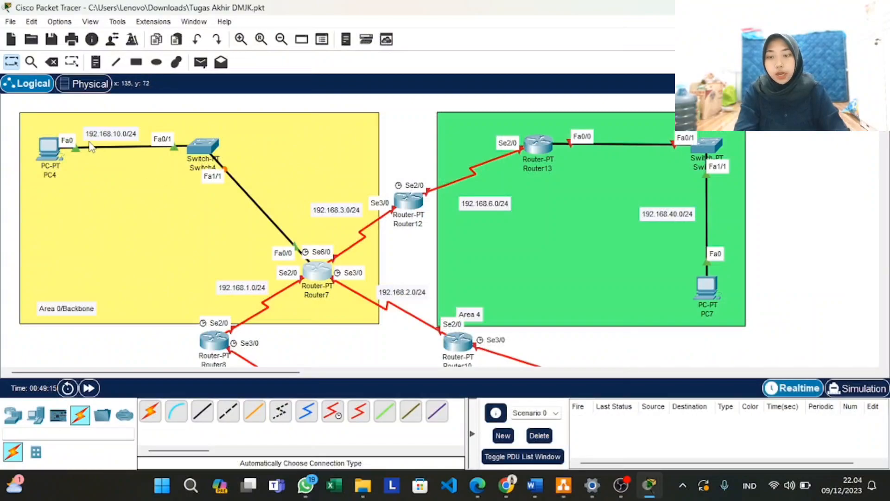
# Assign PC4 the static IPv4 address 192.168.10.1 with subnet mask 255.255.255.0
pyautogui.moveTo(47, 159)
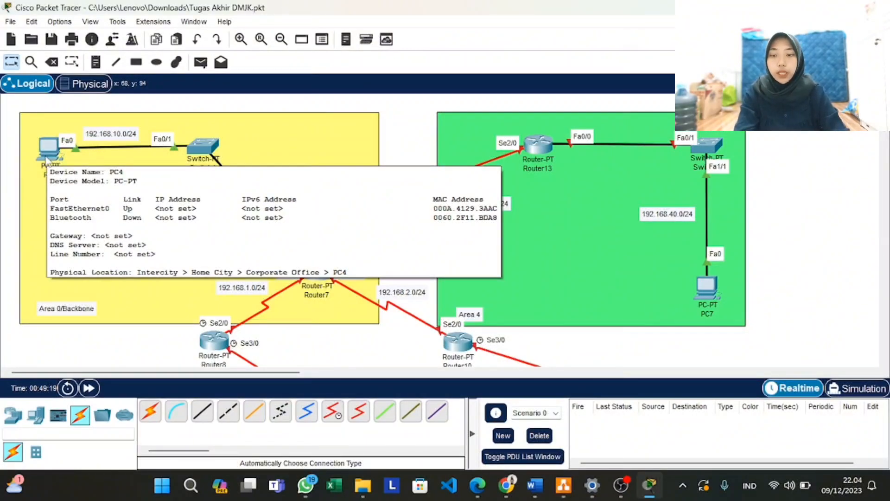
pyautogui.click(46, 158)
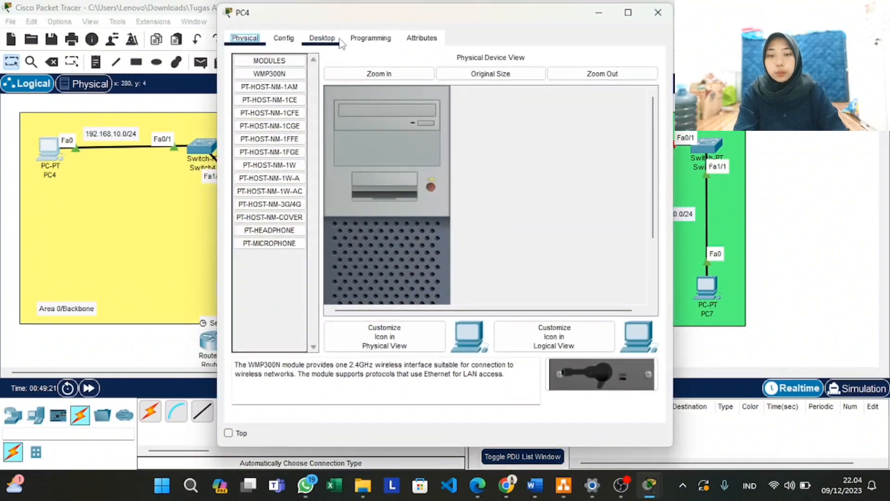
pyautogui.click(324, 39)
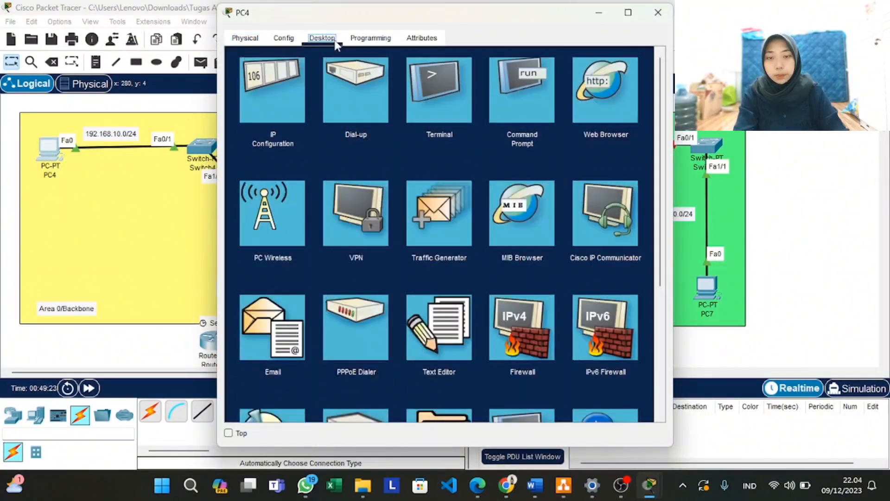
pyautogui.click(261, 92)
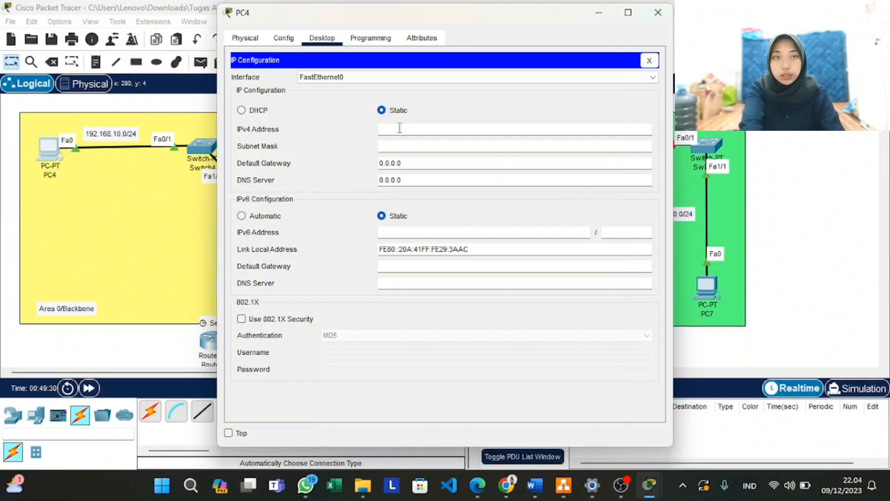
pyautogui.write('192')
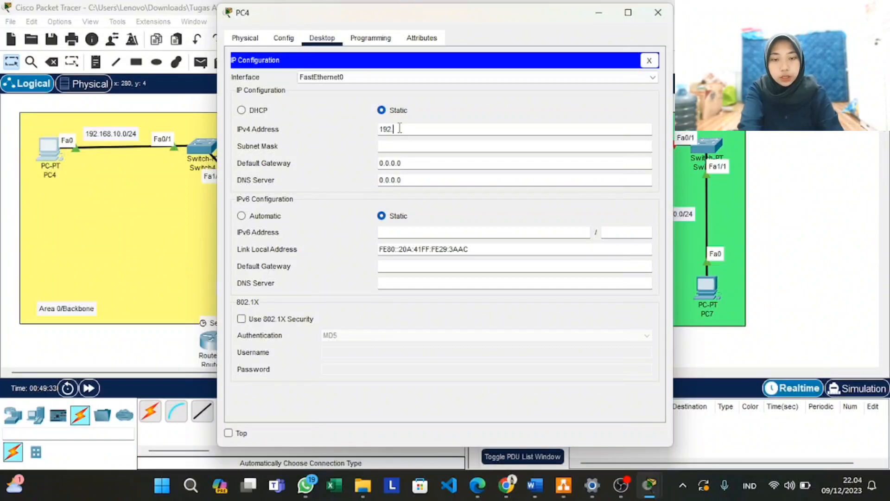
pyautogui.write('.168')
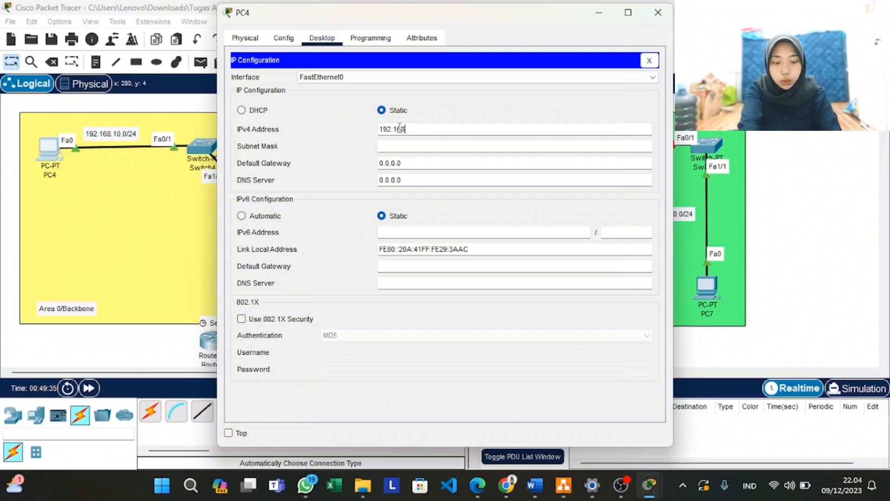
pyautogui.write('.10.1')
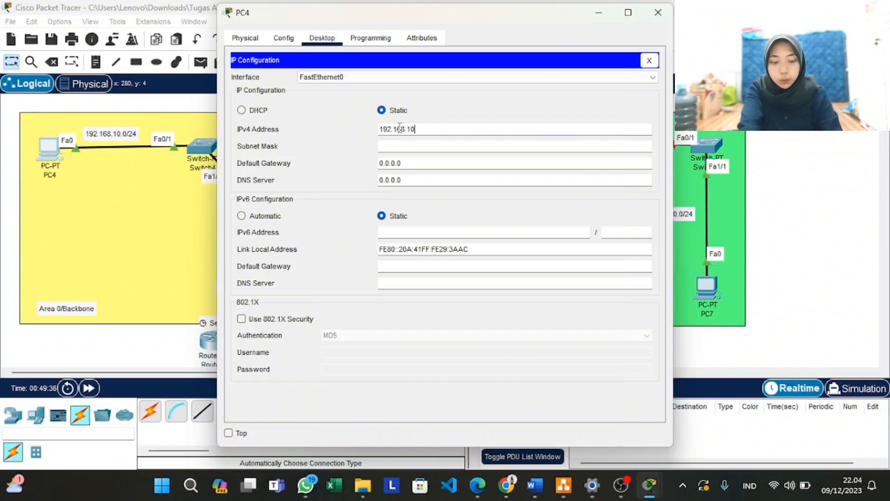
pyautogui.click(408, 143)
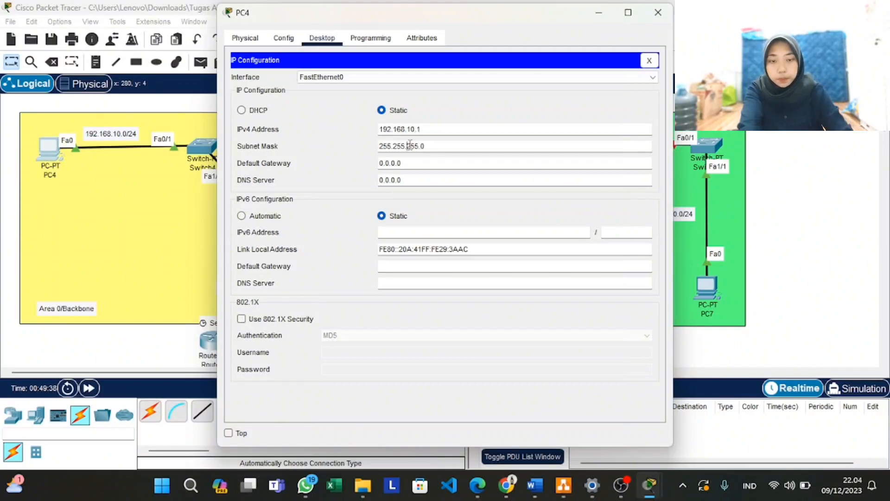
# Set PC4's IPv4 default gateway to 192.168.10.9
pyautogui.click(399, 162)
pyautogui.moveTo(399, 163); pyautogui.dragTo(372, 166)
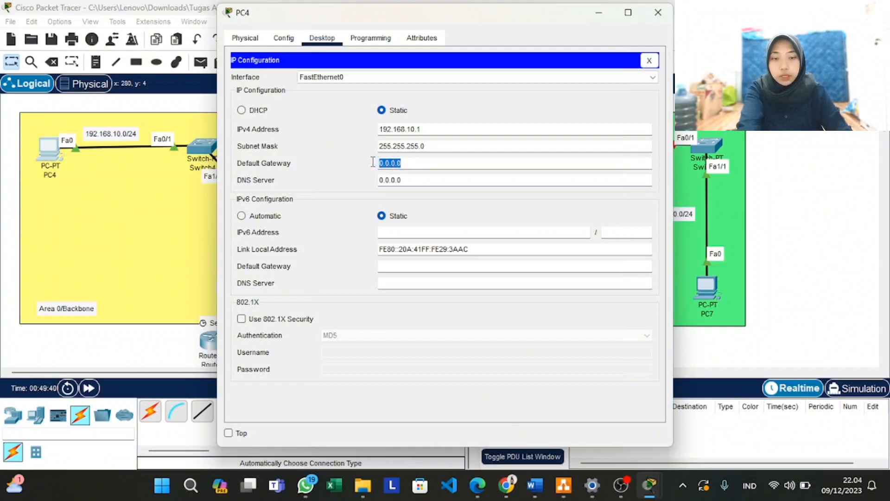
pyautogui.write('192.168.10.9')
# Set PC4's IPv4 DNS server to 8.8.8.8 and close the PC's window
pyautogui.click(402, 181)
pyautogui.press('BackSpace')
pyautogui.write('8')
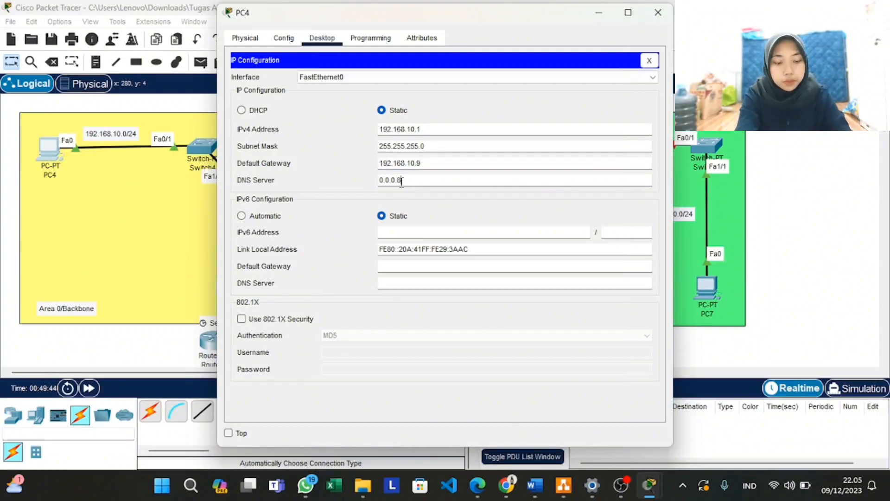
pyautogui.press('BackSpace')
pyautogui.write('8')
pyautogui.press('Left')
pyautogui.press('Left')
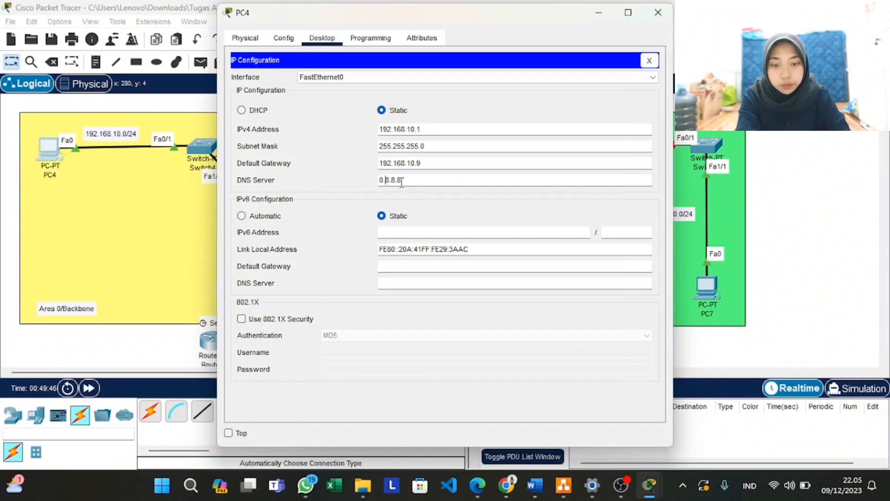
pyautogui.press('BackSpace')
pyautogui.write('8')
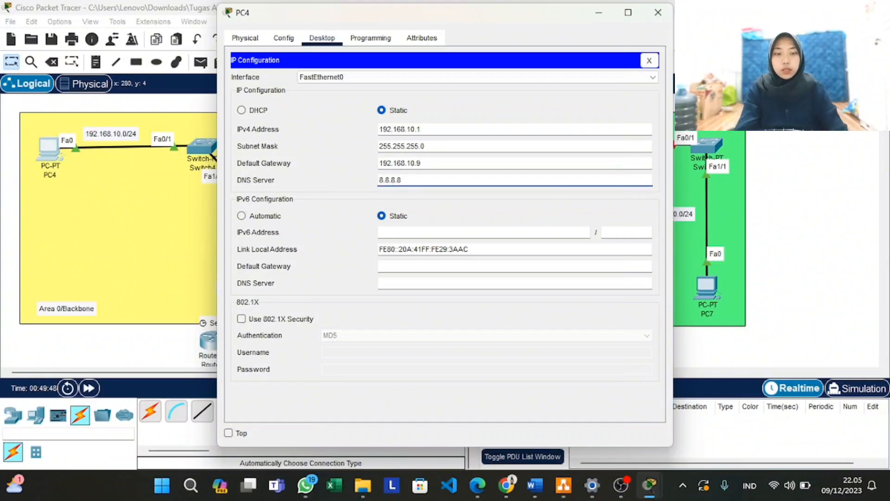
pyautogui.click(665, 9)
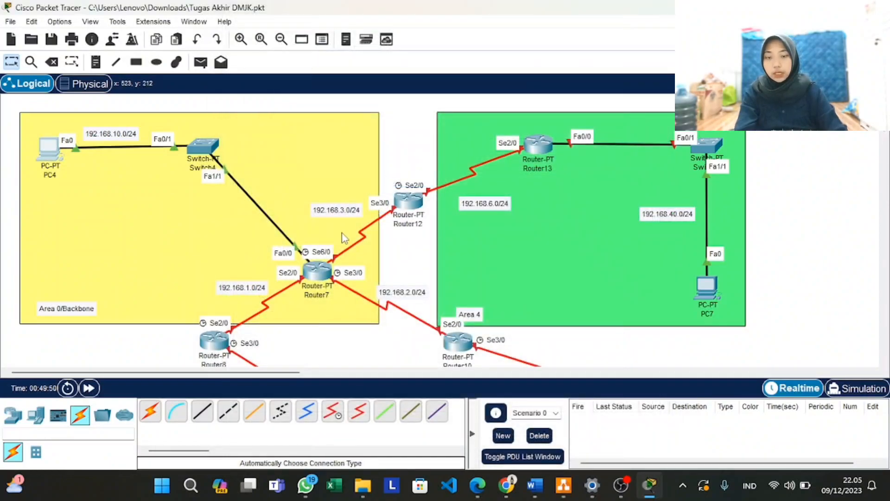
# Give Router9's FastEthernet0/0 interface in Area 2 the IPv4 address 192.168.20.9 with subnet mask 255.255.255.0, and copy the address
pyautogui.scroll(-2, 344, 238)
pyautogui.scroll(-5, 344, 238)
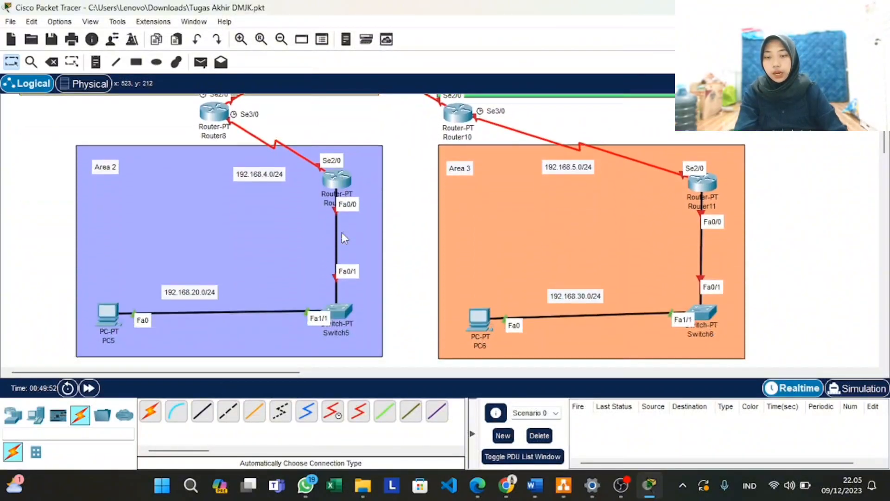
pyautogui.click(345, 199)
pyautogui.click(315, 38)
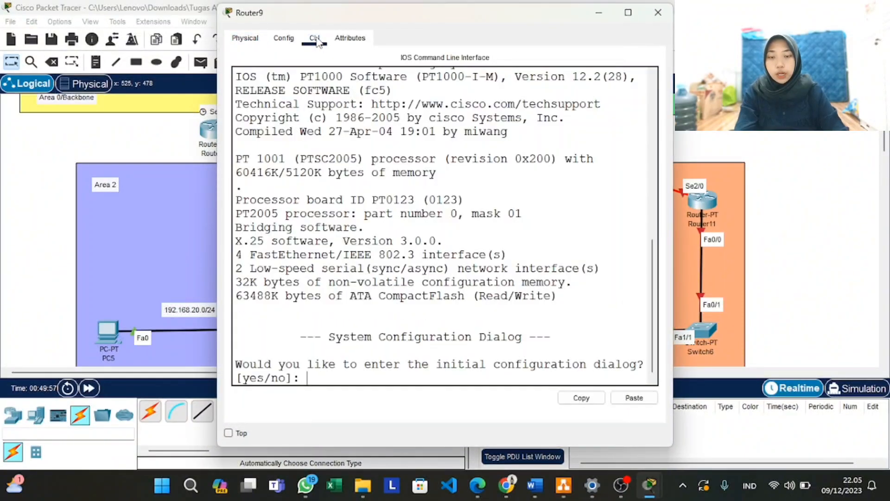
pyautogui.click(283, 38)
pyautogui.click(271, 147)
pyautogui.moveTo(346, 14); pyautogui.dragTo(523, 22)
pyautogui.click(710, 158)
pyautogui.write('192.168')
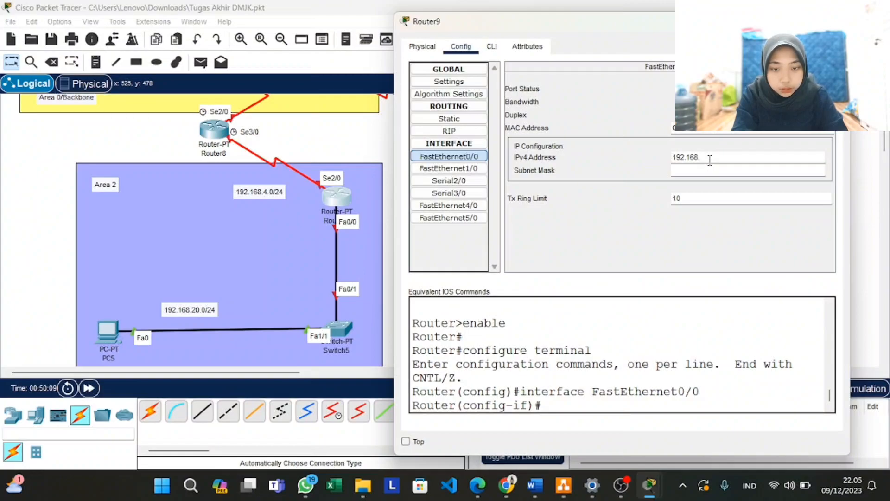
pyautogui.write('.')
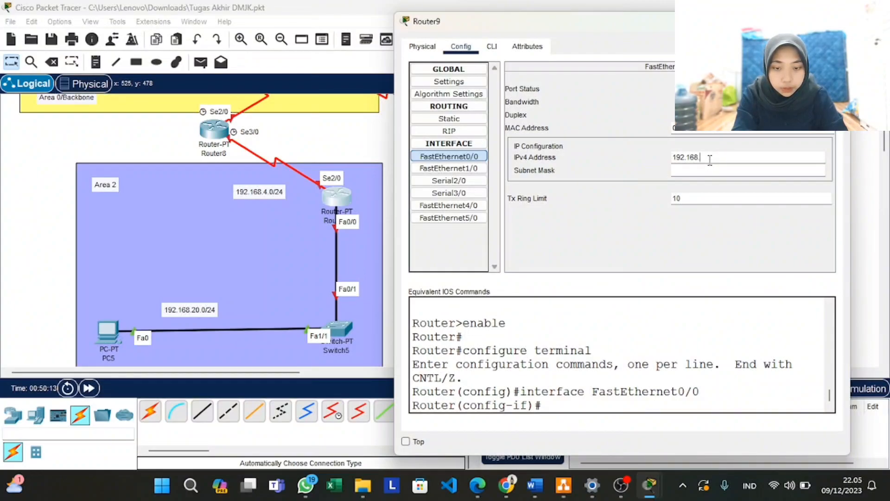
pyautogui.write('20')
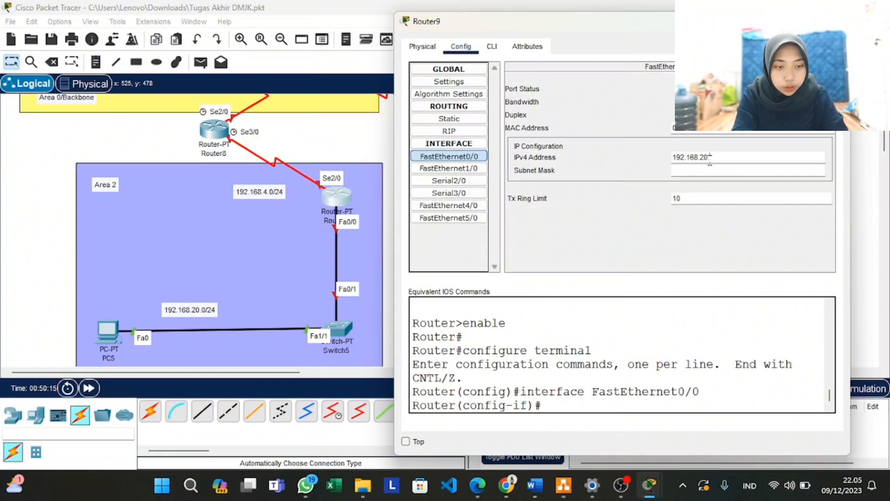
pyautogui.write('.9')
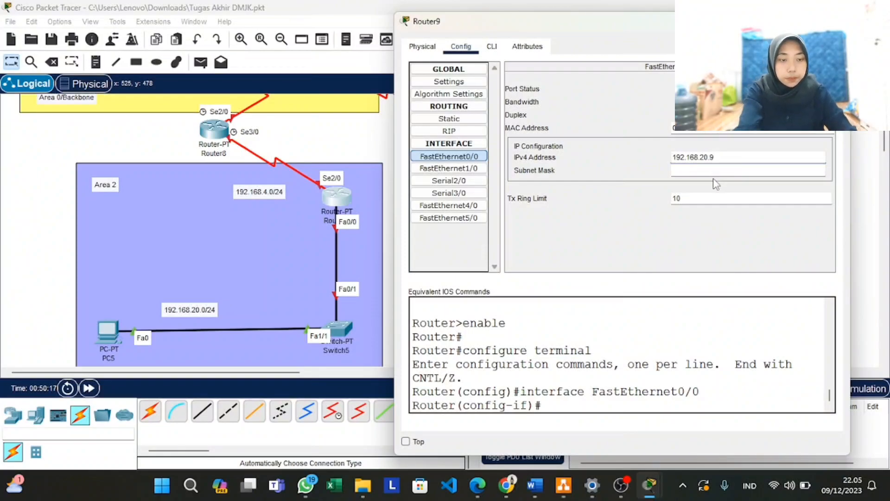
pyautogui.click(713, 170)
pyautogui.moveTo(724, 158); pyautogui.dragTo(670, 164)
pyautogui.hotkey('ctrl', 'c')
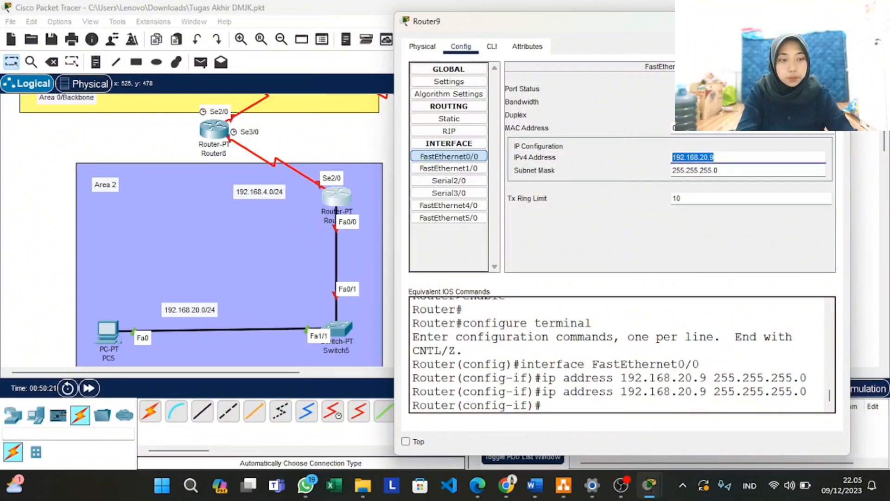
# Turn on Router9's FastEthernet0/0 port and close the router's window
pyautogui.click(821, 89)
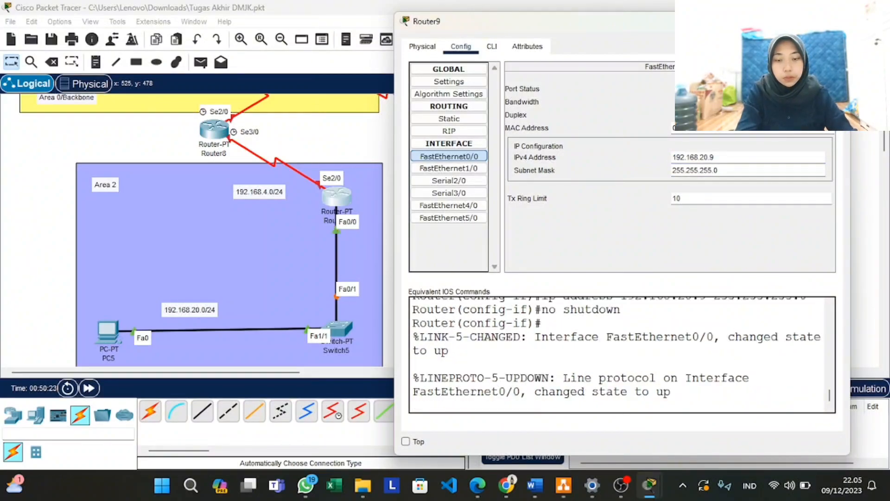
pyautogui.click(836, 21)
# Assign PC5 in Area 2 the static IPv4 address 192.168.20.1 with subnet mask 255.255.255.0
pyautogui.click(114, 329)
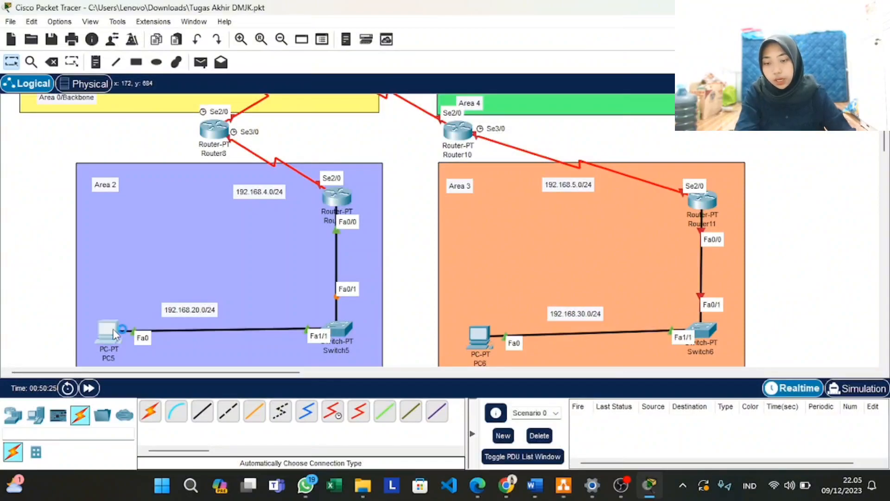
pyautogui.click(327, 39)
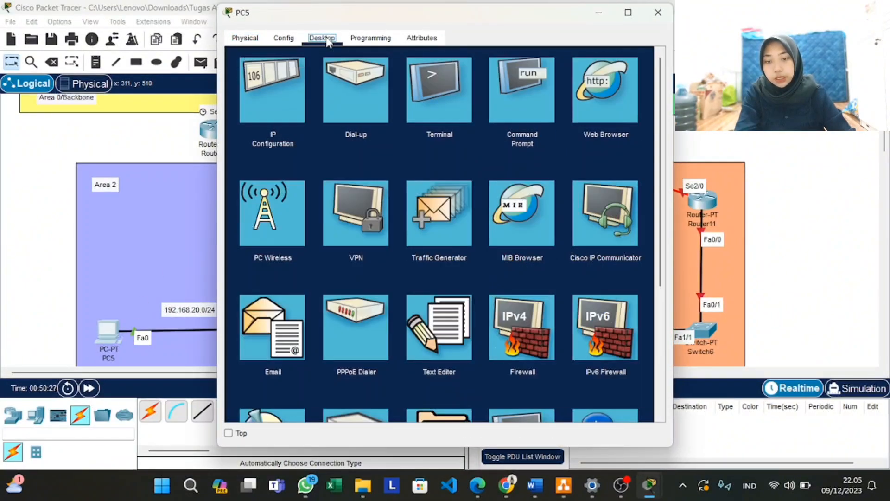
pyautogui.click(293, 83)
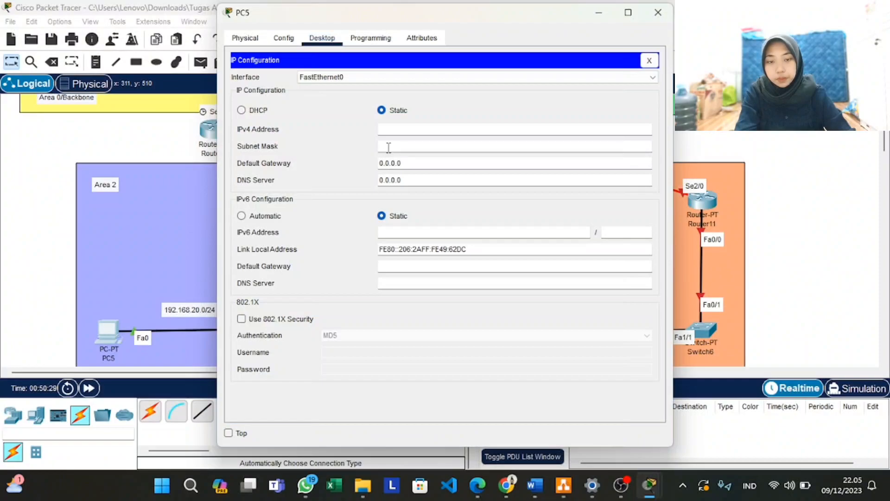
pyautogui.click(393, 130)
pyautogui.write('1')
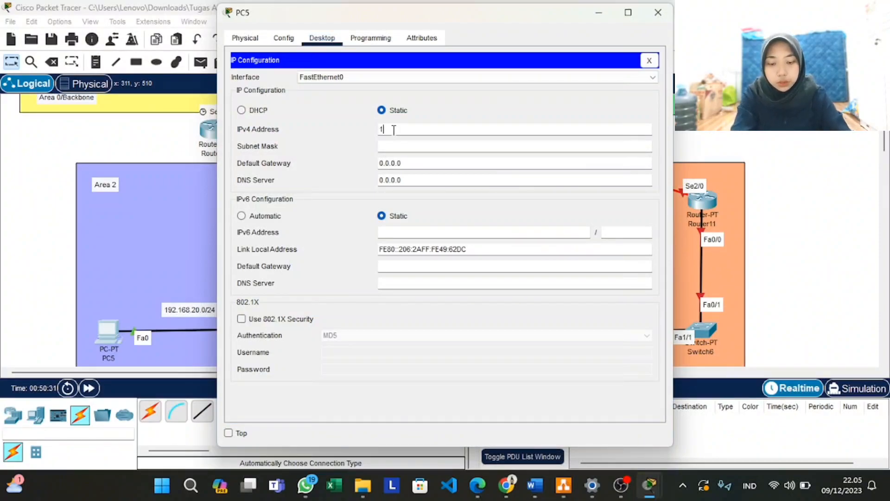
pyautogui.write('92.168')
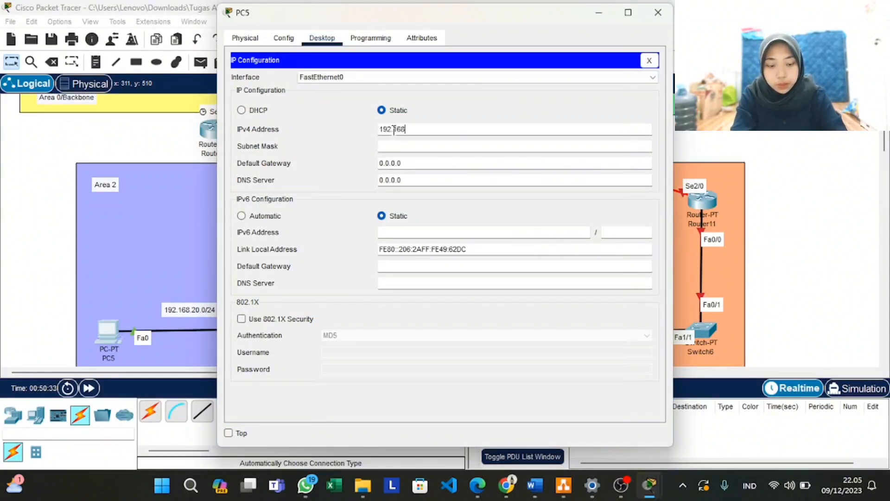
pyautogui.write('.20.1')
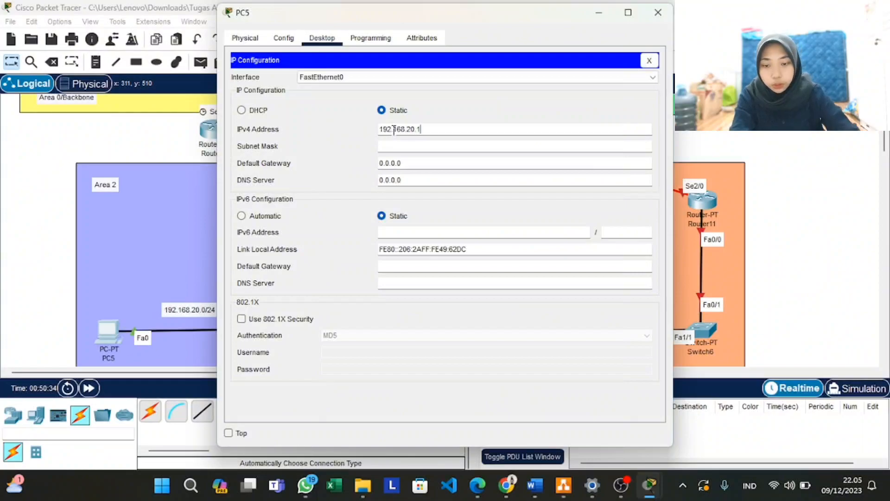
pyautogui.click(397, 146)
# Set PC5's IPv4 default gateway to 192.168.20.9 and DNS server to 8.8.8.8, and close the PC's window
pyautogui.click(405, 160)
pyautogui.moveTo(405, 159); pyautogui.dragTo(377, 157)
pyautogui.hotkey('ctrl', 'v')
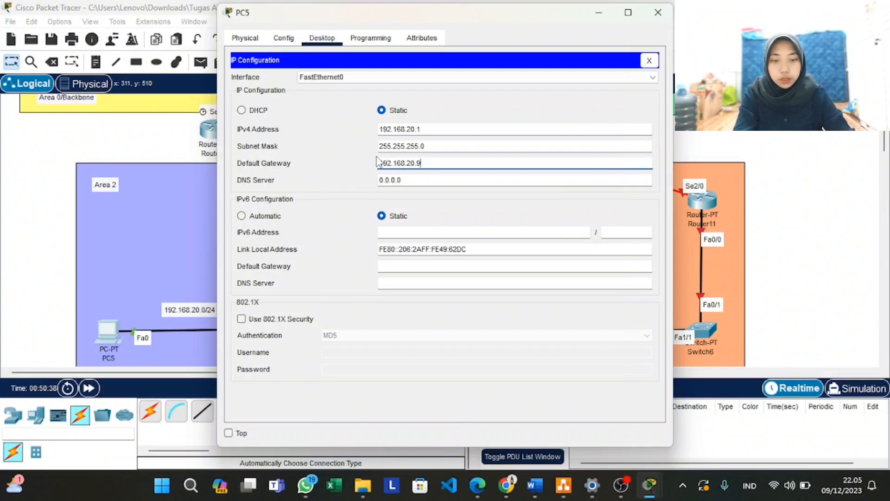
pyautogui.press('Tab')
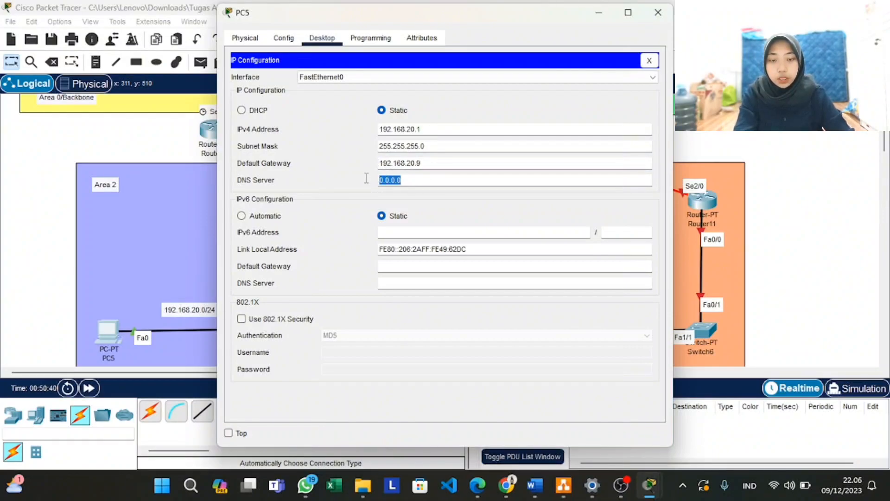
pyautogui.write('8.8.8.8')
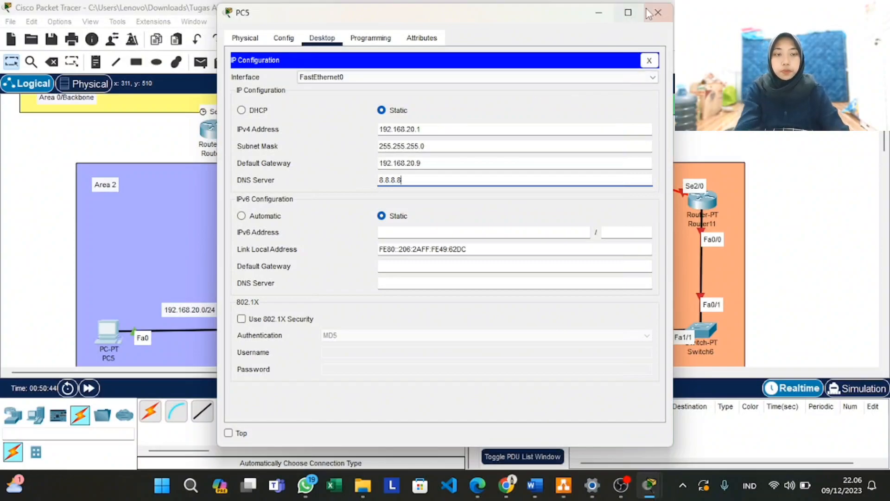
pyautogui.click(655, 13)
# Give Router11's FastEthernet0/0 interface in Area 3 the IPv4 address 192.168.30.9 with subnet mask 255.255.255.0, and copy the address
pyautogui.hscroll(3, 504, 196)
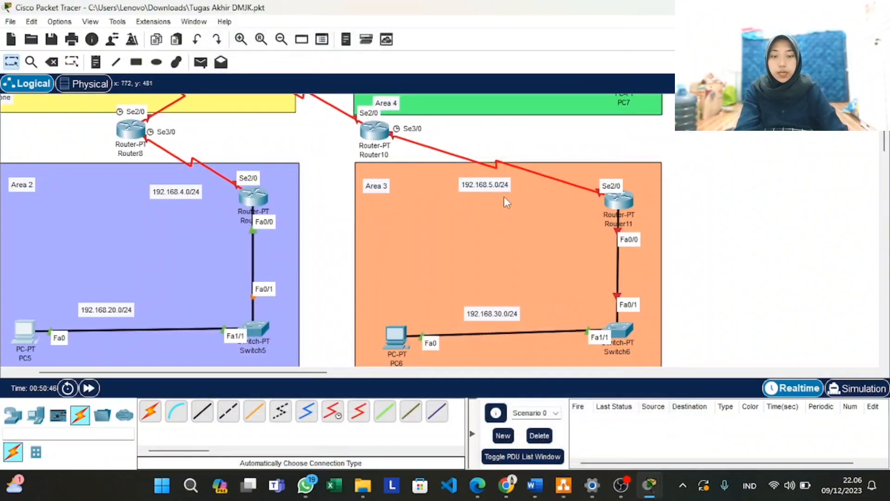
pyautogui.hscroll(2, 505, 196)
pyautogui.scroll(-1, 504, 196)
pyautogui.hscroll(1, 504, 197)
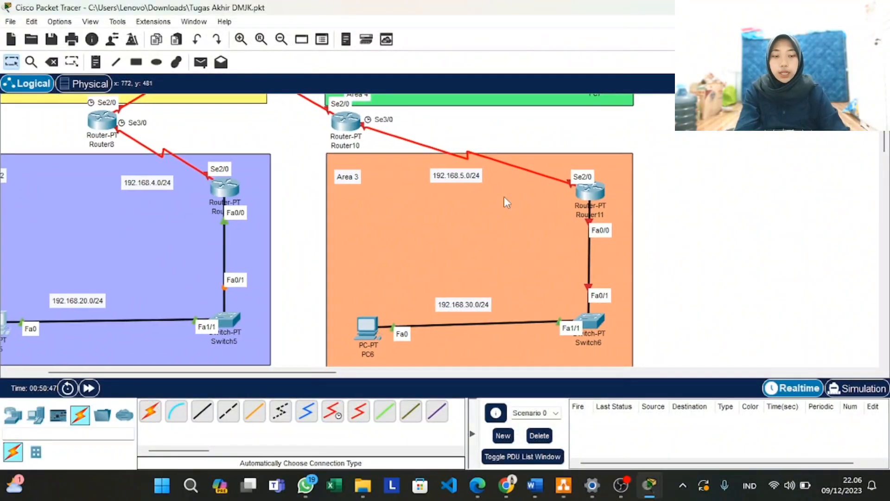
pyautogui.click(581, 193)
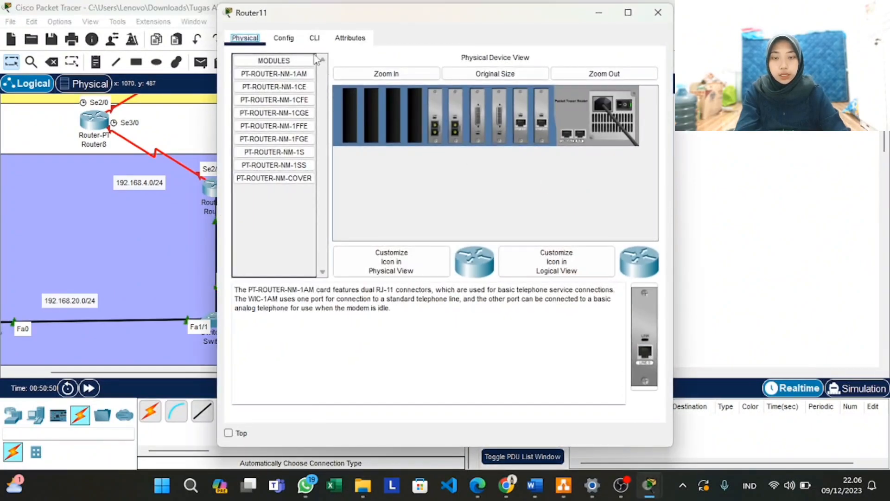
pyautogui.click(284, 38)
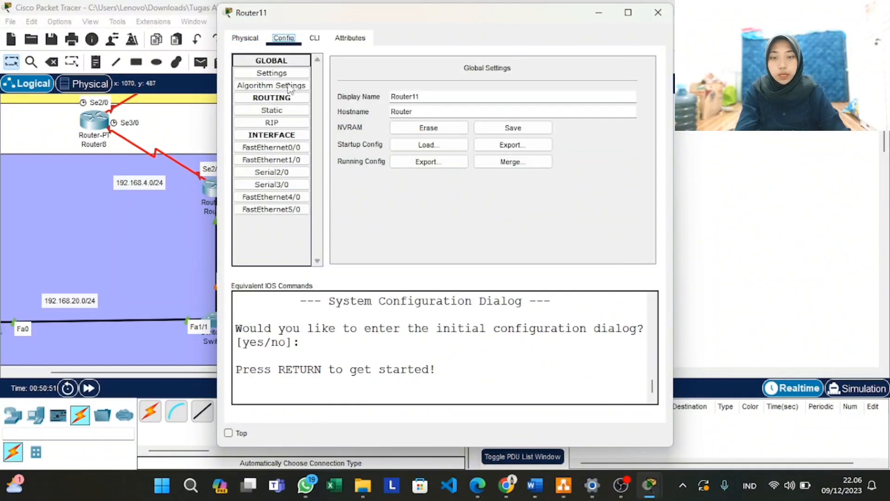
pyautogui.click(292, 149)
pyautogui.moveTo(399, 17); pyautogui.dragTo(170, 19)
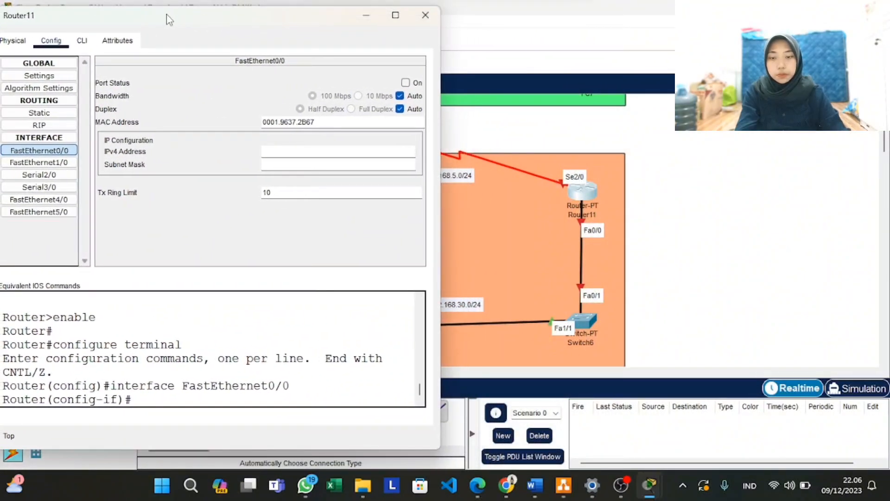
pyautogui.write('192.16')
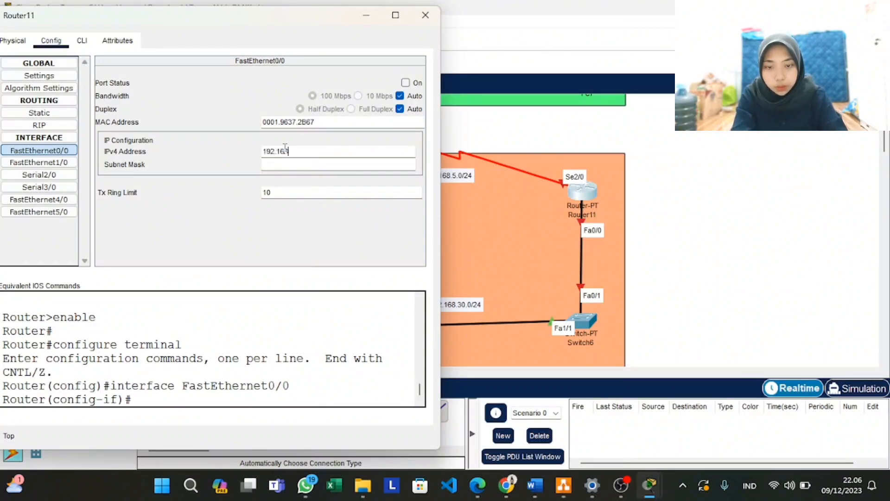
pyautogui.write('8.30.9')
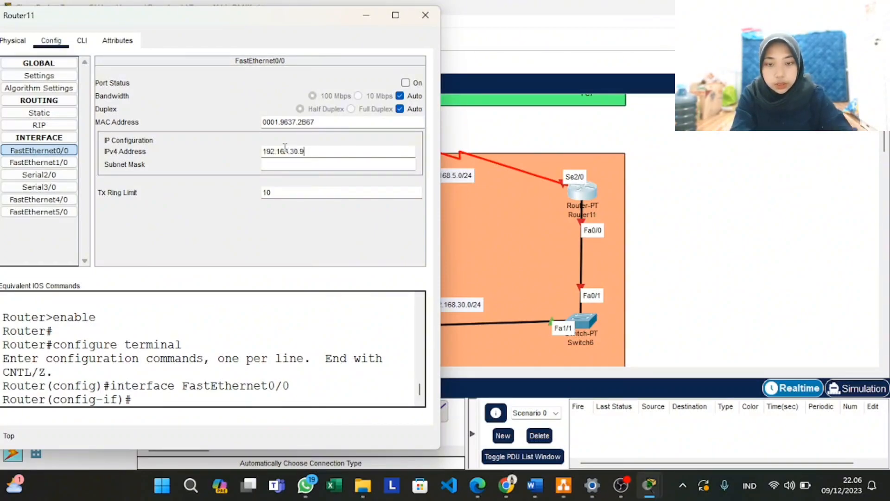
pyautogui.moveTo(306, 151); pyautogui.dragTo(262, 148)
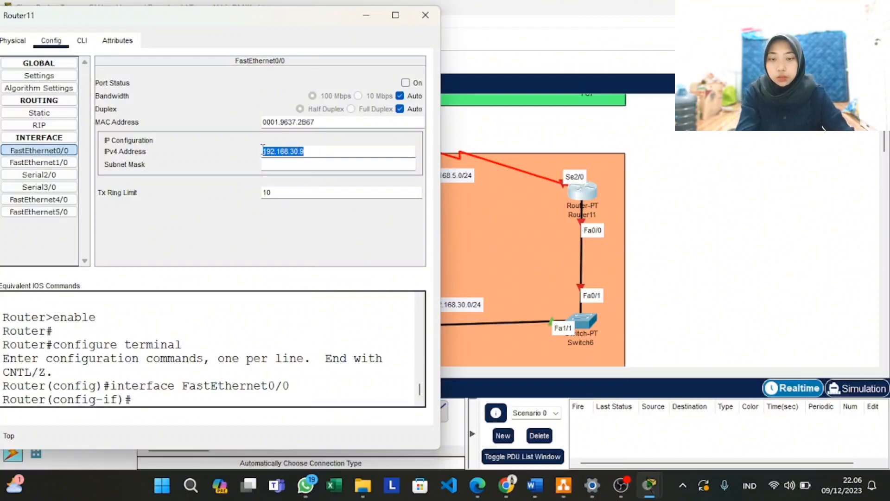
pyautogui.click(278, 164)
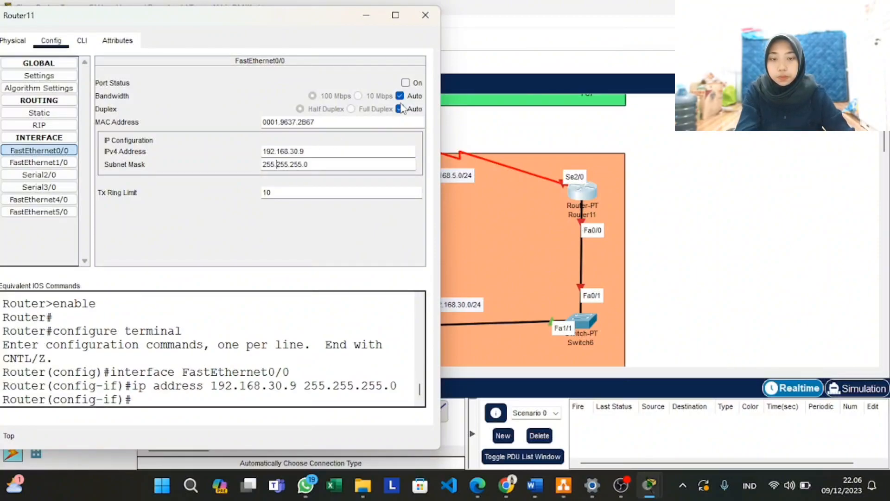
# Turn on Router11's FastEthernet0/0 port and close the router's window
pyautogui.click(412, 84)
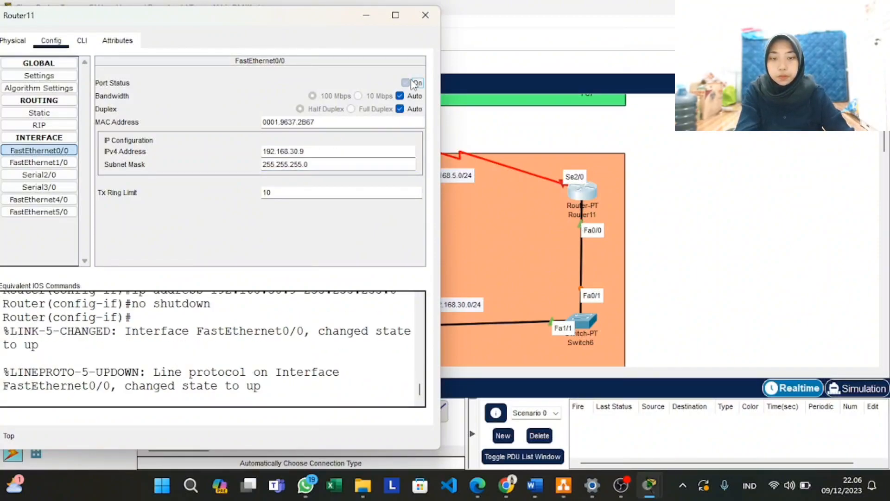
pyautogui.click(425, 15)
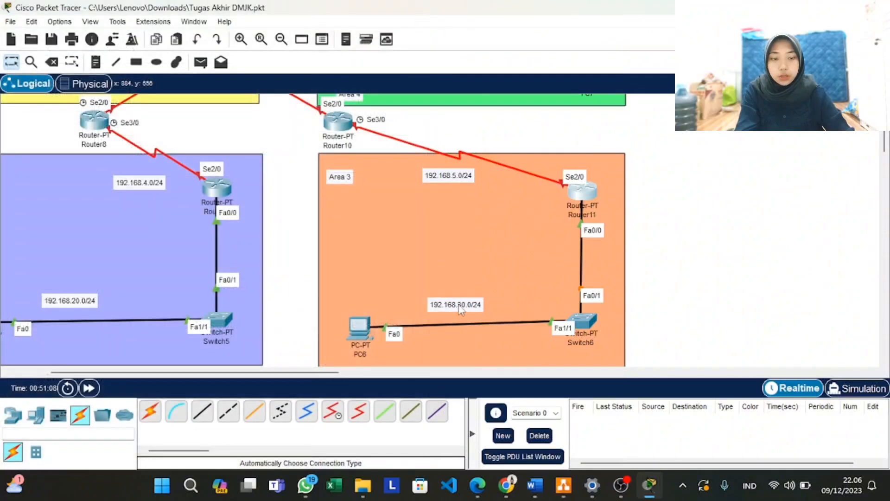
# Assign PC6 in Area 3 the static IPv4 address 192.168.30.1 with subnet mask 255.255.255.0
pyautogui.click(360, 327)
pyautogui.click(323, 39)
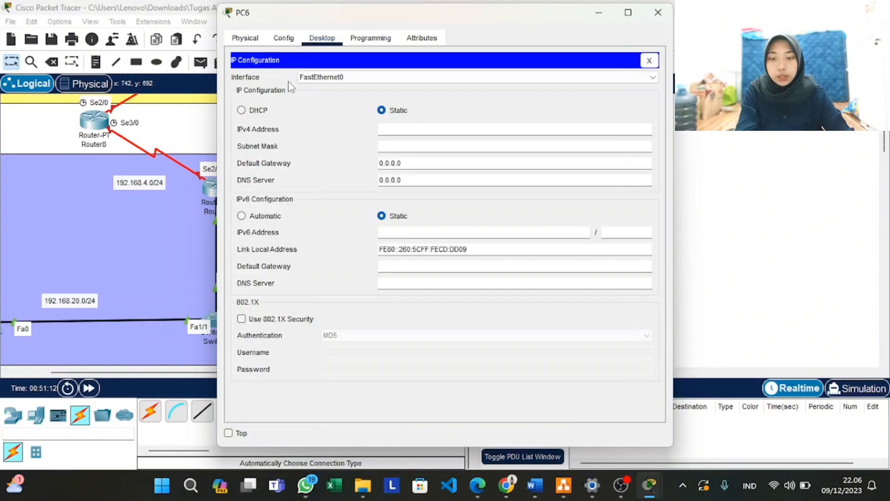
pyautogui.click(288, 82)
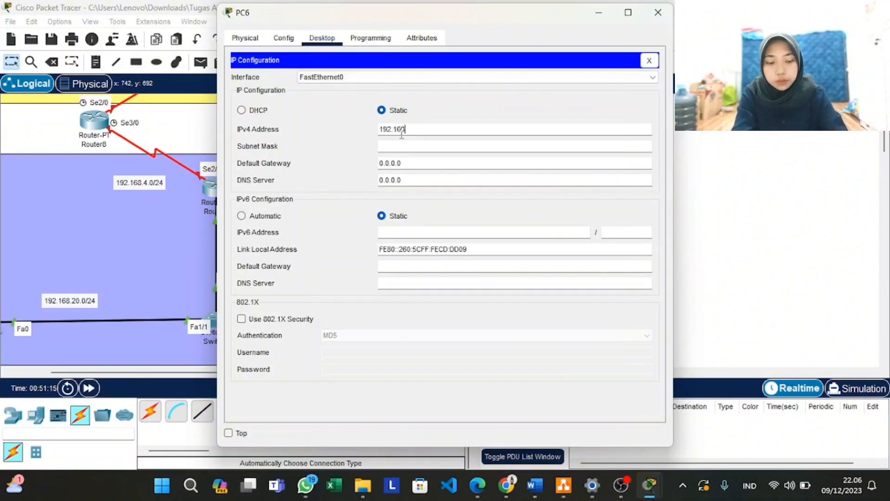
pyautogui.click(399, 146)
# Set PC6's IPv4 default gateway to 192.168.30.9 and DNS server to 8.8.8.8, and close the PC's window
pyautogui.moveTo(405, 159); pyautogui.dragTo(368, 176)
pyautogui.write('192.168.30.9')
pyautogui.write('8.8.8.8')
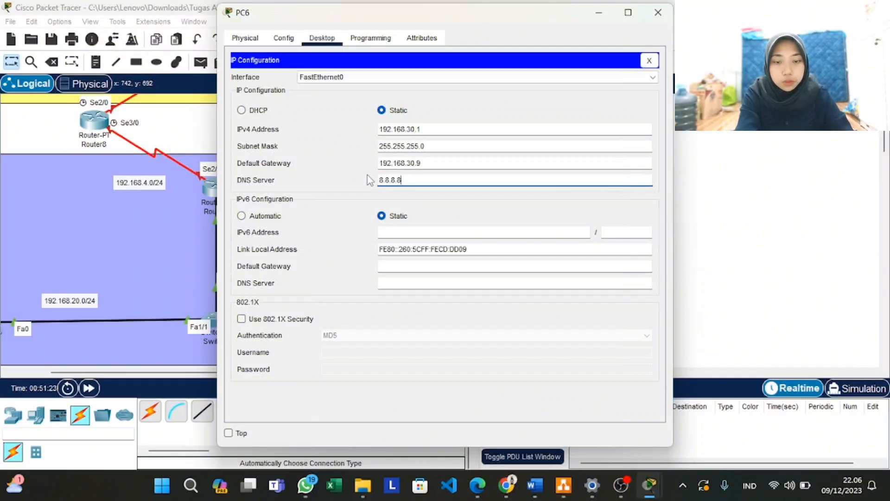
pyautogui.click(655, 21)
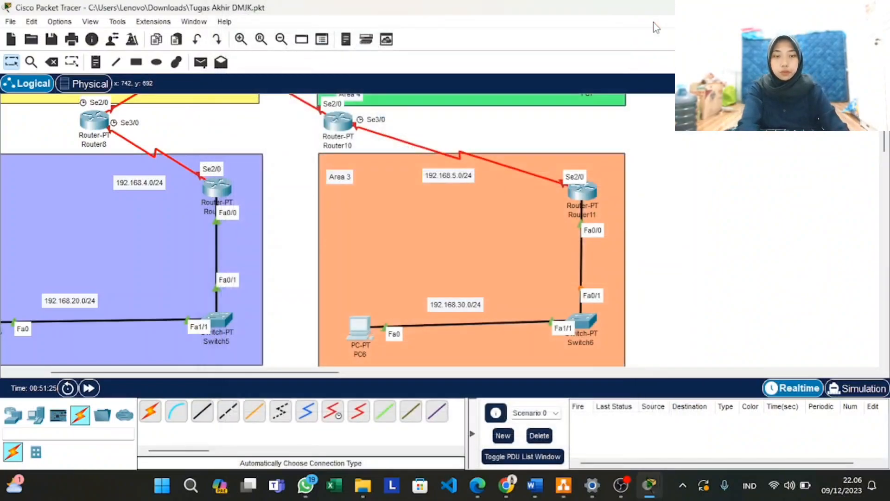
# Move the Area 4 label slightly higher inside the green area, clear of Router10's Se2/0 label
pyautogui.scroll(2, 466, 179)
pyautogui.scroll(9, 466, 180)
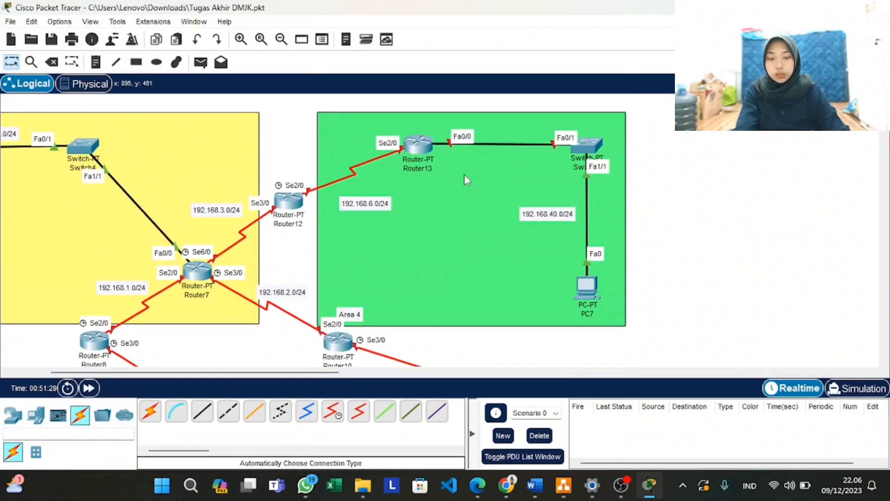
pyautogui.scroll(-2, 466, 179)
pyautogui.moveTo(356, 278); pyautogui.dragTo(356, 259)
pyautogui.hscroll(-5, 356, 258)
pyautogui.hscroll(3, 355, 259)
pyautogui.scroll(1, 356, 259)
pyautogui.hscroll(4, 352, 254)
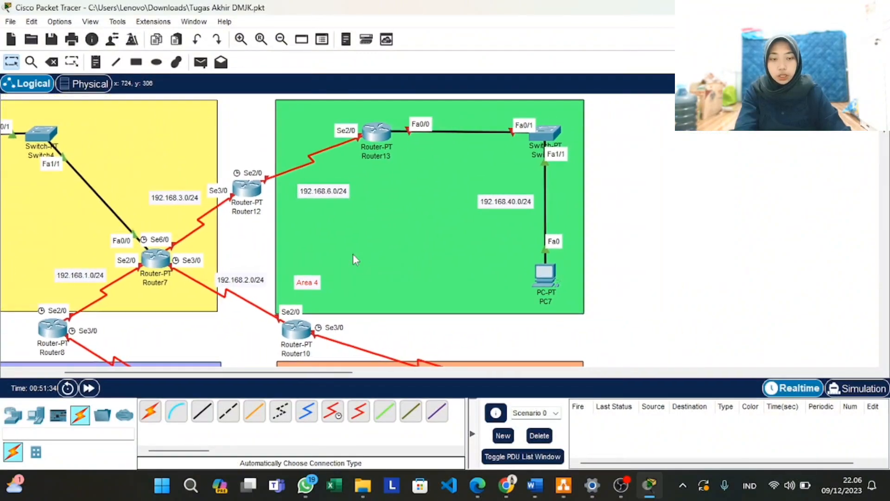
# Give Router13's FastEthernet0/0 interface in Area 4 the IPv4 address 192.168.40.9 with subnet mask 255.255.255.0, and copy the address
pyautogui.click(383, 131)
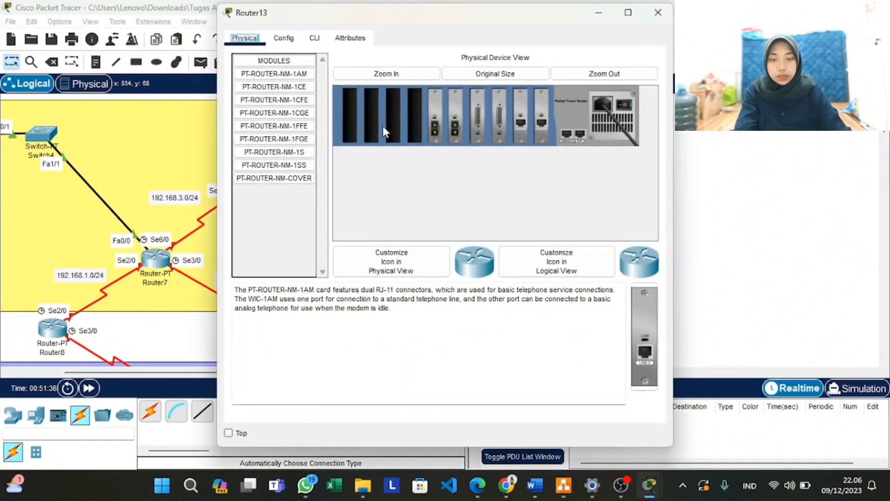
pyautogui.click(313, 40)
pyautogui.click(284, 38)
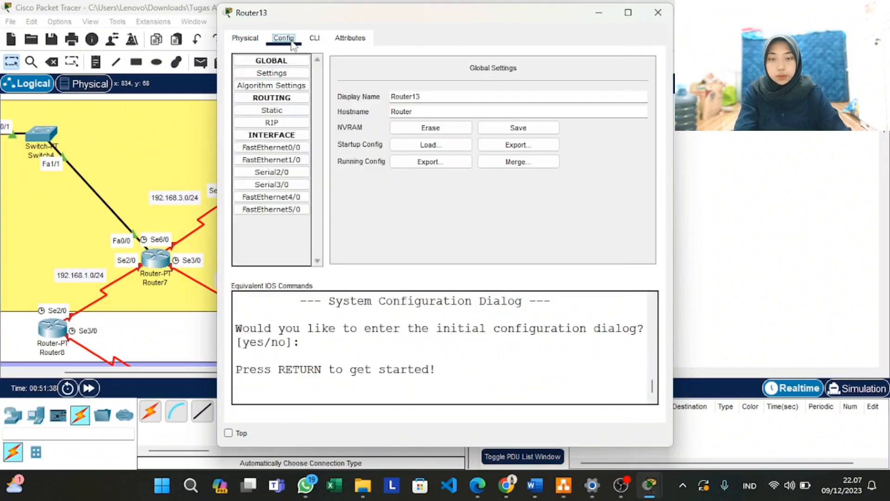
pyautogui.click(272, 147)
pyautogui.moveTo(399, 12); pyautogui.dragTo(201, 14)
pyautogui.click(302, 149)
pyautogui.write('192.168.40.9')
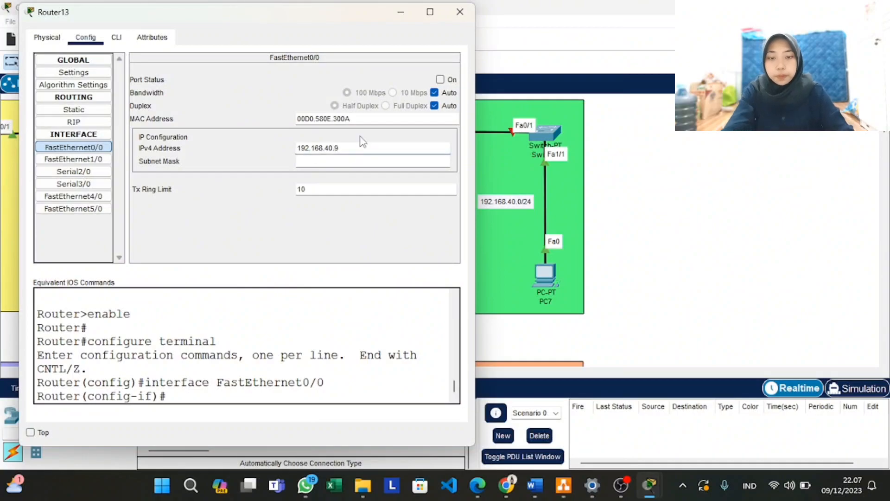
pyautogui.moveTo(346, 147); pyautogui.dragTo(294, 148)
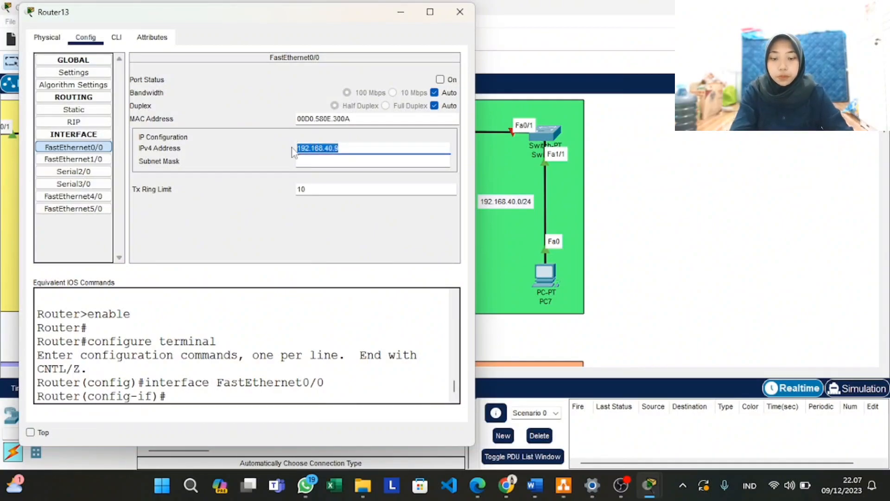
pyautogui.click(322, 162)
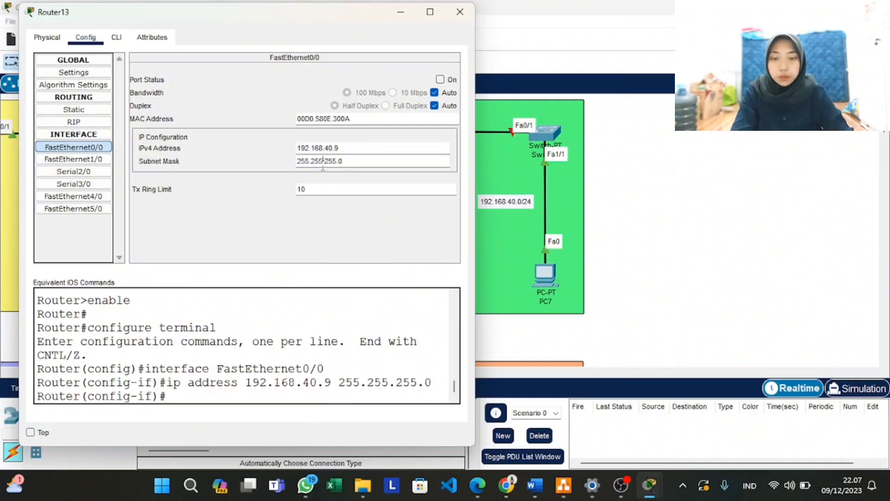
# Turn on Router13's FastEthernet0/0 port and close the router's window
pyautogui.click(441, 80)
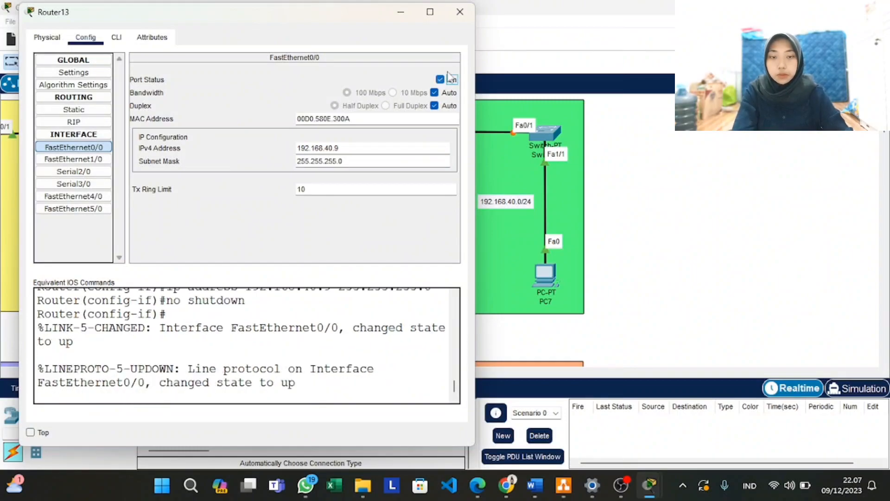
pyautogui.click(473, 10)
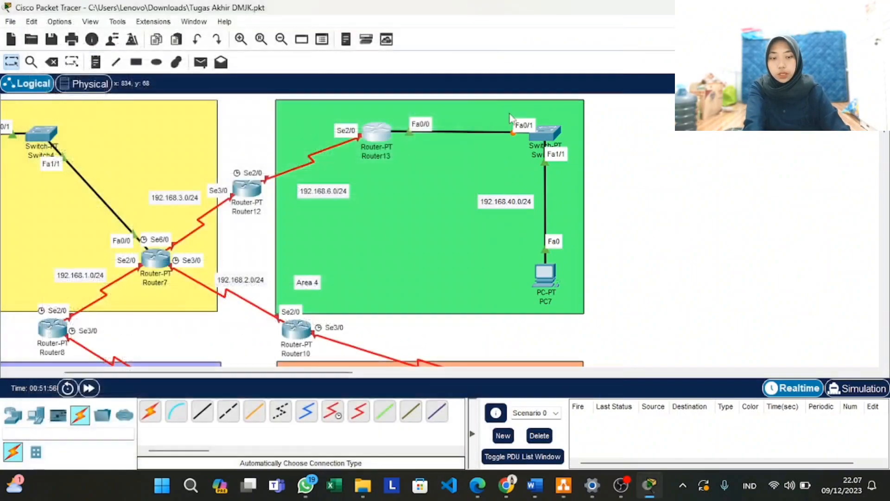
# Assign PC7 in Area 4 the static IPv4 address 192.168.40.1 with subnet mask 255.255.255.0
pyautogui.click(554, 274)
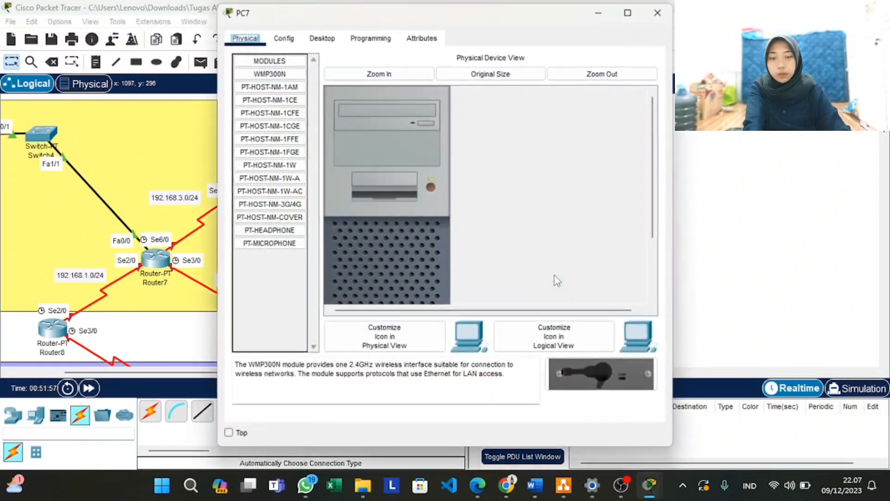
pyautogui.click(322, 38)
pyautogui.click(275, 87)
pyautogui.click(452, 132)
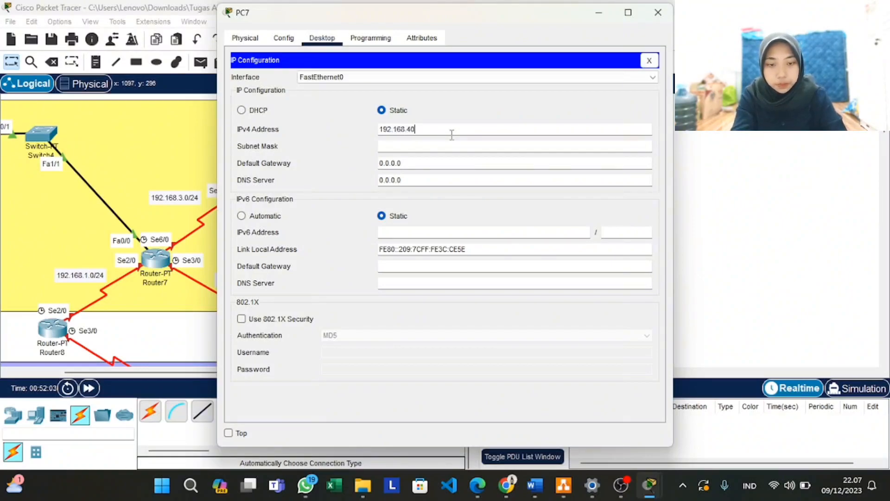
pyautogui.write('192.168.40.1')
pyautogui.click(446, 144)
# Set PC7's IPv4 default gateway to 192.168.40.9 and DNS server to 8.8.8.8, and close the PC's window
pyautogui.click(424, 159)
pyautogui.moveTo(424, 159); pyautogui.dragTo(366, 182)
pyautogui.write('192.168.40.9')
pyautogui.write('8.8.8.8')
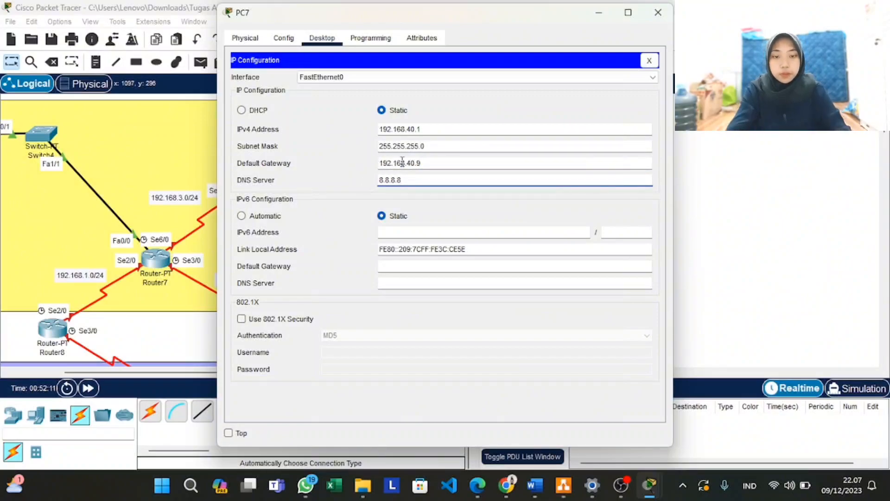
pyautogui.click(658, 13)
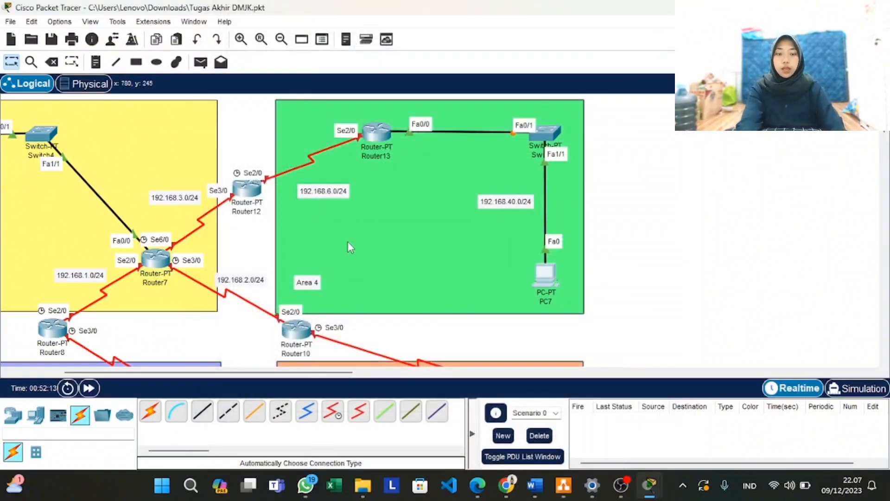
# Give Router7's Serial2/0 interface the IPv4 address 192.168.1.1 with subnet mask 255.255.255.0, and turn on the port
pyautogui.hscroll(-3, 346, 241)
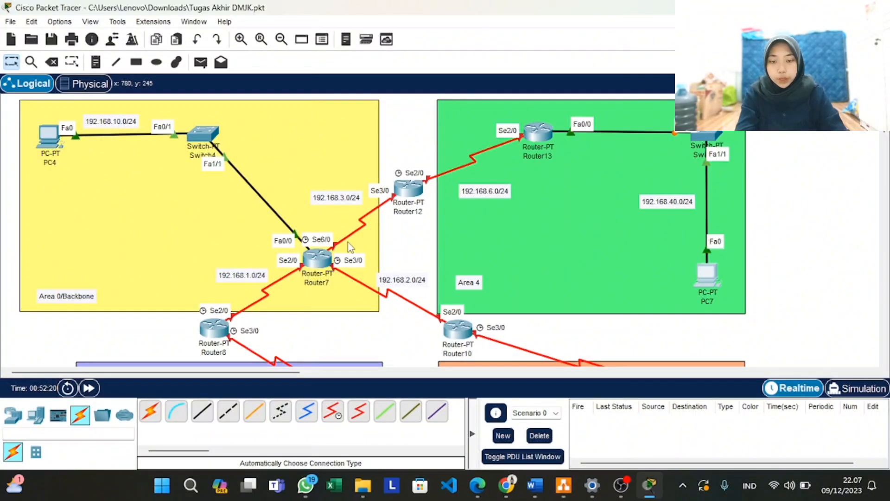
pyautogui.moveTo(311, 264)
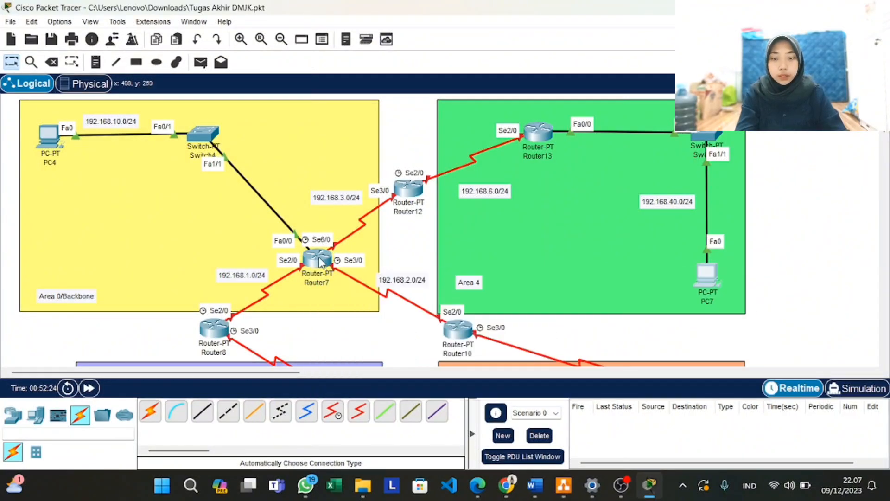
pyautogui.scroll(-3, 322, 262)
pyautogui.scroll(-1, 321, 262)
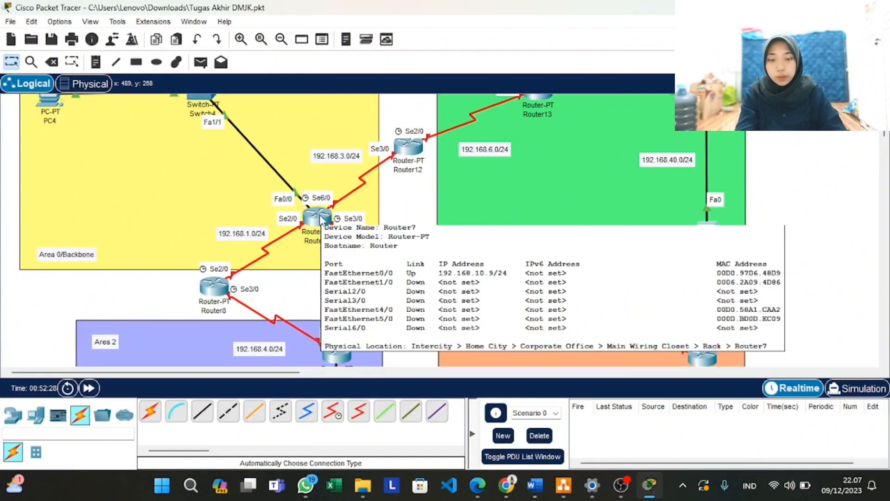
pyautogui.click(320, 218)
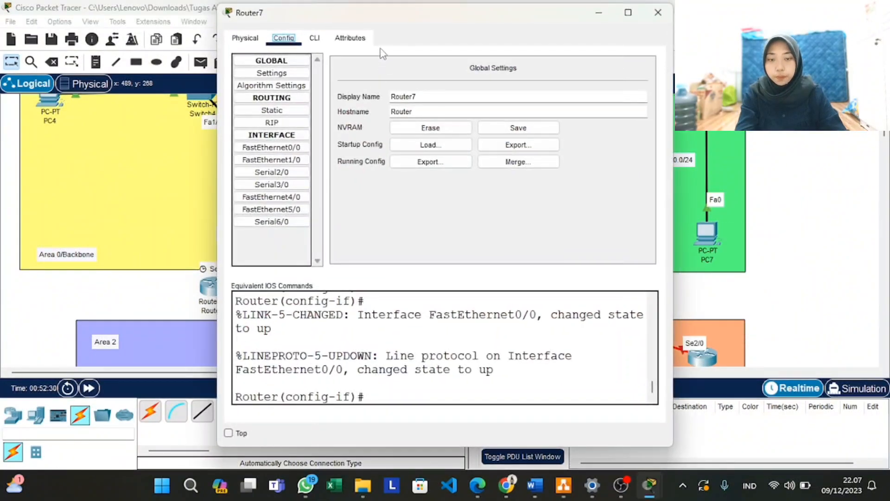
pyautogui.moveTo(349, 14); pyautogui.dragTo(555, 43)
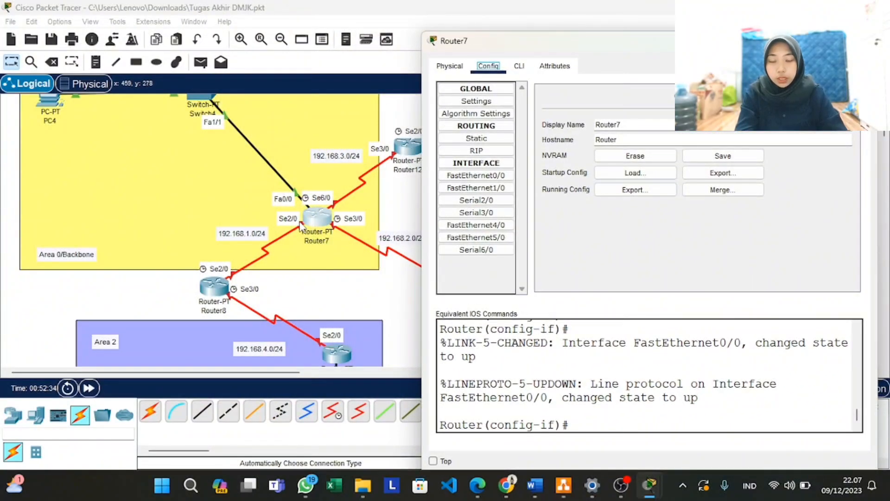
pyautogui.click(462, 203)
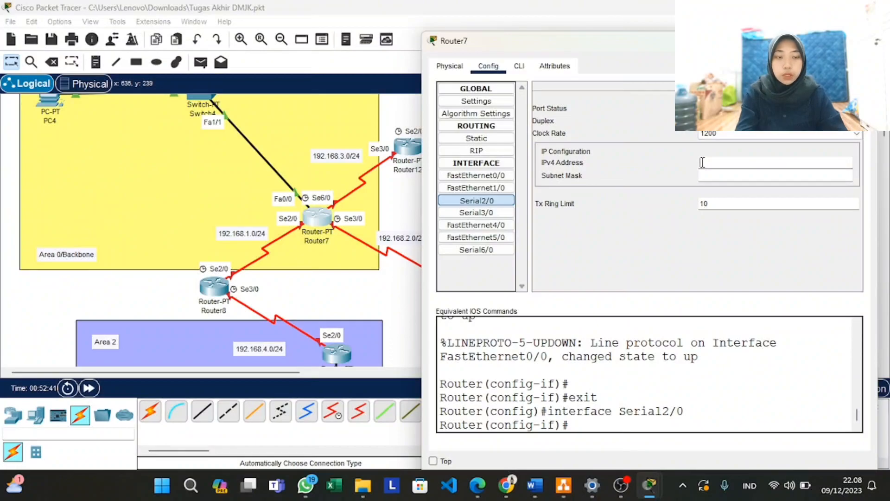
pyautogui.click(703, 161)
pyautogui.write('192.168')
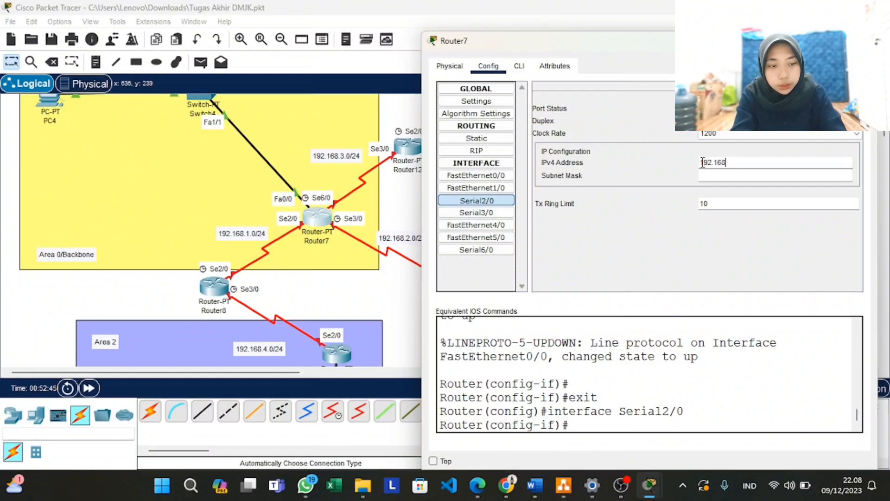
pyautogui.write('.1.1')
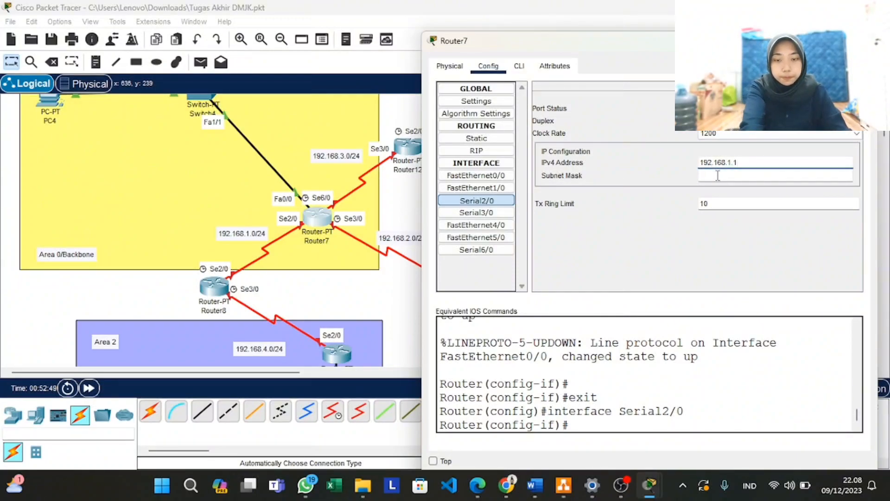
pyautogui.click(718, 175)
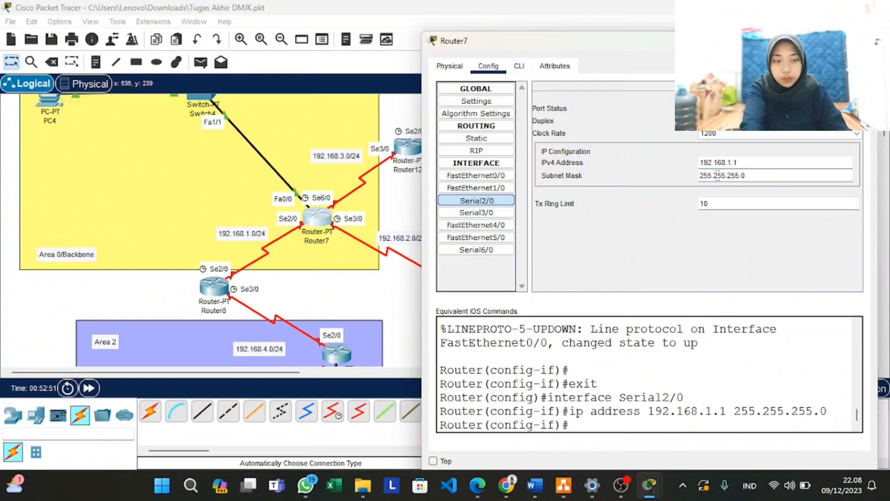
pyautogui.click(848, 108)
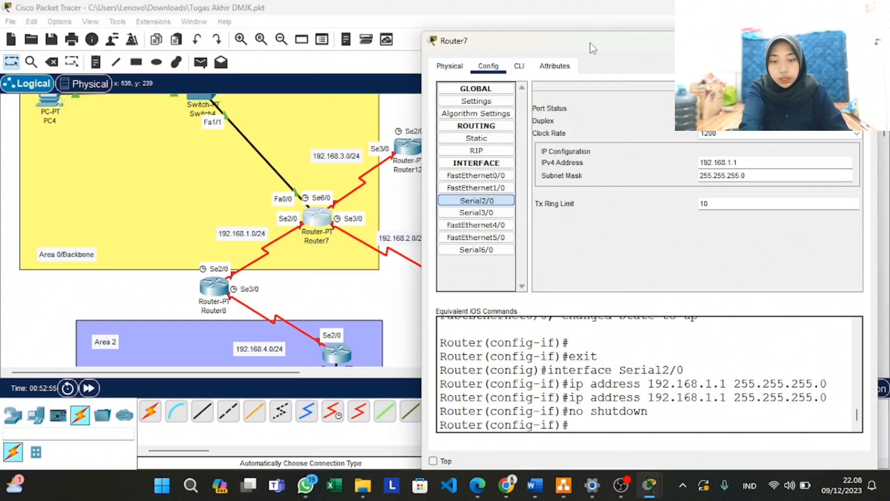
# Give Router7's Serial3/0 interface the IPv4 address 192.168.2.1 with subnet mask 255.255.255.0, and turn on the port
pyautogui.moveTo(592, 44); pyautogui.dragTo(666, 62)
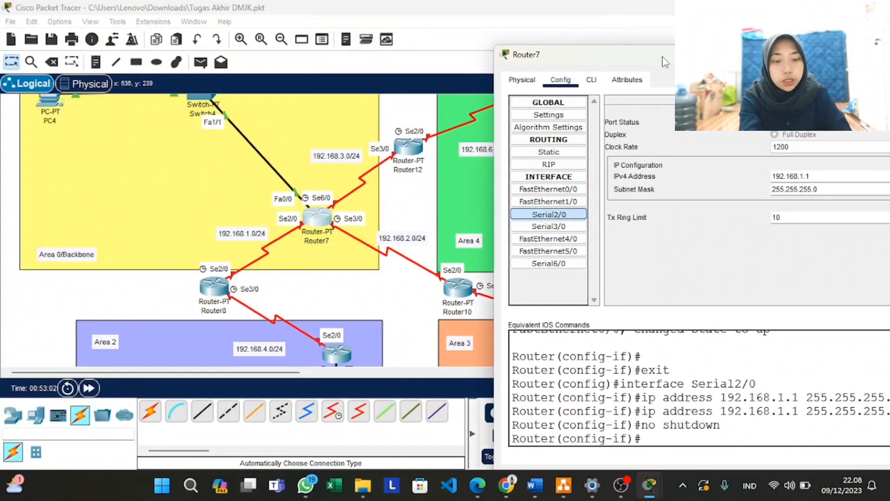
pyautogui.click(580, 215)
pyautogui.click(549, 226)
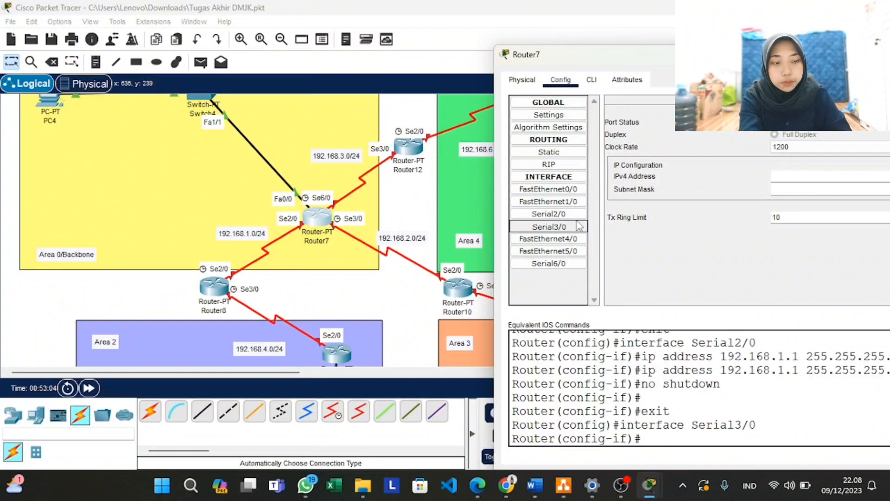
pyautogui.moveTo(632, 54); pyautogui.dragTo(616, 54)
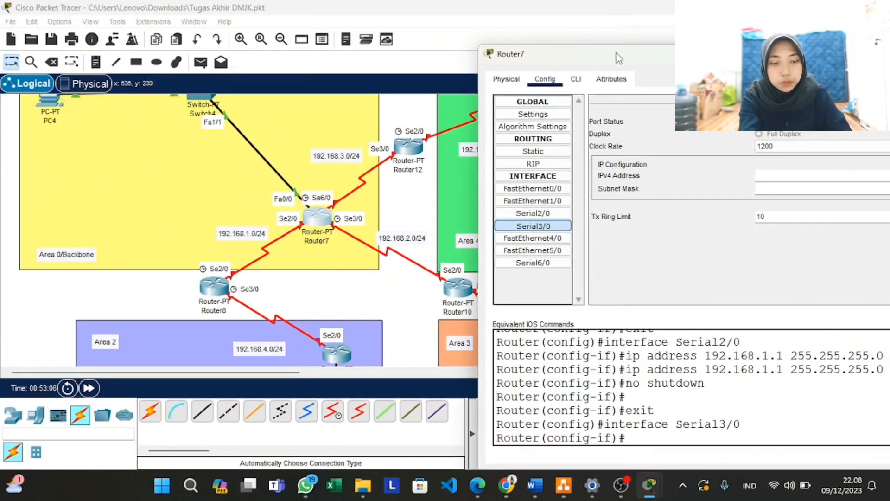
pyautogui.click(803, 181)
pyautogui.write('192.16')
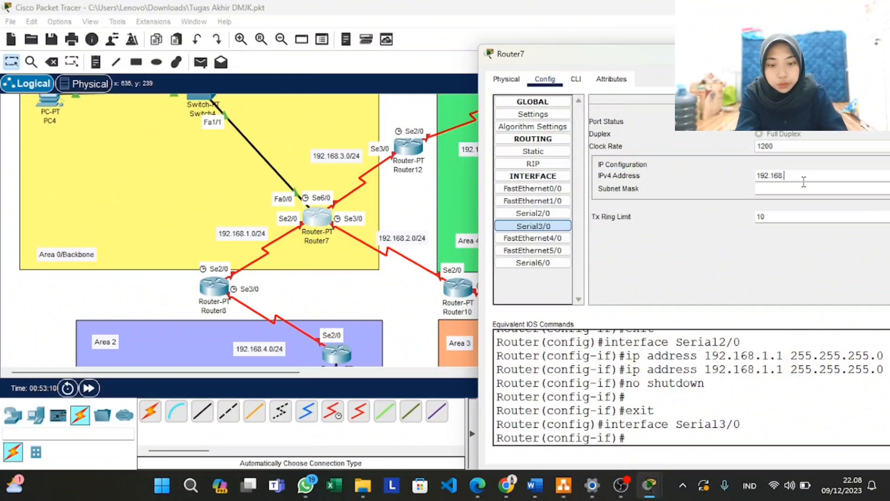
pyautogui.write('8.2.1')
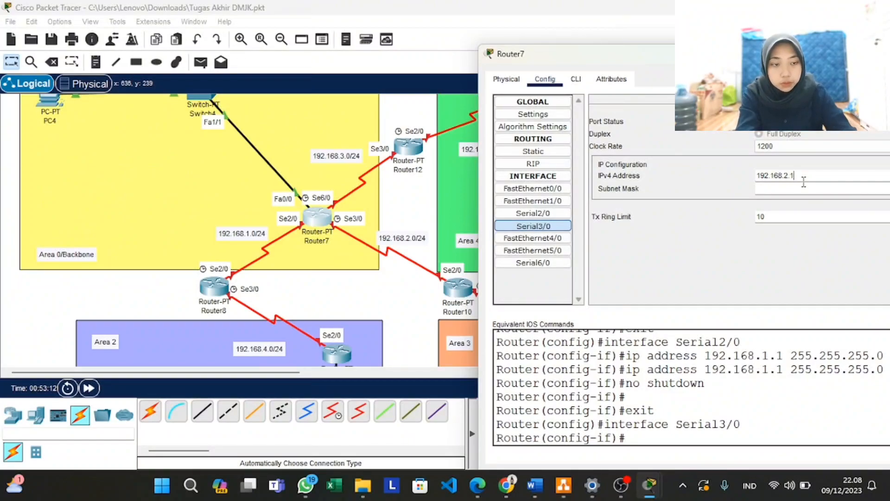
pyautogui.click(797, 187)
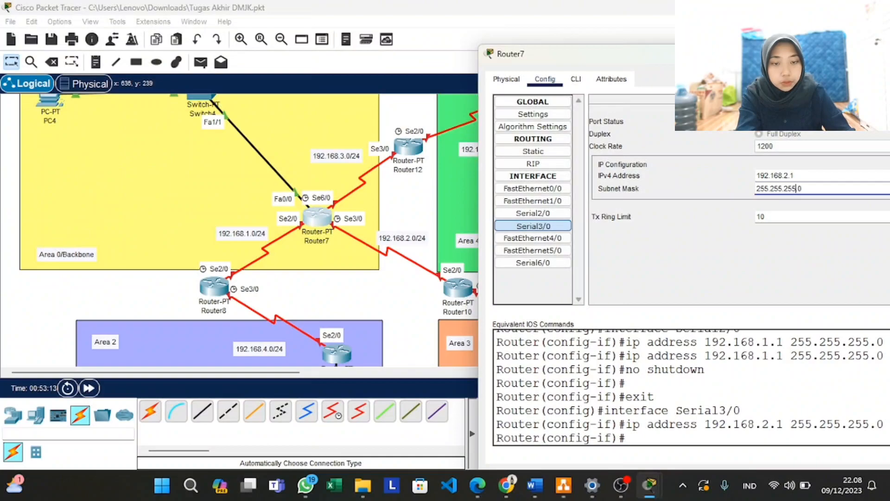
pyautogui.moveTo(784, 54); pyautogui.dragTo(709, 57)
pyautogui.click(833, 134)
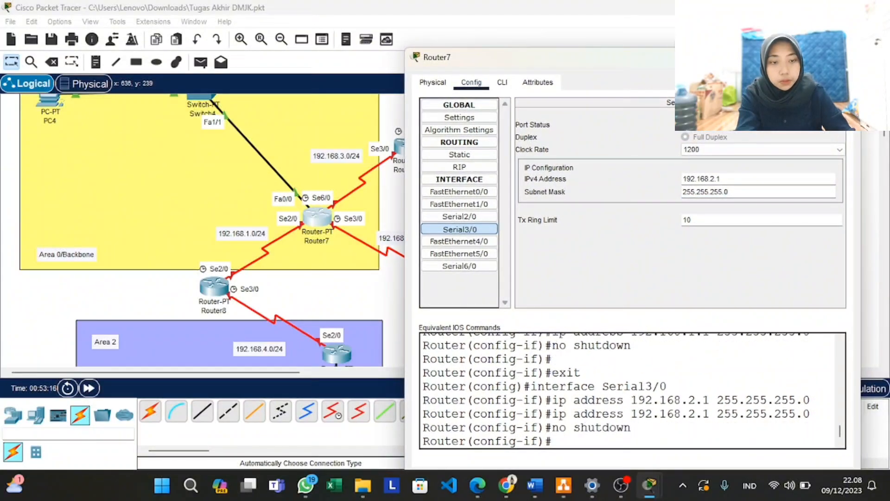
pyautogui.click(652, 38)
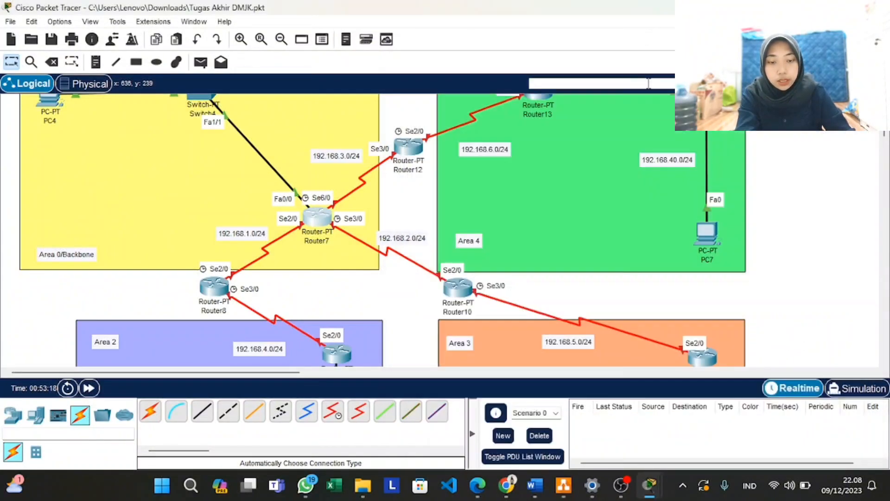
pyautogui.moveTo(649, 495)
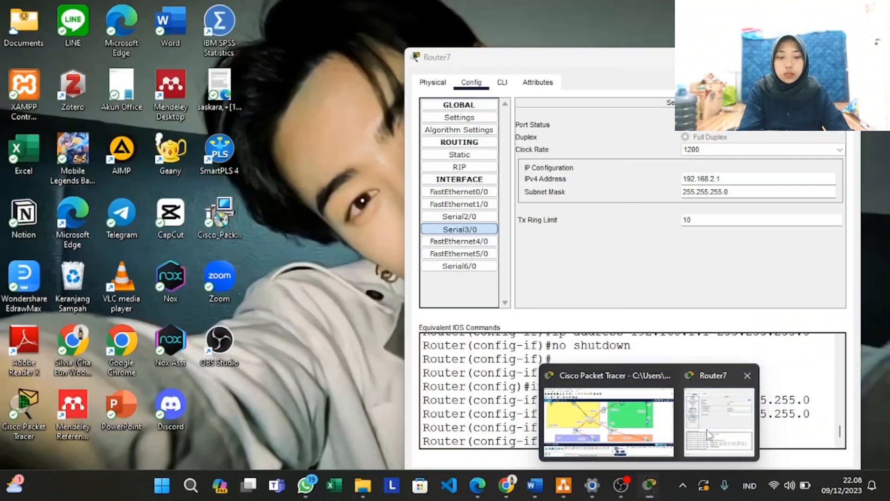
pyautogui.click(708, 435)
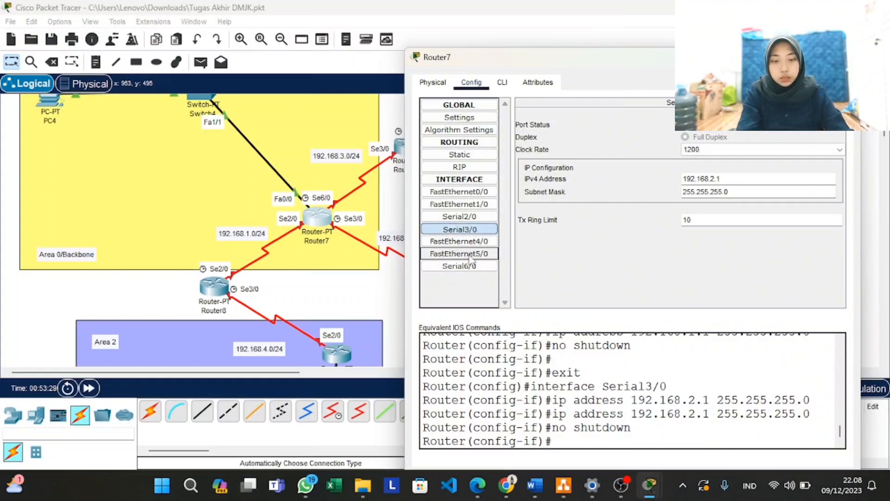
# Give Router7's Serial6/0 interface the address 192.168.3.1 with mask 255.255.255.0, turn on the port, and close the router's window
pyautogui.click(461, 266)
pyautogui.click(715, 179)
pyautogui.write('192.168.3.1')
pyautogui.press('Tab')
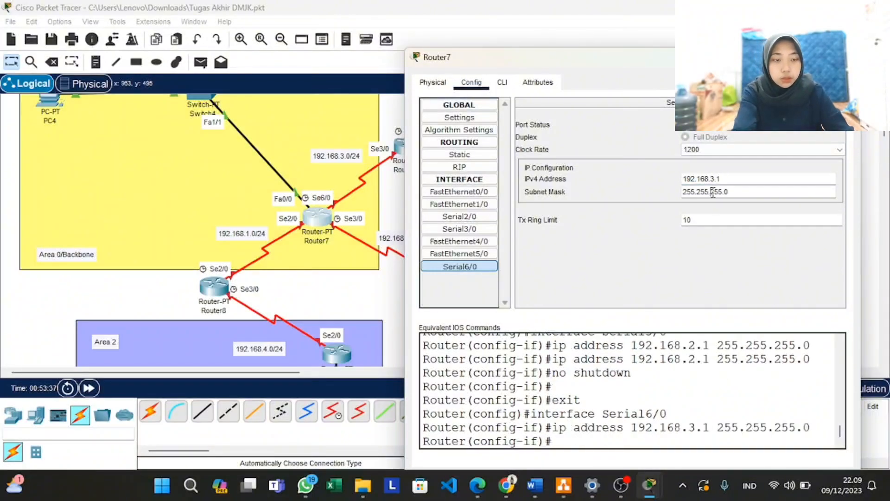
pyautogui.click(829, 131)
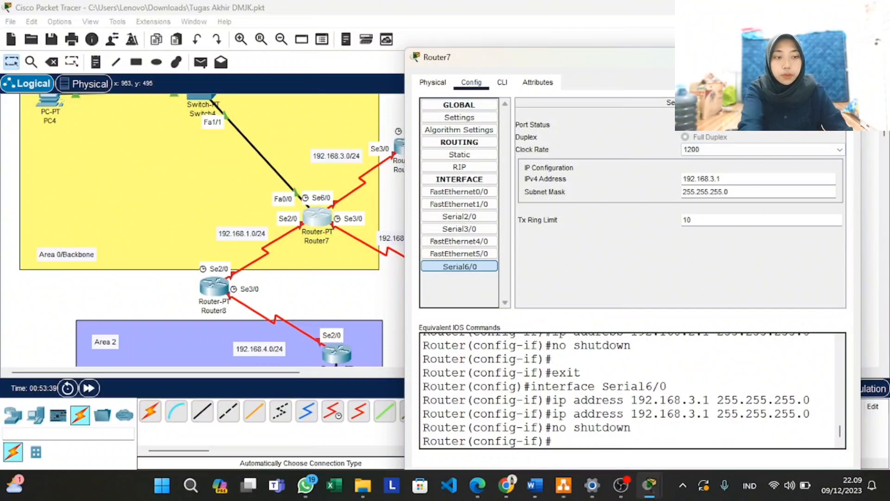
pyautogui.click(848, 57)
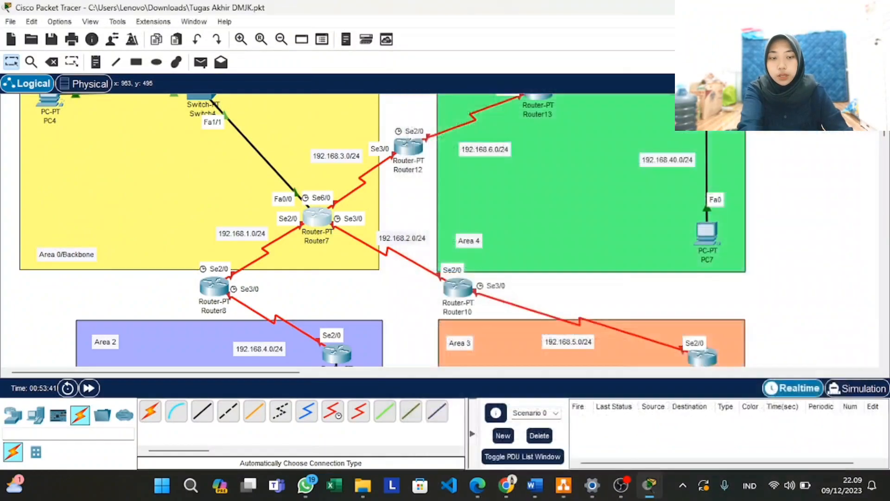
# Give Router8's Serial2/0 interface the IPv4 address 192.168.1.2 with subnet mask 255.255.255.0, and turn on the port
pyautogui.scroll(-2, 524, 235)
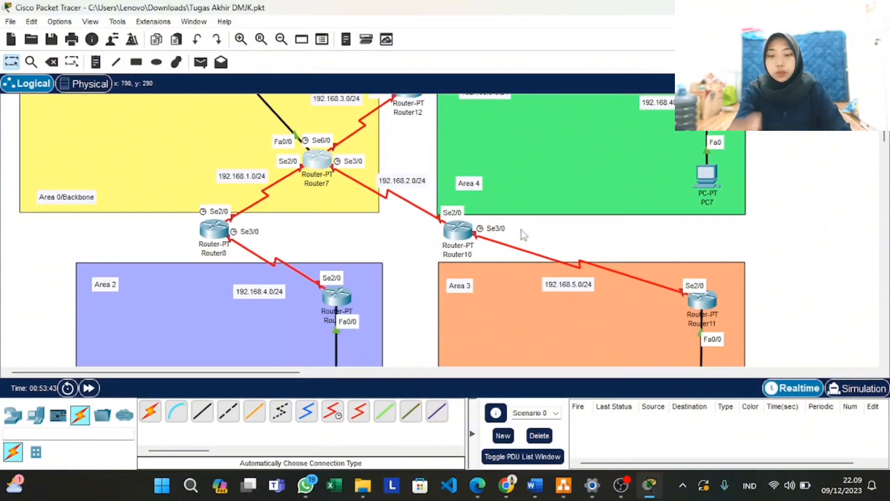
pyautogui.click(218, 239)
pyautogui.moveTo(380, 21); pyautogui.dragTo(562, 40)
pyautogui.click(465, 57)
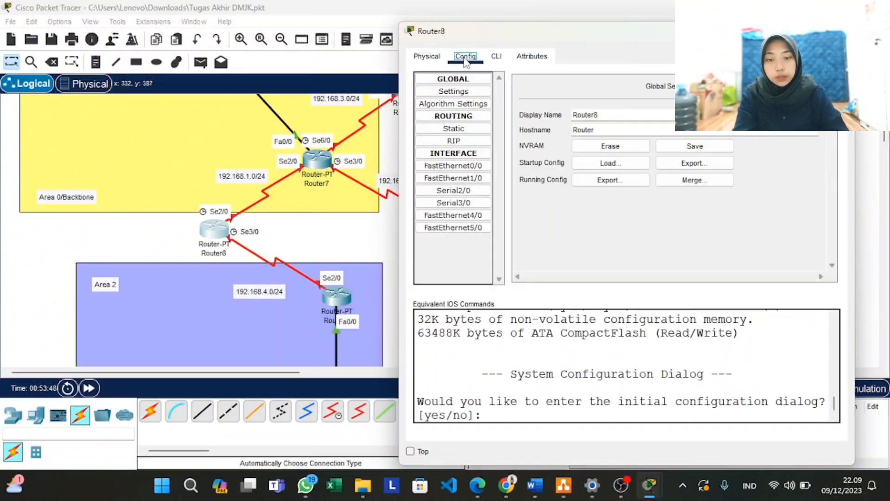
pyautogui.click(470, 192)
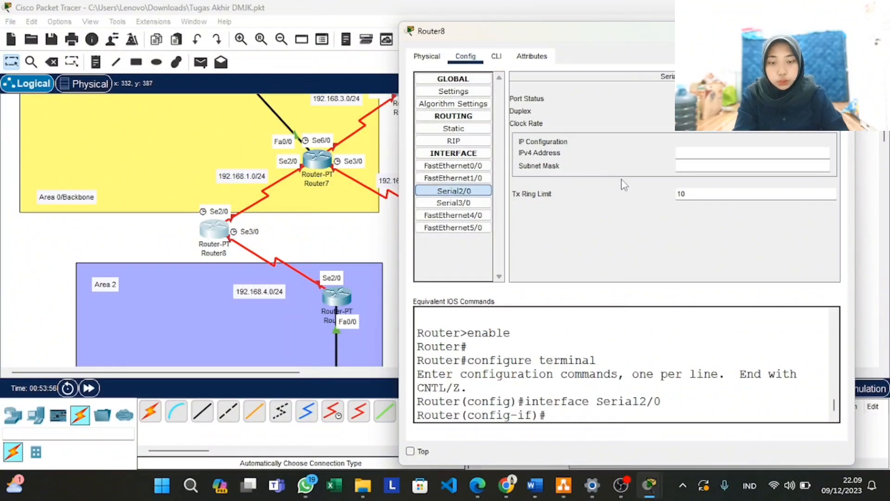
pyautogui.write('192.168.1.2')
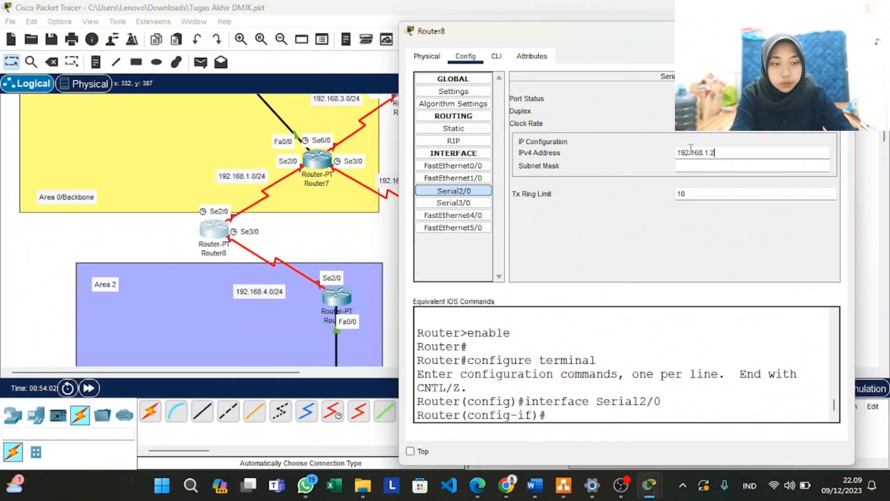
pyautogui.click(693, 165)
pyautogui.click(824, 98)
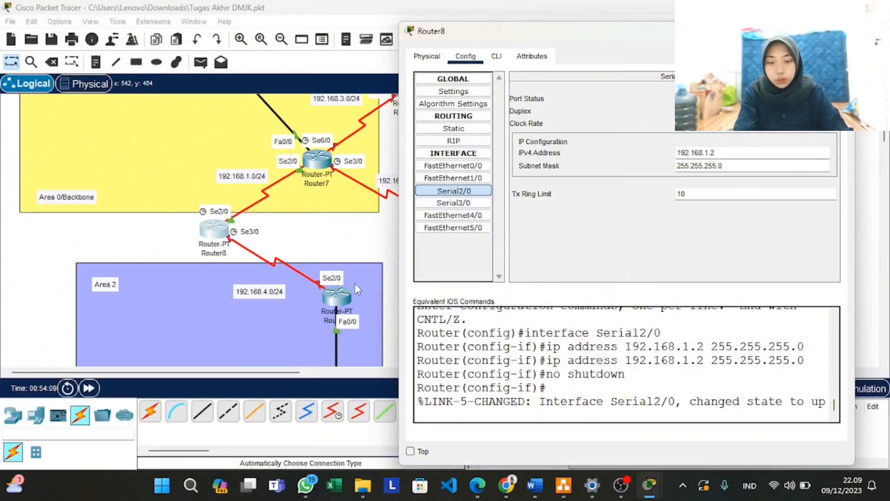
# Give Router8's Serial3/0 interface the IPv4 address 192.168.4.1 with subnet mask 255.255.255.0, and turn on the port
pyautogui.click(482, 202)
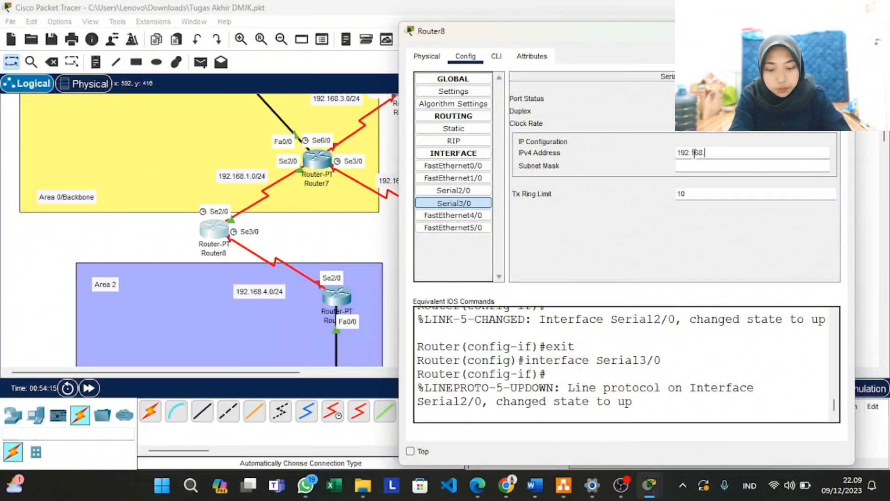
pyautogui.click(694, 153)
pyautogui.write('192.168.4.1')
pyautogui.click(702, 166)
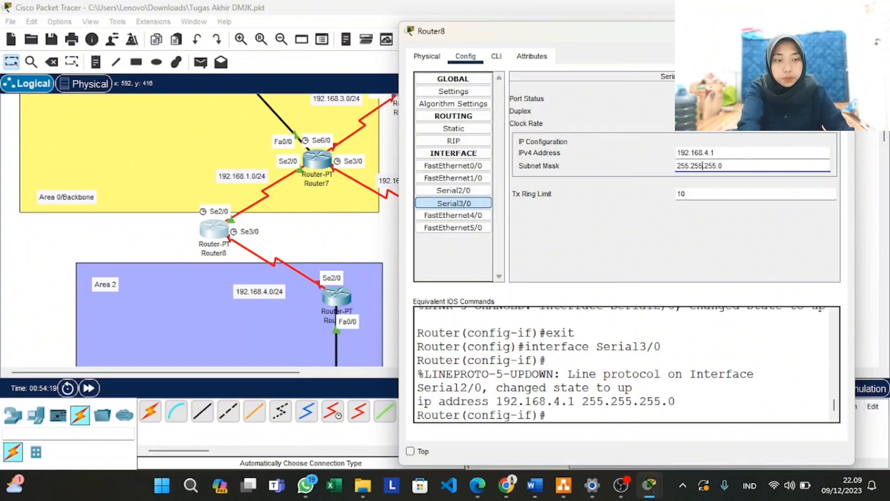
pyautogui.click(827, 99)
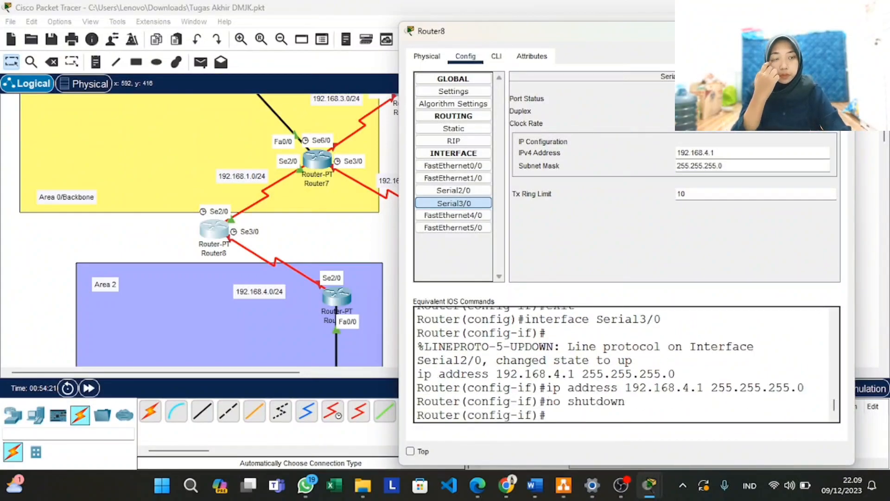
# Give Router9's Serial2/0 interface the IPv4 address 192.168.4.2 with subnet mask 255.255.255.0, turn on the port, and close the router's window
pyautogui.click(841, 31)
pyautogui.scroll(-2, 474, 215)
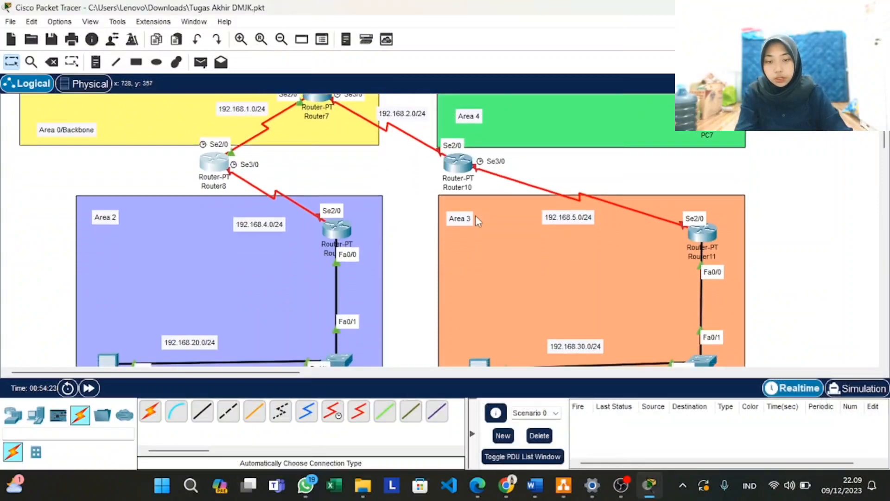
pyautogui.click(337, 229)
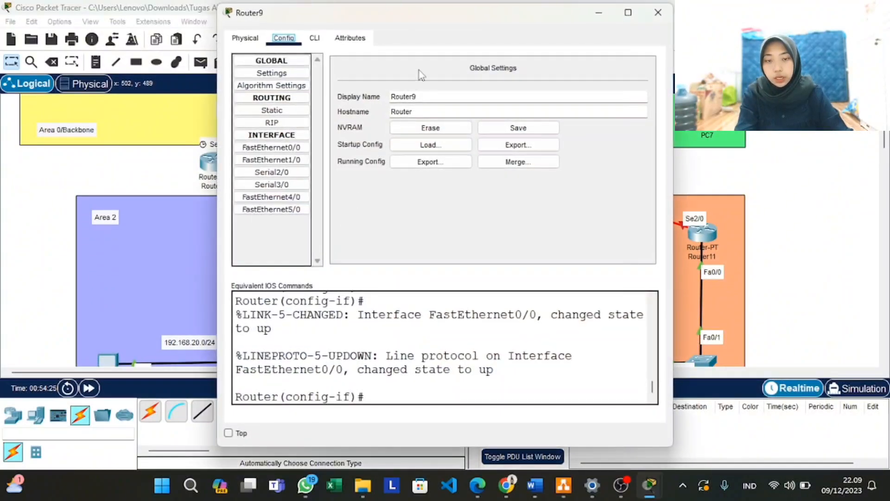
pyautogui.moveTo(412, 13); pyautogui.dragTo(601, 27)
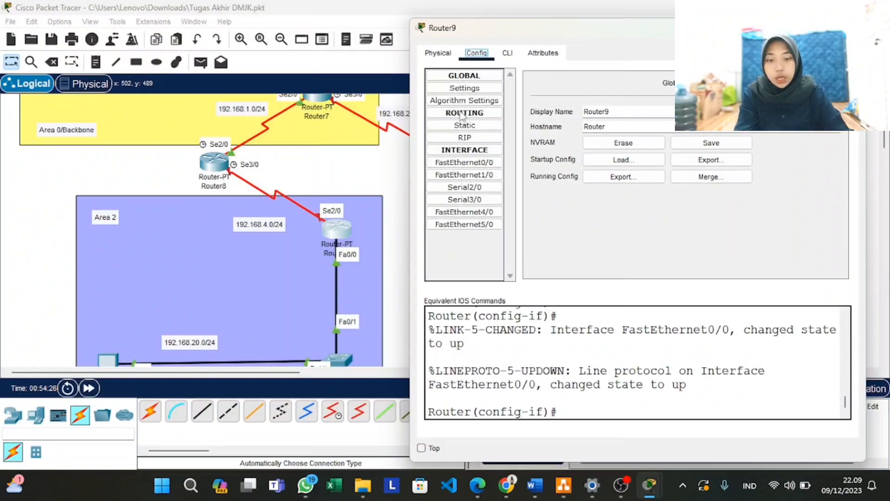
pyautogui.click(490, 190)
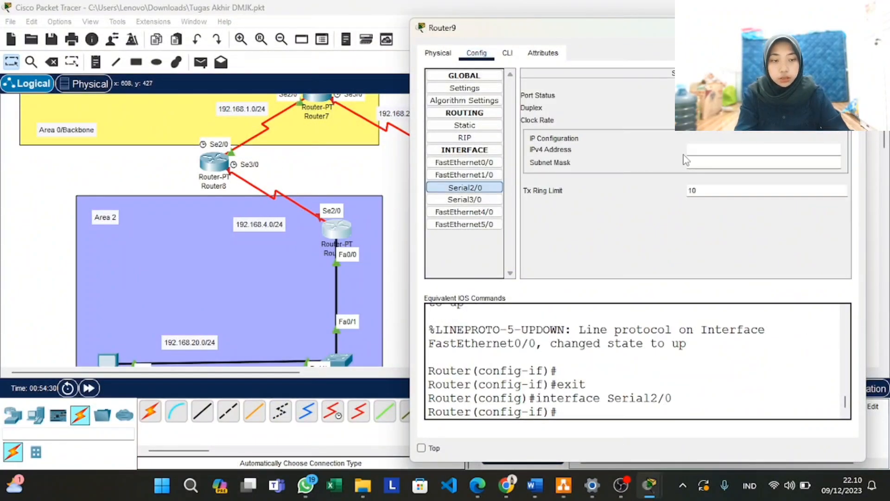
pyautogui.write('192.168')
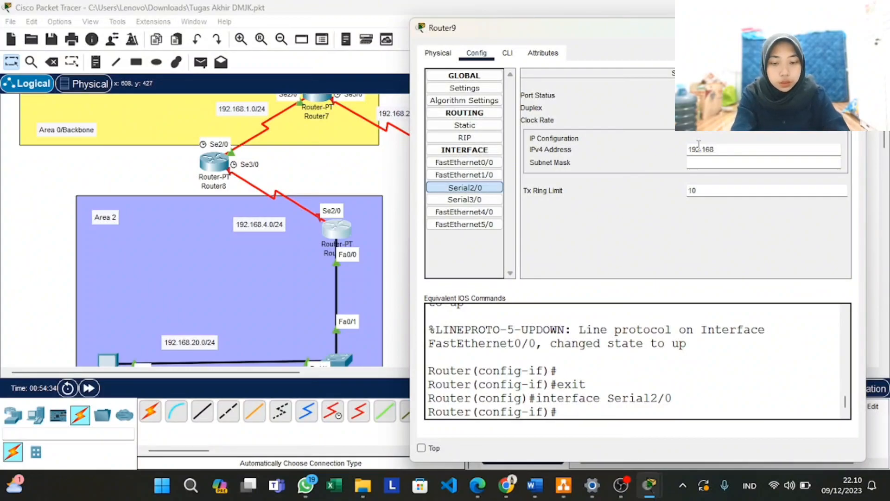
pyautogui.write('.4.2')
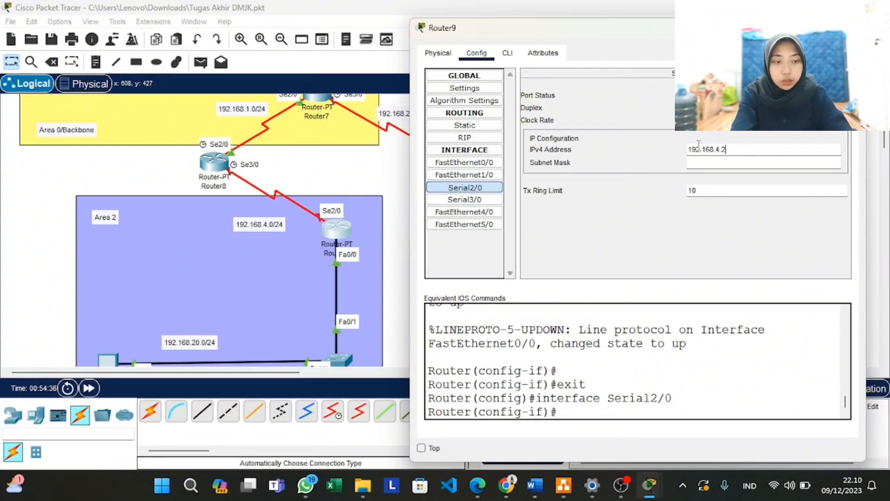
pyautogui.press('Tab')
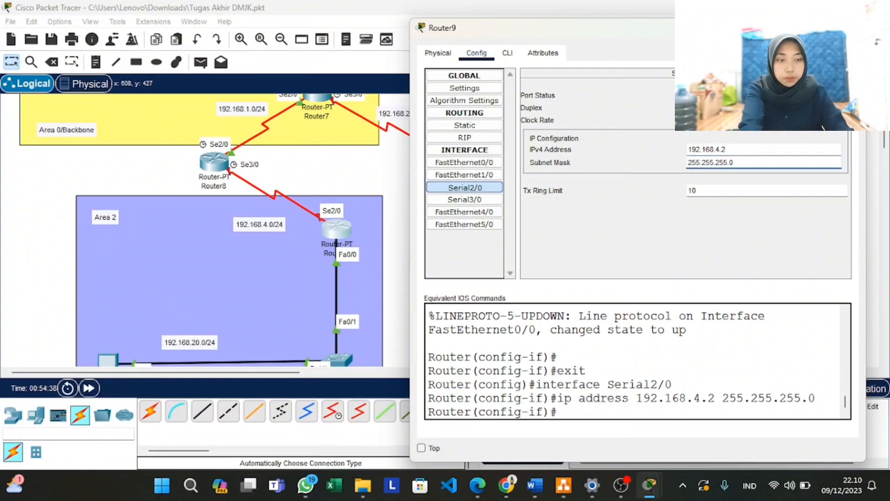
pyautogui.click(835, 95)
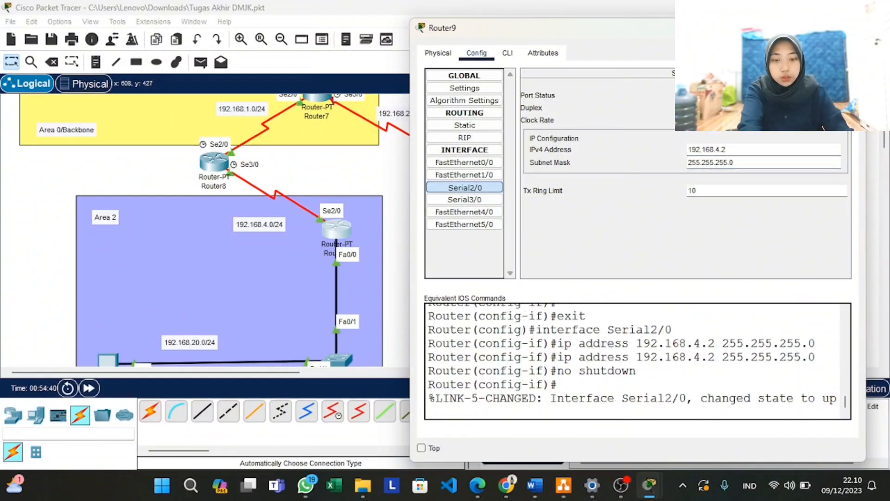
pyautogui.click(853, 28)
# Give Router10's Serial2/0 interface the IPv4 address 192.168.2.2 with subnet mask 255.255.255.0, and turn on the port
pyautogui.hscroll(2, 610, 186)
pyautogui.scroll(2, 610, 187)
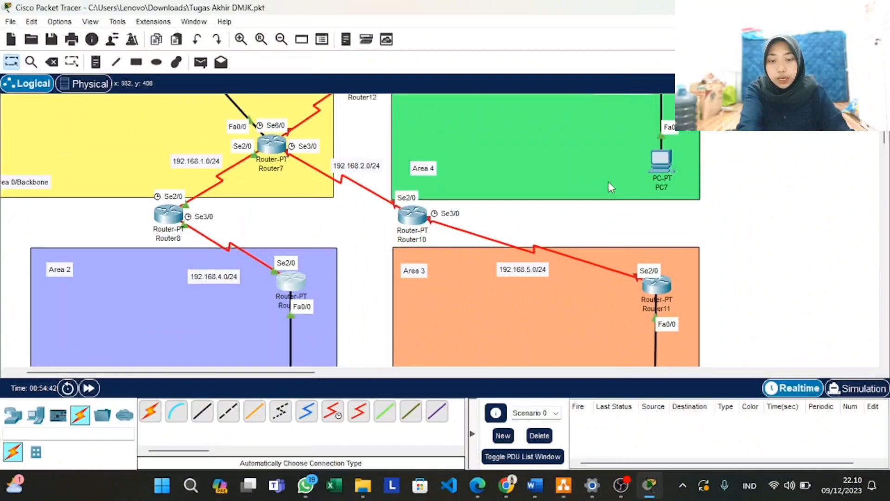
pyautogui.hscroll(2, 609, 182)
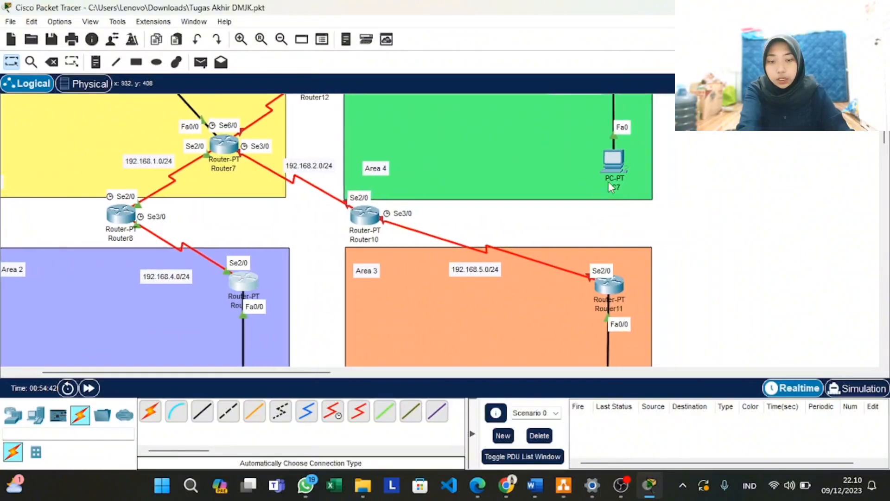
pyautogui.click(369, 220)
pyautogui.moveTo(393, 36); pyautogui.dragTo(598, 46)
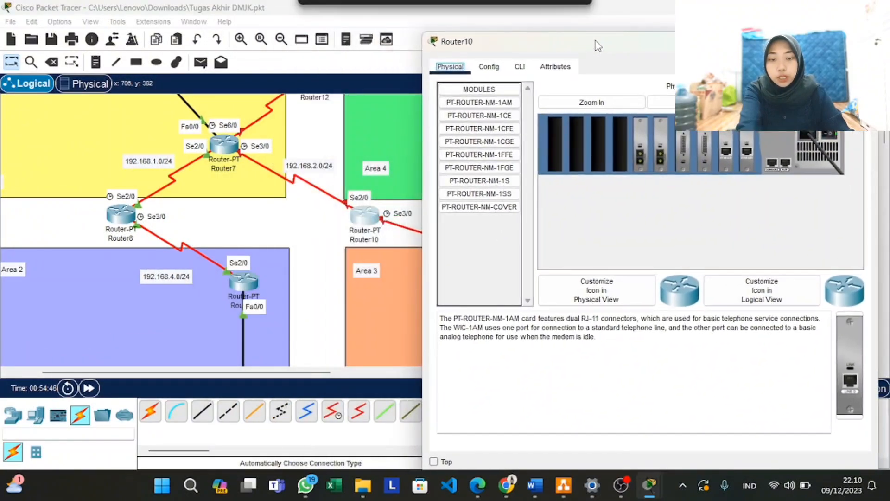
pyautogui.click(492, 69)
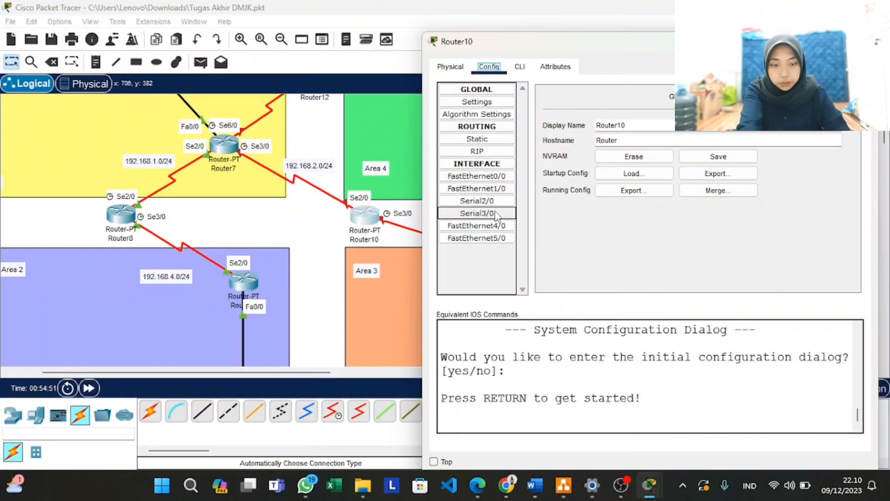
pyautogui.click(482, 201)
pyautogui.click(711, 164)
pyautogui.write('192.168.2.2')
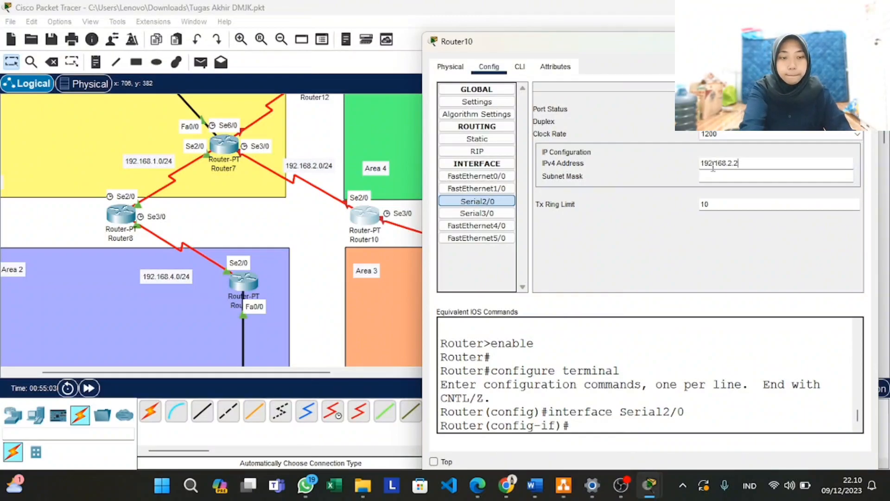
pyautogui.click(715, 174)
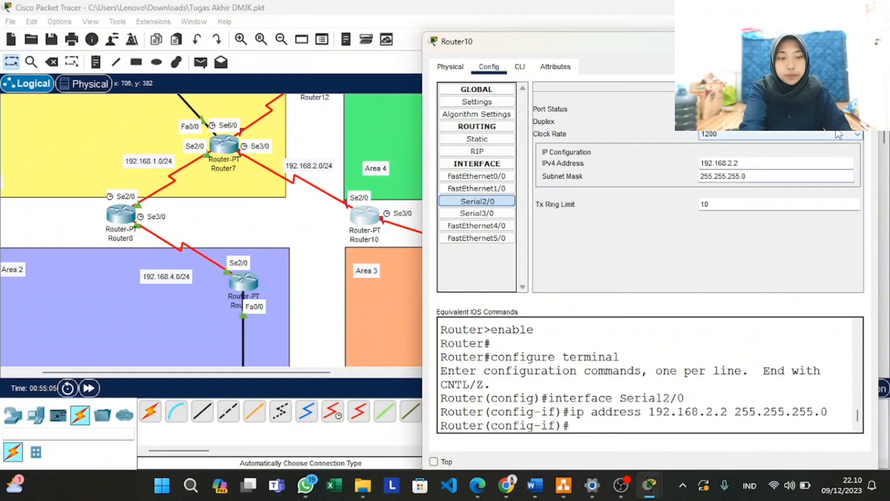
pyautogui.click(852, 109)
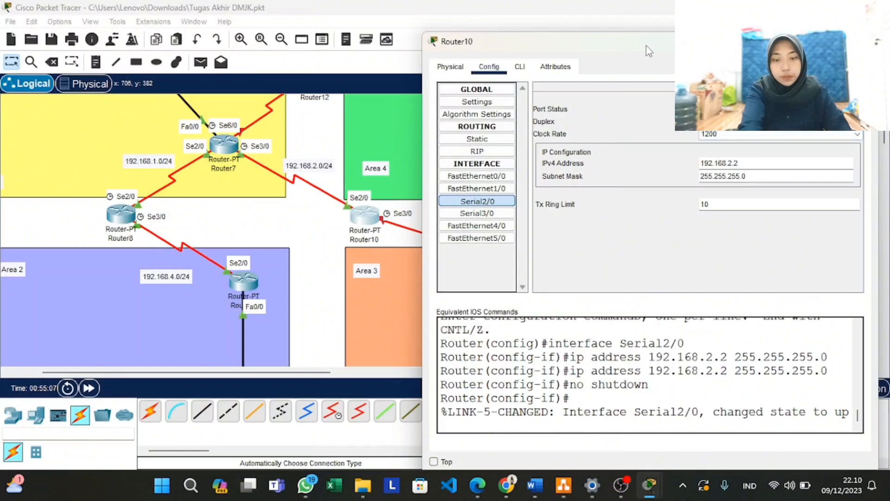
# Give Router10's Serial3/0 interface the IPv4 address 192.168.5.1 with subnet mask 255.255.255.0, turn on the port, and close the router's window
pyautogui.moveTo(521, 44); pyautogui.dragTo(82, 37)
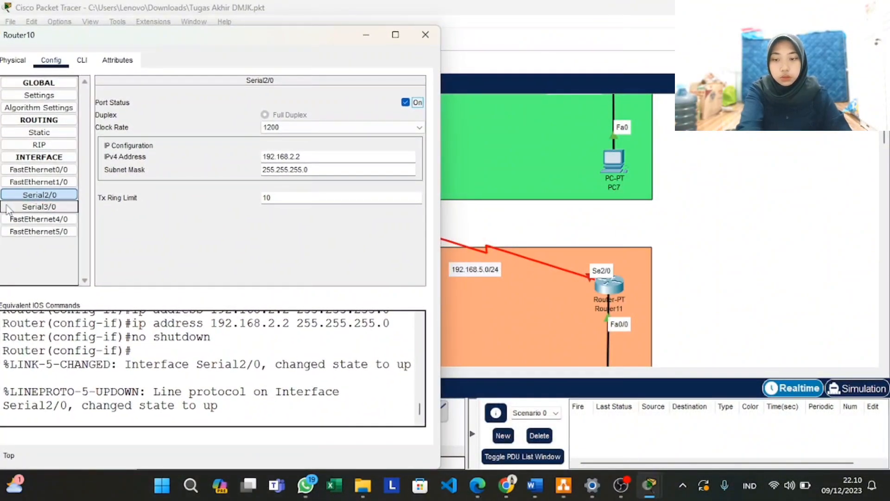
pyautogui.click(28, 207)
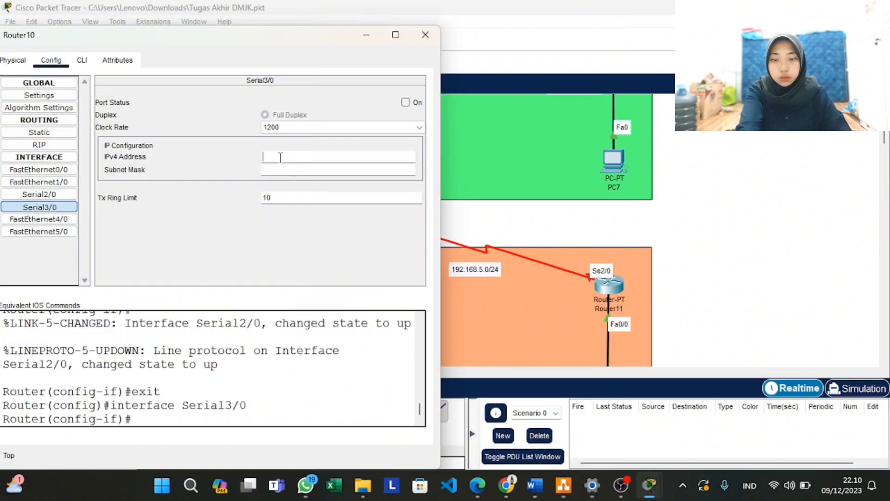
pyautogui.write('192.168')
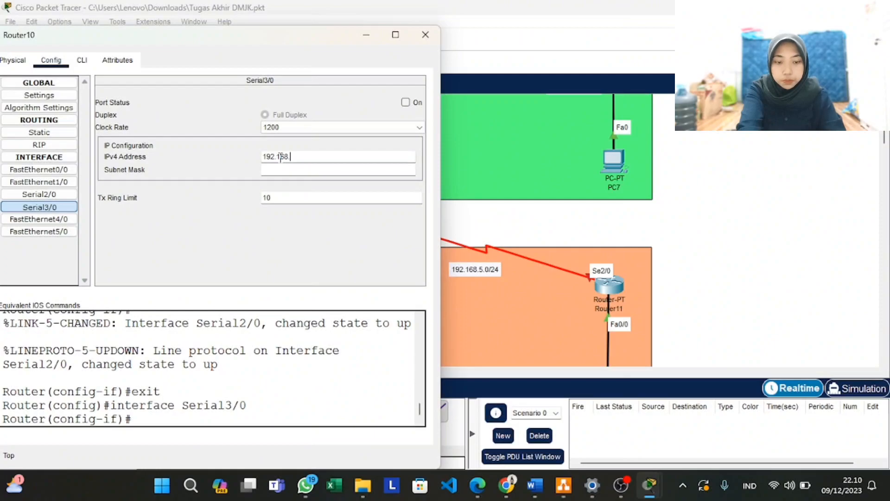
pyautogui.write('.5.1')
pyautogui.click(280, 167)
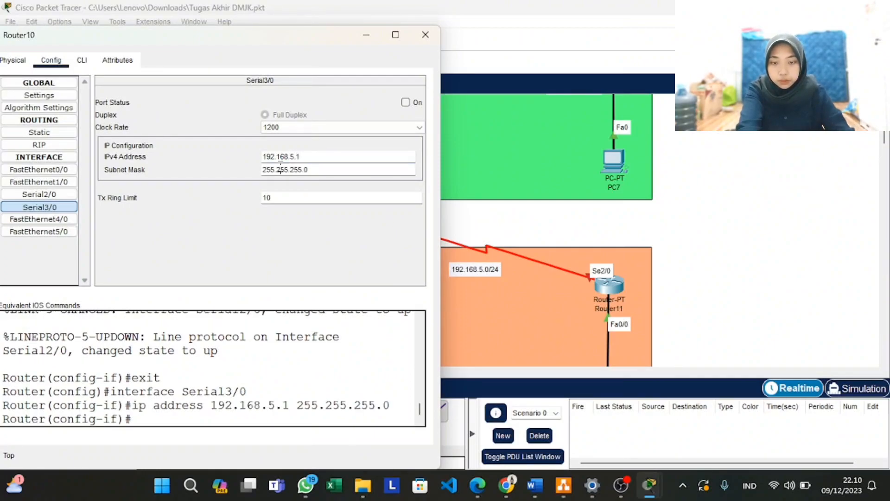
pyautogui.click(406, 102)
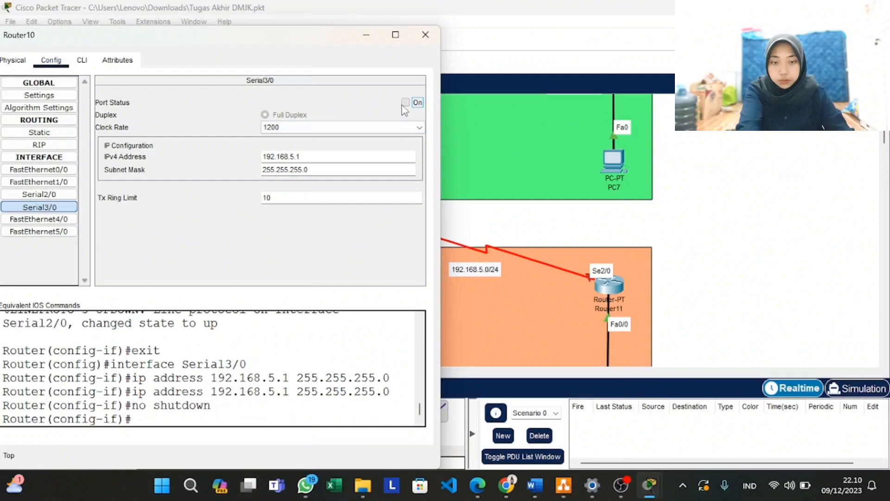
pyautogui.click(425, 34)
# Check the port status, clock rate and IP configuration of Router8's Serial2/0 interface
pyautogui.scroll(-3, 451, 241)
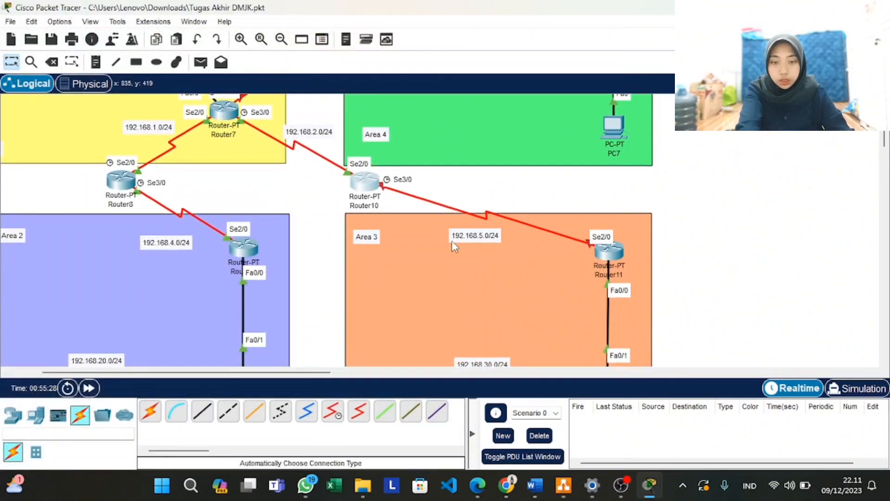
pyautogui.hscroll(1, 452, 241)
pyautogui.scroll(-1, 451, 241)
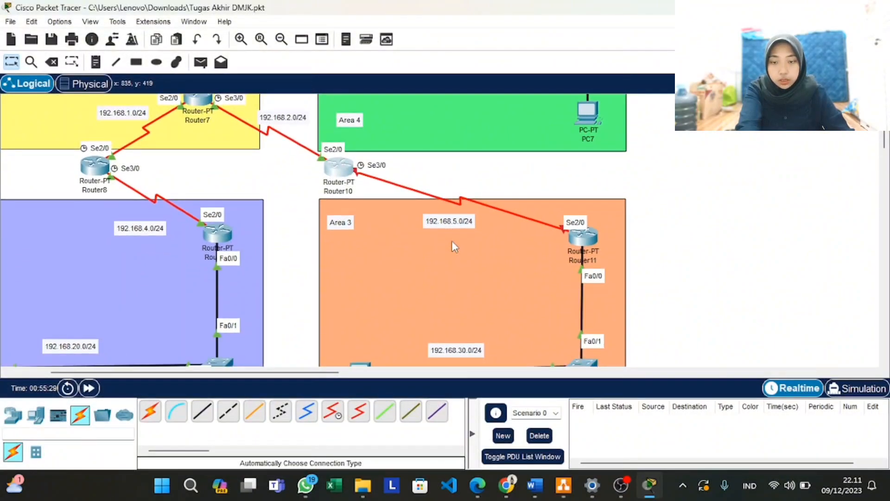
pyautogui.click(93, 167)
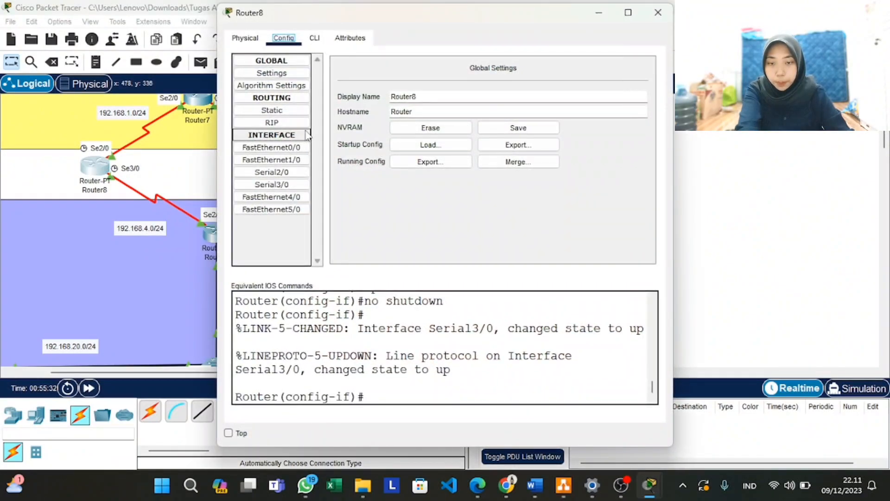
pyautogui.click(272, 172)
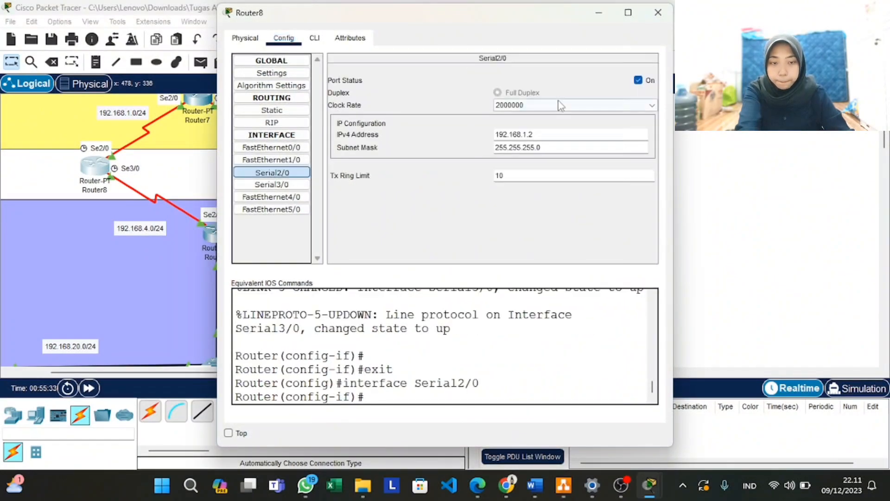
pyautogui.click(658, 13)
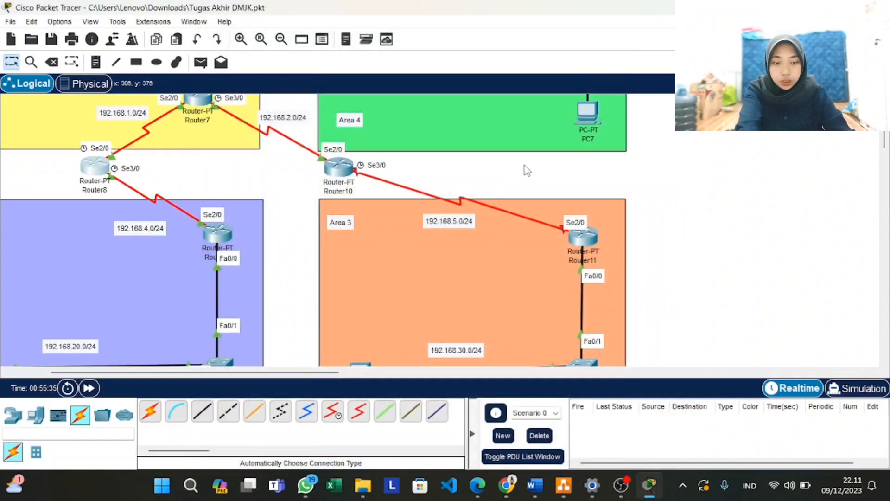
# Give Router11's Serial2/0 interface the IPv4 address 192.168.5.2 with subnet mask 255.255.255.0, turn on the port, and close the router's window
pyautogui.scroll(-1, 527, 170)
pyautogui.hscroll(4, 527, 170)
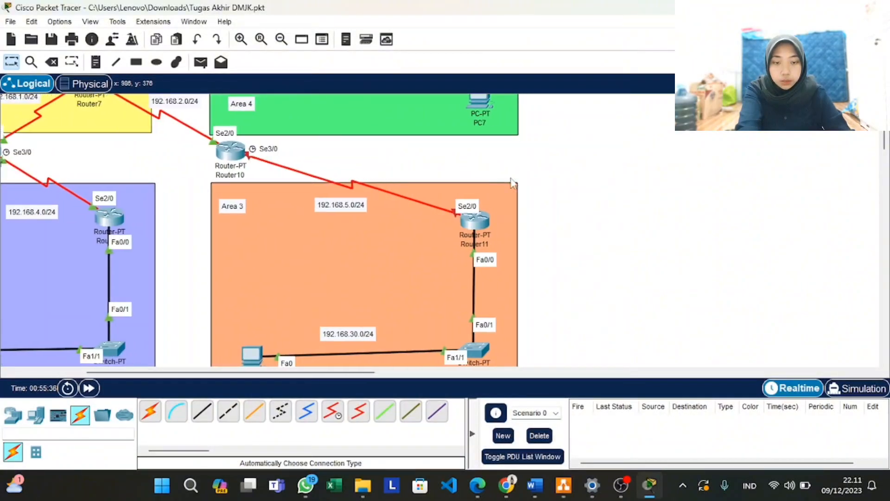
pyautogui.click(473, 223)
pyautogui.moveTo(331, 18); pyautogui.dragTo(531, 46)
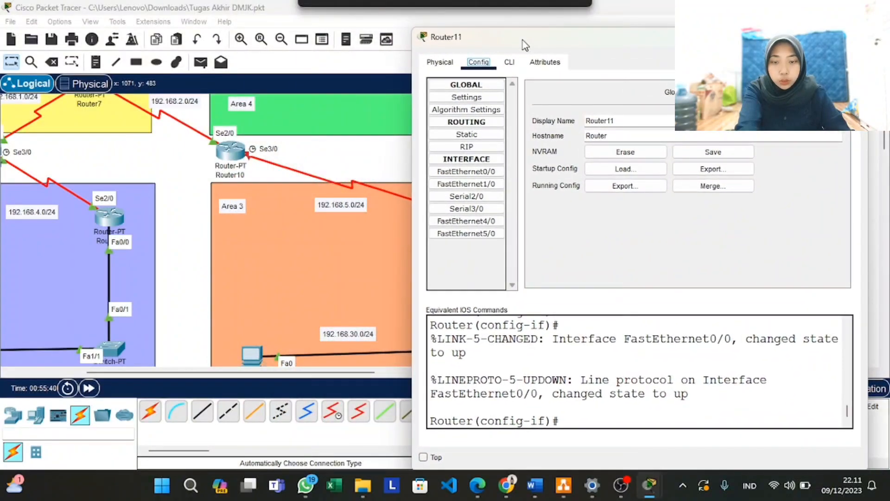
pyautogui.click(480, 196)
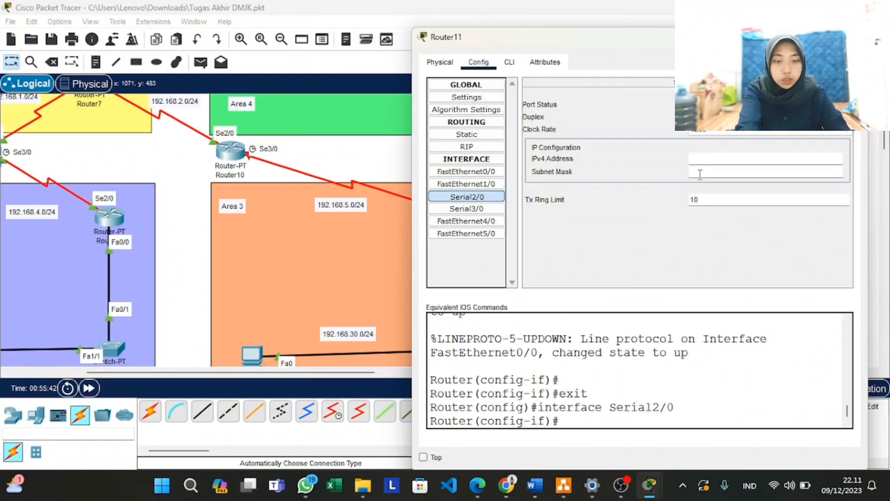
pyautogui.click(718, 158)
pyautogui.moveTo(613, 38)
pyautogui.mouseDown()
pyautogui.moveTo(676, 34)
pyautogui.moveTo(613, 39)
pyautogui.mouseUp()
pyautogui.write('192.168')
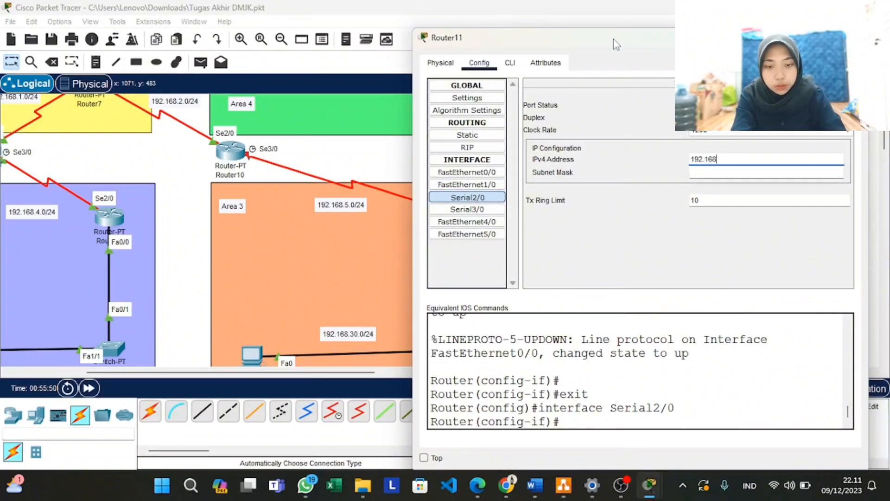
pyautogui.write('.5.2')
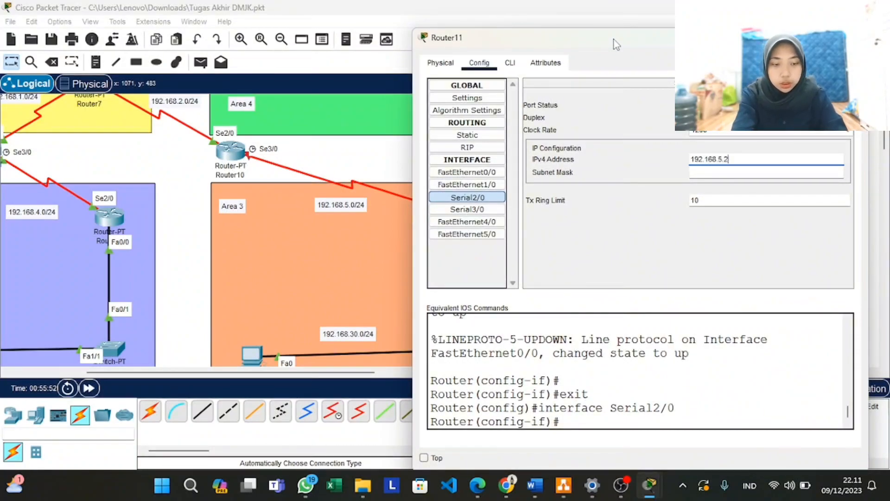
pyautogui.press('Tab')
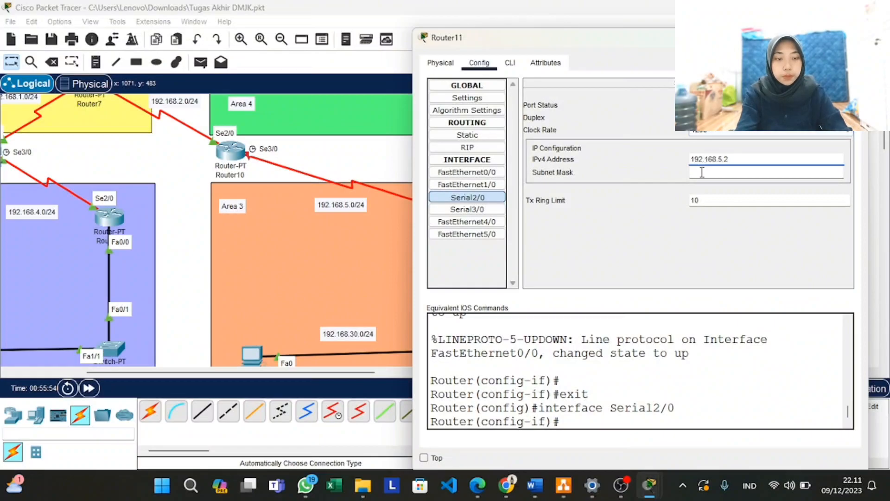
pyautogui.click(840, 105)
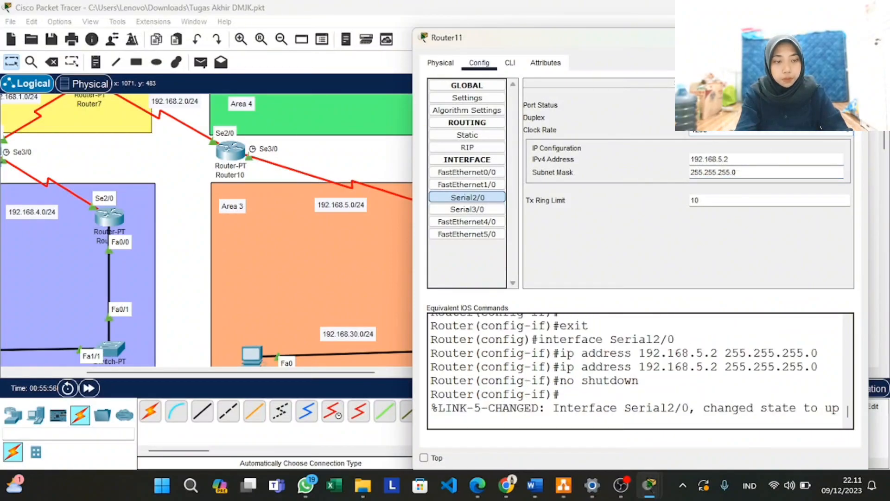
pyautogui.click(854, 37)
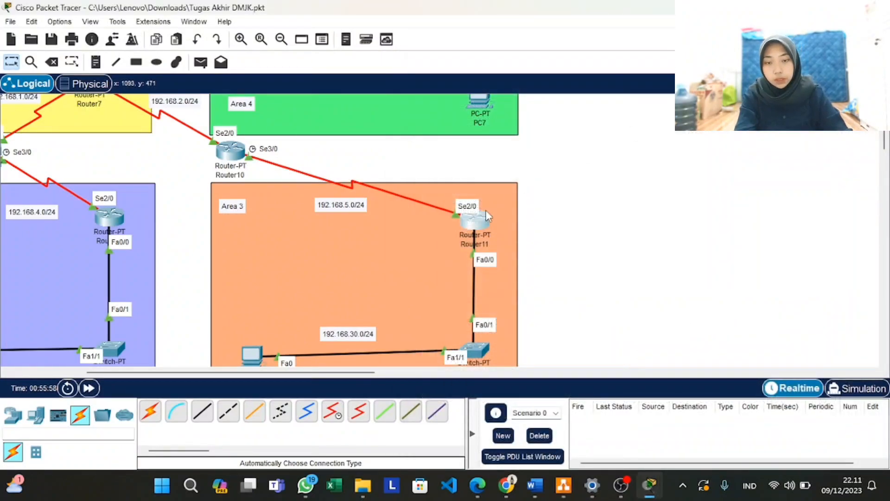
# Give Router12's Serial3/0 interface the IPv4 address 192.168.3.2 with subnet mask 255.255.255.0, and turn on the port
pyautogui.scroll(6, 487, 216)
pyautogui.click(181, 176)
pyautogui.moveTo(323, 14); pyautogui.dragTo(438, 26)
pyautogui.click(400, 51)
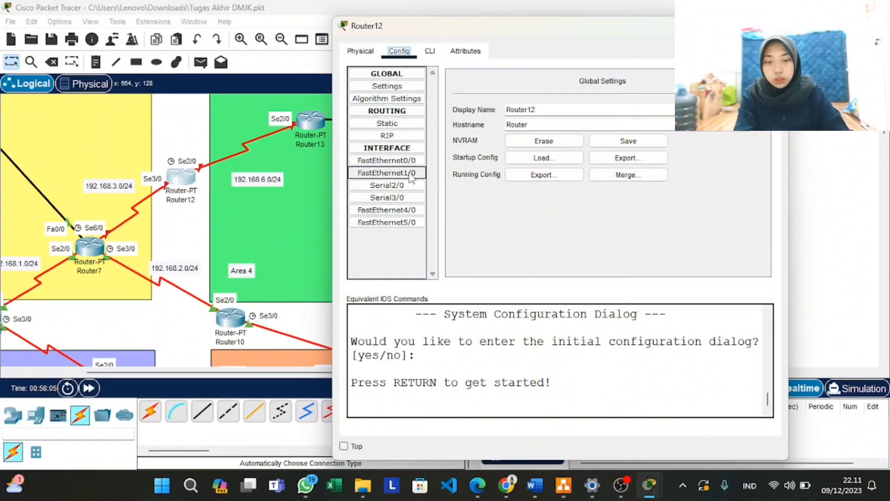
pyautogui.click(411, 199)
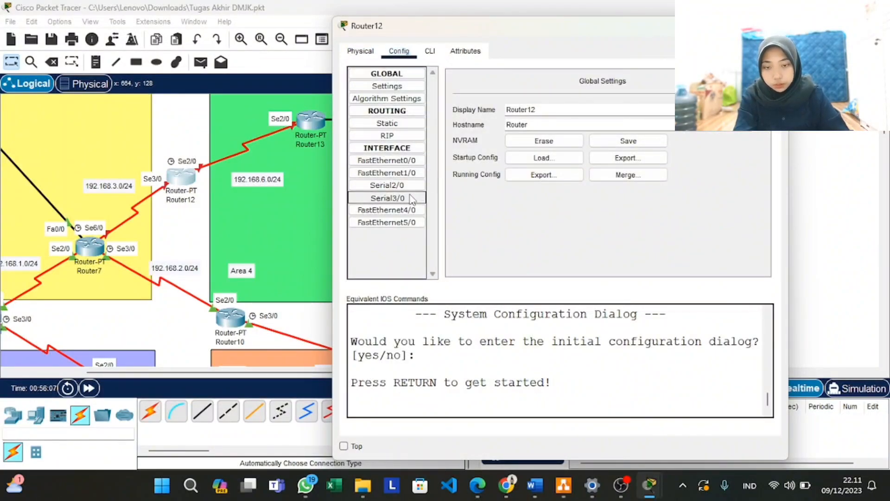
pyautogui.click(641, 147)
pyautogui.write('1')
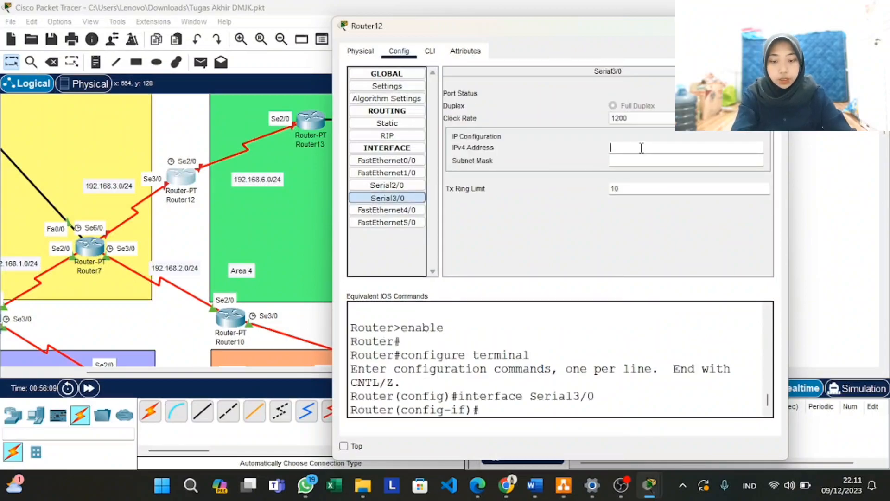
pyautogui.write('92.168')
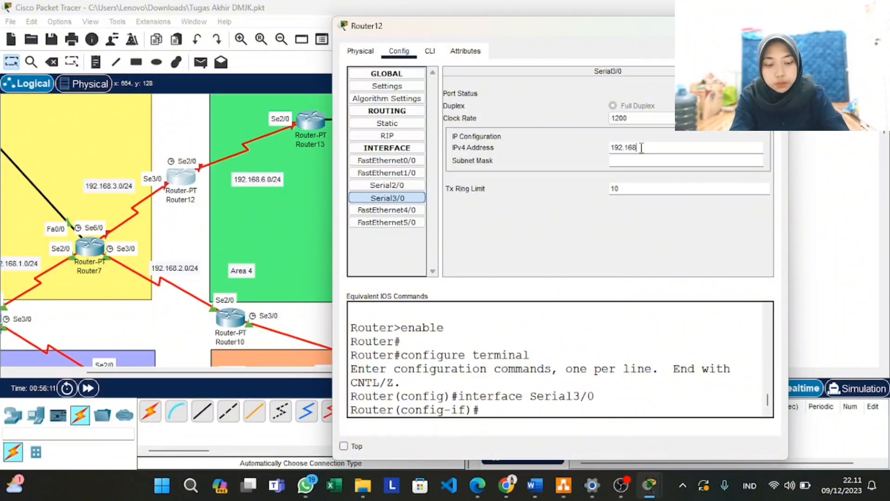
pyautogui.write('.3.2')
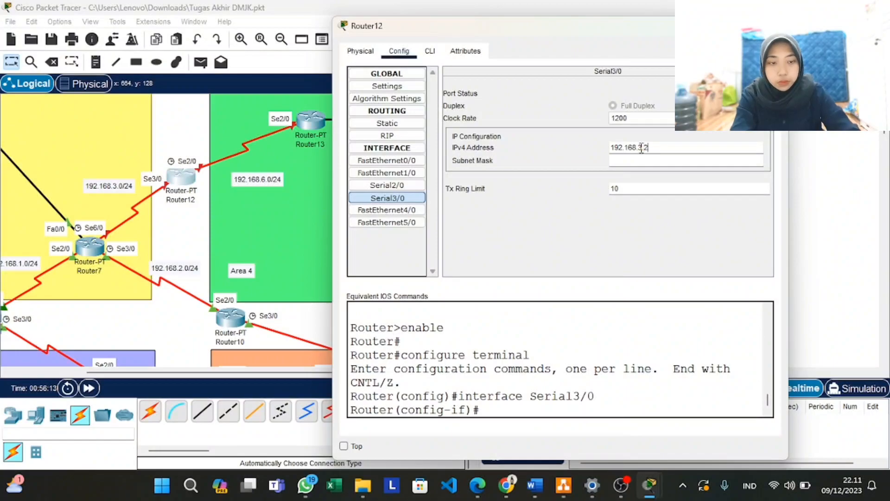
pyautogui.click(642, 161)
pyautogui.click(756, 93)
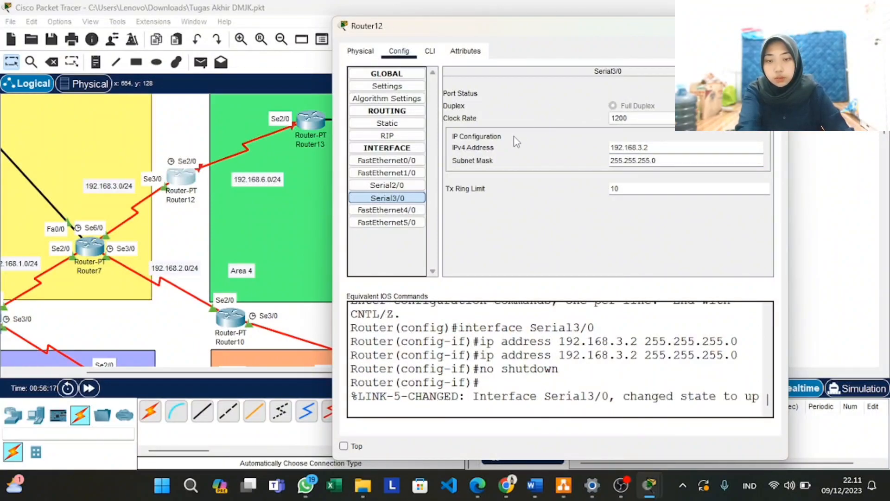
# Give Router12's Serial2/0 interface the IPv4 address 192.168.6.1 with subnet mask 255.255.255.0, turn on the port, and close the router's window
pyautogui.click(404, 186)
pyautogui.click(630, 149)
pyautogui.write('192.168.')
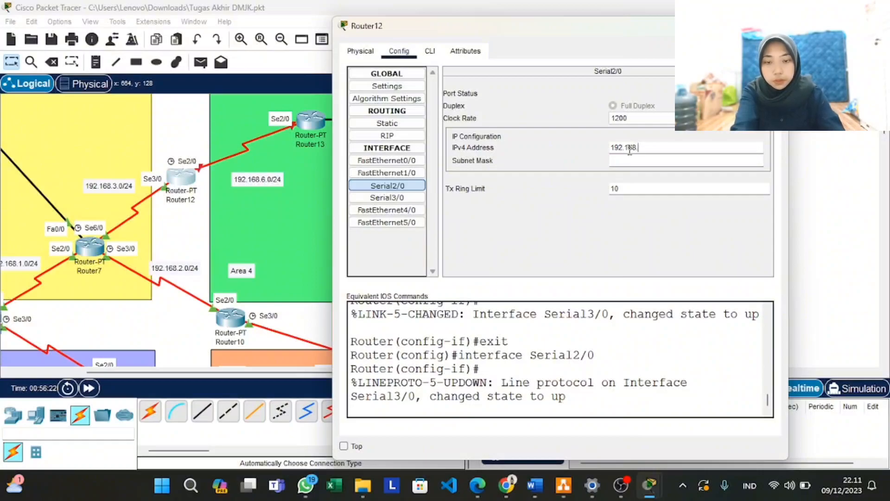
pyautogui.write('6.1')
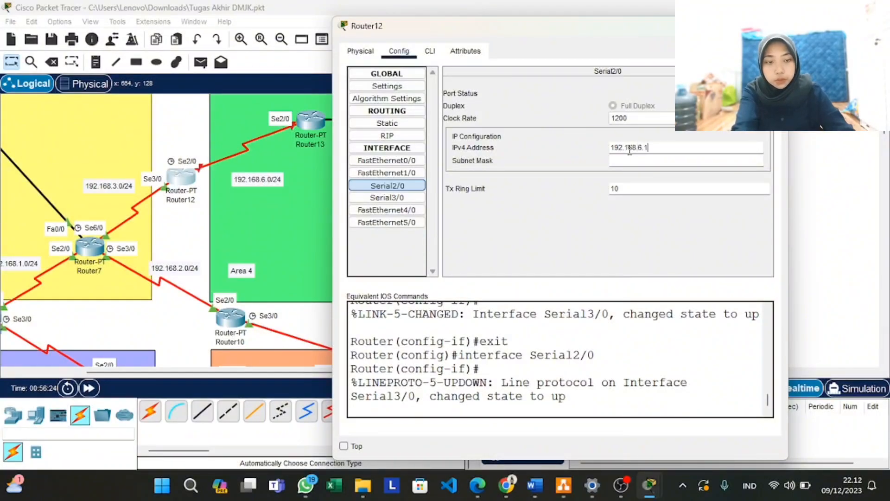
pyautogui.click(626, 160)
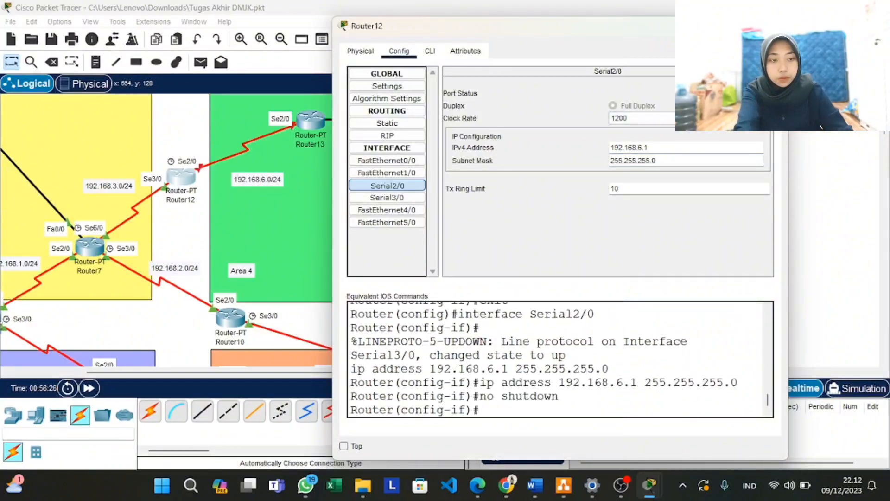
pyautogui.click(775, 26)
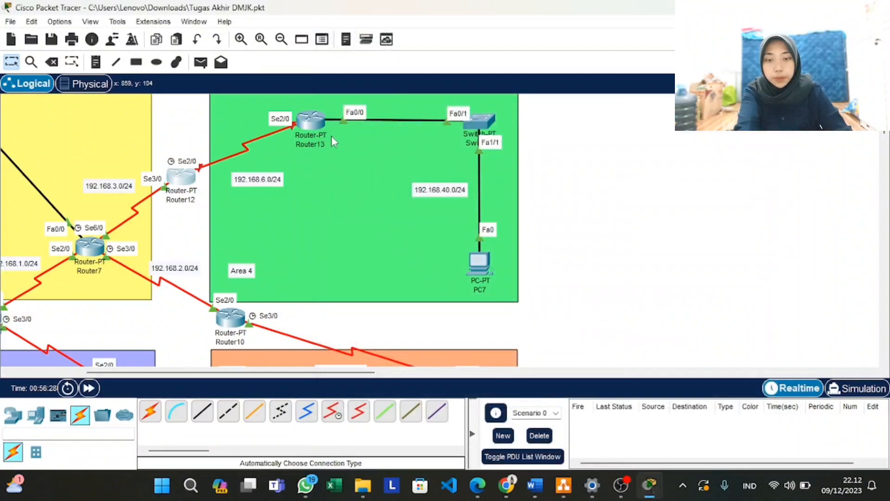
# Give Router13's Serial2/0 interface the IPv4 address 192.168.6.2 and fill in its subnet mask
pyautogui.click(314, 124)
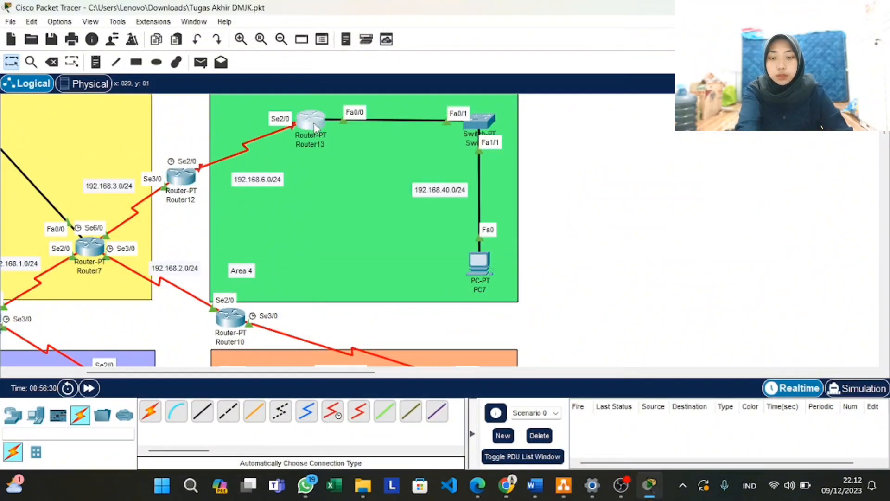
pyautogui.moveTo(358, 19); pyautogui.dragTo(499, 44)
pyautogui.click(435, 198)
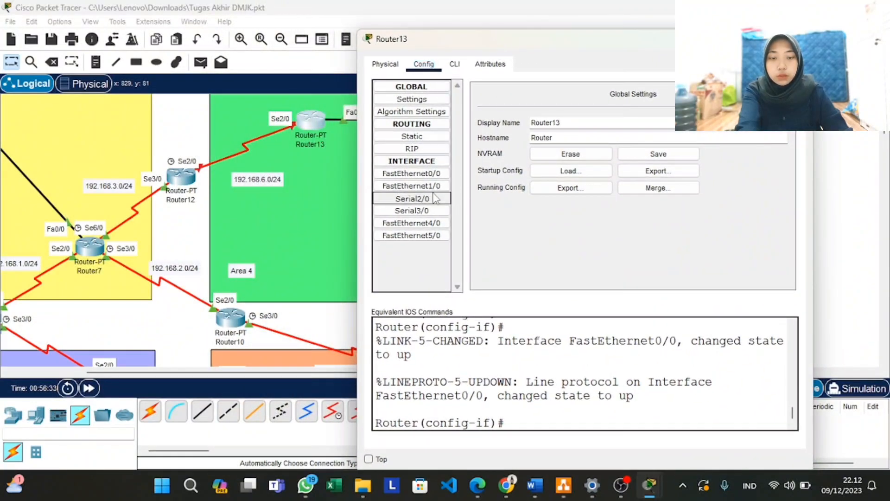
pyautogui.write('192.168.')
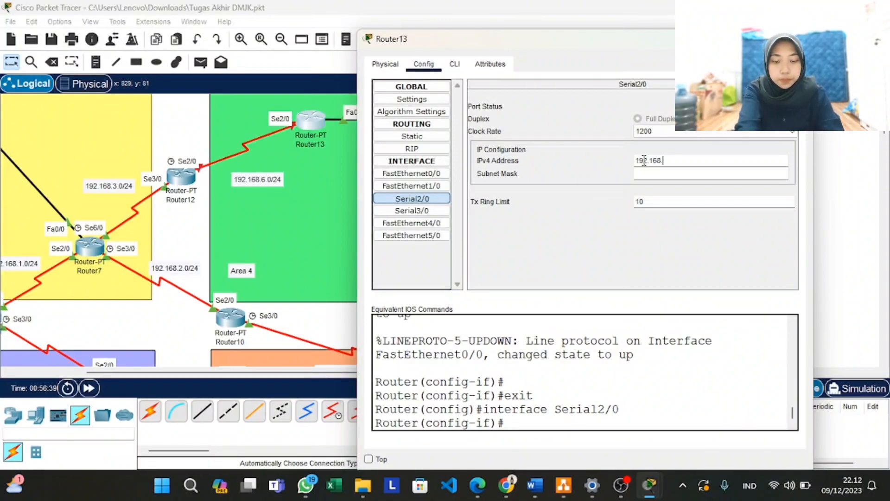
pyautogui.write('6.2')
pyautogui.click(644, 173)
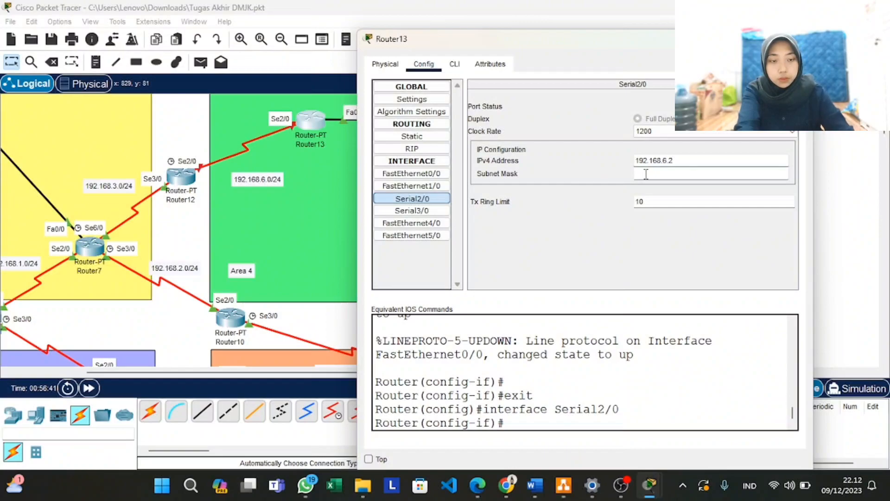
# Give Router13's Serial2/0 the subnet mask 255.255.255.0, turn its port on and close the router's window
pyautogui.click(783, 106)
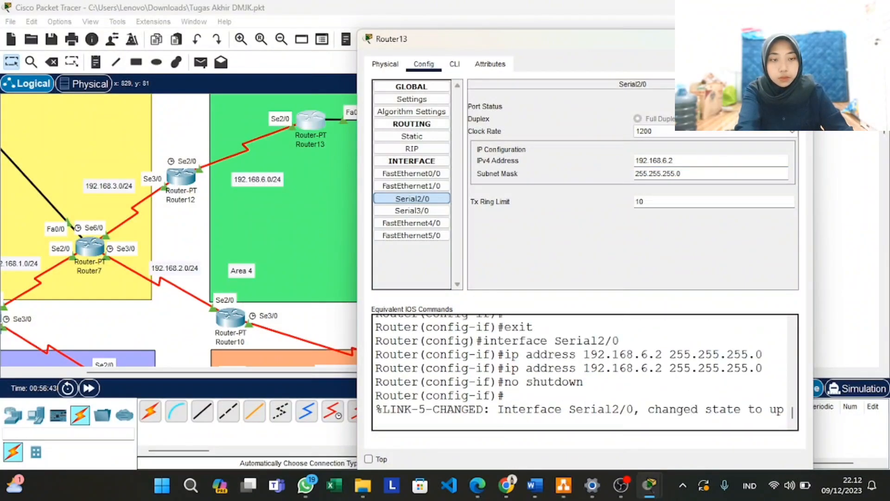
pyautogui.click(800, 39)
# Check the links across Areas 2, 3 and 4 and fast-forward the network time once
pyautogui.scroll(-1, 511, 113)
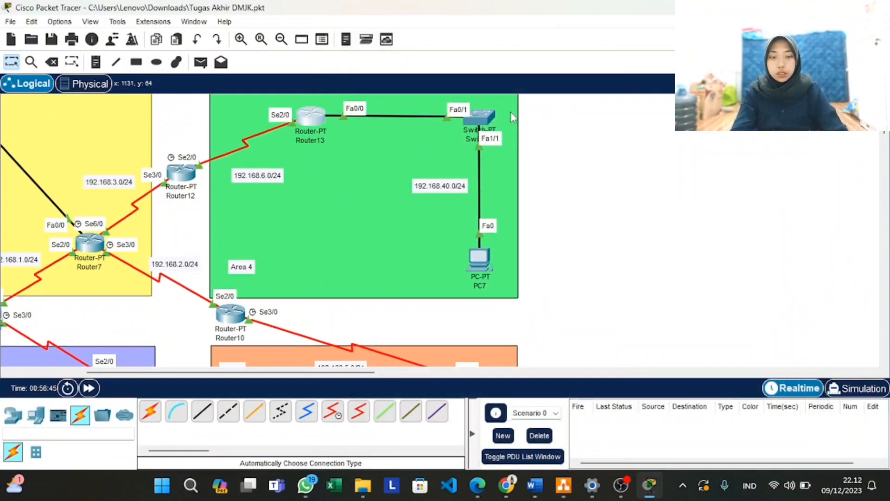
pyautogui.hscroll(-3, 510, 113)
pyautogui.hscroll(-3, 510, 113)
pyautogui.scroll(-5, 512, 116)
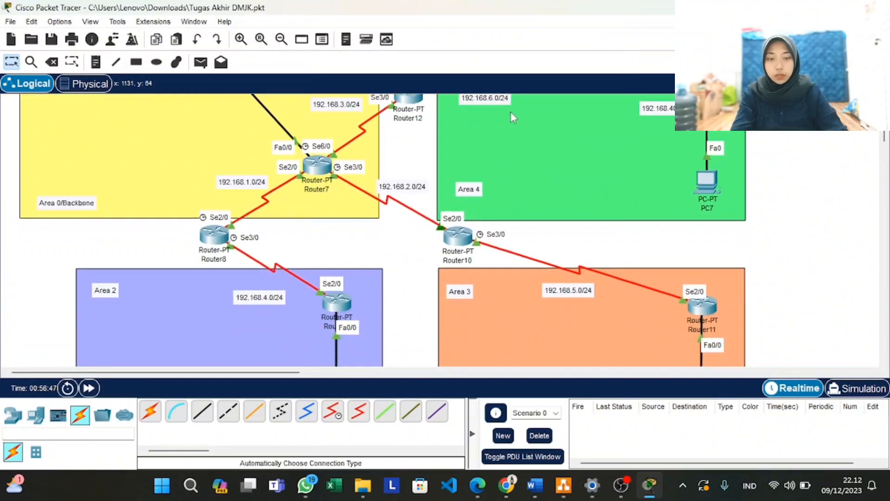
pyautogui.scroll(-2, 510, 112)
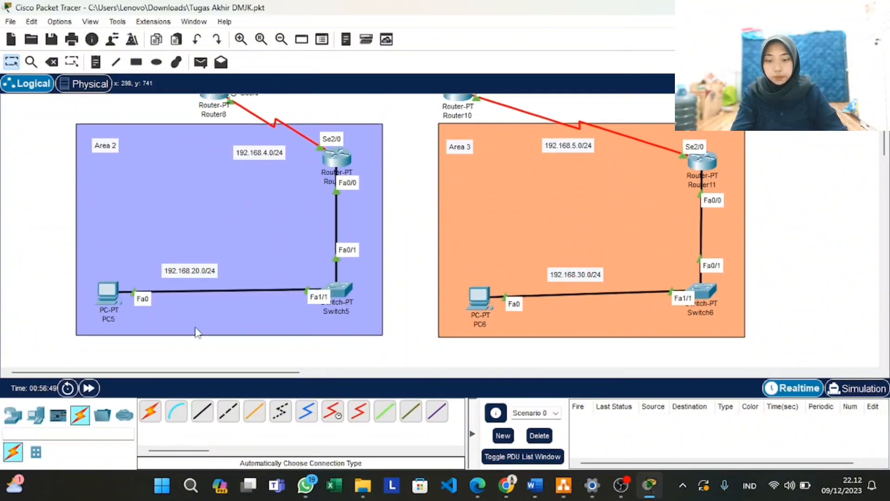
pyautogui.click(89, 389)
# Open Router7's command line beside the topology and exit interface configuration to global configuration mode
pyautogui.scroll(4, 190, 220)
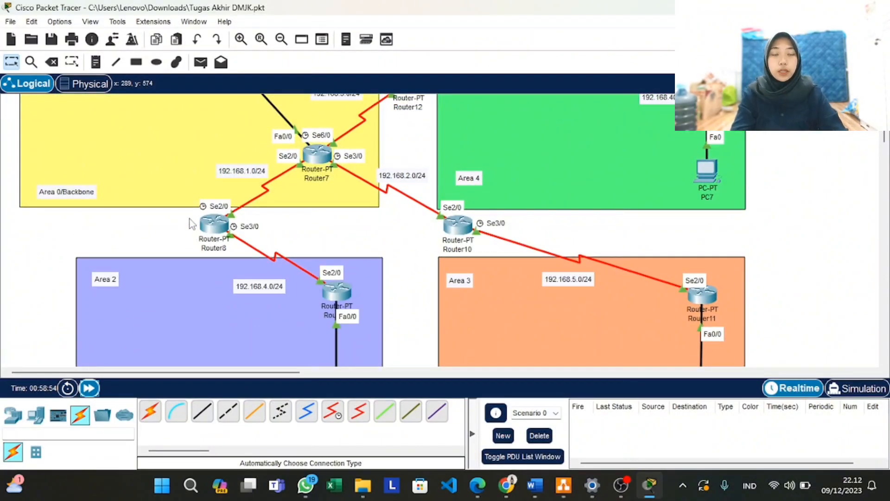
pyautogui.scroll(3, 190, 219)
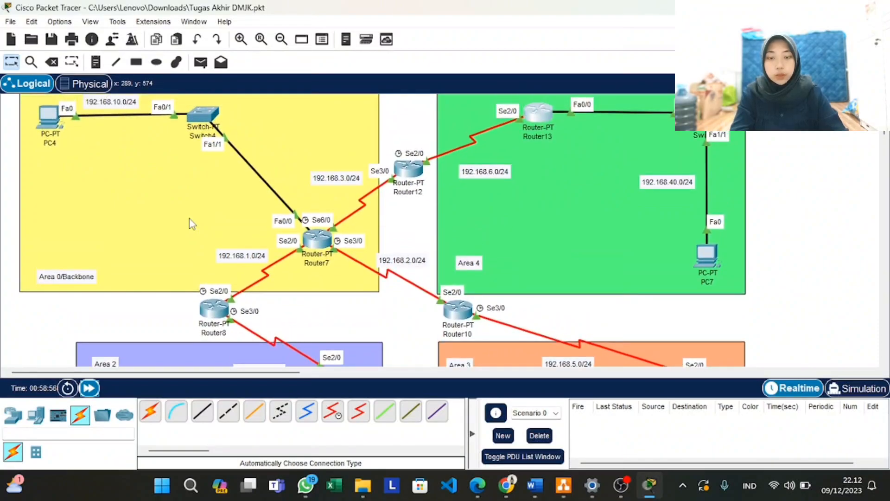
pyautogui.click(317, 230)
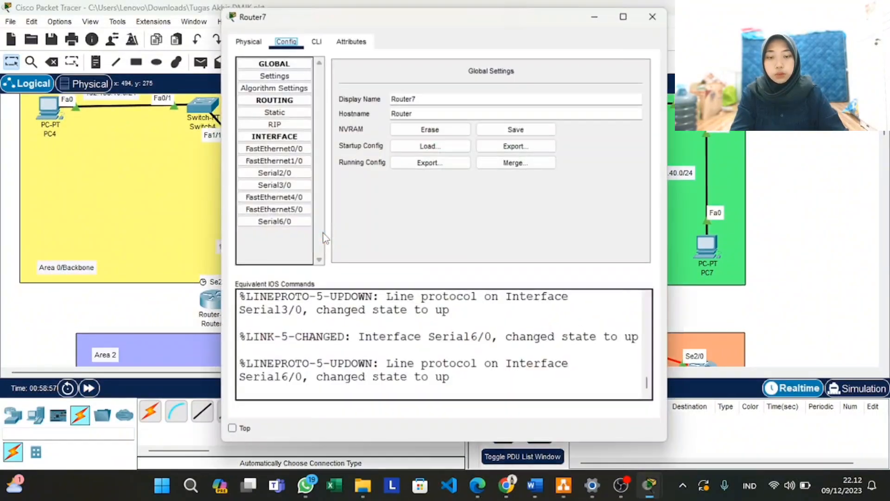
pyautogui.moveTo(542, 23); pyautogui.dragTo(614, 32)
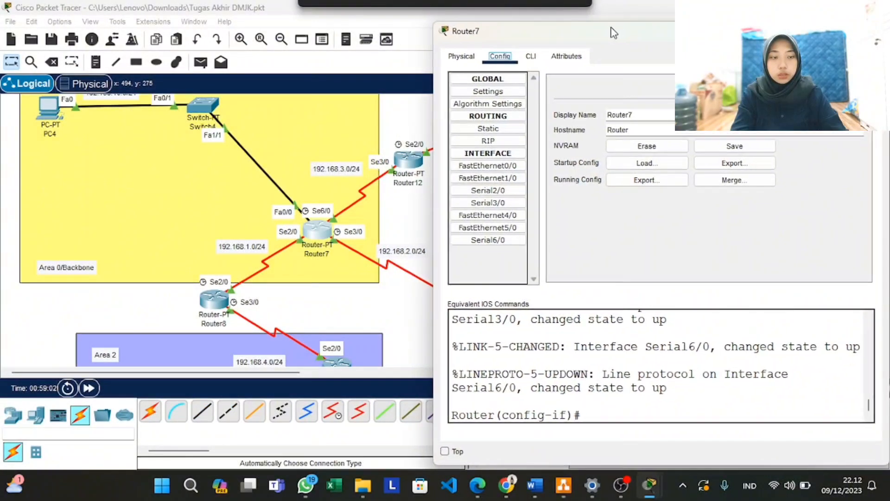
pyautogui.click(537, 58)
pyautogui.write('ex')
pyautogui.press('Return')
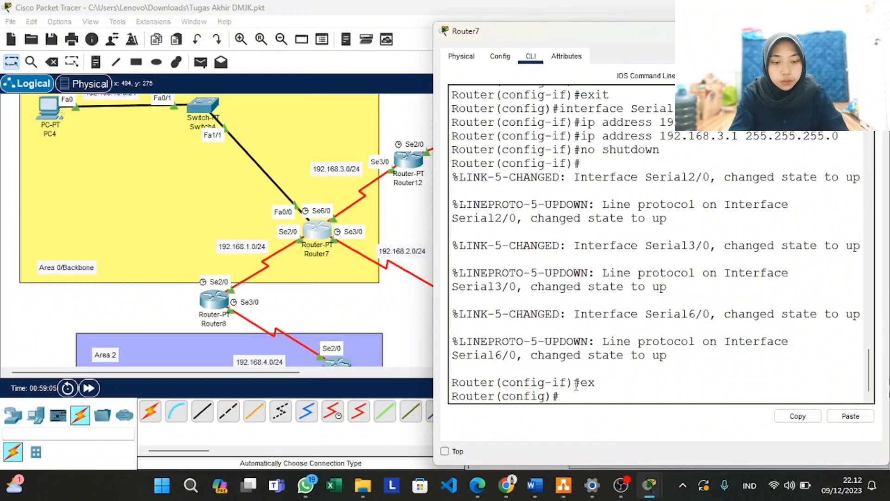
# Enter OSPF routing configuration on Router7 with process ID 1
pyautogui.write('router ospf')
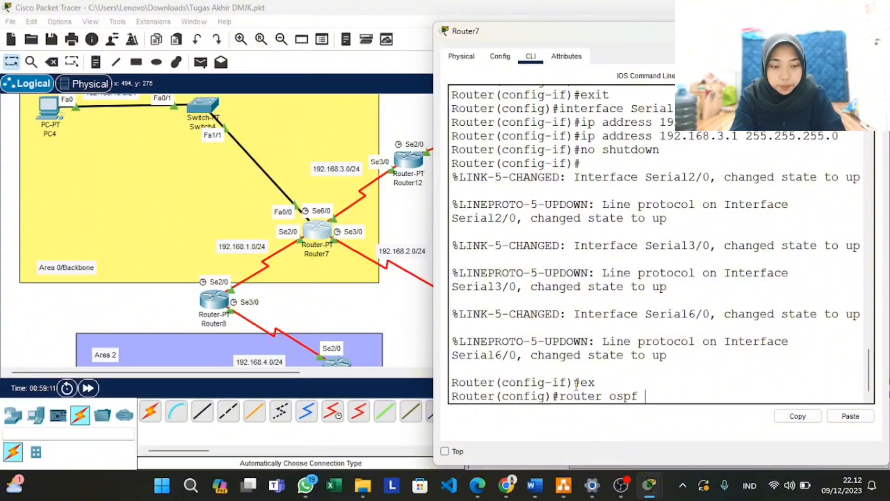
pyautogui.write(' 1')
pyautogui.press('Return')
# Advertise network 192.168.10.0 with wildcard mask 0.0.0.255 in area 0 on Router7
pyautogui.write('network 1')
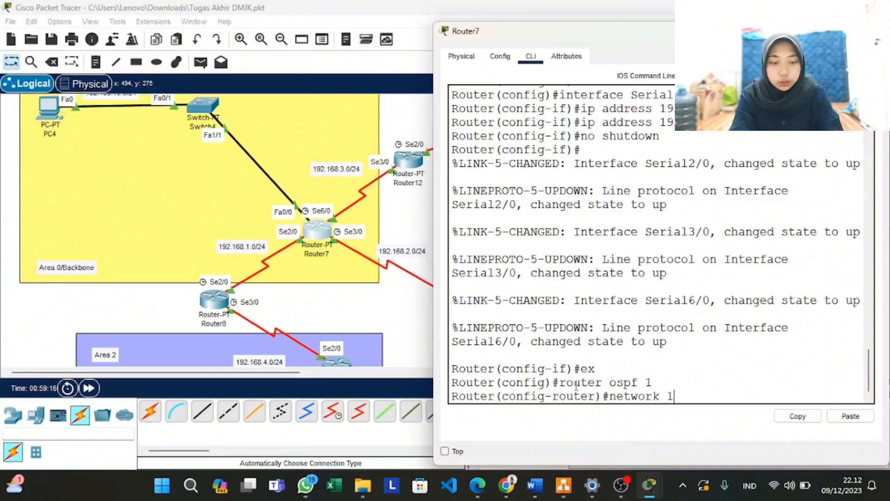
pyautogui.write('92.168')
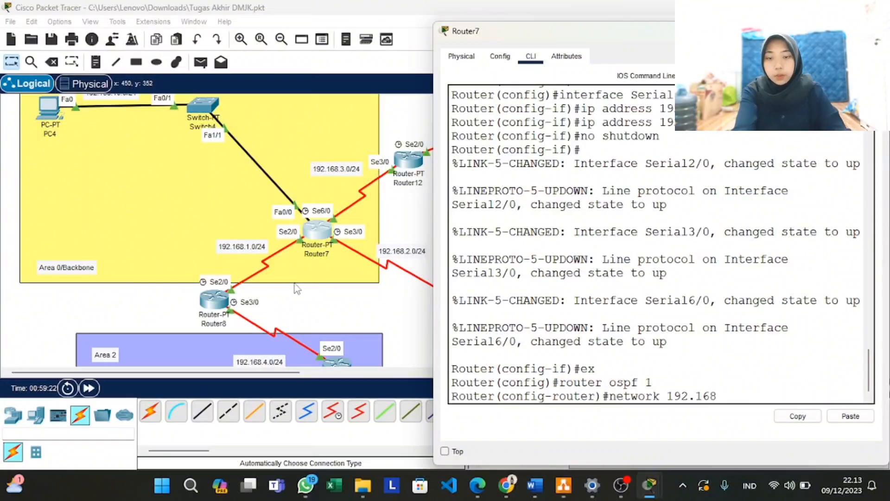
pyautogui.scroll(2, 211, 177)
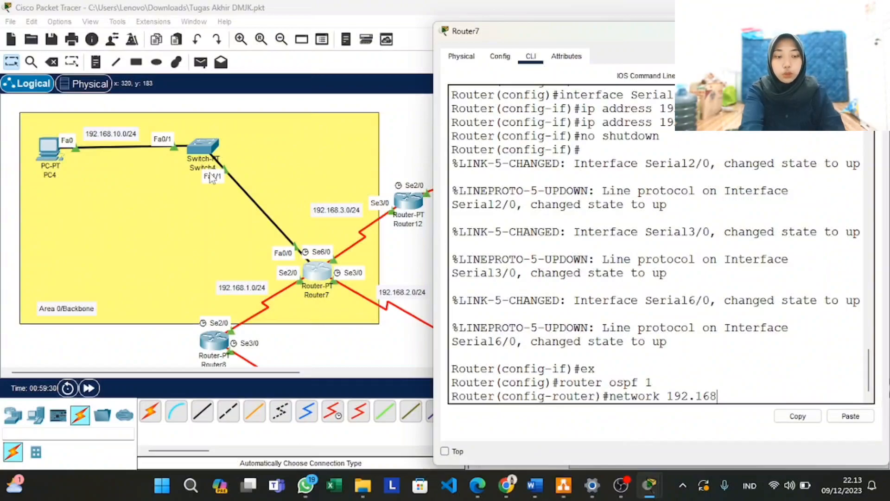
pyautogui.write('.10.0 0.0.0.255 area 0')
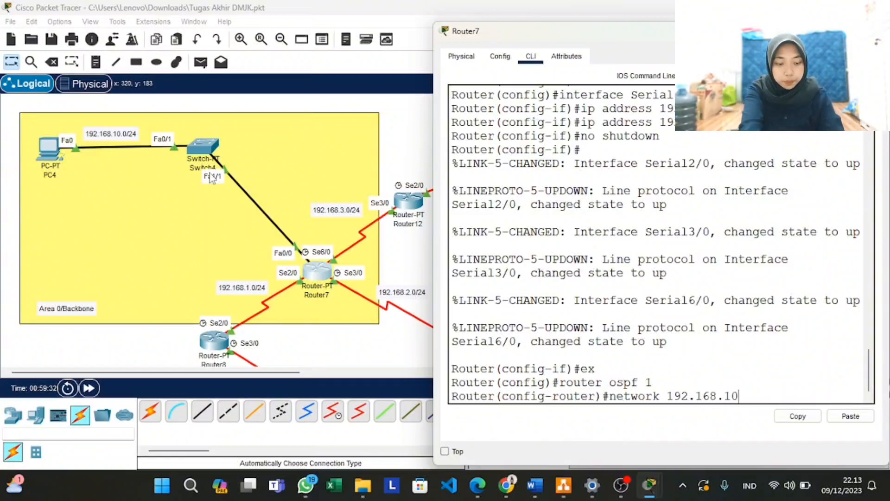
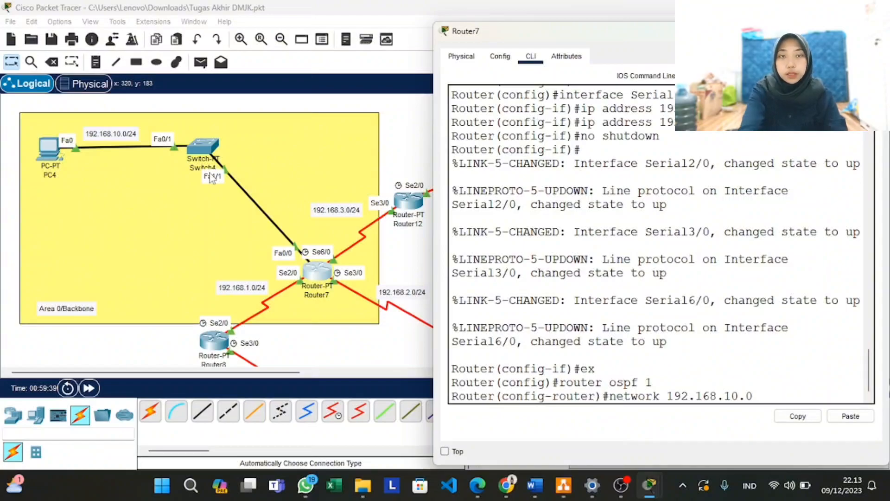
pyautogui.write('0.0.0')
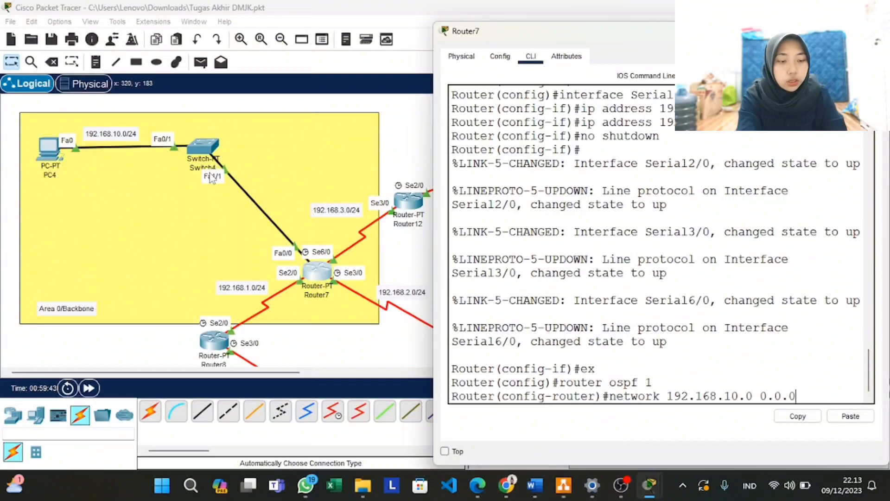
pyautogui.write('.255')
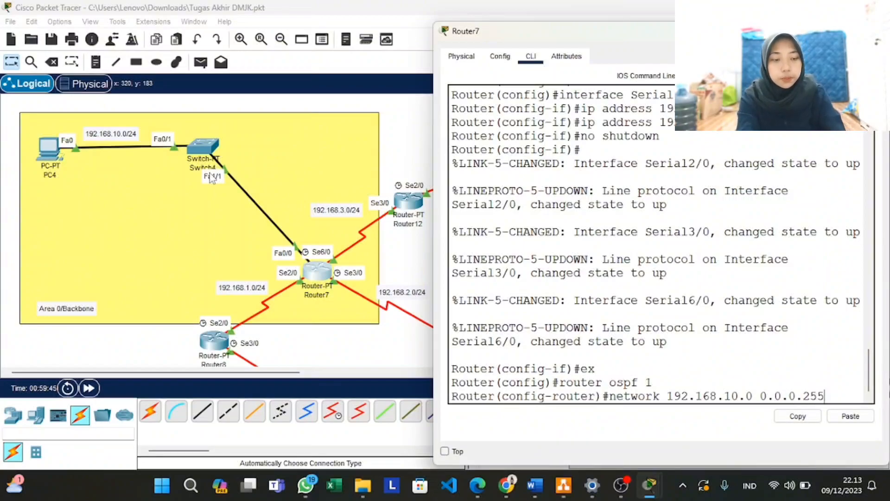
pyautogui.write(' are')
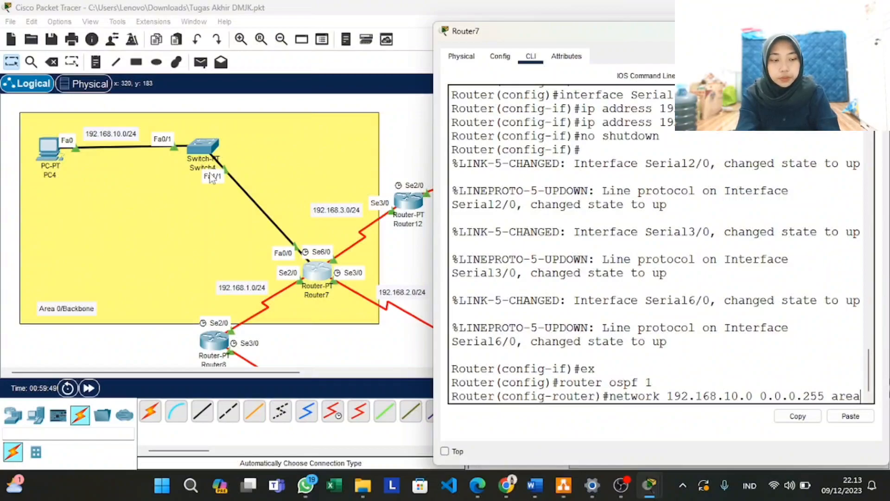
pyautogui.write('a')
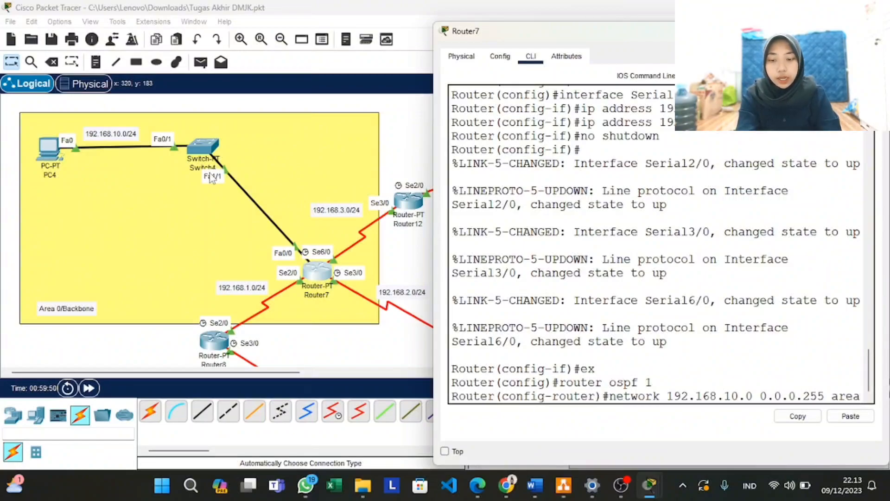
pyautogui.write(' 0')
pyautogui.press('Return')
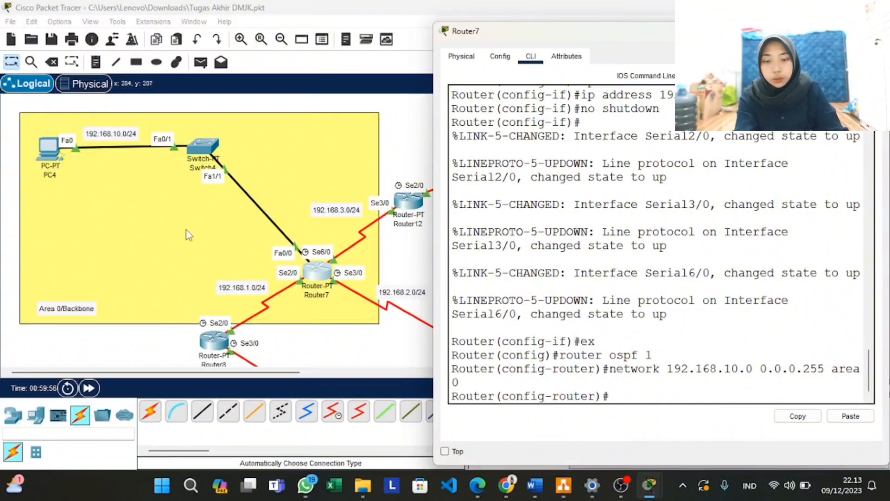
# Advertise Router7's link network to Router8, 192.168.1.0 with wildcard mask 0.0.0.255, in area 0
pyautogui.hscroll(3, 188, 234)
pyautogui.scroll(-2, 188, 235)
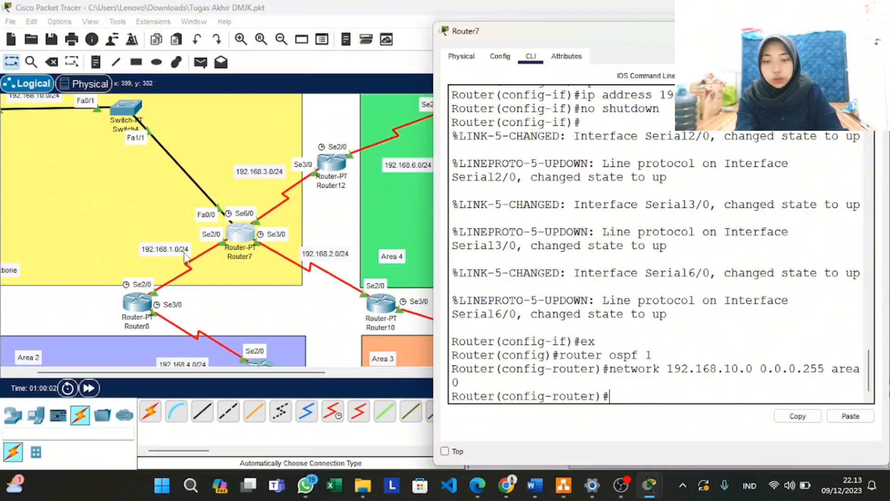
pyautogui.hscroll(-2, 185, 258)
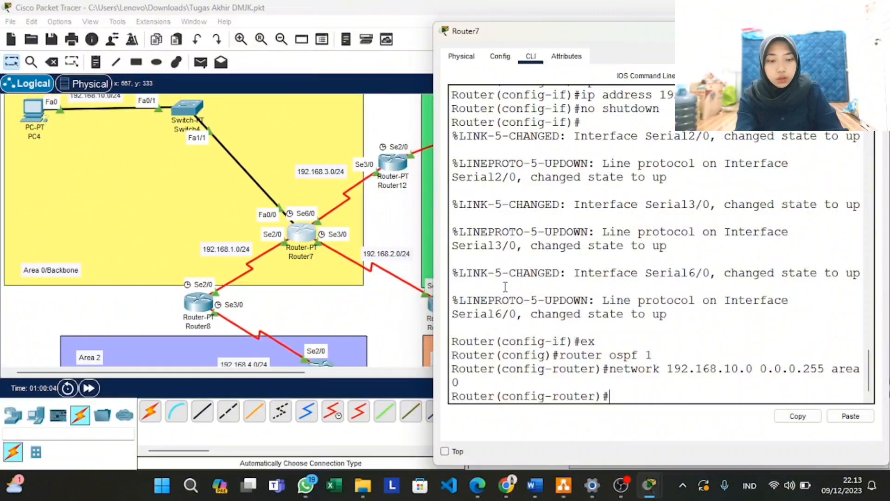
pyautogui.press('Up')
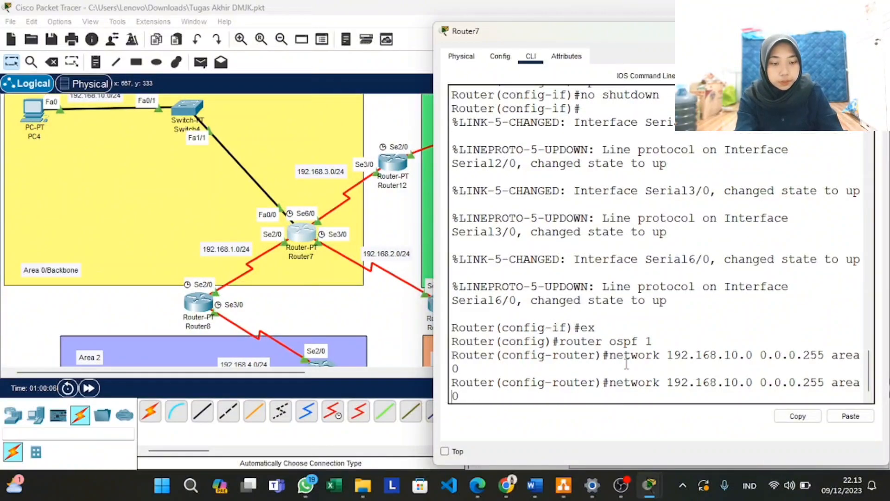
pyautogui.press('Left')
pyautogui.press('Left')
pyautogui.press('Left')
pyautogui.press('Left')
pyautogui.press('Left')
pyautogui.press('Left')
pyautogui.press('Left')
pyautogui.press('Left')
pyautogui.press('Left')
pyautogui.press('Left')
pyautogui.press('Left')
pyautogui.press('Left')
pyautogui.press('Left')
pyautogui.press('Left')
pyautogui.press('Left')
pyautogui.press('Left')
pyautogui.press('BackSpace')
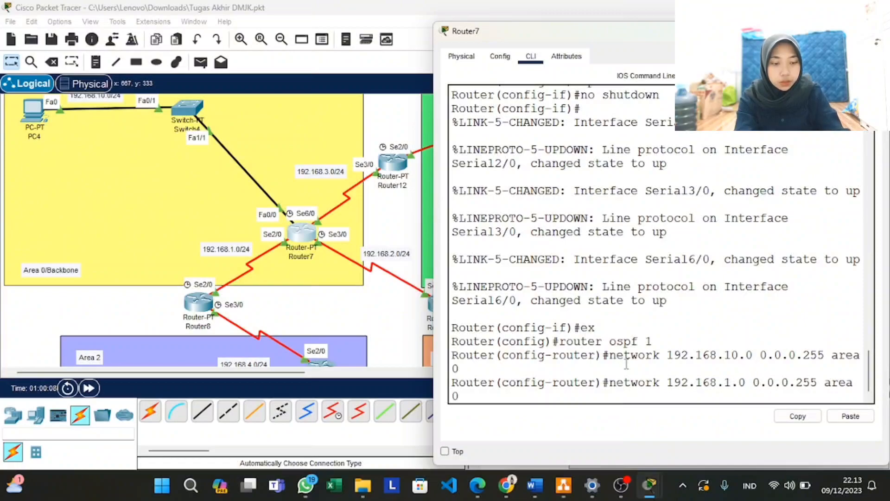
pyautogui.press('Return')
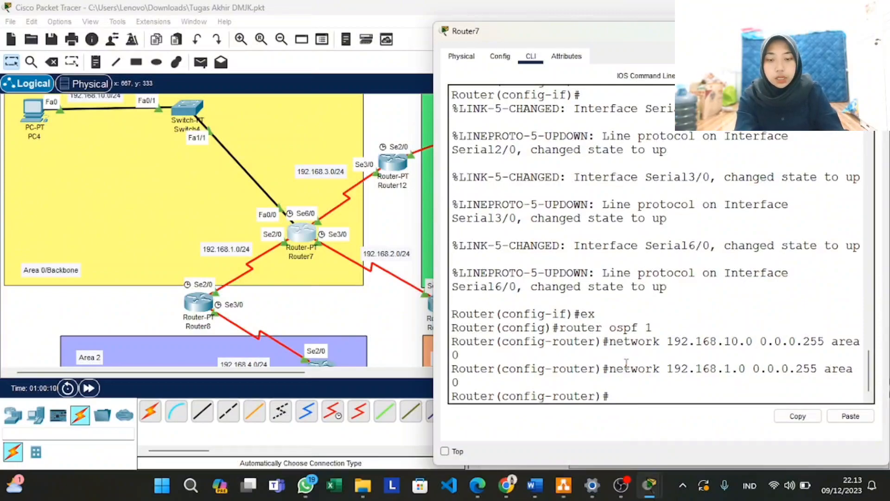
# Advertise Router7's link network to Router10, 192.168.2.0 with wildcard mask 0.0.0.255, in area 0
pyautogui.hscroll(4, 353, 309)
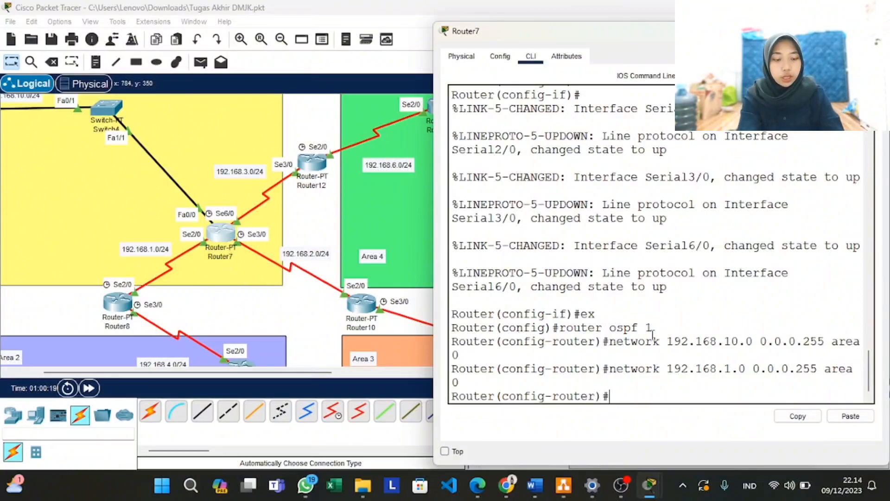
pyautogui.press('Up')
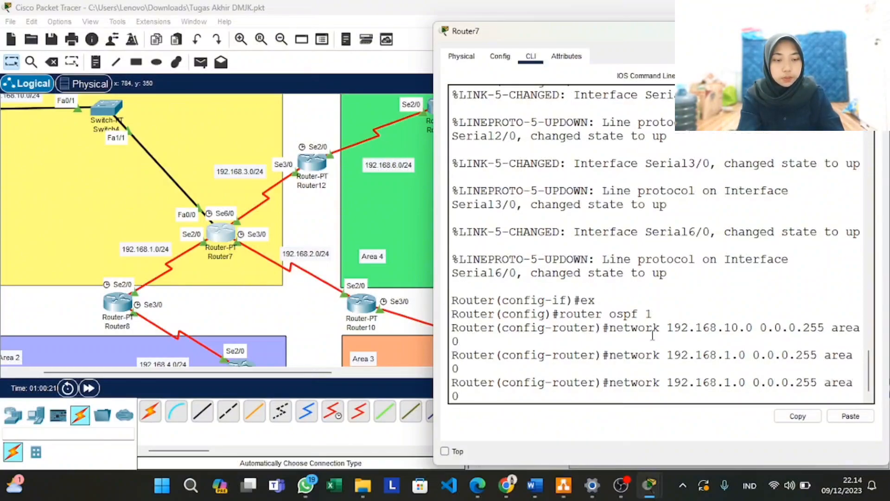
pyautogui.press('Right')
pyautogui.press('BackSpace')
pyautogui.write('2')
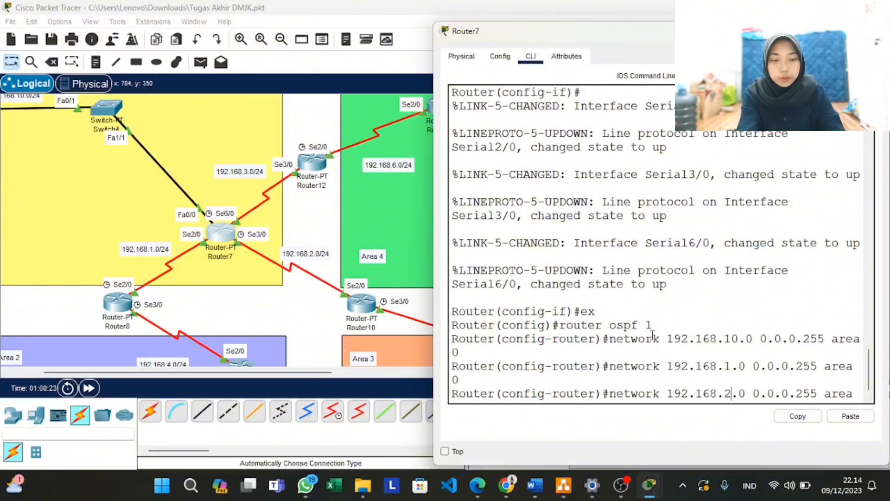
pyautogui.press('Return')
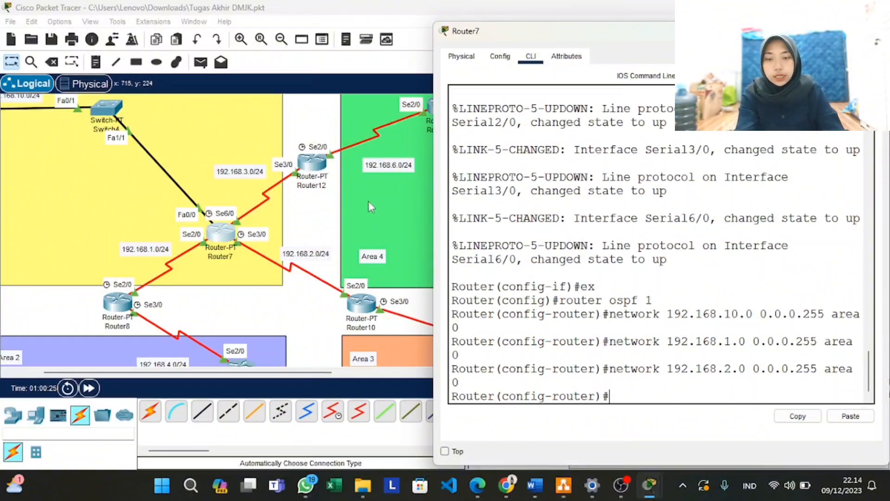
# Advertise network 192.168.3.0 with wildcard mask 0.0.0.255 in area 0 on Router7 and return to privileged mode
pyautogui.scroll(2, 302, 194)
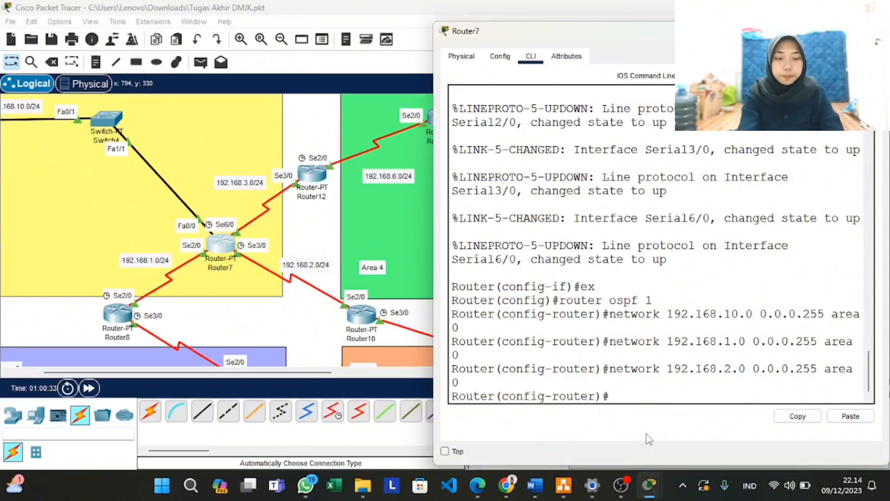
pyautogui.press('Up')
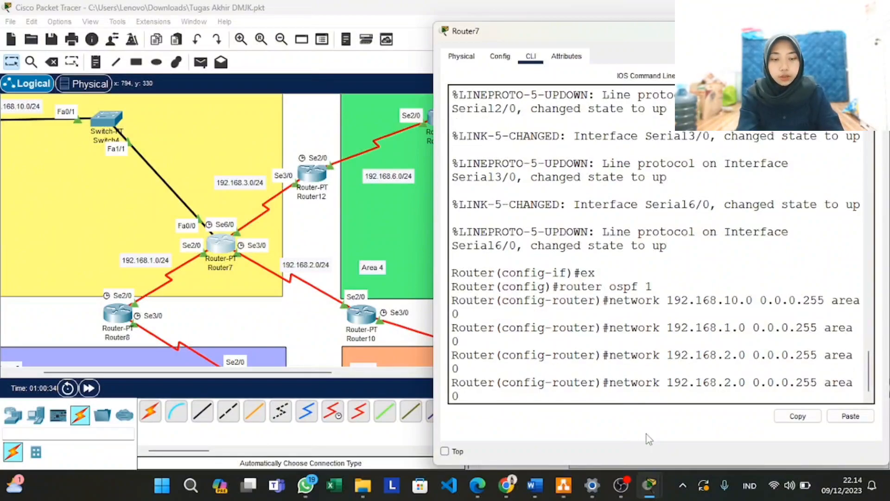
pyautogui.press('Left')
pyautogui.press('Left')
pyautogui.press('Left')
pyautogui.press('Left')
pyautogui.press('Left')
pyautogui.press('Left')
pyautogui.press('Left')
pyautogui.press('Left')
pyautogui.press('Left')
pyautogui.press('Left')
pyautogui.press('Left')
pyautogui.press('Left')
pyautogui.press('Left')
pyautogui.press('Left')
pyautogui.press('Left')
pyautogui.press('Left')
pyautogui.press('Left')
pyautogui.press('Left')
pyautogui.press('Left')
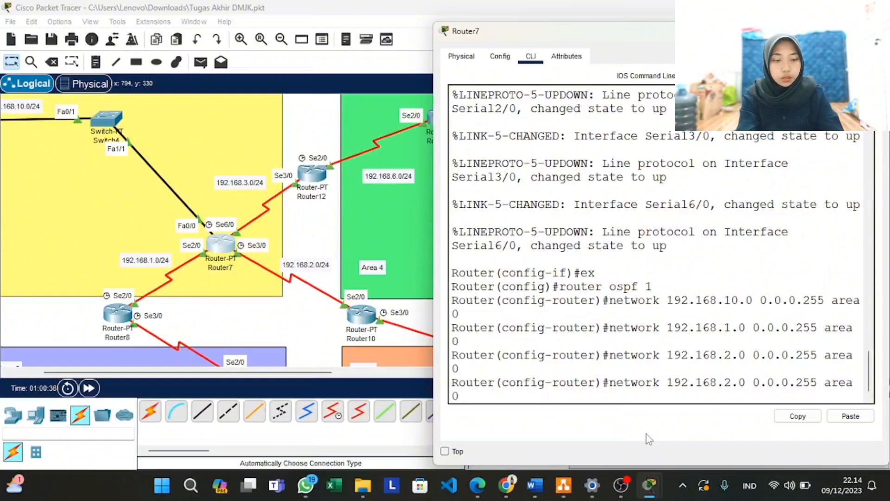
pyautogui.press('BackSpace')
pyautogui.write('3')
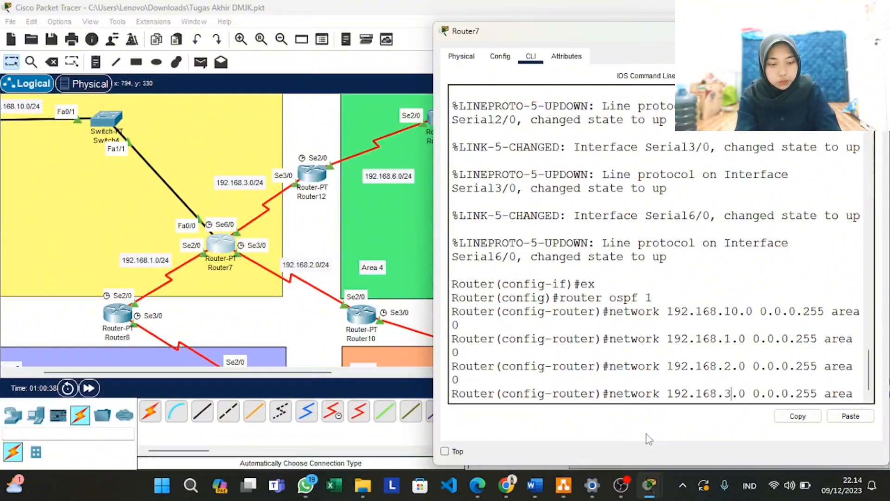
pyautogui.press('Return')
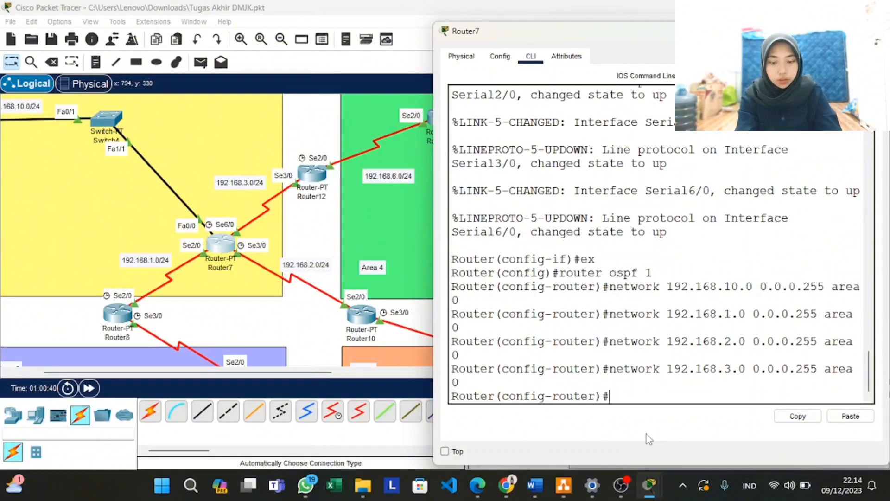
pyautogui.hotkey('ctrl', 'z')
pyautogui.press('Return')
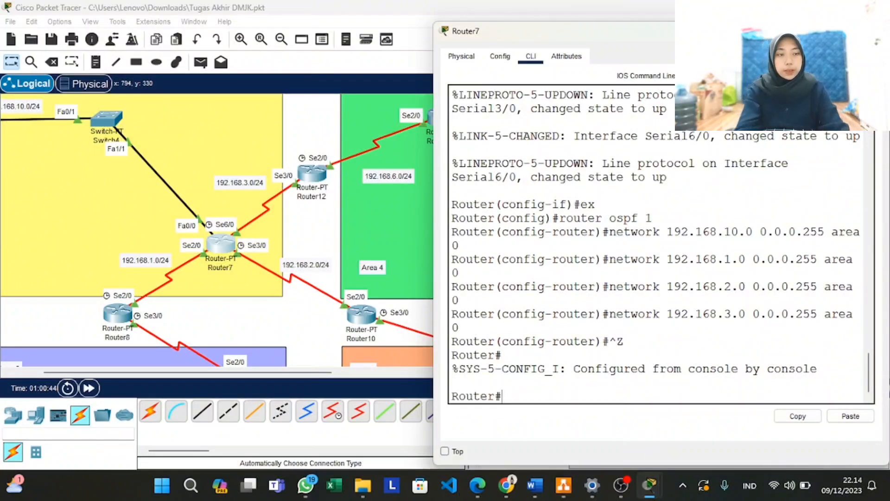
# Switch from Router7 to Router8 and open Router8's command-line interface
pyautogui.click(410, 275)
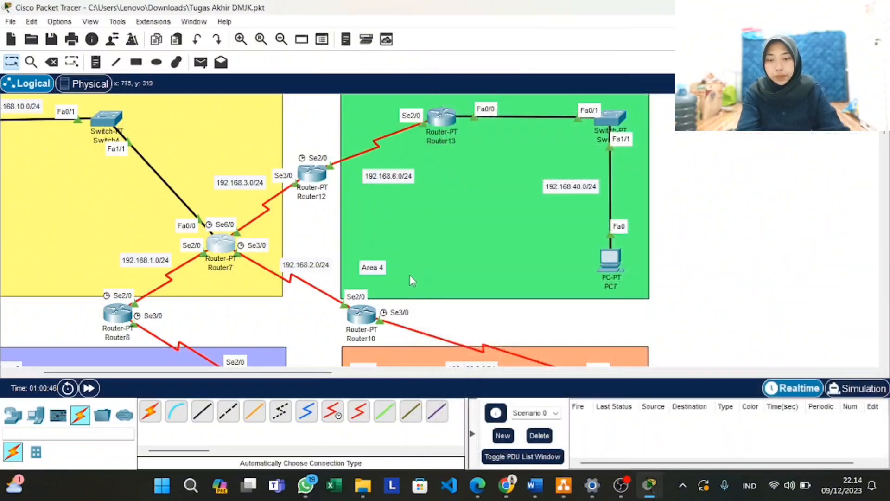
pyautogui.hscroll(-3, 410, 274)
pyautogui.scroll(-1, 410, 274)
pyautogui.scroll(-1, 410, 275)
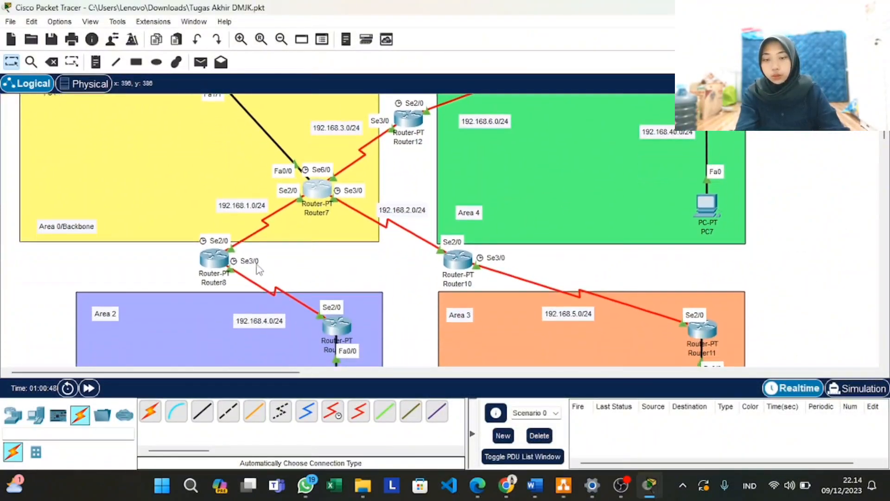
pyautogui.click(216, 259)
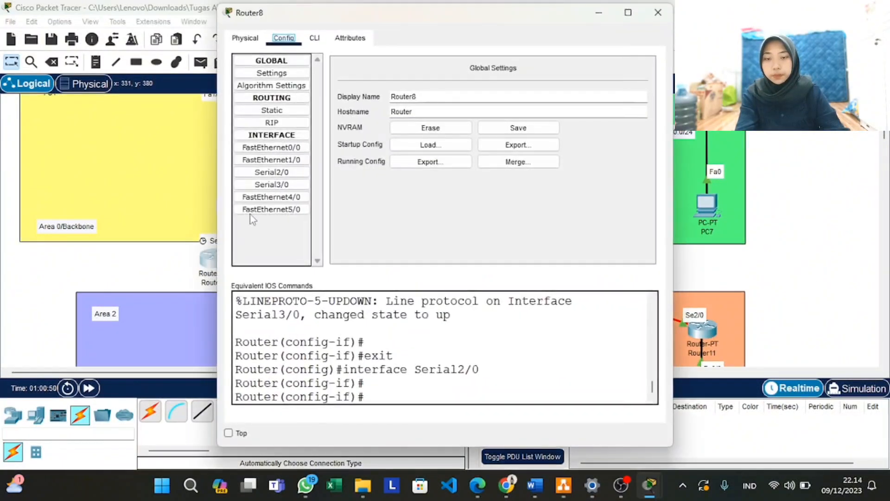
pyautogui.moveTo(348, 14); pyautogui.dragTo(555, 23)
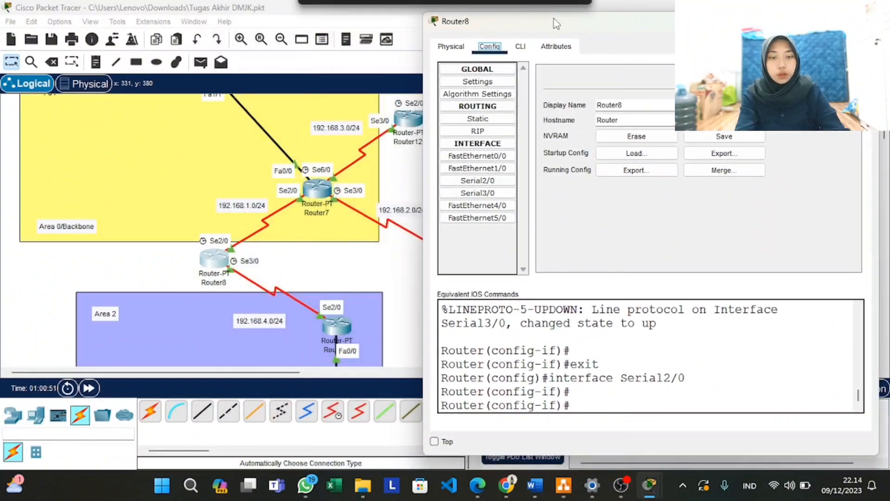
pyautogui.click(520, 52)
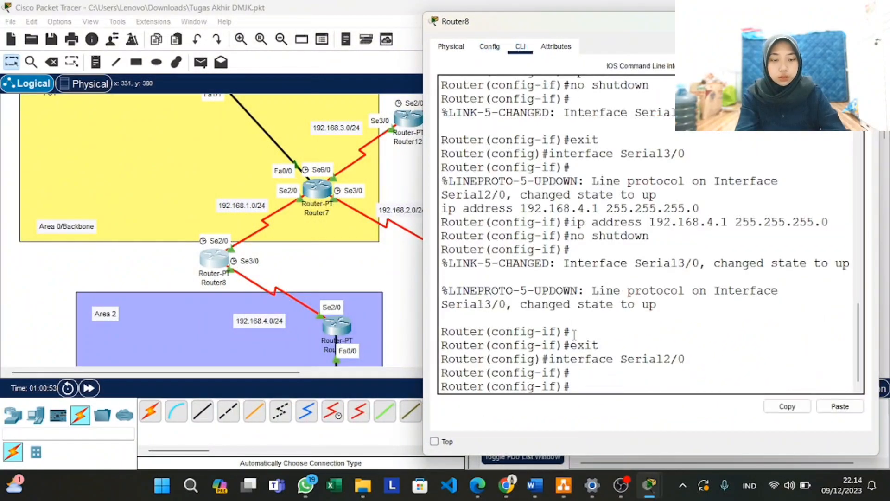
# Leave interface configuration on Router8 and start OSPF routing with process ID 2
pyautogui.write('ex')
pyautogui.press('Return')
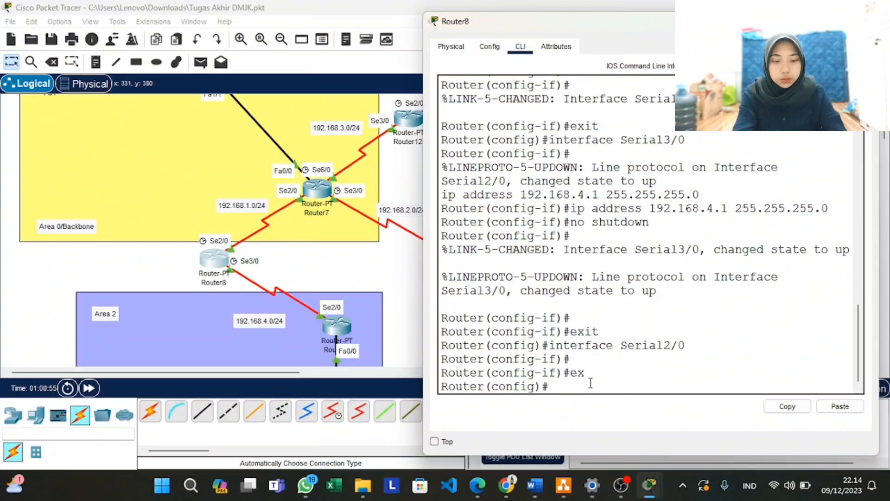
pyautogui.write('router')
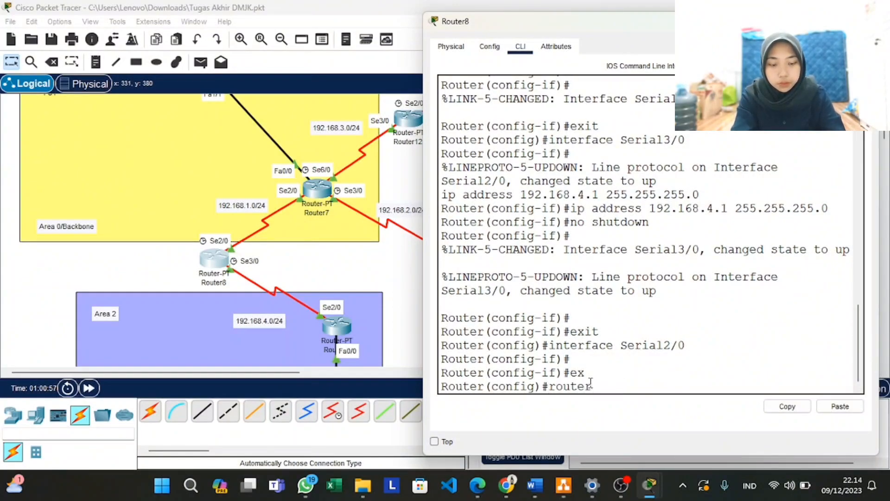
pyautogui.write(' ospf 2')
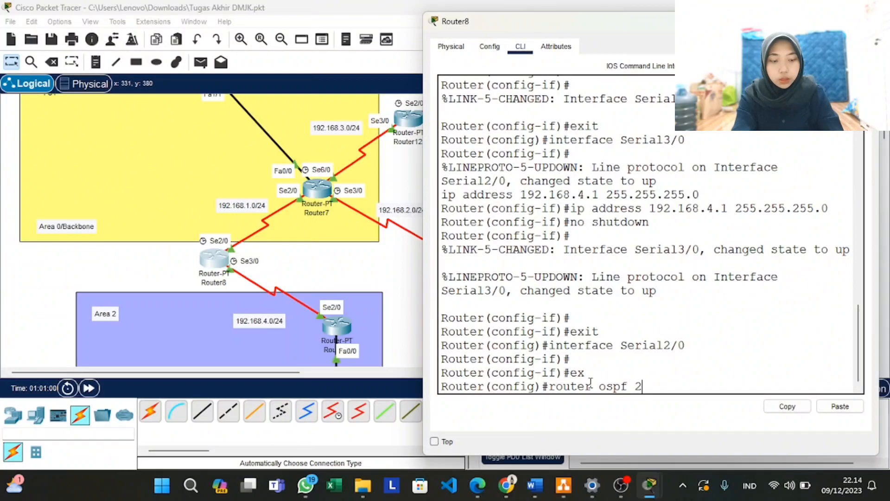
pyautogui.press('Return')
# Advertise Router8's link network to Router7, 192.168.1.0 with wildcard mask 0.0.0.255, in area 0
pyautogui.write('network')
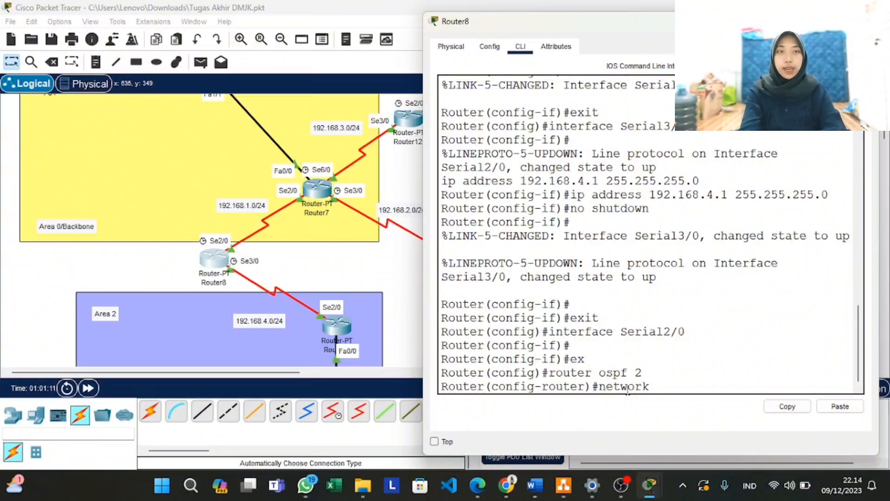
pyautogui.write('192.168')
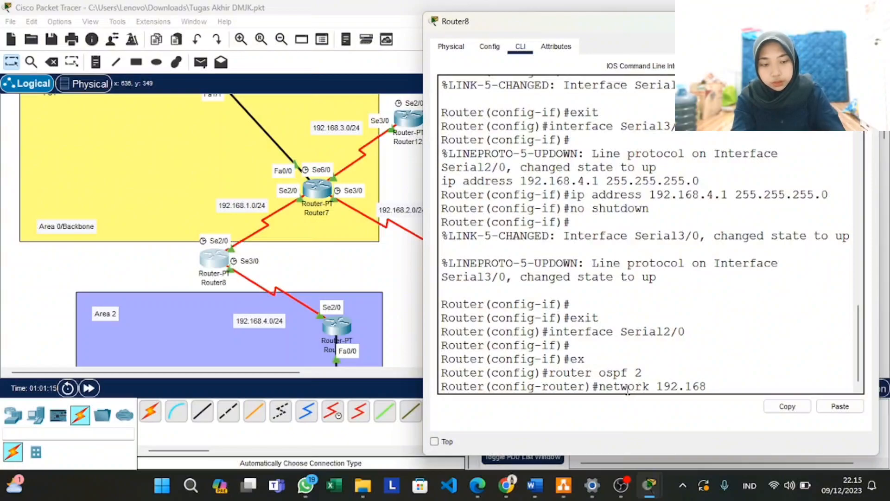
pyautogui.write('.1.')
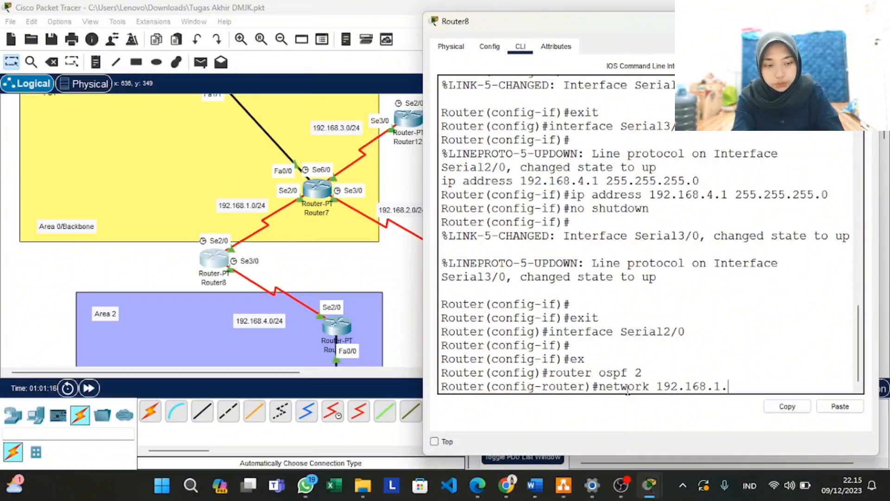
pyautogui.write('0 0.')
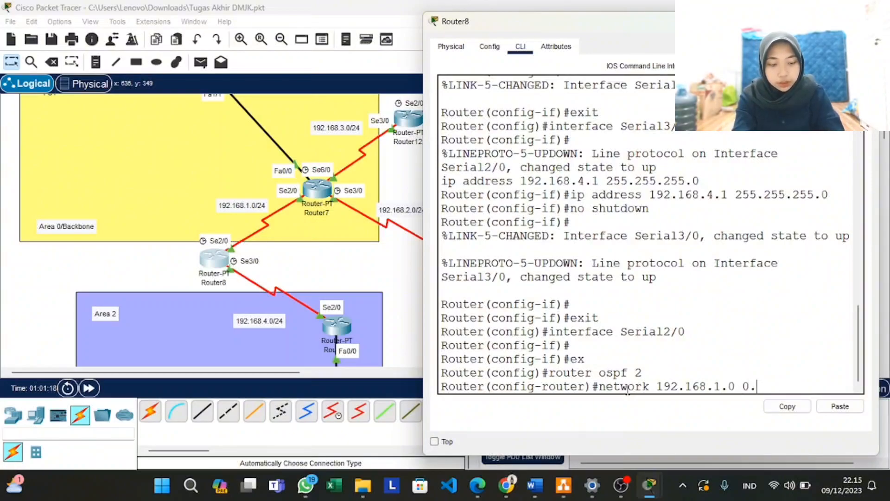
pyautogui.write('0.0.0')
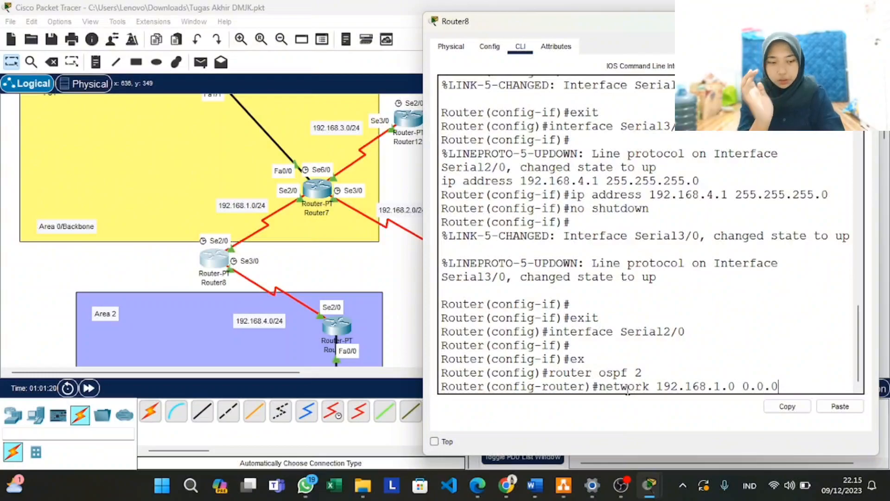
pyautogui.write('.255 ')
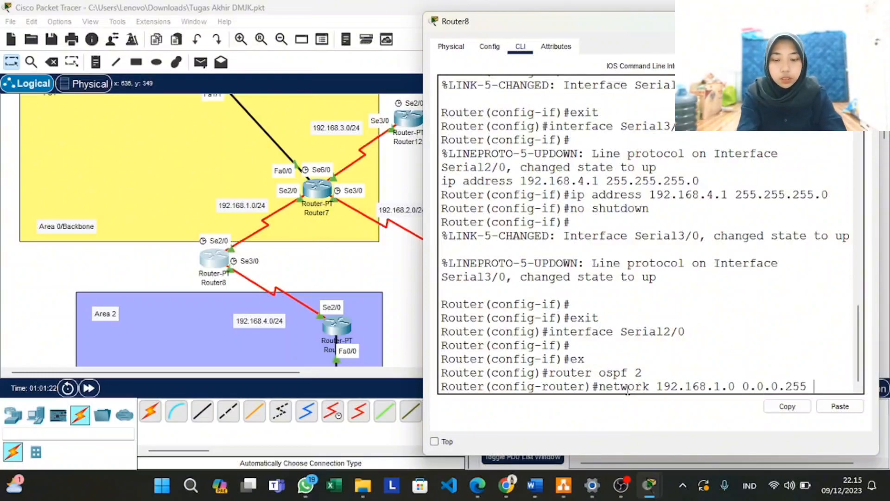
pyautogui.write('area 0')
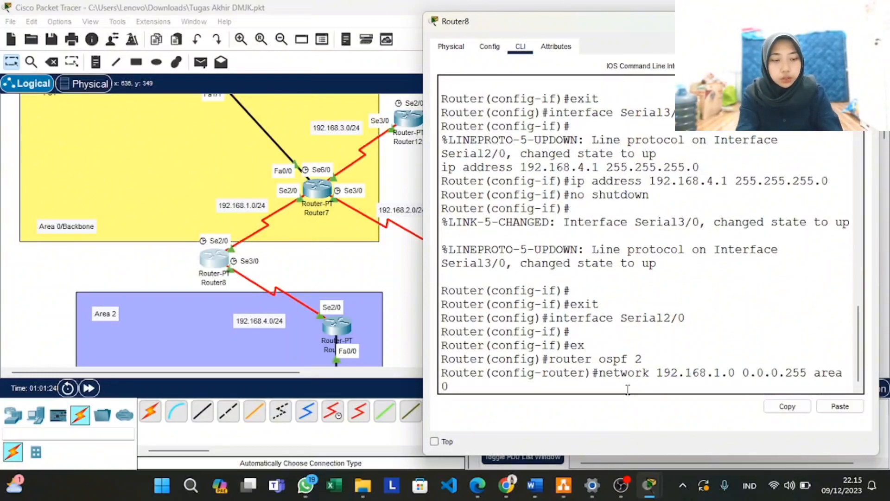
pyautogui.press('Return')
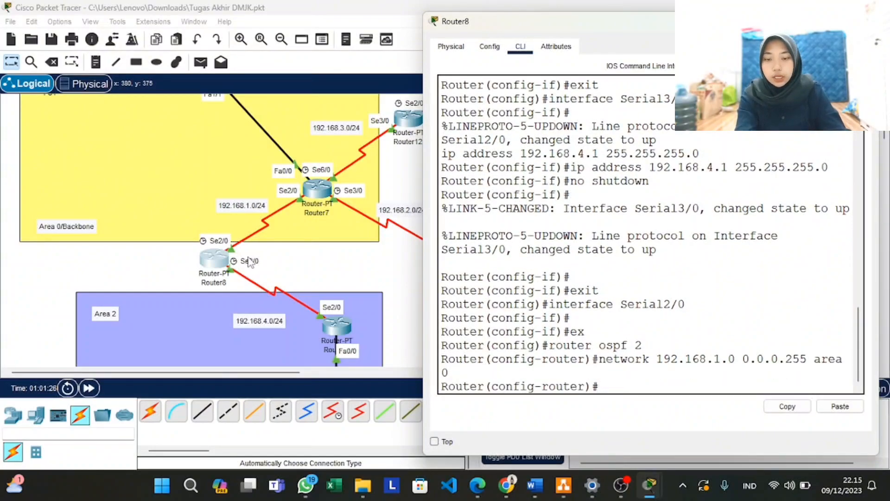
# Advertise network 192.168.4.0 with wildcard mask 0.0.0.255 in area 2 on Router8 and return to privileged mode
pyautogui.scroll(-2, 247, 262)
pyautogui.scroll(-3, 247, 257)
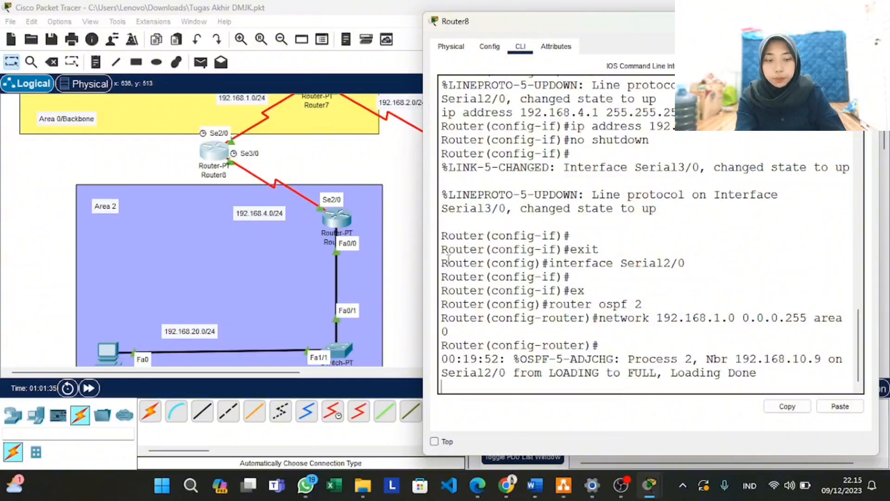
pyautogui.press('Return')
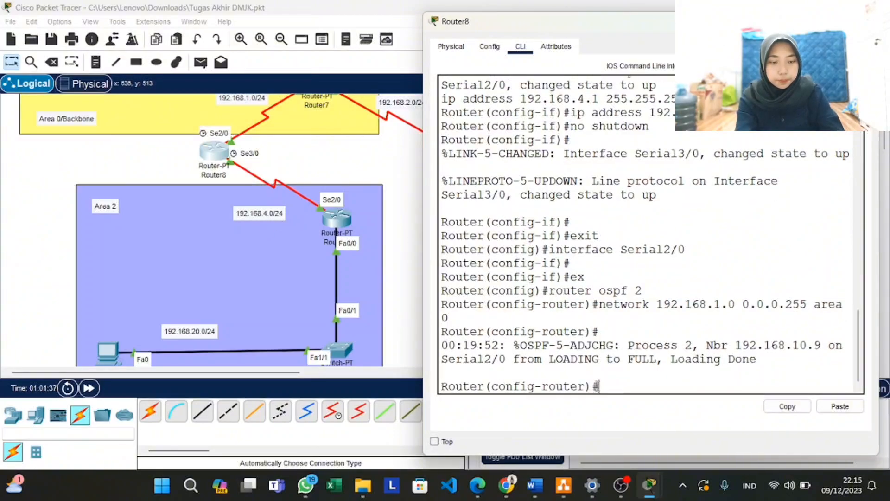
pyautogui.press('Up')
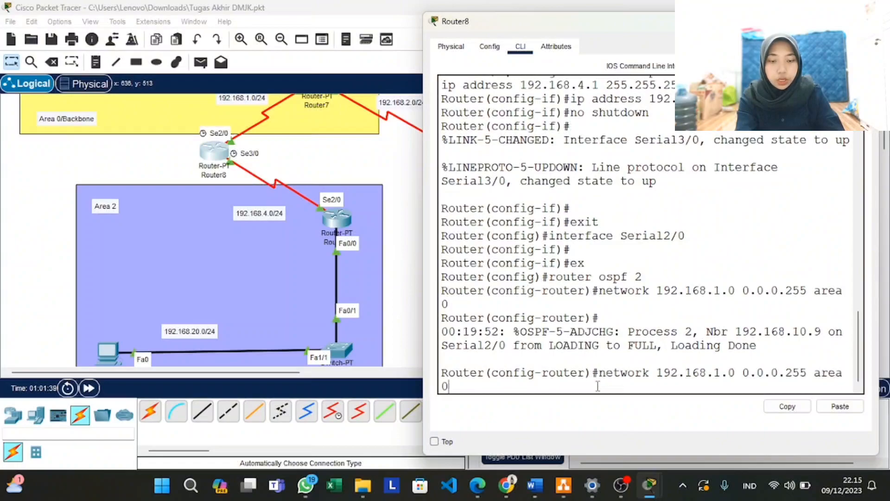
pyautogui.press('BackSpace')
pyautogui.write('2')
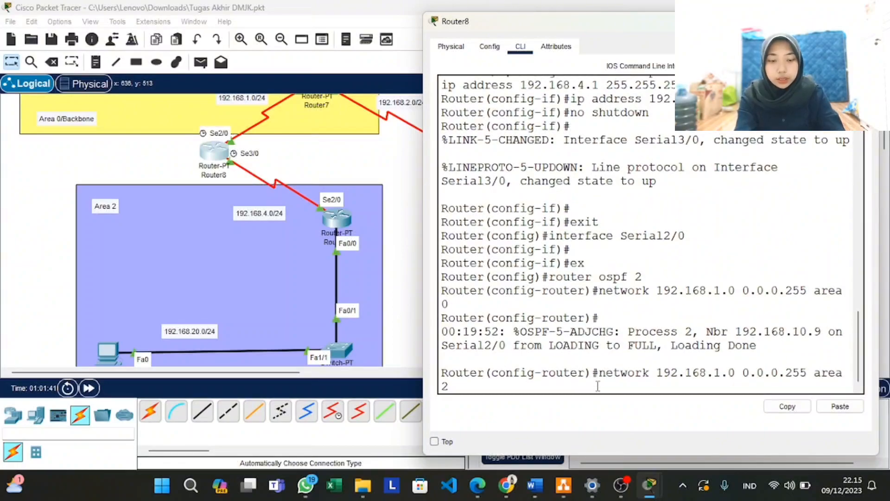
pyautogui.press('Left')
pyautogui.press('Left')
pyautogui.press('Left')
pyautogui.press('Left')
pyautogui.press('Left')
pyautogui.press('Left')
pyautogui.press('Left')
pyautogui.press('Left')
pyautogui.press('Left')
pyautogui.press('Left')
pyautogui.press('Left')
pyautogui.press('Left')
pyautogui.press('Left')
pyautogui.press('Left')
pyautogui.press('Left')
pyautogui.press('Left')
pyautogui.press('BackSpace')
pyautogui.write('4')
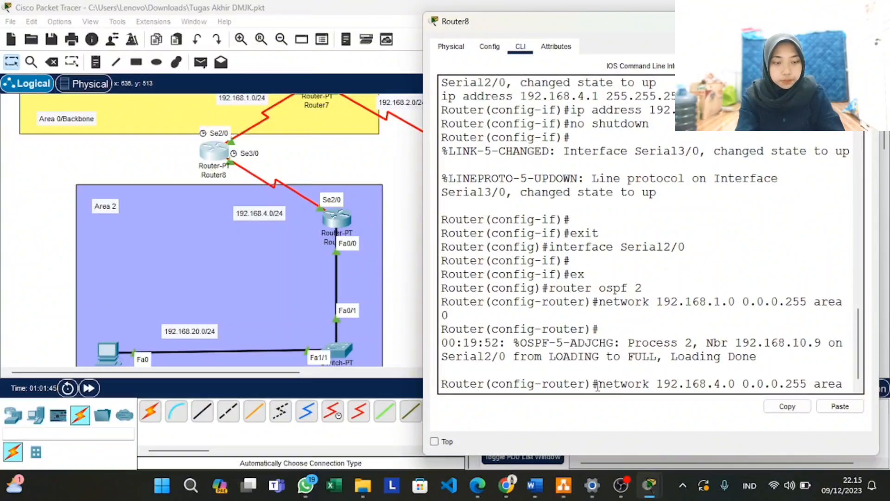
pyautogui.press('Return')
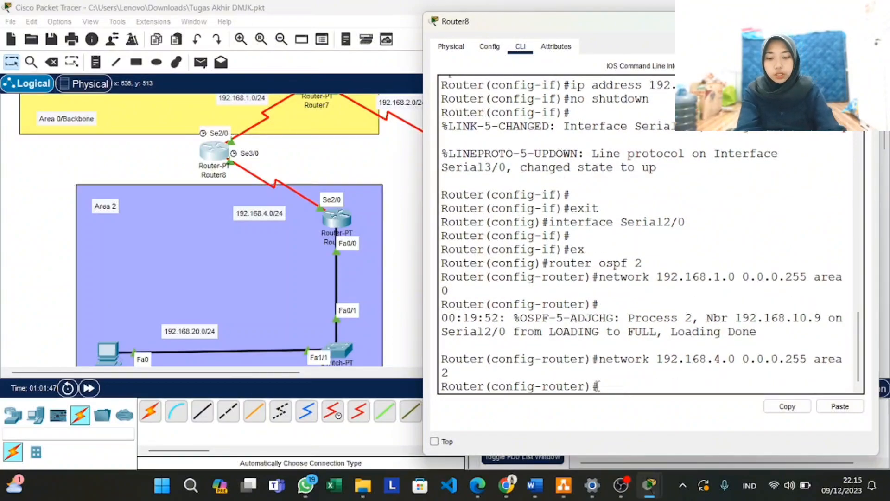
pyautogui.hotkey('ctrl', 'z')
pyautogui.press('Return')
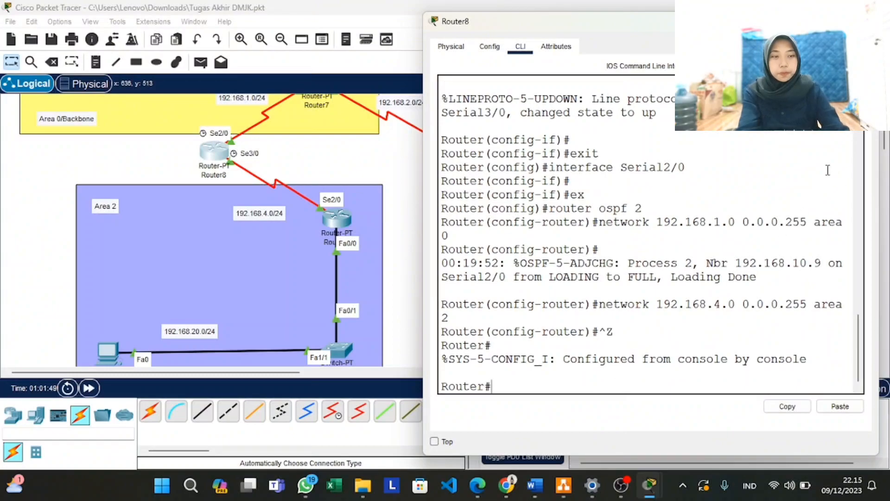
pyautogui.click(866, 22)
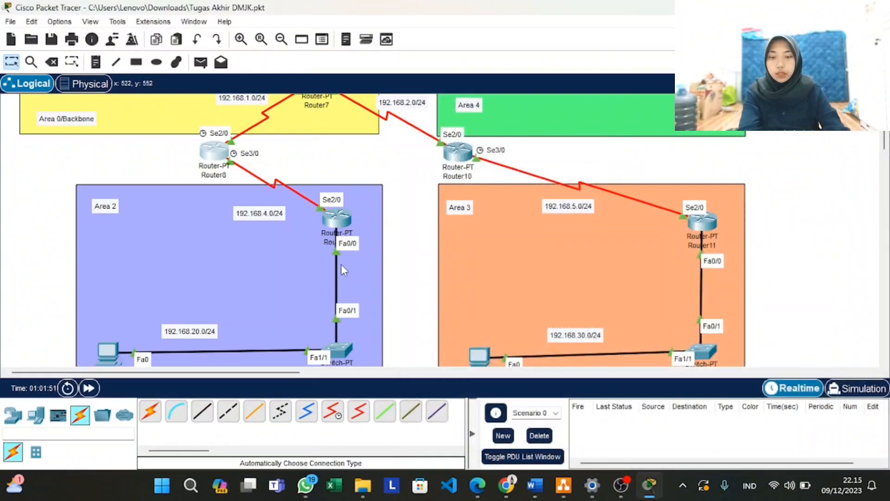
# Open the command line of Router9 in Area 2 and start OSPF routing with process ID 3
pyautogui.scroll(-1, 342, 267)
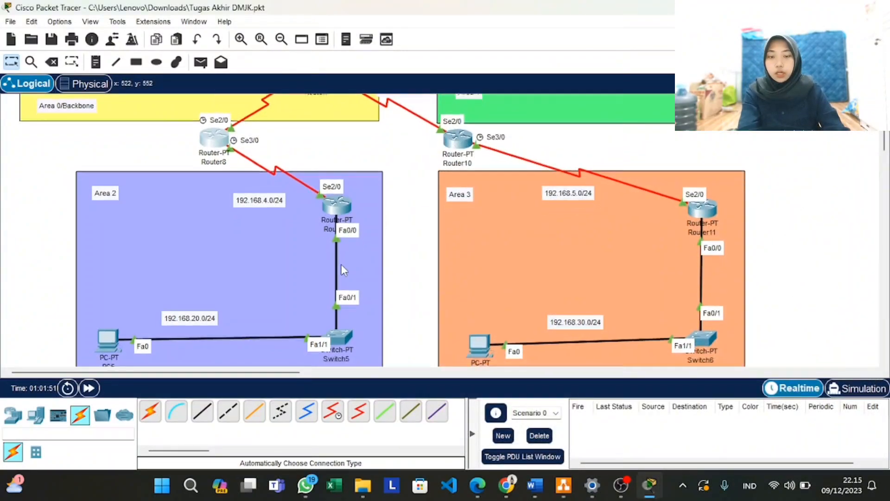
pyautogui.click(340, 210)
pyautogui.moveTo(364, 13); pyautogui.dragTo(569, 86)
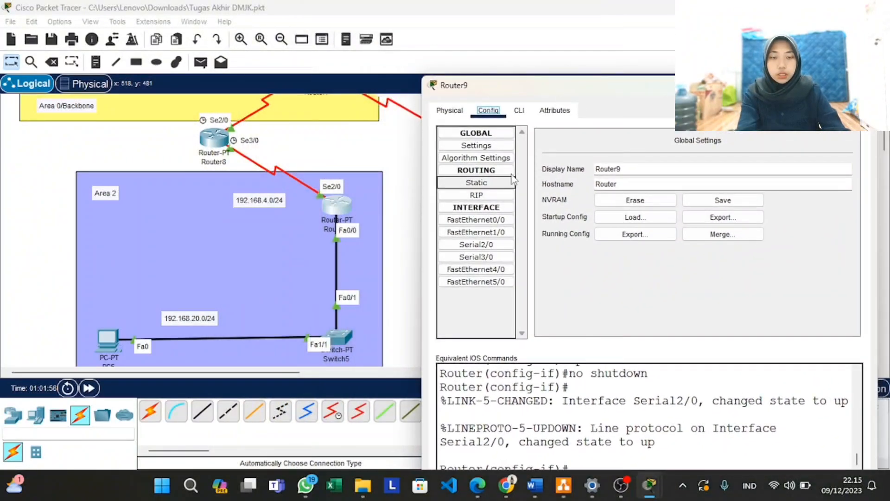
pyautogui.click(519, 110)
pyautogui.write('ex')
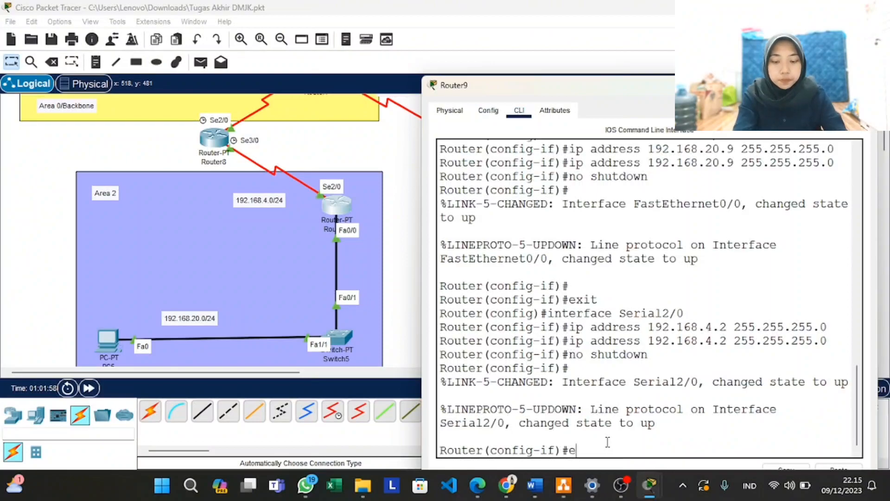
pyautogui.press('Return')
pyautogui.write('rout')
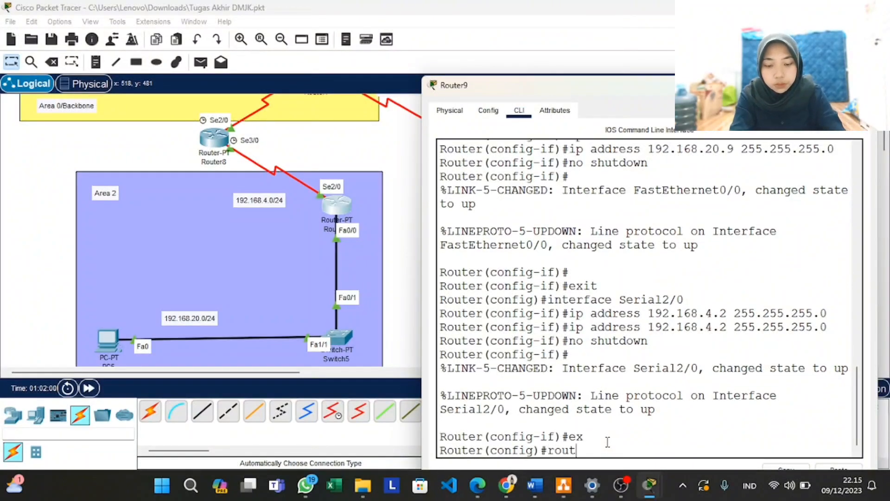
pyautogui.write('er ospf 3')
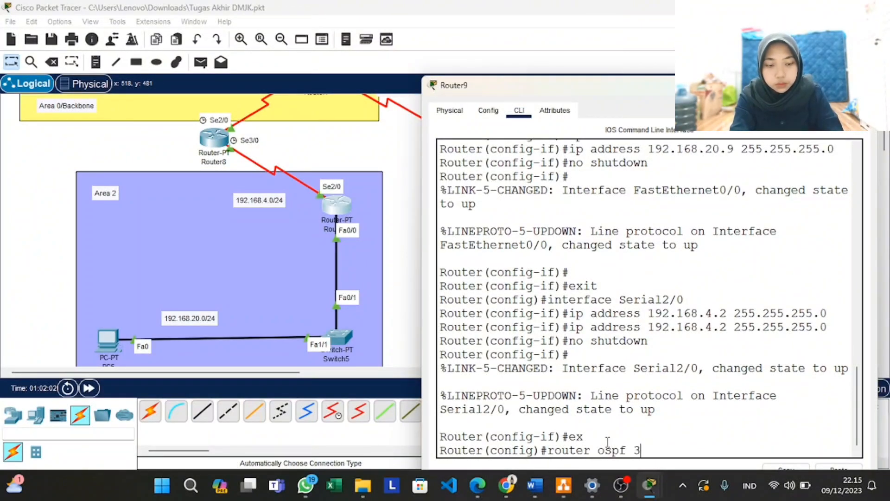
pyautogui.press('Return')
# Advertise network 192.168.4.0 with wildcard mask 0.0.0.255 in area 2 on Router9
pyautogui.write('net')
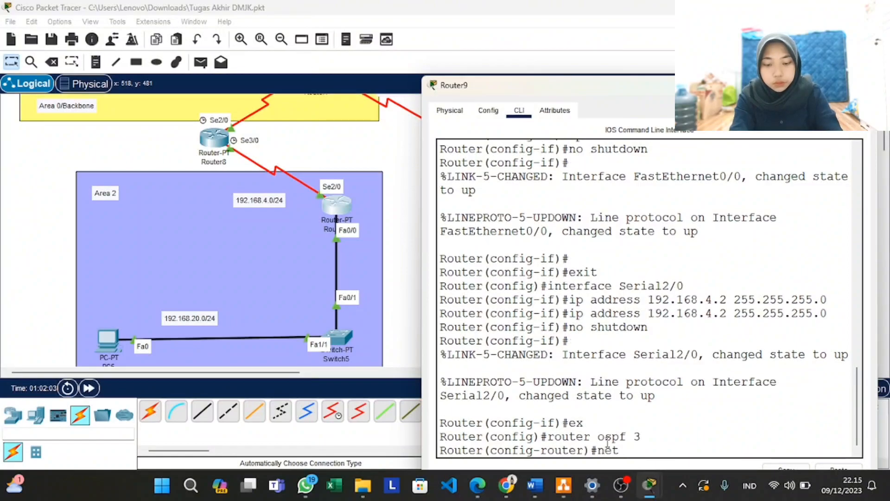
pyautogui.write('work')
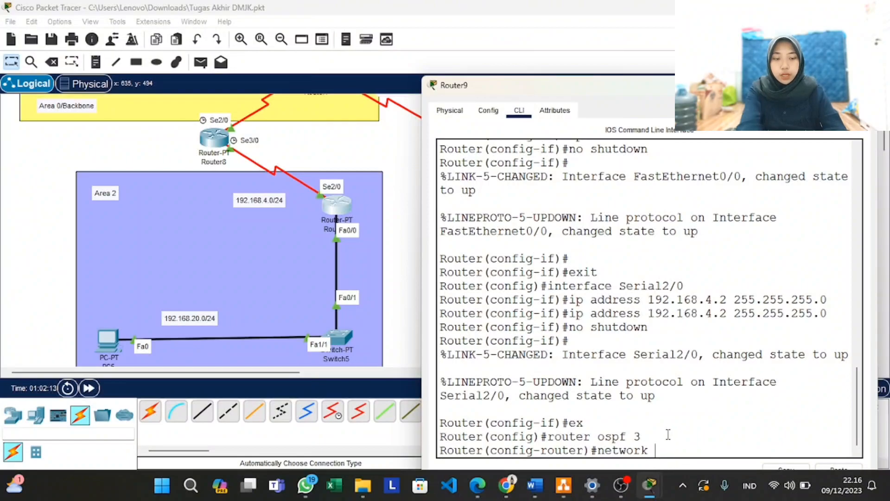
pyautogui.write('192')
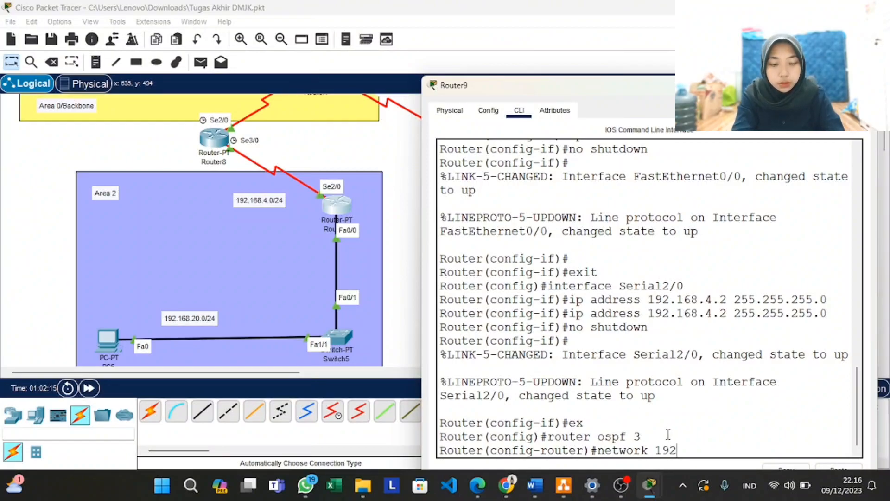
pyautogui.write('.168.')
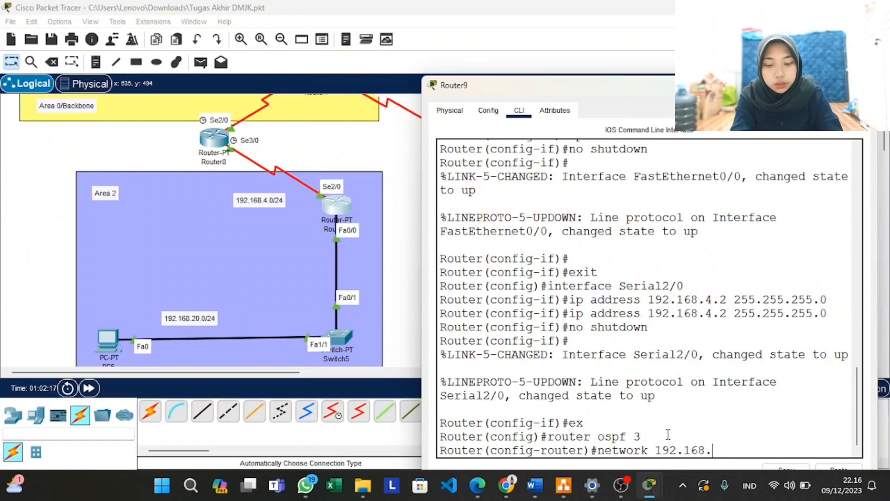
pyautogui.write('4.')
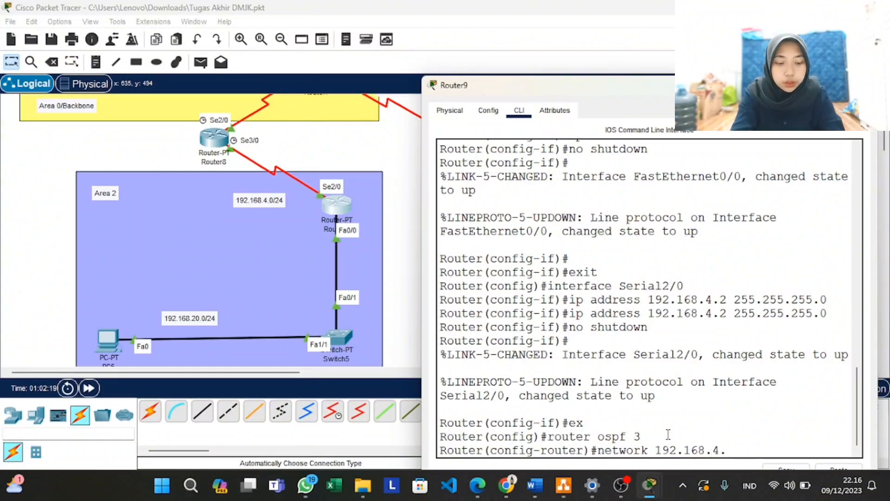
pyautogui.write('0 0.0.0.255 area 2')
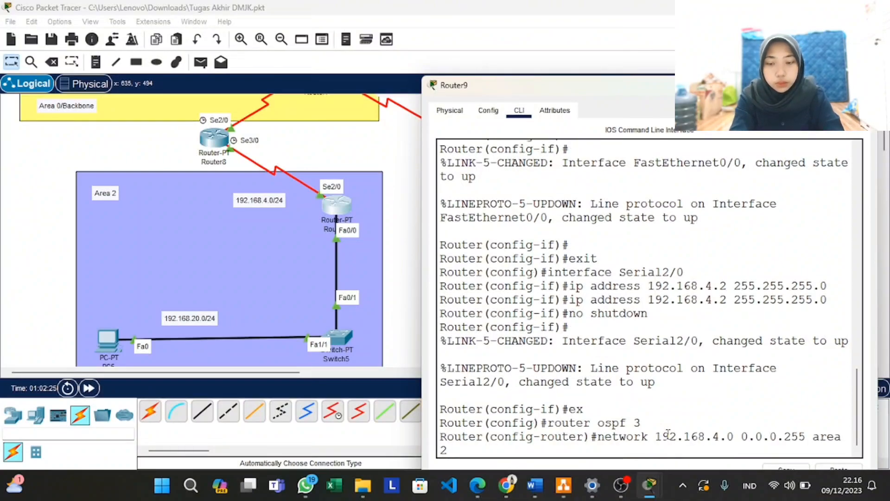
pyautogui.press('Return')
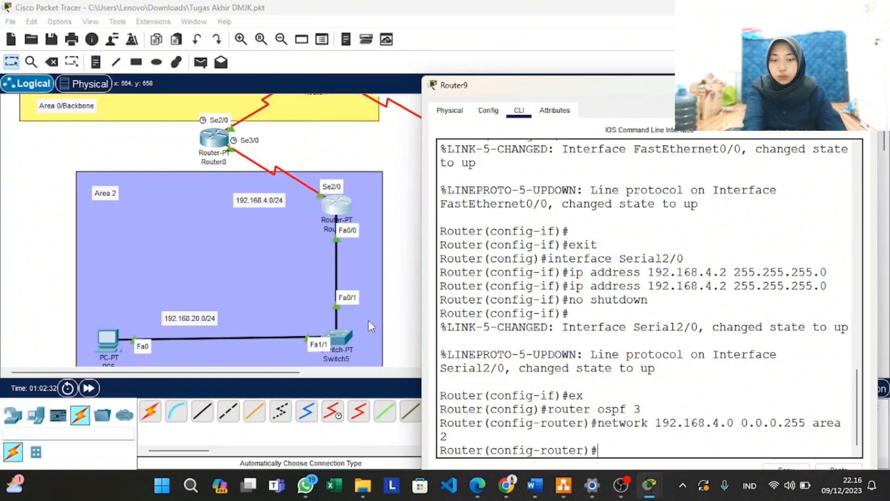
# Advertise network 192.168.20.0 with wildcard mask 0.0.0.255 in area 2 on Router9, return to privileged mode and close the router's window
pyautogui.scroll(-2, 368, 320)
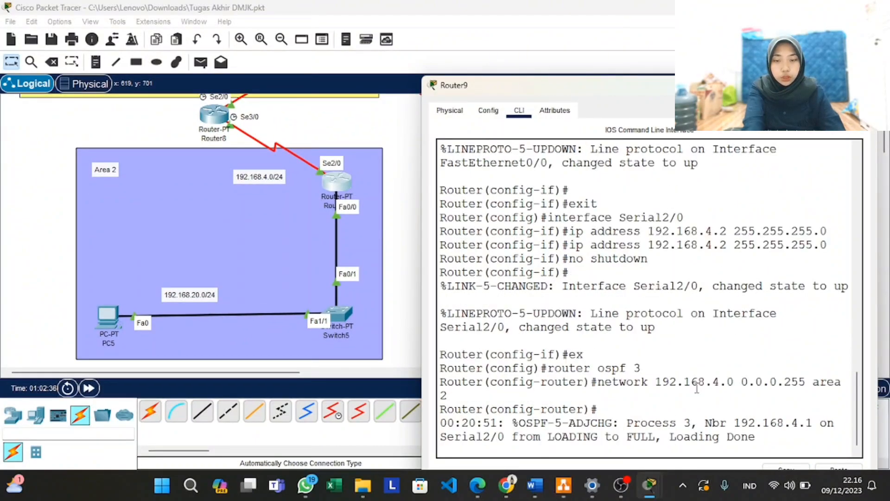
pyautogui.press('Up')
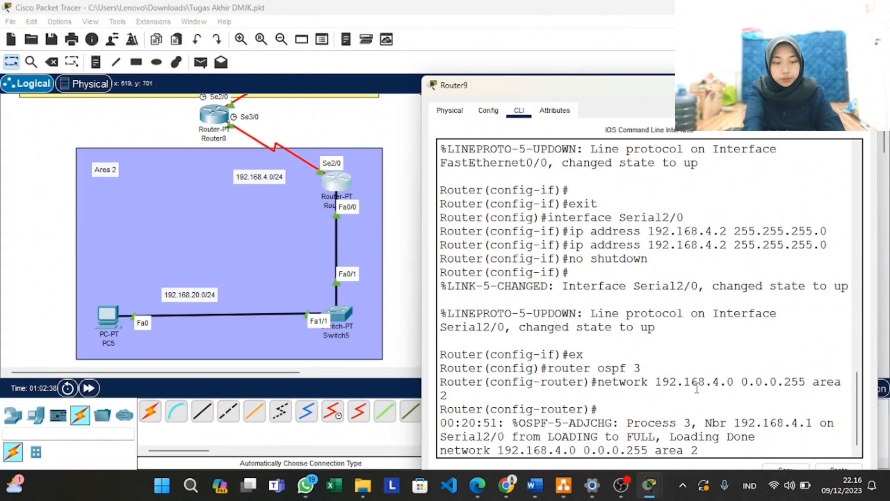
pyautogui.press('Down')
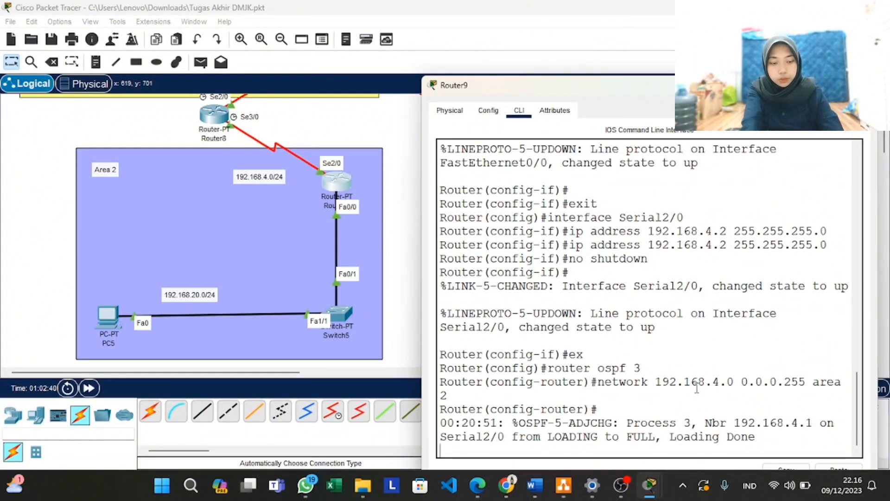
pyautogui.press('Up')
pyautogui.press('Left')
pyautogui.press('Left')
pyautogui.press('Left')
pyautogui.press('Left')
pyautogui.press('Left')
pyautogui.press('Left')
pyautogui.press('Left')
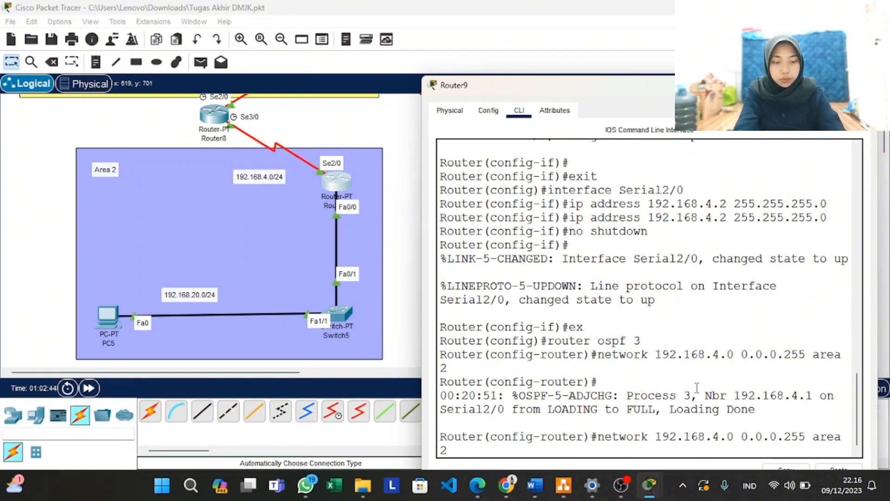
pyautogui.press('BackSpace')
pyautogui.write('20')
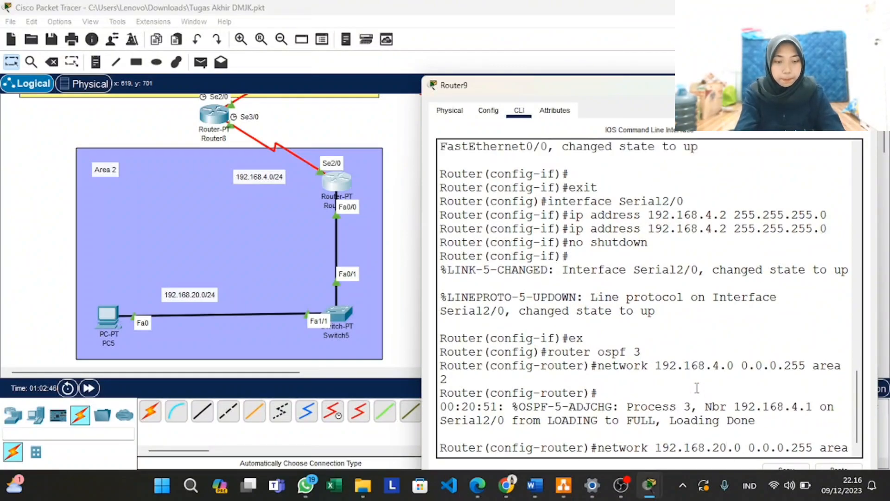
pyautogui.scroll(-1, 696, 388)
pyautogui.press('Return')
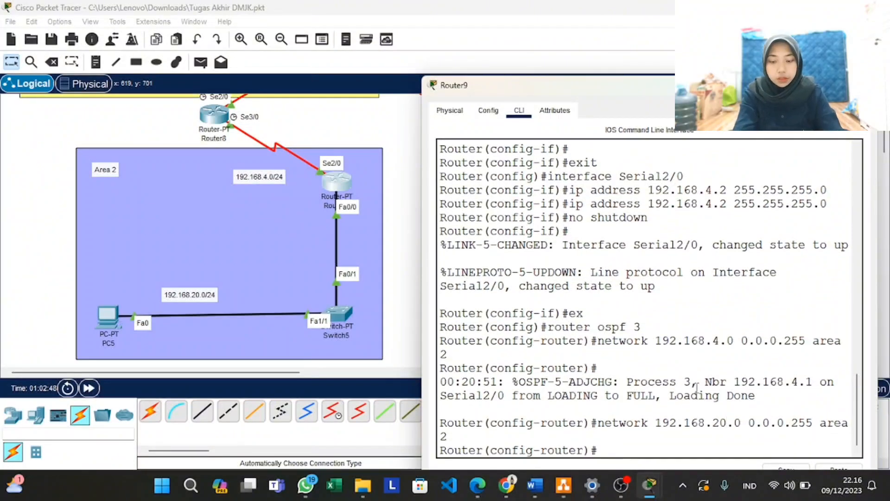
pyautogui.hotkey('ctrl', 'z')
pyautogui.press('Return')
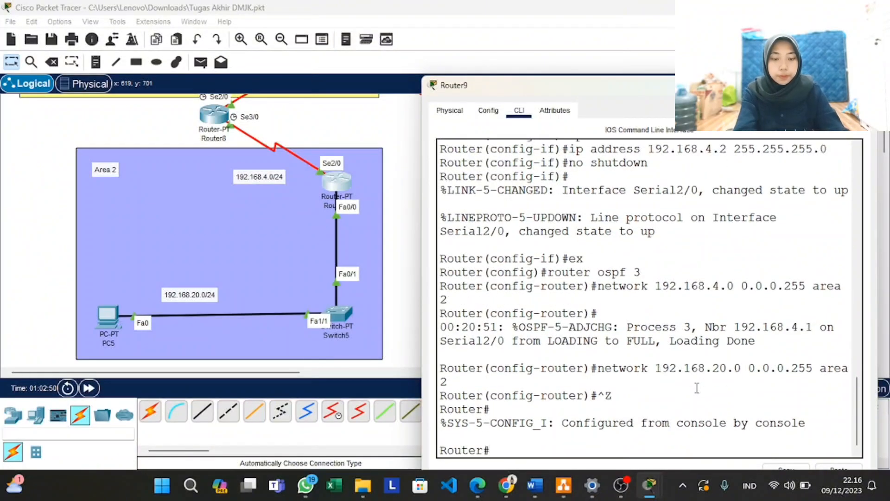
pyautogui.click(864, 86)
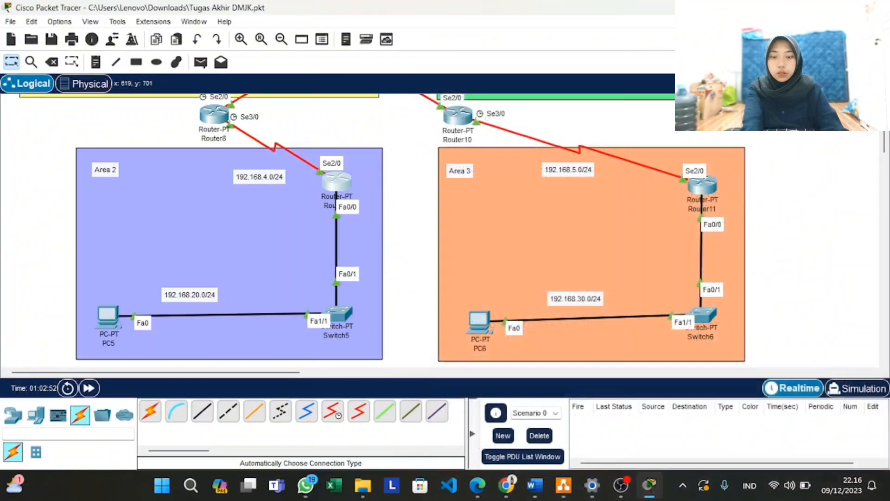
# Open the command line of Router10, leave interface configuration and start OSPF routing with process ID 4
pyautogui.scroll(3, 541, 241)
pyautogui.hscroll(1, 541, 241)
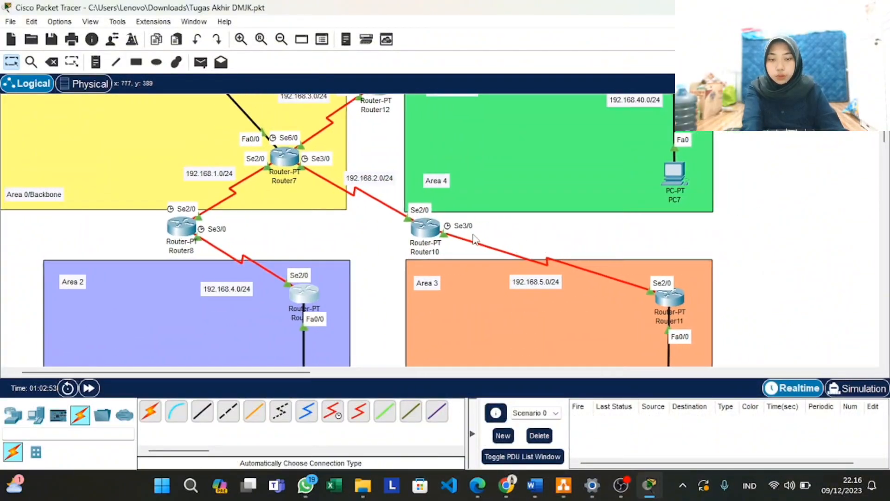
pyautogui.click(427, 227)
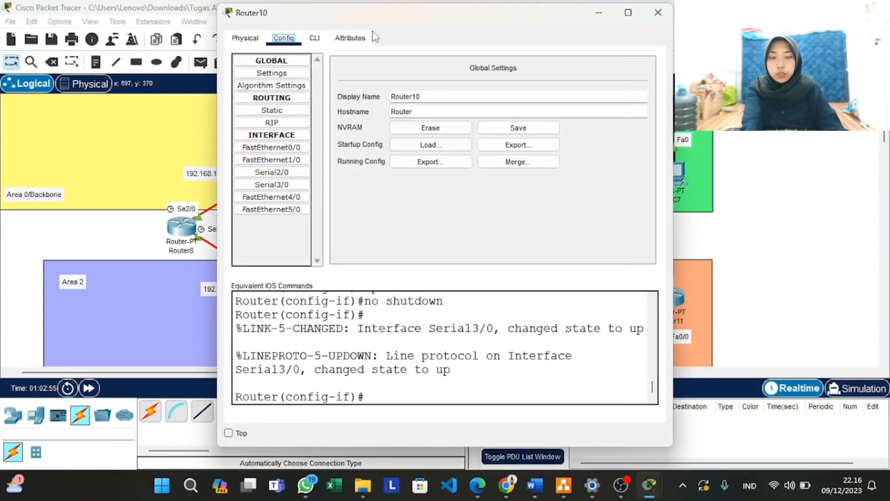
pyautogui.moveTo(392, 19); pyautogui.dragTo(614, 26)
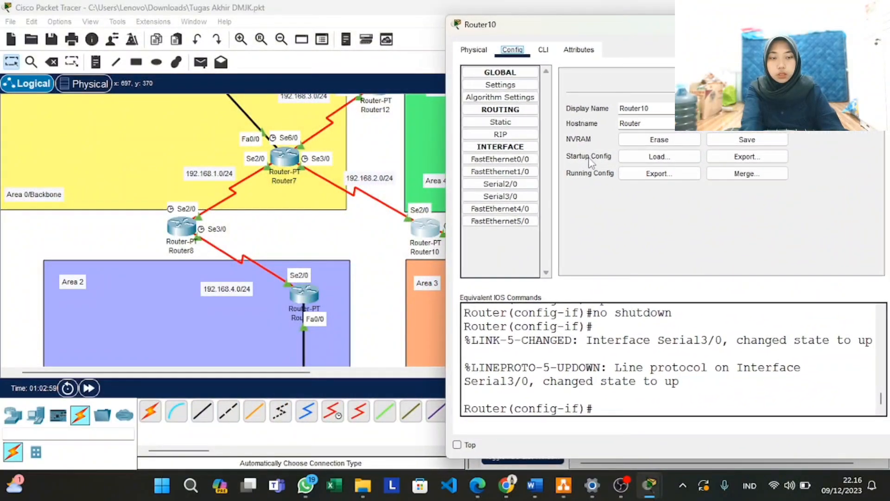
pyautogui.click(546, 50)
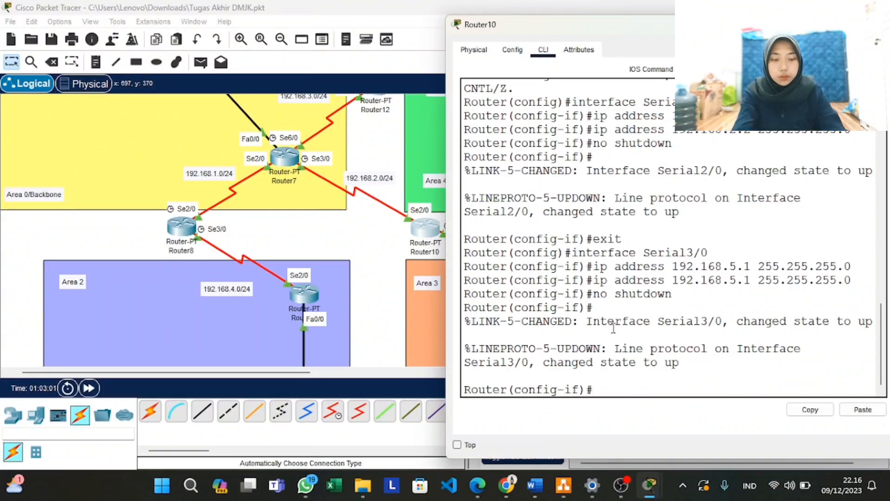
pyautogui.write('ex')
pyautogui.press('Return')
pyautogui.write('router ospf 4')
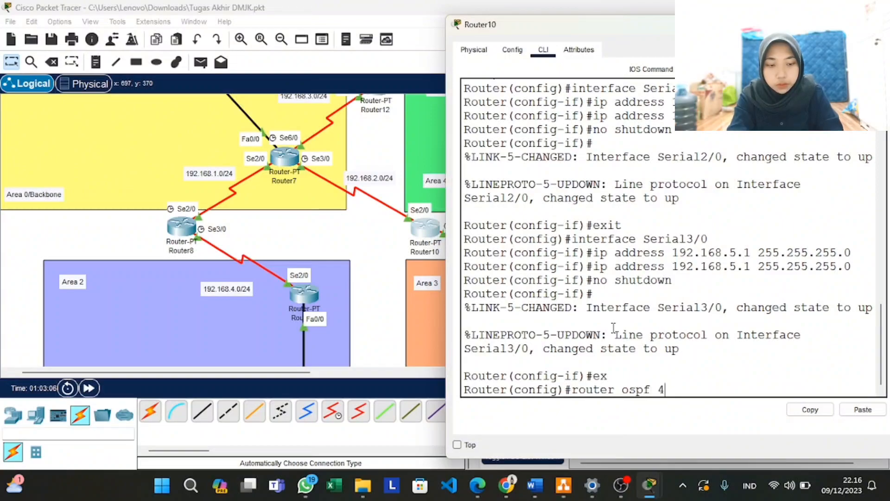
pyautogui.press('Return')
# Advertise Router10's link network to Router7, 192.168.2.0 with wildcard mask 0.0.0.255, in area 0
pyautogui.write('network')
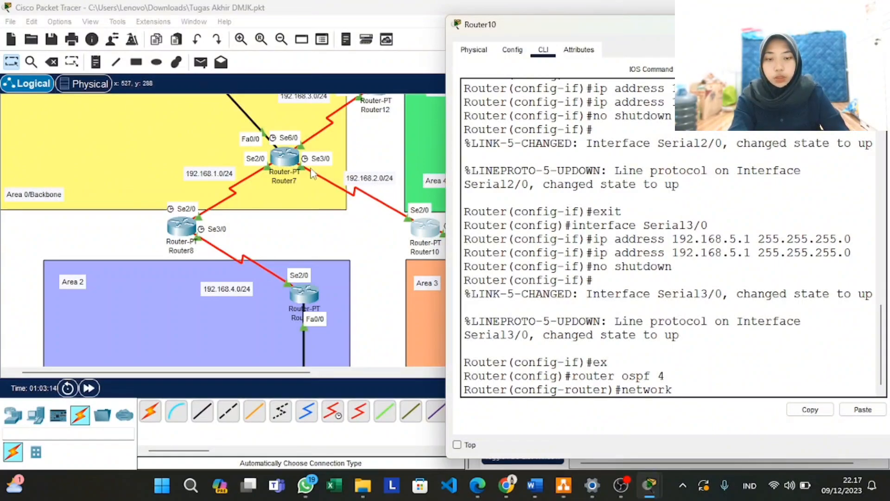
pyautogui.write('92.168.2.0')
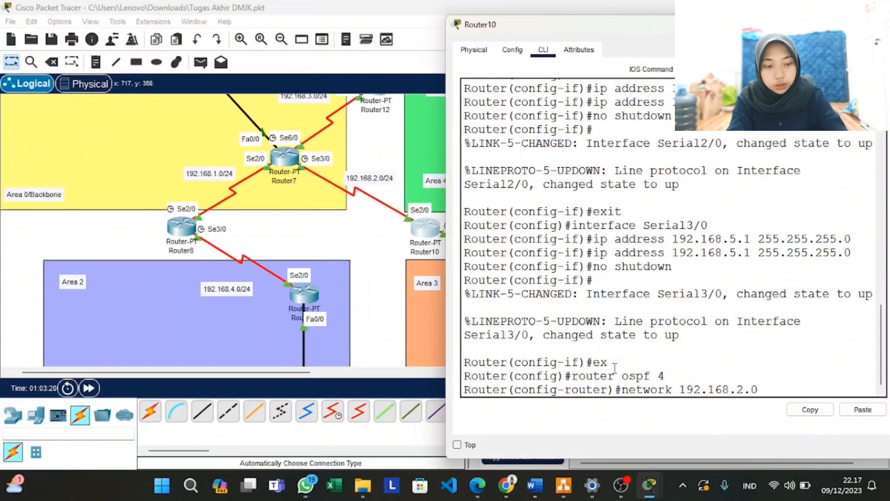
pyautogui.write(' 0.0')
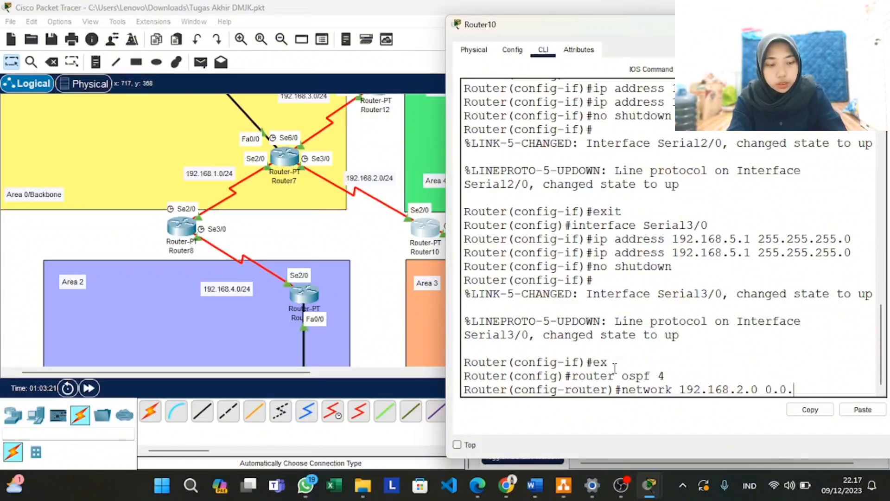
pyautogui.write('.0.255')
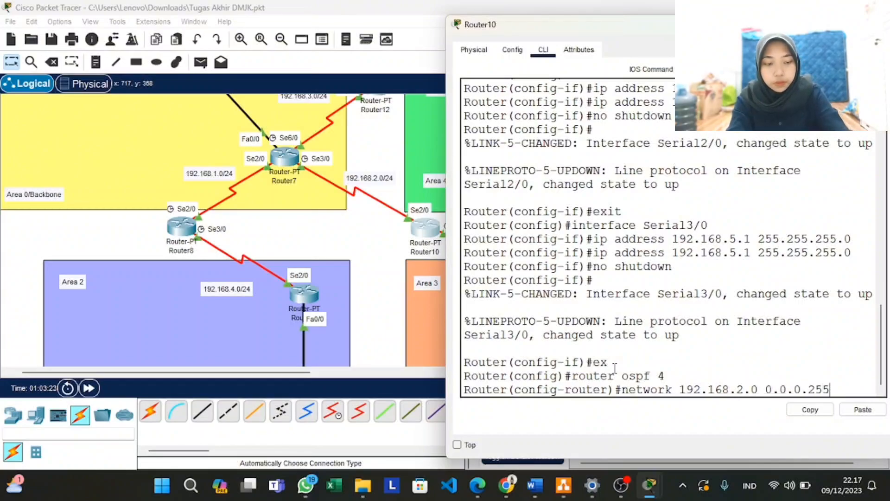
pyautogui.write(' area')
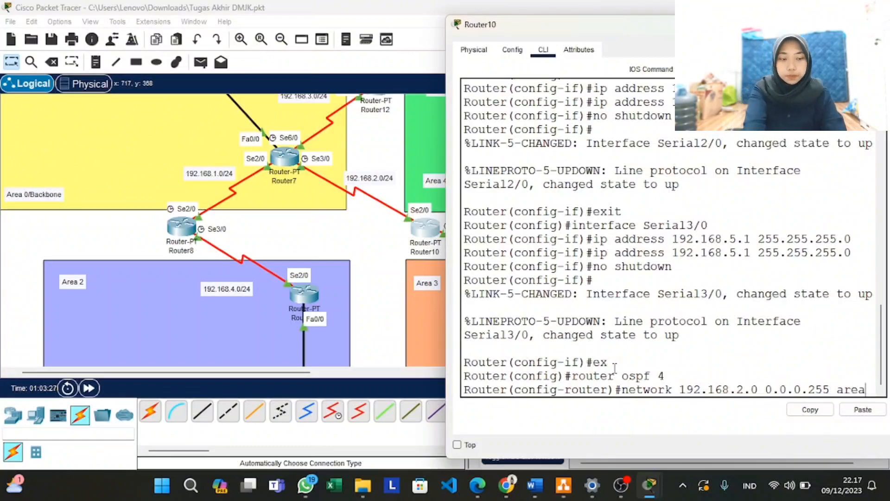
pyautogui.write(' 0')
pyautogui.press('Return')
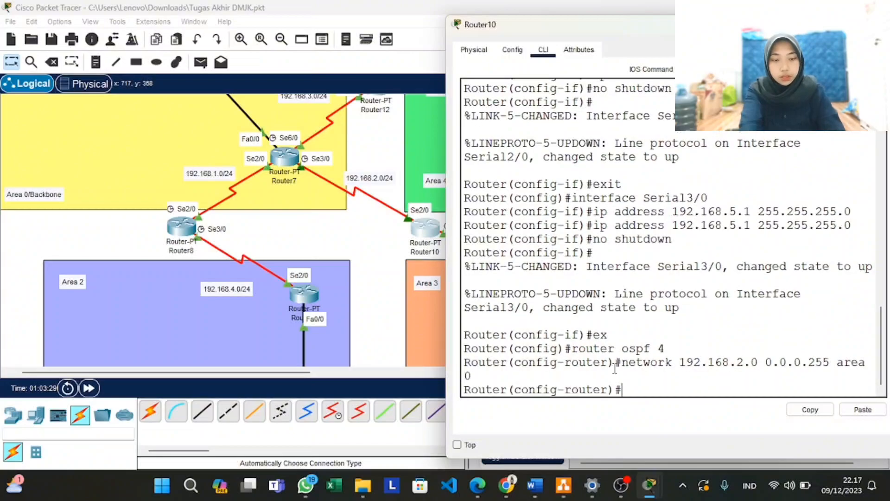
# Advertise network 192.168.5.0 with wildcard mask 0.0.0.255 in area 3 on Router10, return to privileged mode and close the router's window
pyautogui.moveTo(651, 31); pyautogui.dragTo(124, 18)
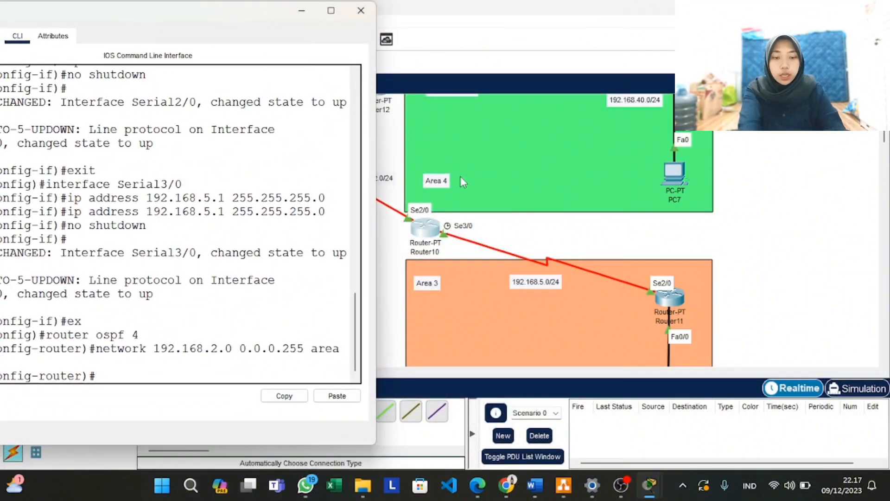
pyautogui.scroll(-1, 546, 283)
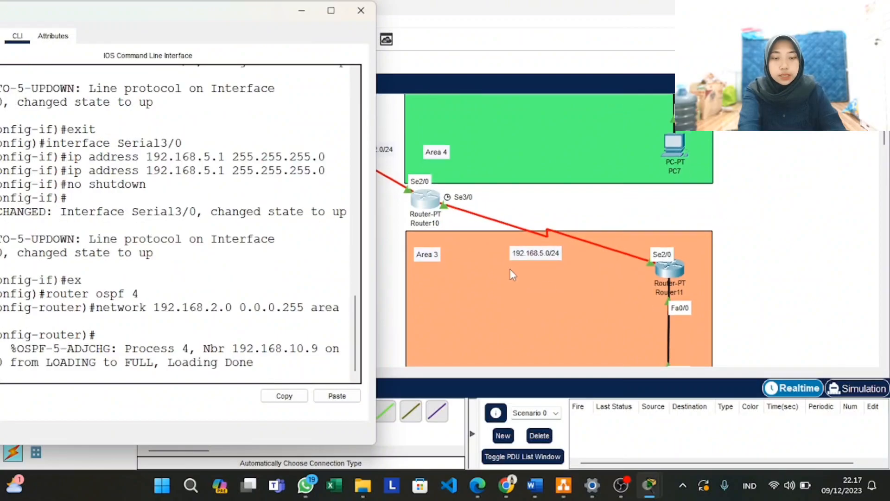
pyautogui.moveTo(206, 22); pyautogui.dragTo(319, 22)
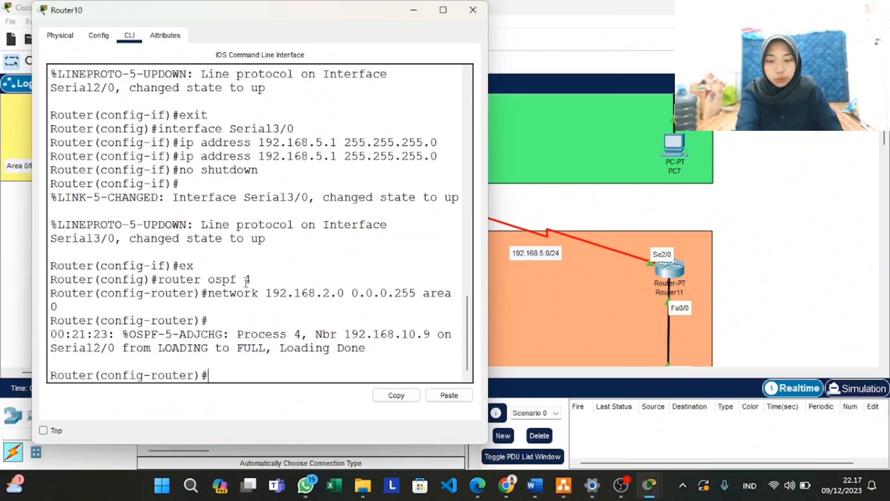
pyautogui.press('Up')
pyautogui.scroll(1, 246, 284)
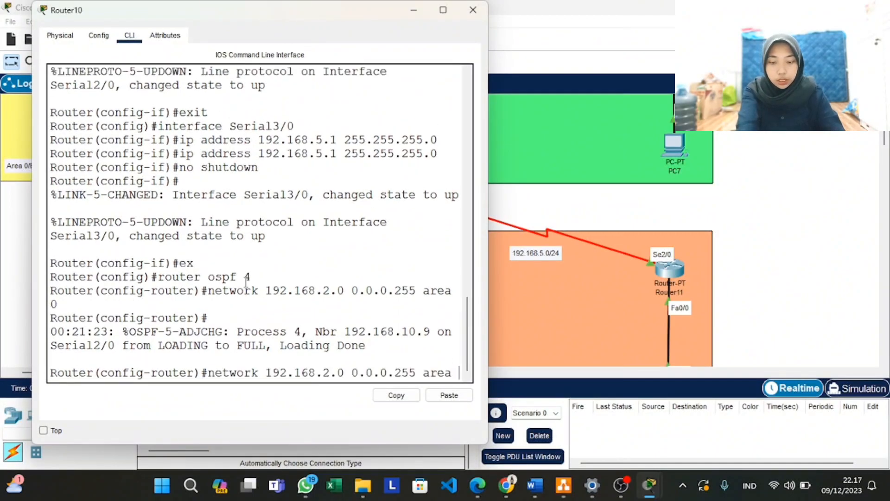
pyautogui.write('3')
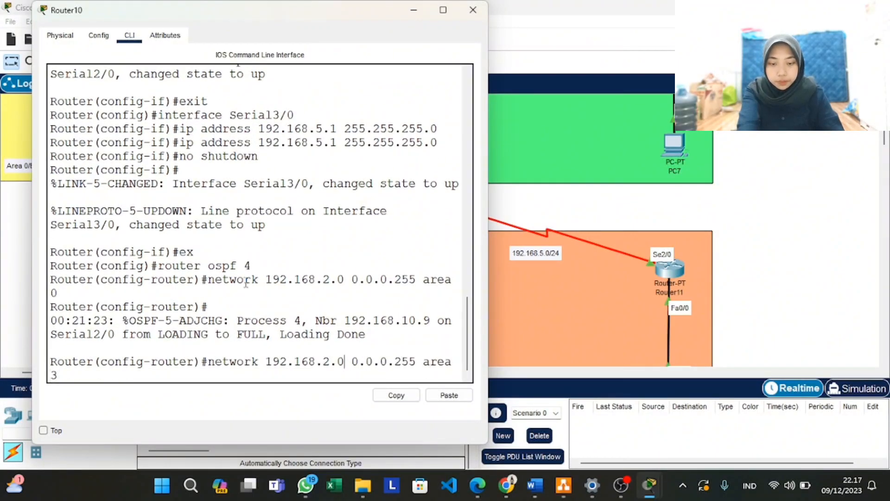
pyautogui.press('Left')
pyautogui.press('Left')
pyautogui.press('Left')
pyautogui.press('Left')
pyautogui.press('Left')
pyautogui.press('Left')
pyautogui.press('Left')
pyautogui.press('Left')
pyautogui.press('Left')
pyautogui.press('Left')
pyautogui.press('Left')
pyautogui.press('Left')
pyautogui.press('Left')
pyautogui.press('Left')
pyautogui.press('Left')
pyautogui.press('Left')
pyautogui.press('Left')
pyautogui.press('Left')
pyautogui.press('Left')
pyautogui.press('Left')
pyautogui.press('Delete')
pyautogui.write('5')
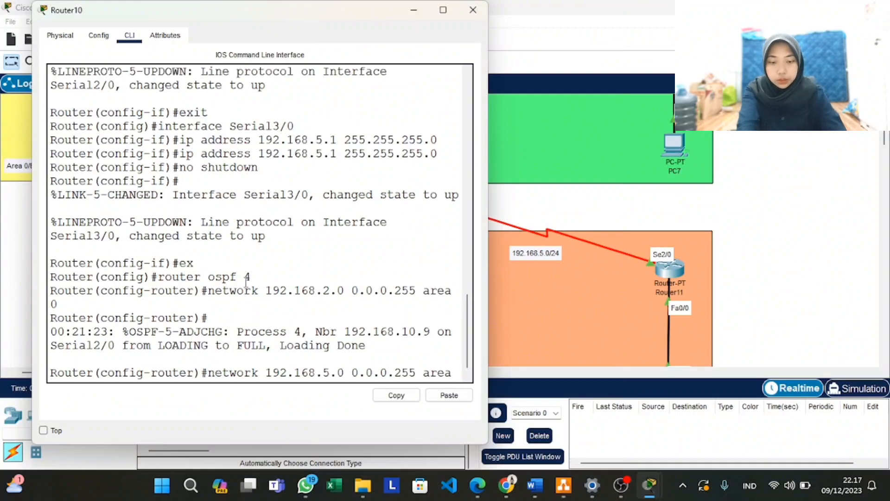
pyautogui.press('Return')
pyautogui.hotkey('ctrl', 'z')
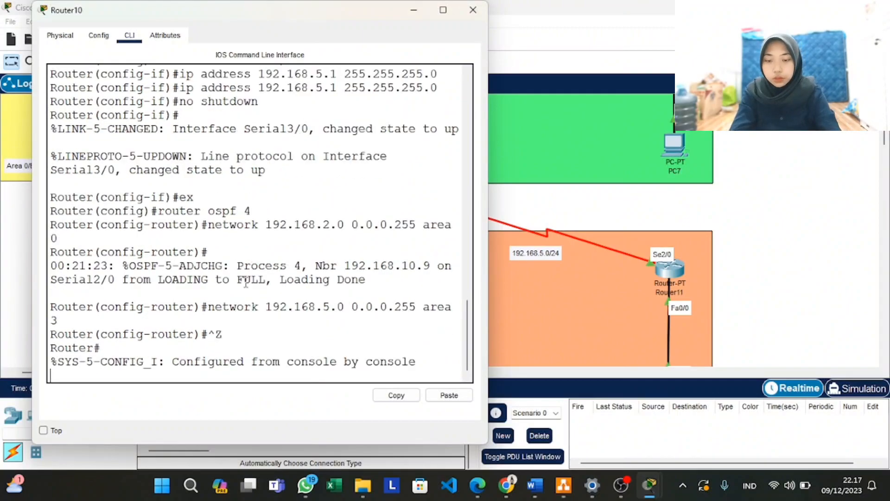
pyautogui.press('Return')
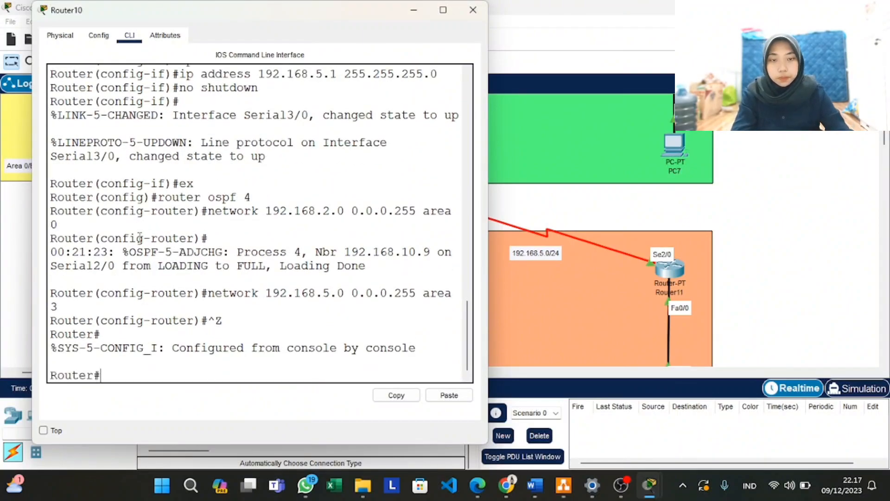
pyautogui.click(473, 10)
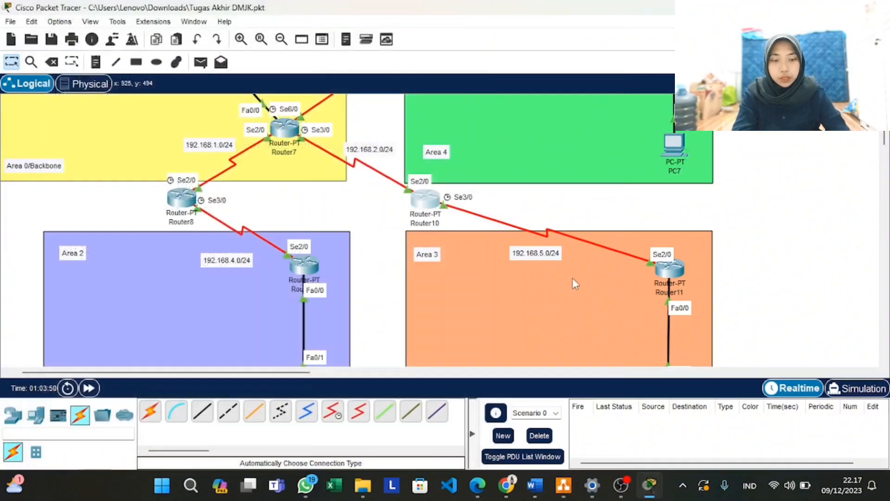
# Open the command line of Router11, leave interface configuration and start OSPF routing with process ID 5
pyautogui.scroll(-1, 573, 280)
pyautogui.scroll(-2, 573, 279)
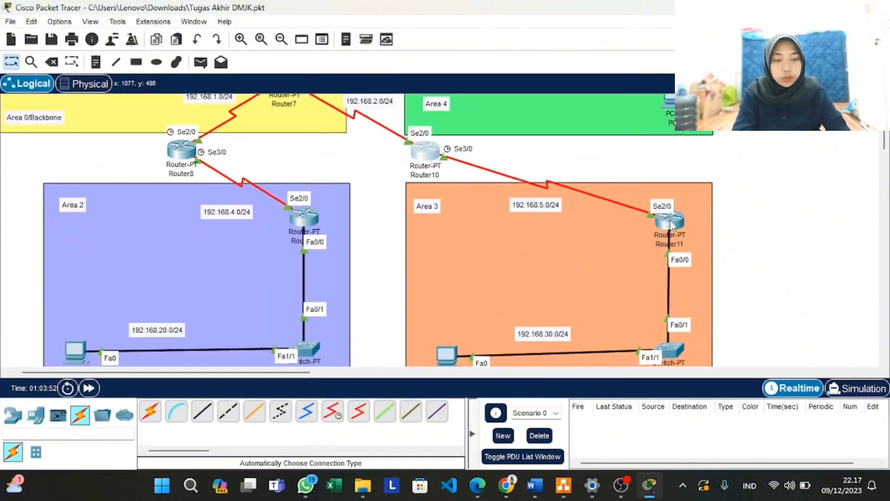
pyautogui.click(672, 226)
pyautogui.click(314, 38)
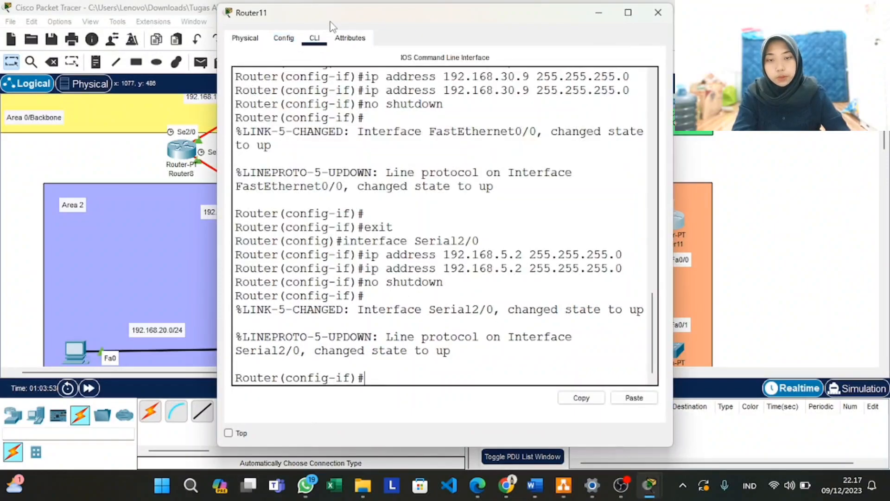
pyautogui.moveTo(335, 13); pyautogui.dragTo(116, 28)
pyautogui.write('ex')
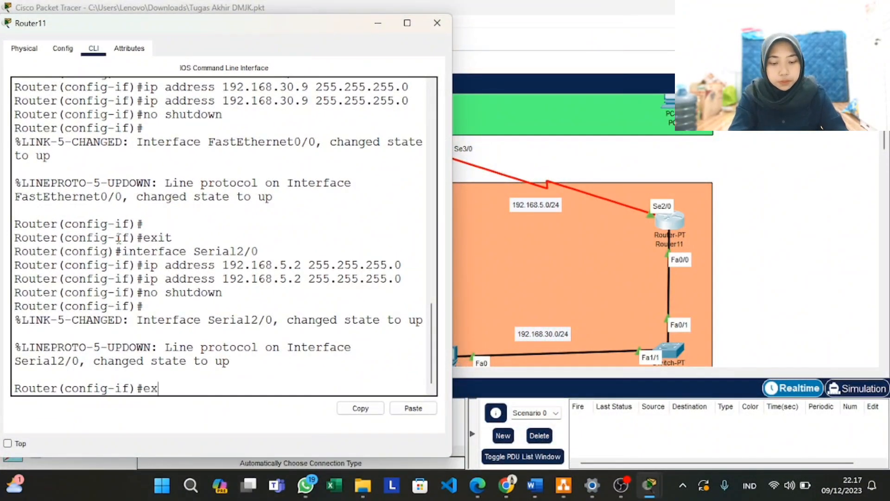
pyautogui.press('Return')
pyautogui.write('router ospf 5')
pyautogui.press('Return')
# Advertise Router11's link network to Router10, 192.168.5.0 with wildcard mask 0.0.0.255, in area 3
pyautogui.write('netw')
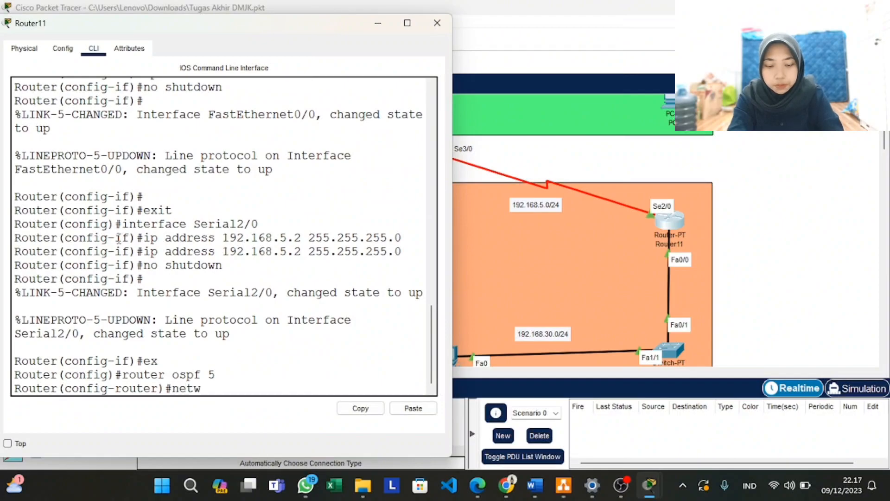
pyautogui.write('ork')
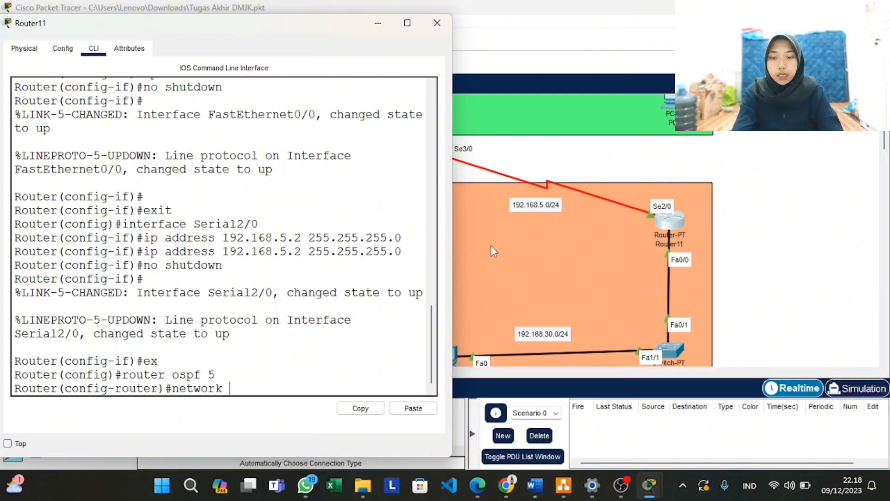
pyautogui.write('192.16')
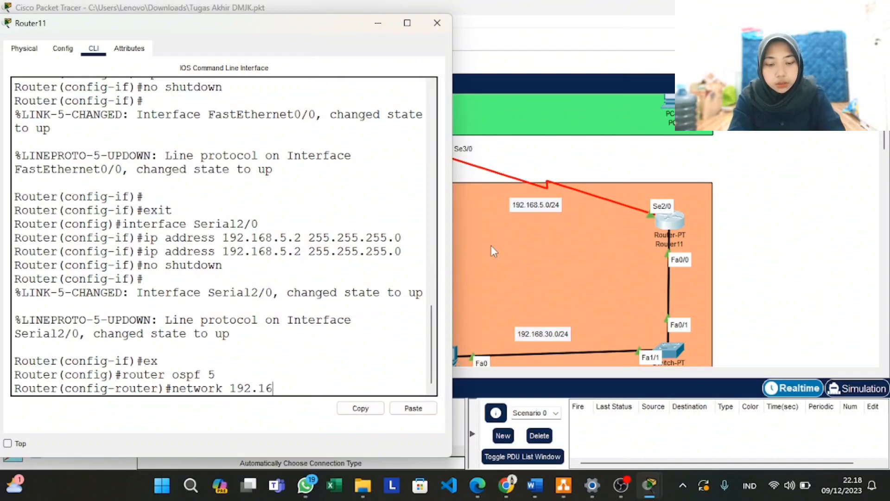
pyautogui.write('8.50')
pyautogui.press('BackSpace')
pyautogui.write('.0 0.0.0.255 ')
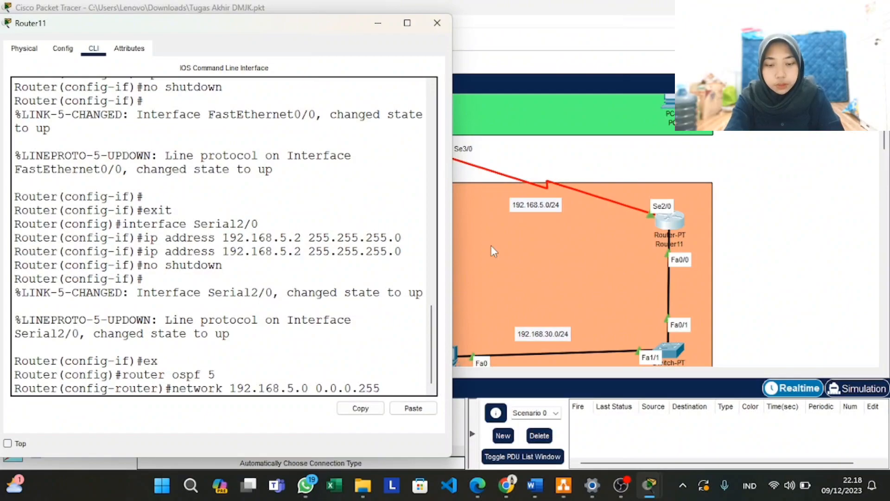
pyautogui.write('area')
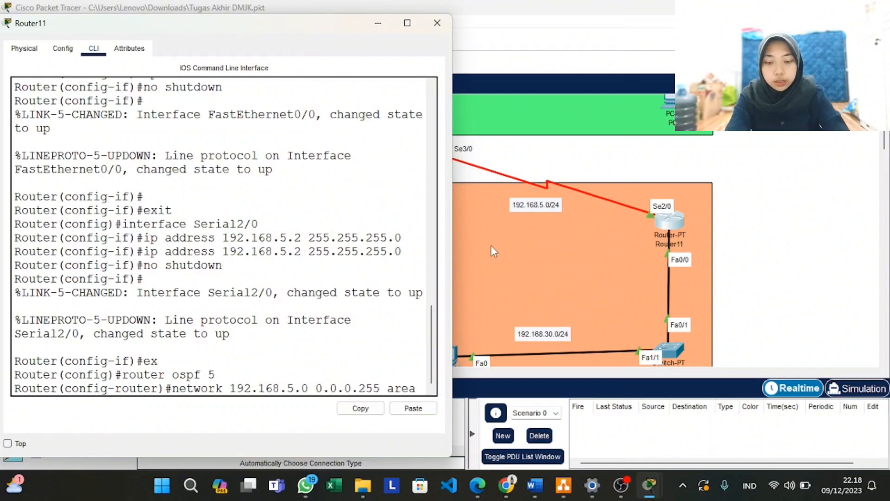
pyautogui.write(' 3')
pyautogui.press('Return')
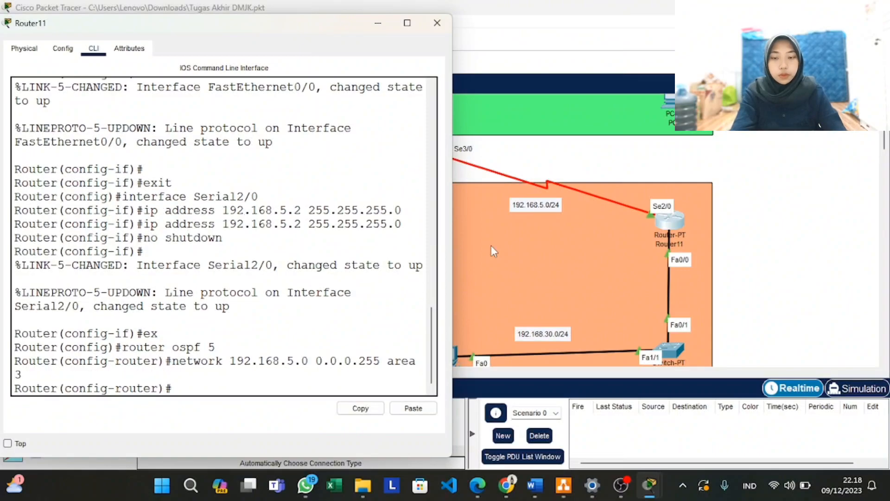
# Advertise network 192.168.30.0 with wildcard mask 0.0.0.255 in area 3 on Router11, return to privileged mode and close the router's window
pyautogui.scroll(-2, 581, 273)
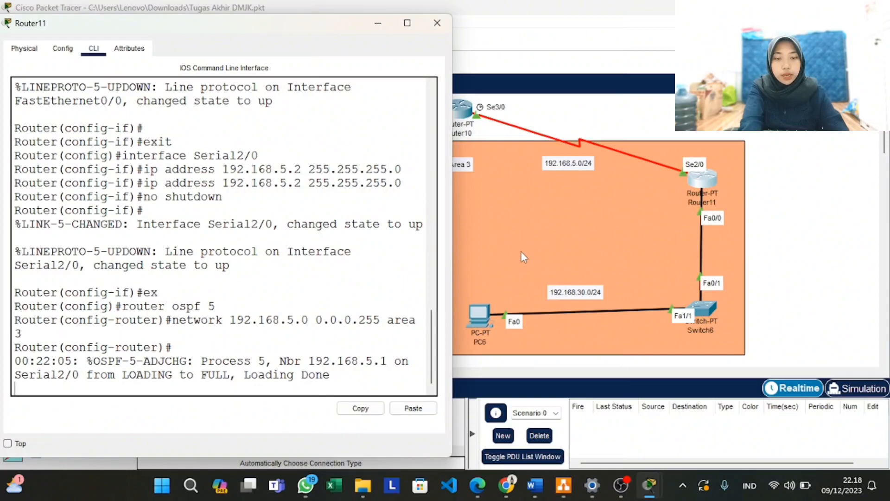
pyautogui.press('Return')
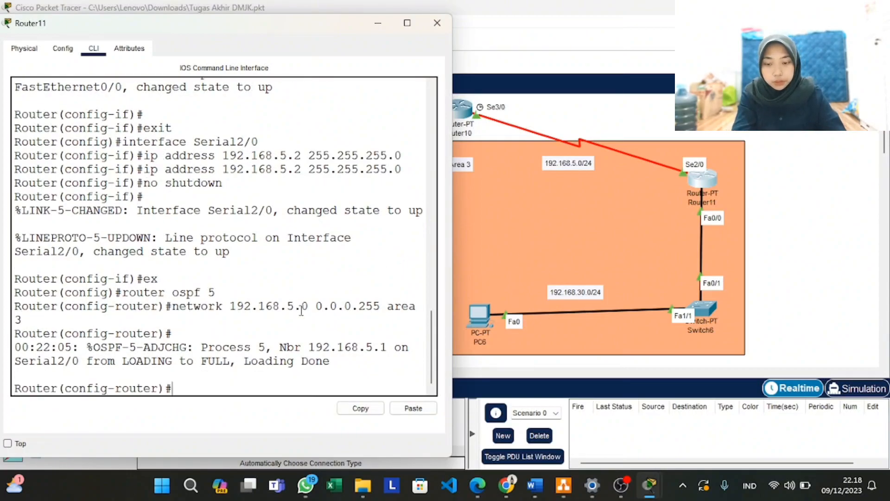
pyautogui.press('Up')
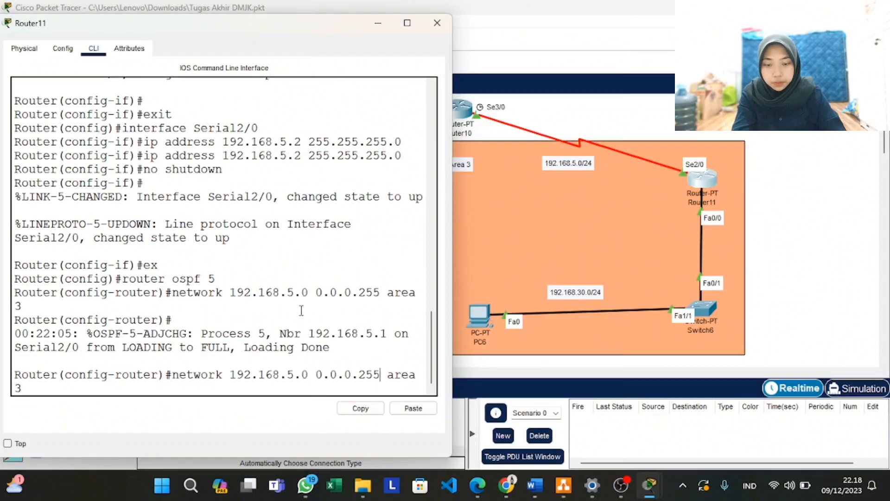
pyautogui.press('BackSpace')
pyautogui.write('30')
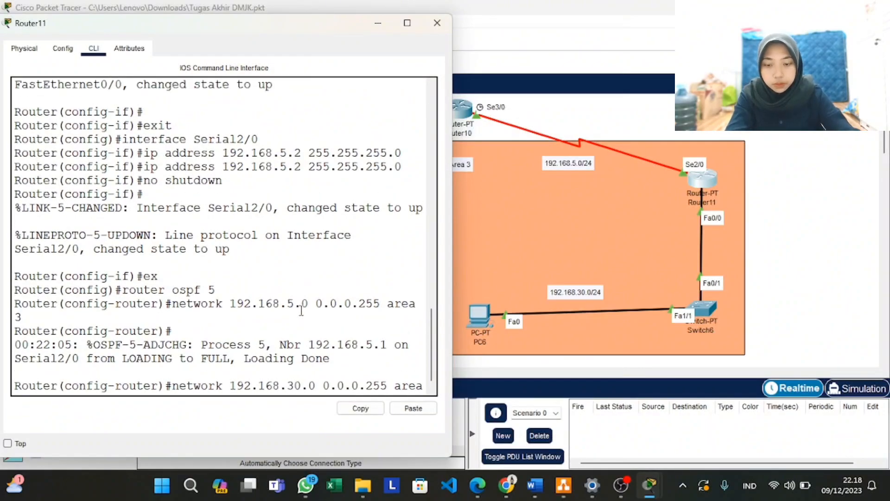
pyautogui.press('Return')
pyautogui.hotkey('ctrl', 'z')
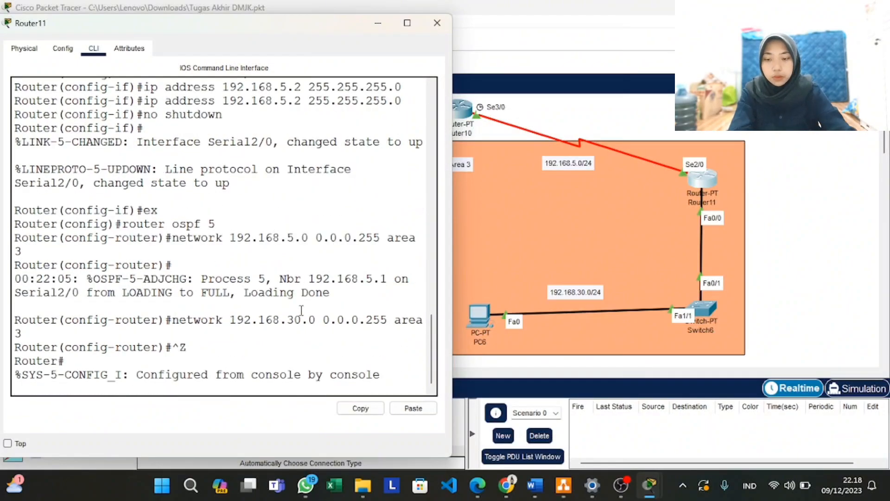
pyautogui.press('Return')
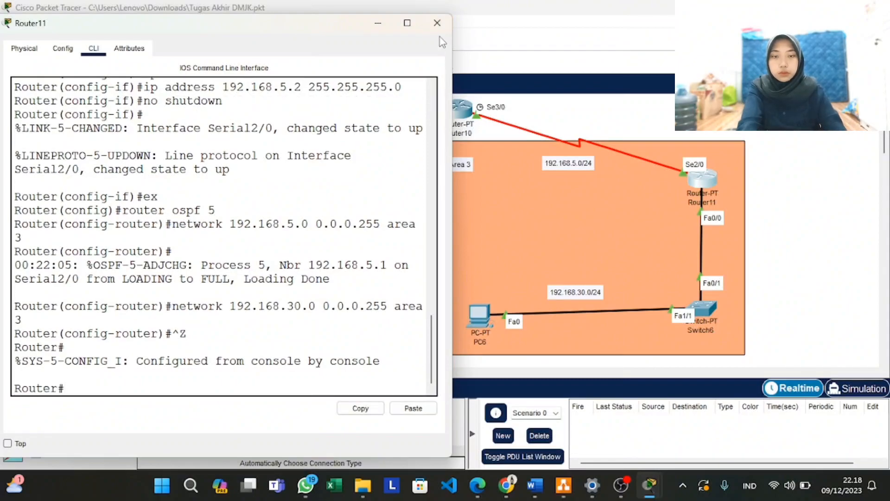
pyautogui.click(439, 24)
# Open the command line of Router12, leave interface configuration and start OSPF routing with process ID 6
pyautogui.scroll(5, 461, 181)
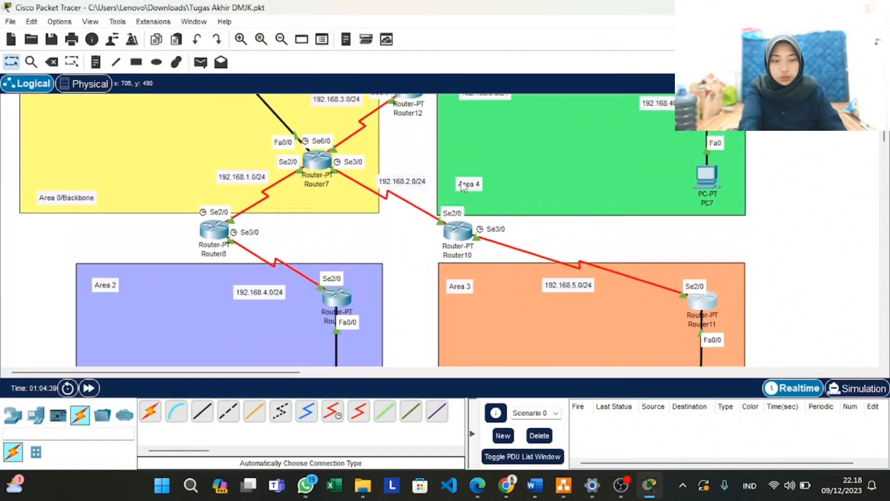
pyautogui.scroll(1, 462, 185)
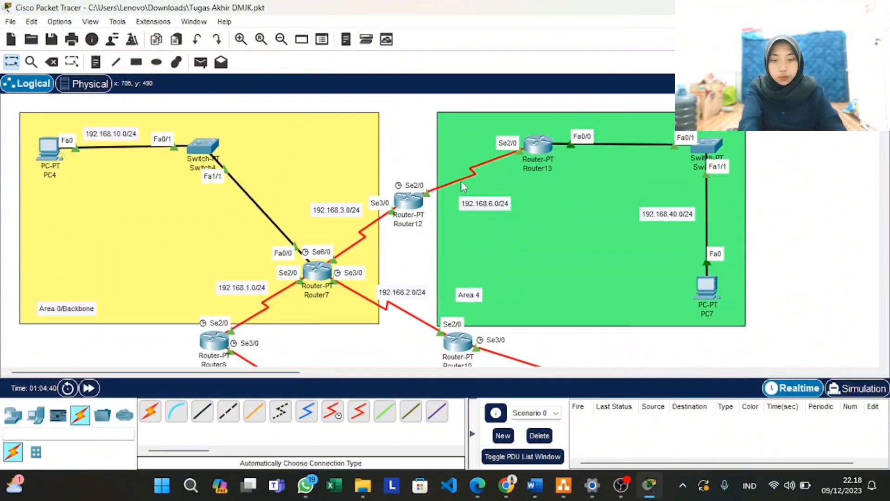
pyautogui.click(403, 201)
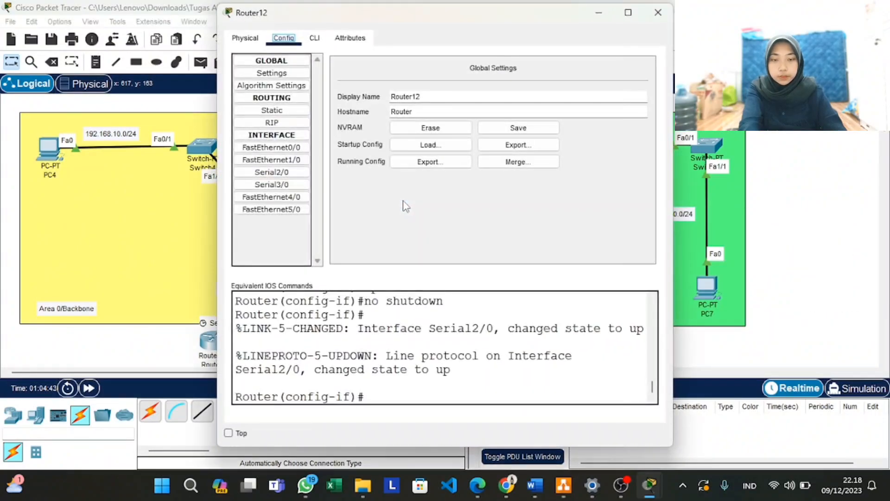
pyautogui.moveTo(357, 10); pyautogui.dragTo(582, 26)
pyautogui.click(536, 48)
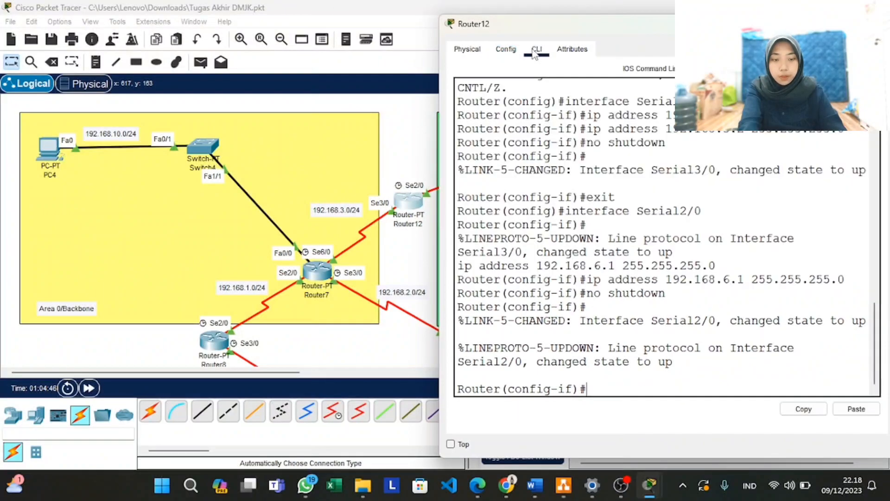
pyautogui.write('ex')
pyautogui.press('Return')
pyautogui.write('router os')
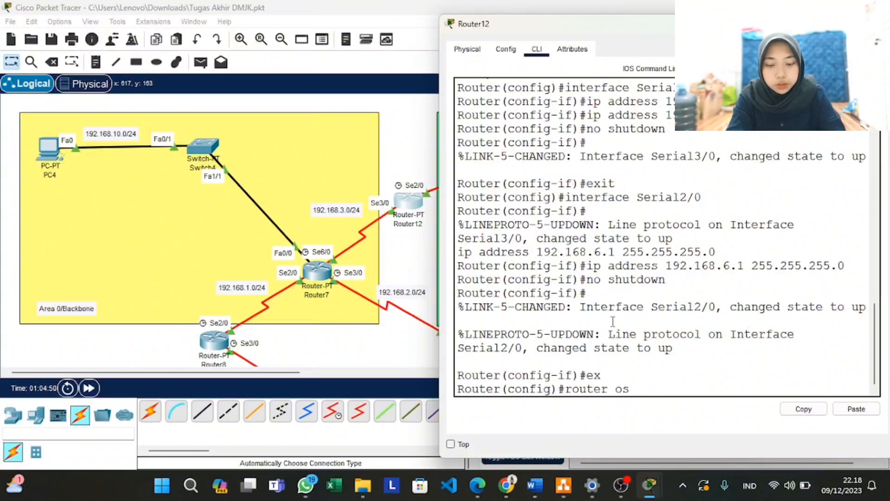
pyautogui.write('pf 6')
pyautogui.press('Return')
# Advertise Router12's link network to Router7, 192.168.3.0 with wildcard mask 0.0.0.255, in area 0
pyautogui.write('network')
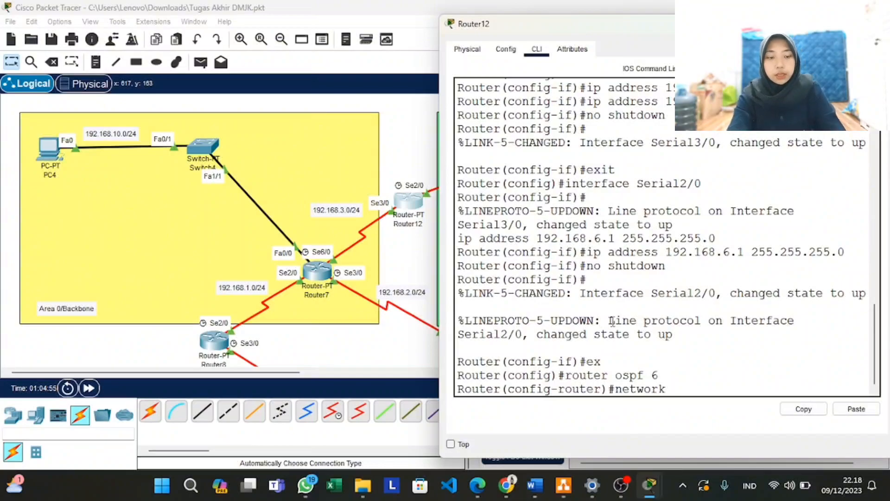
pyautogui.hscroll(2, 376, 318)
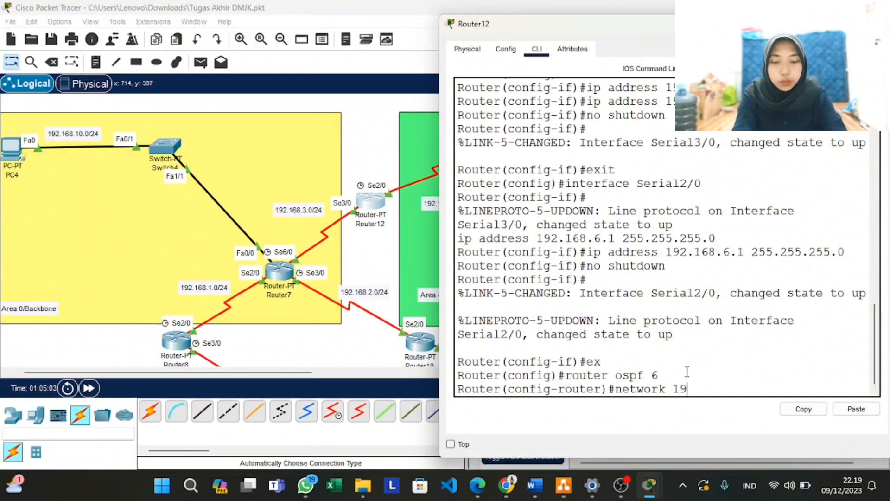
pyautogui.write('2.168.3.0 0.0.0.255.')
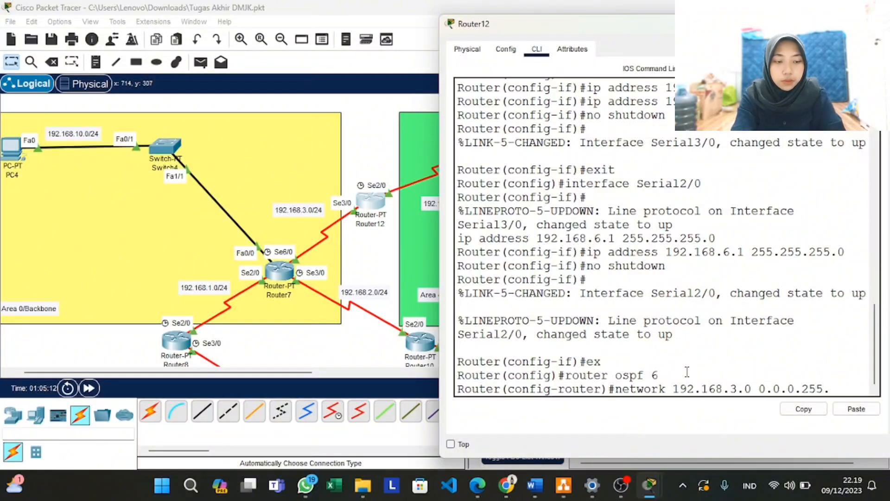
pyautogui.press('BackSpace')
pyautogui.write(' area')
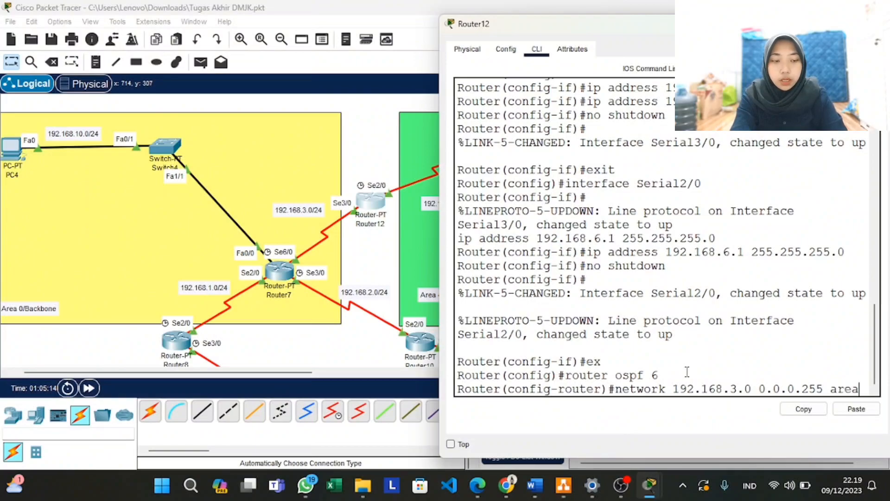
pyautogui.write(' 0')
pyautogui.press('Return')
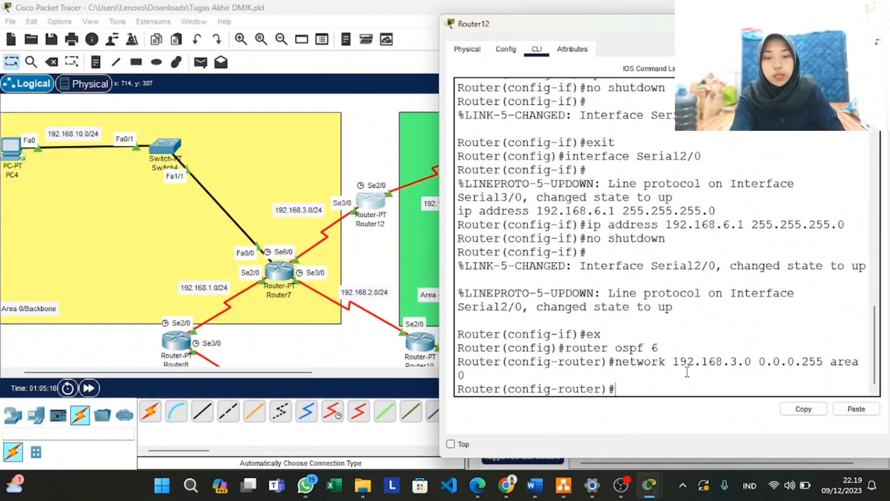
# Advertise network 192.168.6.0 with wildcard mask 0.0.0.255 in area 4 on Router12, return to privileged mode and close the router's window
pyautogui.moveTo(538, 26); pyautogui.dragTo(48, 49)
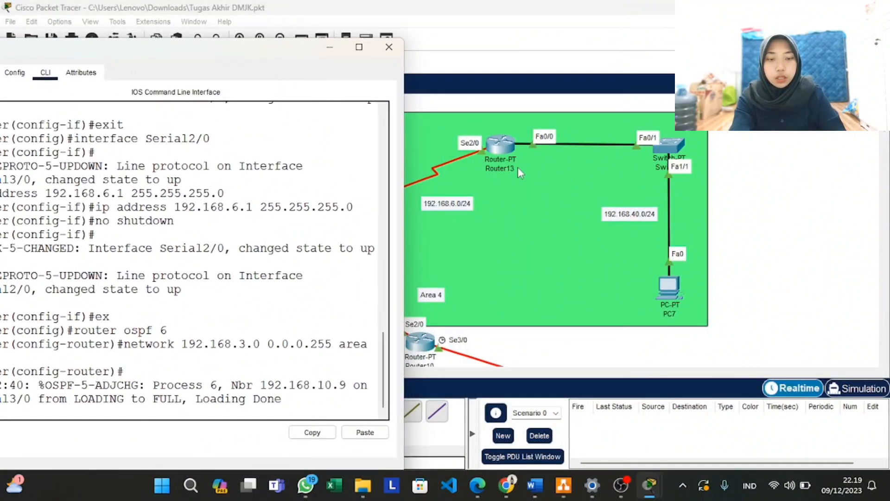
pyautogui.hscroll(-1, 566, 204)
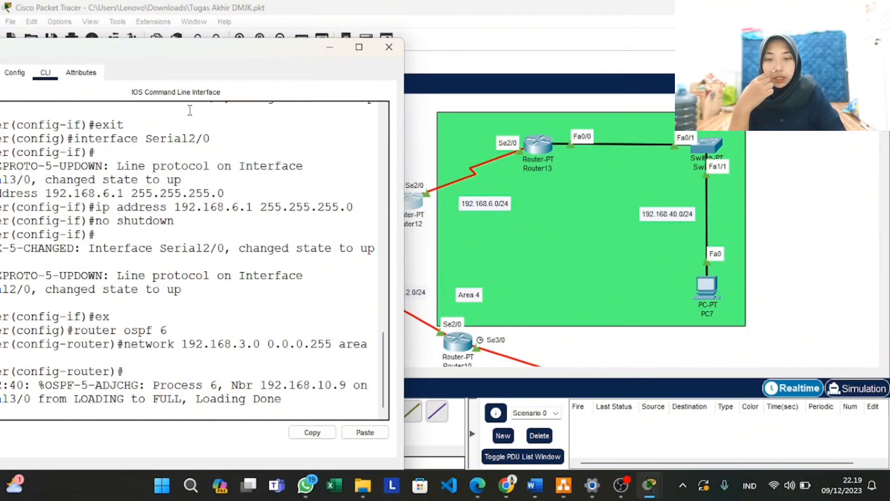
pyautogui.moveTo(168, 47); pyautogui.dragTo(229, 25)
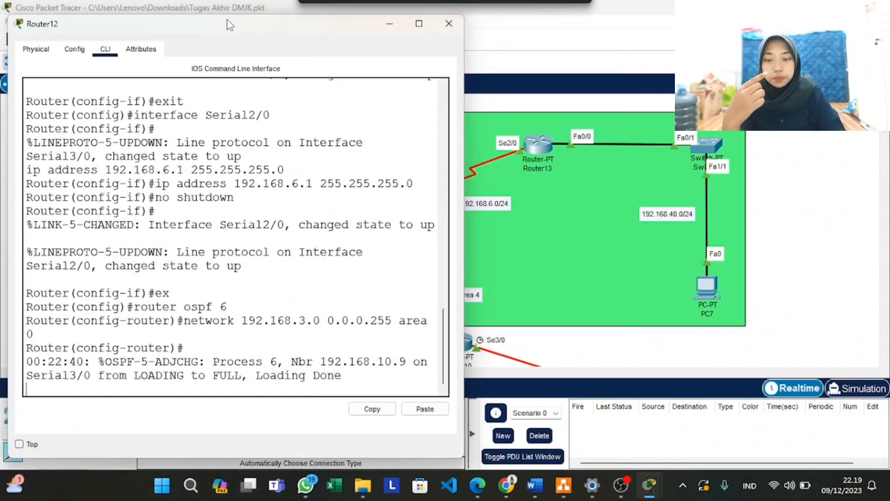
pyautogui.write('network 192.168.3.0 0.0.0.255 area 0')
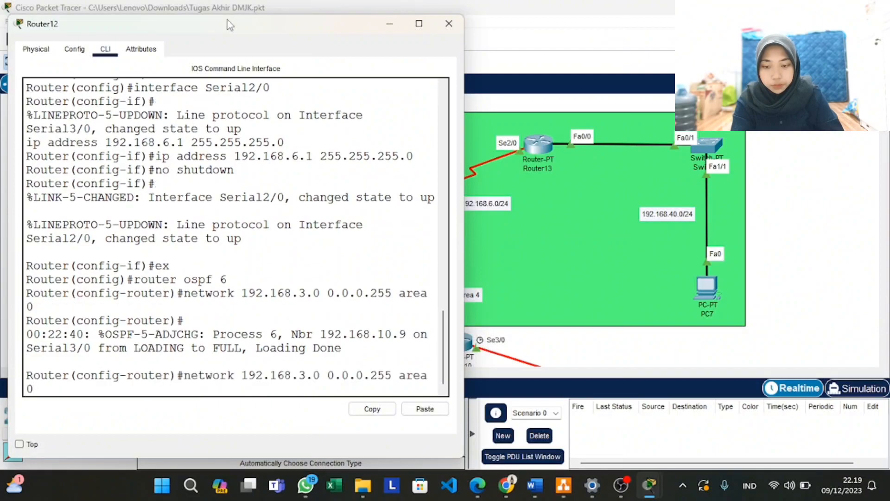
pyautogui.press('BackSpace')
pyautogui.write('4')
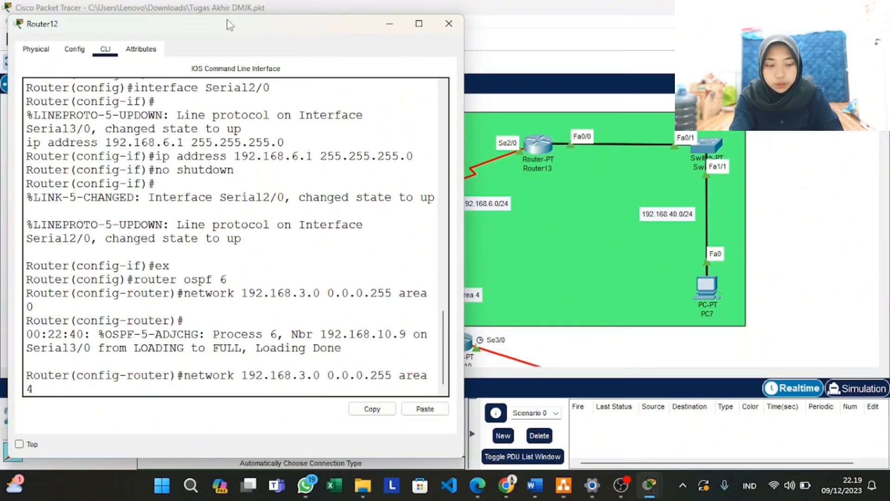
pyautogui.press('BackSpace')
pyautogui.write('6')
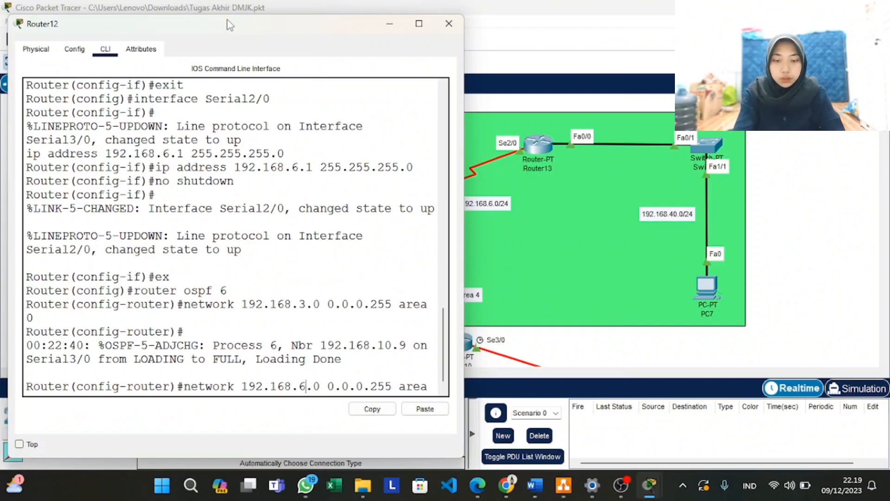
pyautogui.press('Return')
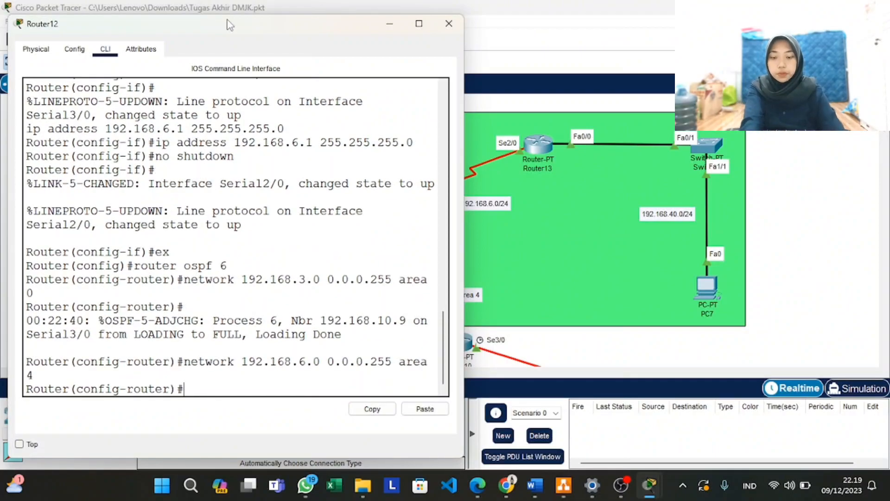
pyautogui.hotkey('ctrl', 'z')
pyautogui.press('Return')
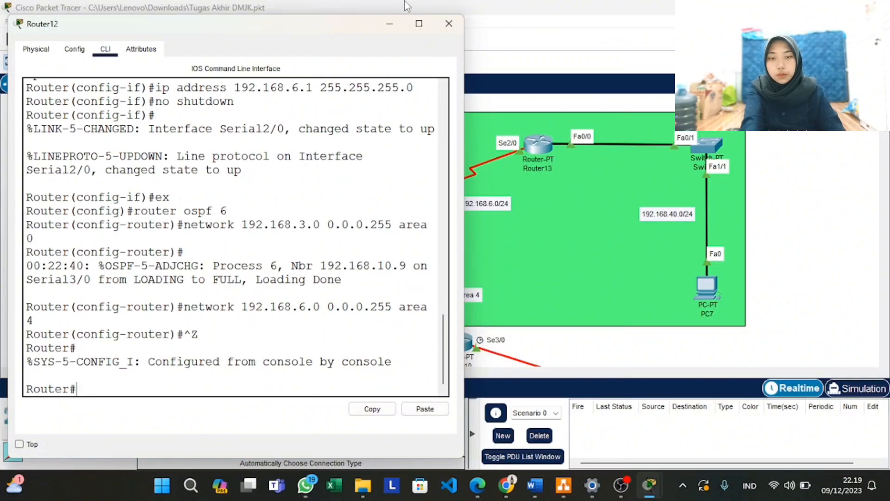
pyautogui.click(448, 23)
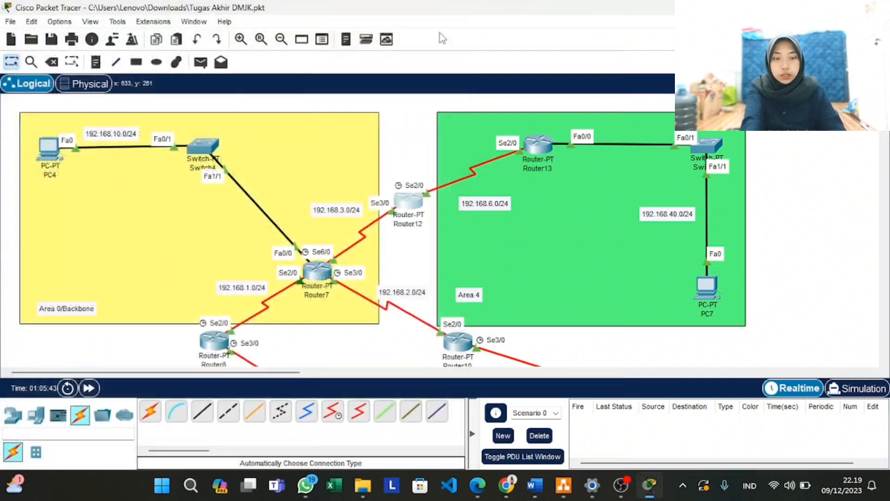
# Open the command line of Router13, leave interface configuration and start OSPF routing with process ID 7
pyautogui.click(548, 145)
pyautogui.click(314, 37)
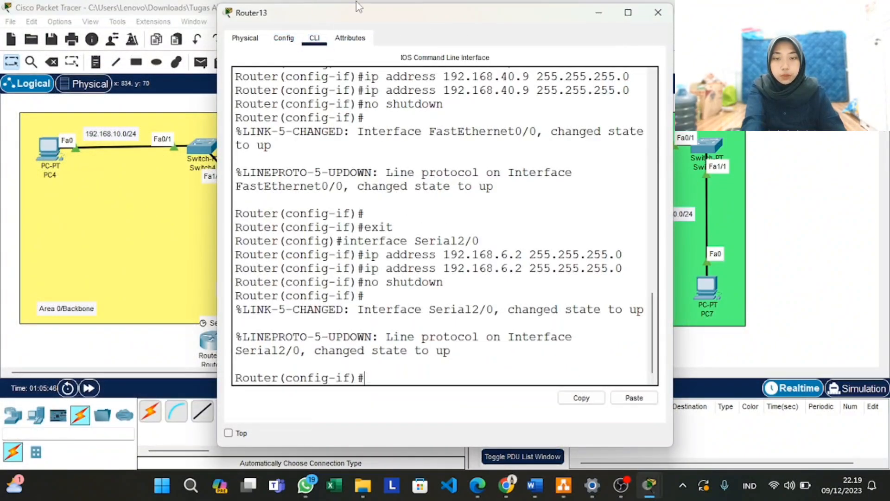
pyautogui.moveTo(352, 10); pyautogui.dragTo(117, 32)
pyautogui.write('ex')
pyautogui.press('Return')
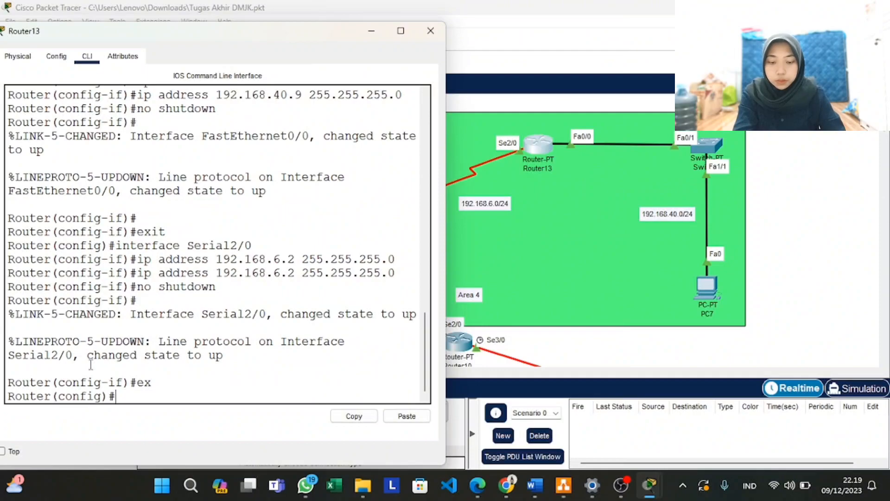
pyautogui.write('router')
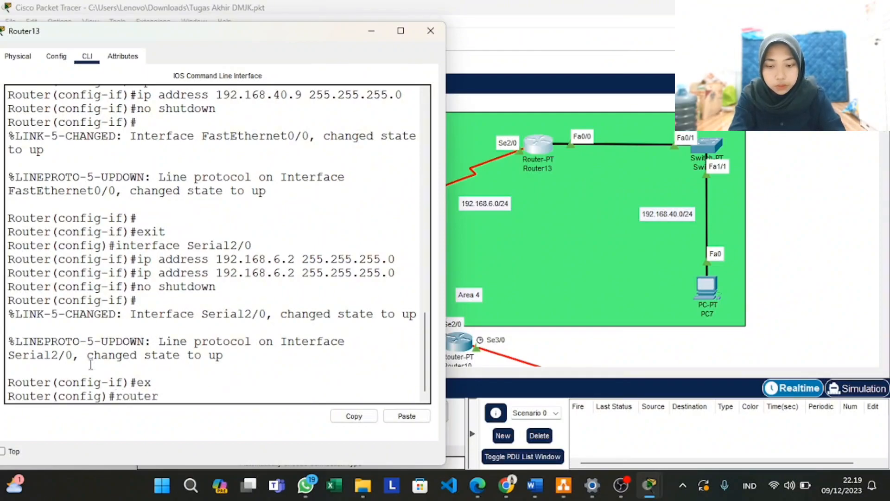
pyautogui.write(' ospf 7')
pyautogui.press('Return')
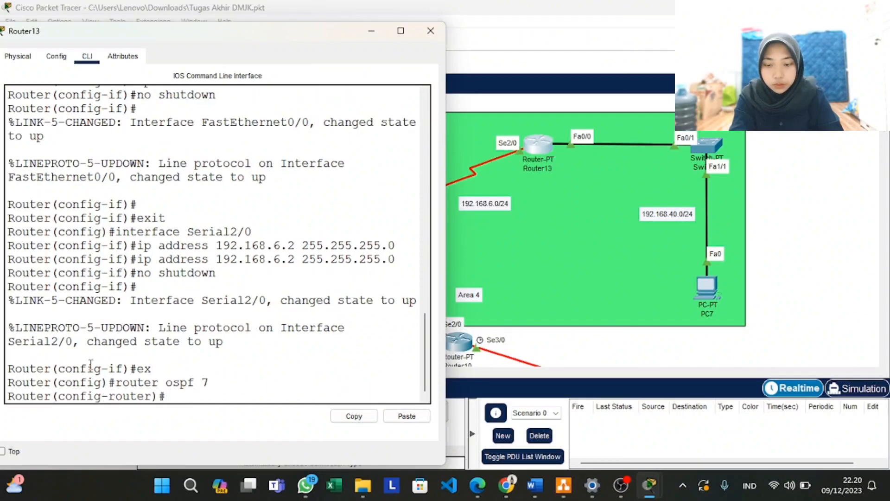
# Advertise Router13's link network to Router12, 192.168.6.0 with wildcard mask 0.0.0.255, in area 4
pyautogui.write('network')
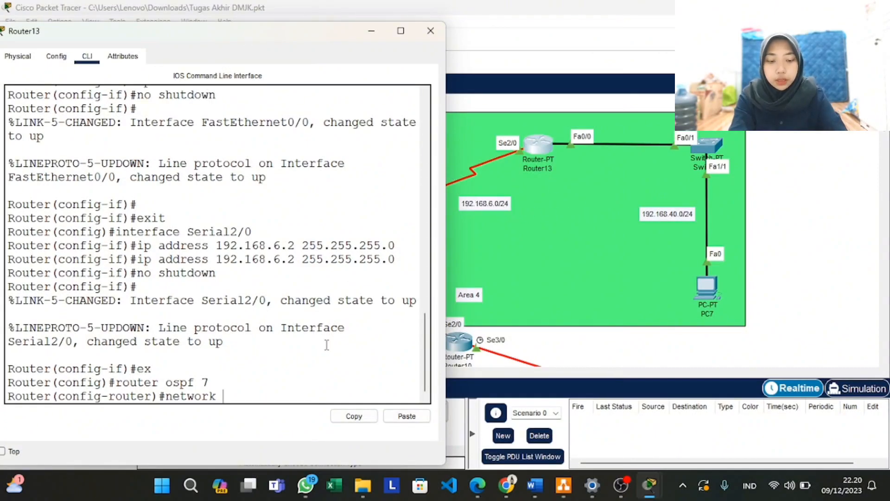
pyautogui.write('192.168.6')
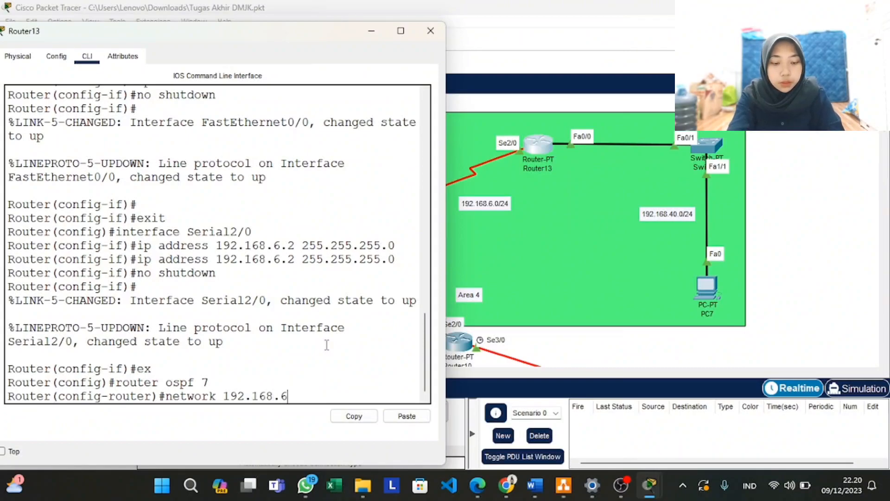
pyautogui.write('.0 0.0.0.255 area')
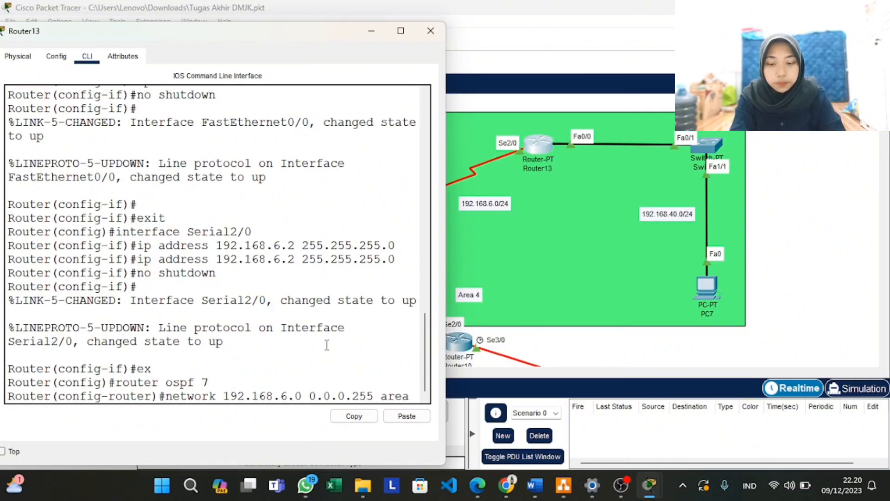
pyautogui.write(' 4')
pyautogui.press('Return')
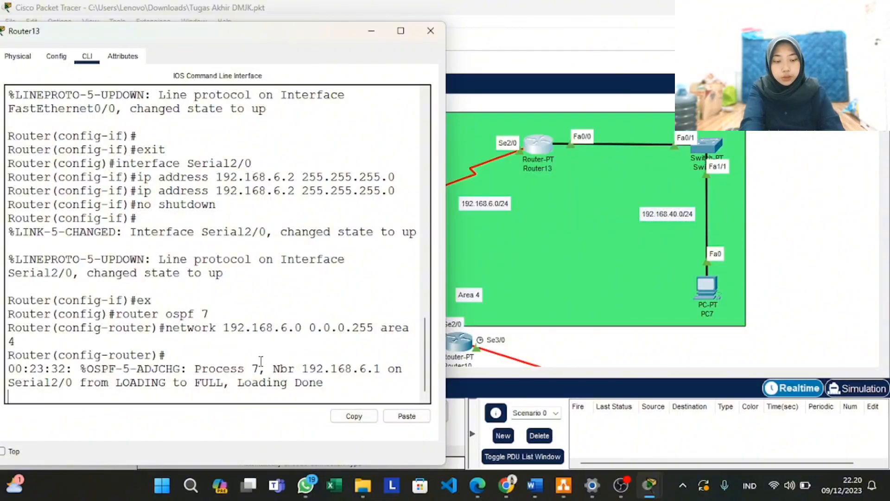
pyautogui.press('Return')
# Advertise network 192.168.40.0 with wildcard mask 0.0.0.255 in area 4 on Router13, return to privileged mode and close the router's window
pyautogui.press('Up')
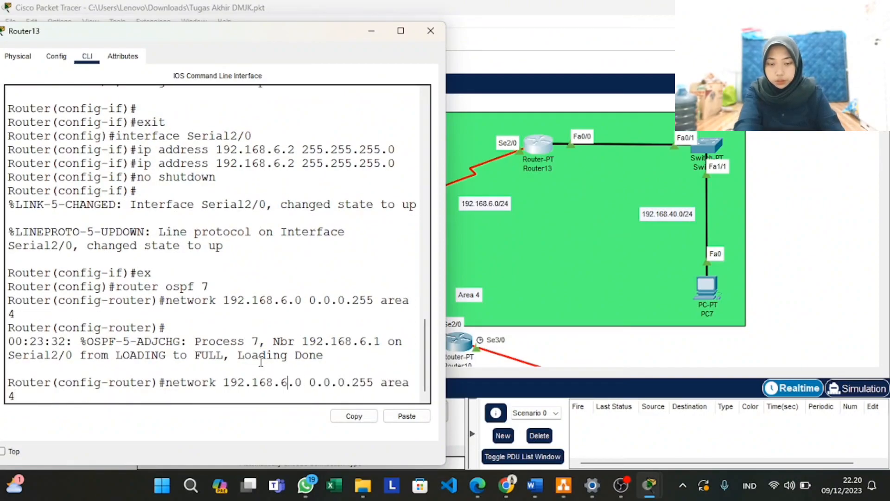
pyautogui.press('BackSpace')
pyautogui.write('40')
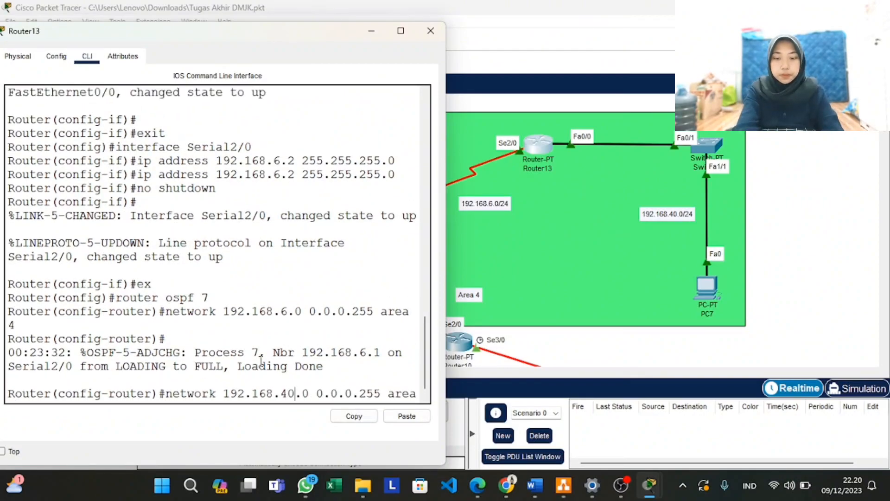
pyautogui.press('Return')
pyautogui.hotkey('ctrl', 'z')
pyautogui.press('Return')
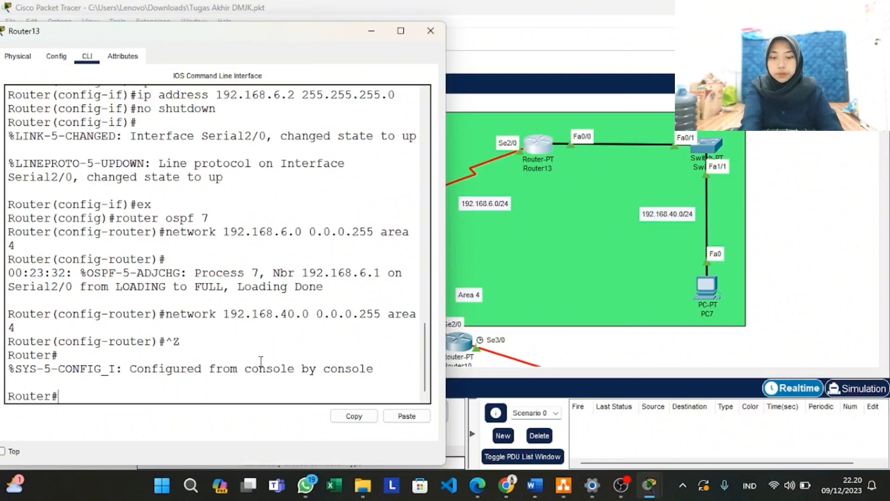
pyautogui.click(430, 31)
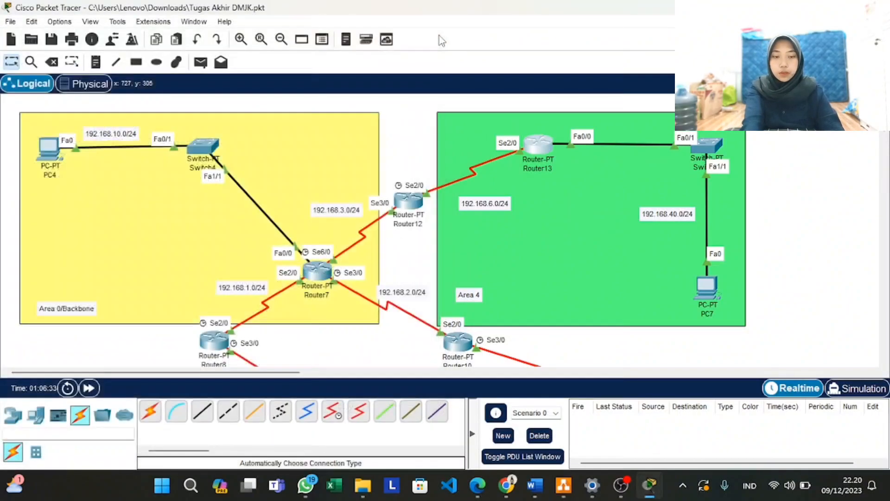
# Fast-forward the simulation time of the network
pyautogui.click(89, 388)
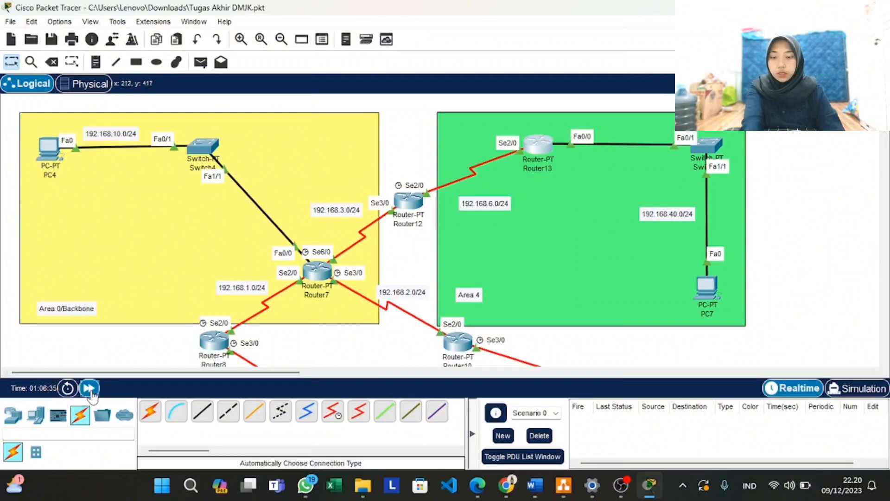
pyautogui.click(89, 387)
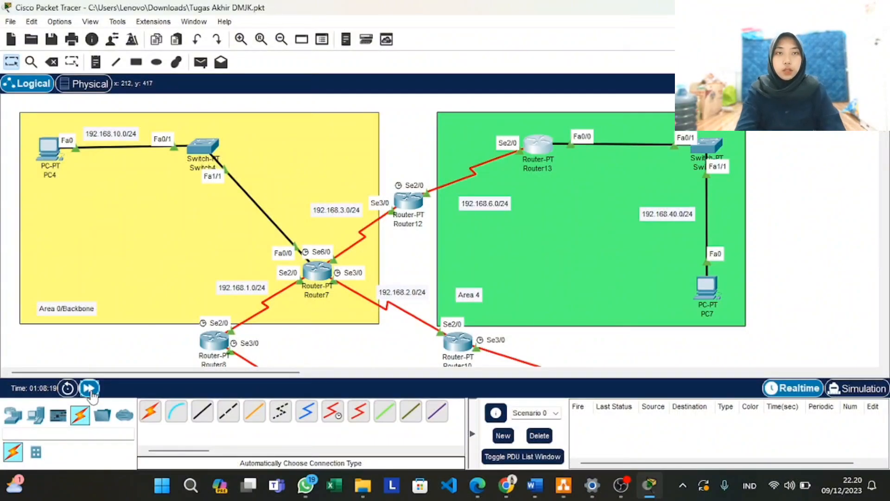
# Open Router7's command line, examine its routing table with show ip route, and close the router's window
pyautogui.scroll(-1, 213, 250)
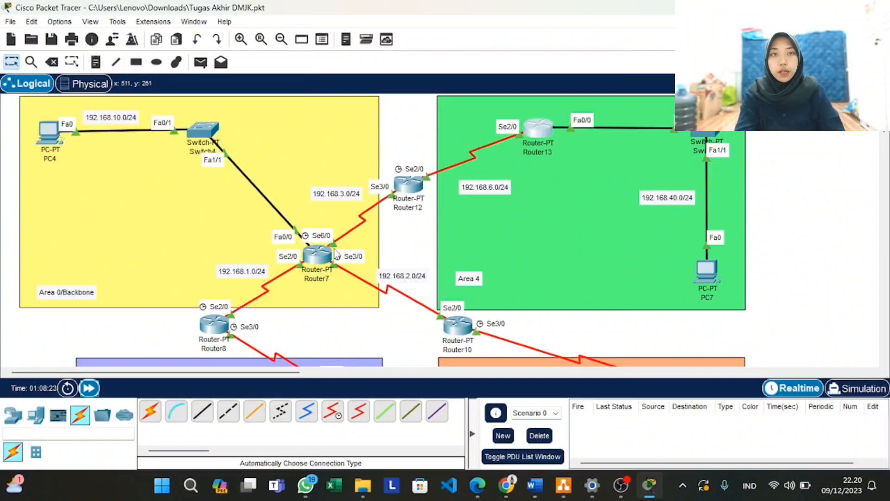
pyautogui.click(324, 257)
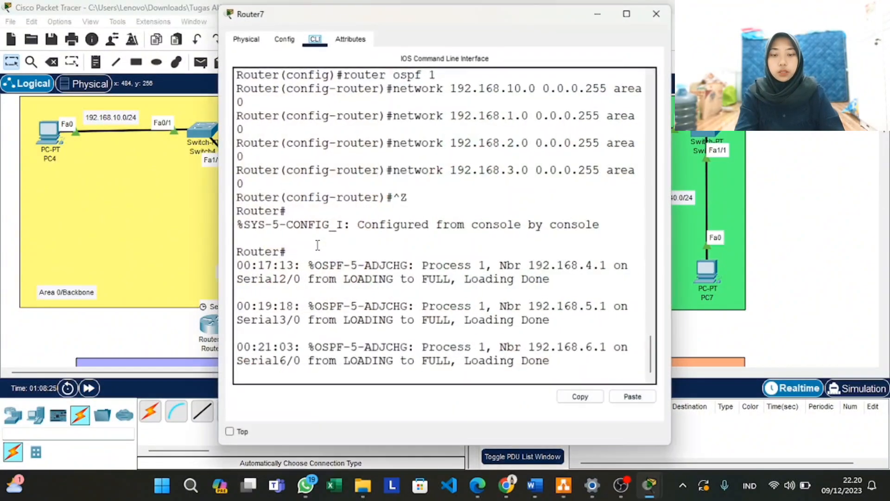
pyautogui.click(302, 371)
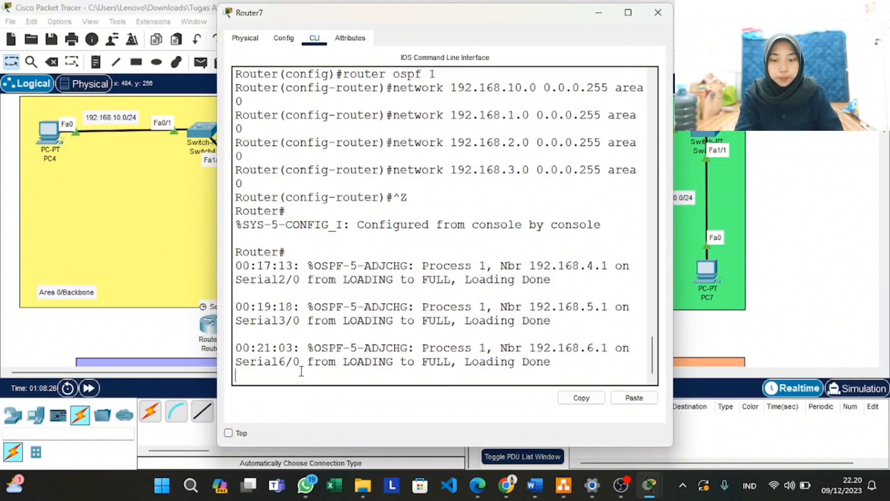
pyautogui.press('Return')
pyautogui.write('shor')
pyautogui.write('e')
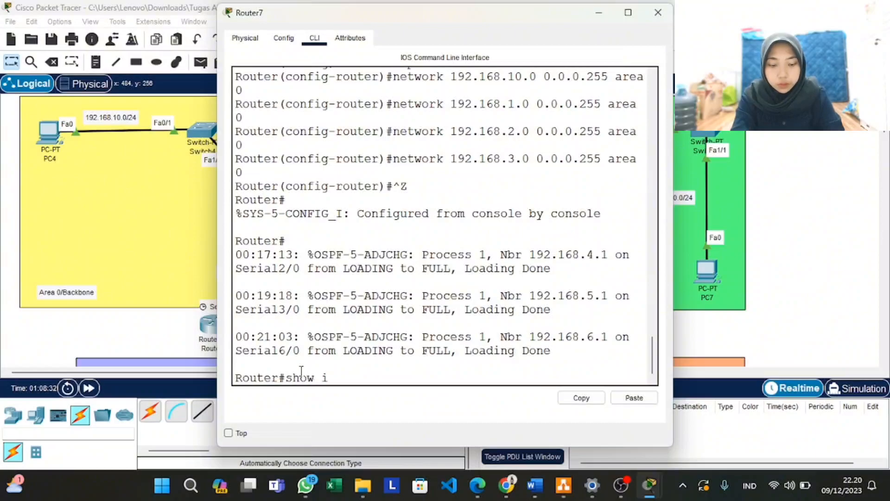
pyautogui.write('route')
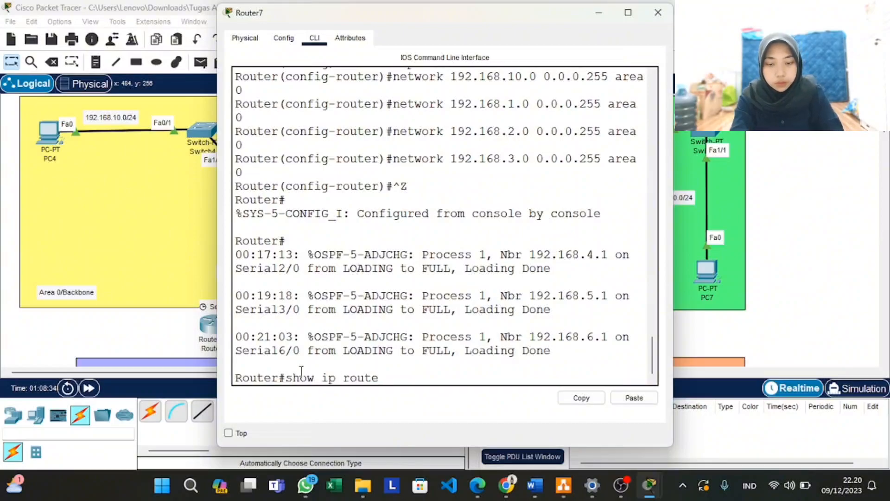
pyautogui.press('Return')
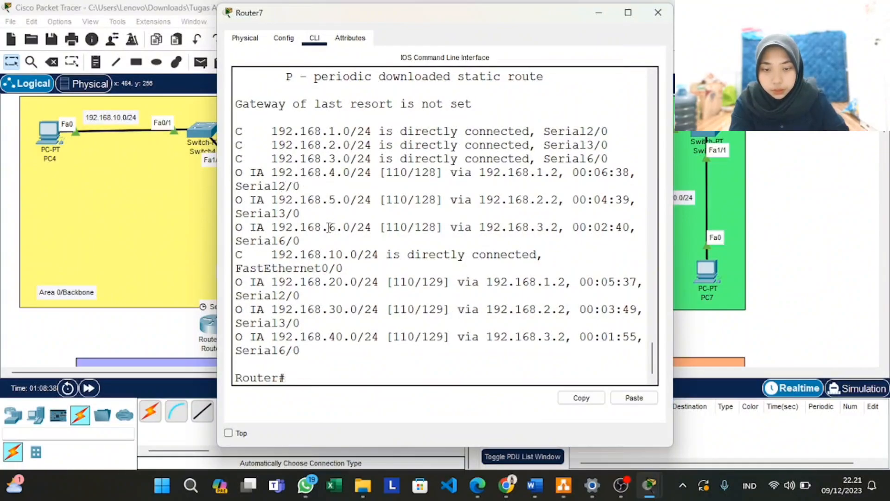
pyautogui.scroll(-1, 331, 254)
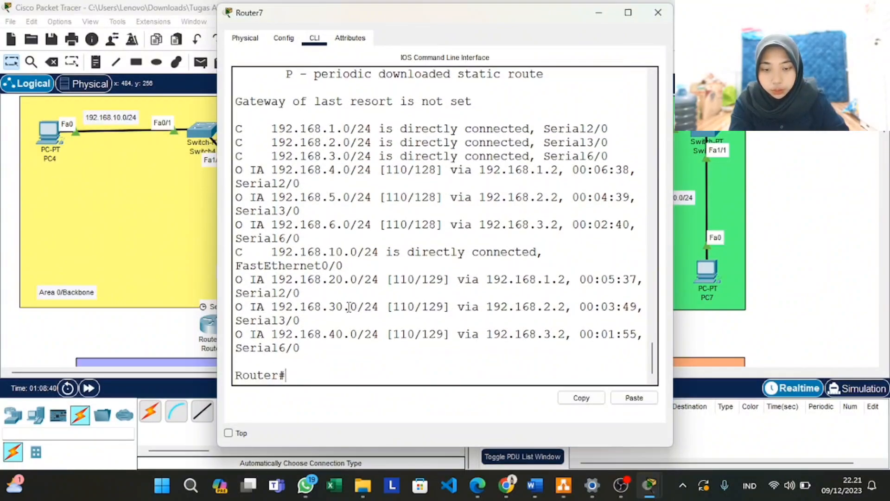
pyautogui.click(658, 13)
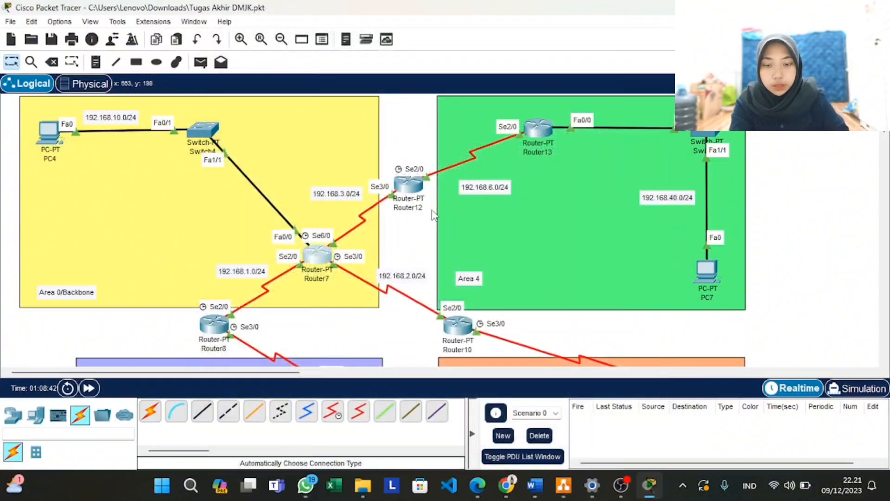
# Examine Router8's routing table with show ip route and close the router's window
pyautogui.scroll(-3, 435, 213)
pyautogui.click(214, 210)
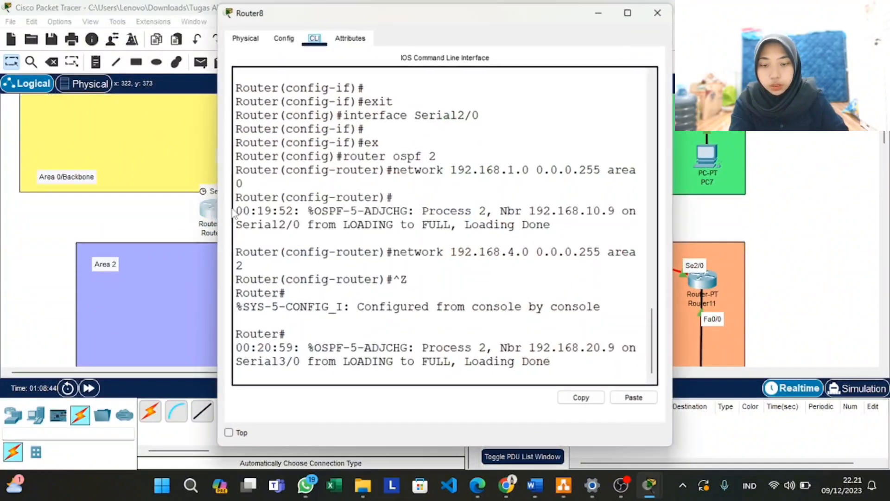
pyautogui.press('Return')
pyautogui.write('show ip route')
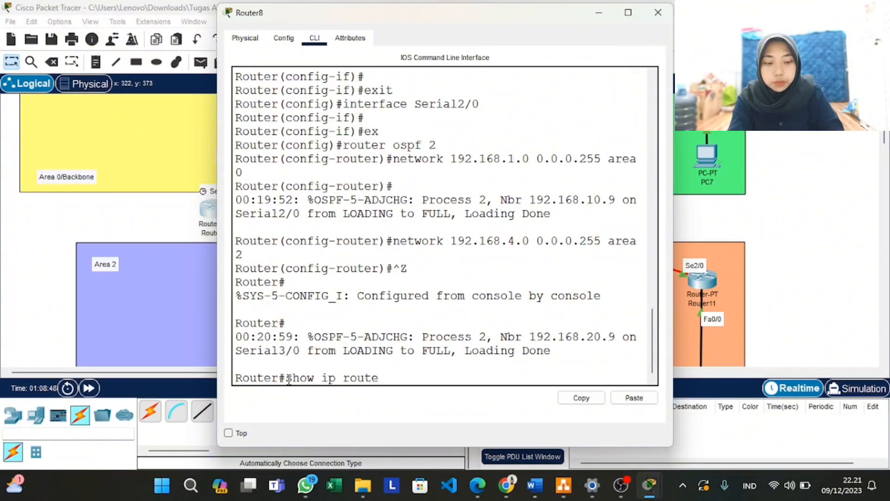
pyautogui.press('Return')
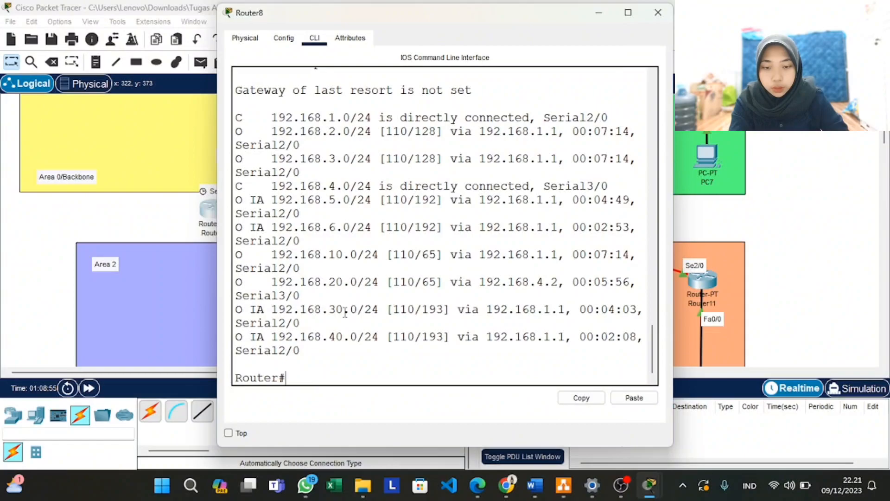
pyautogui.click(658, 12)
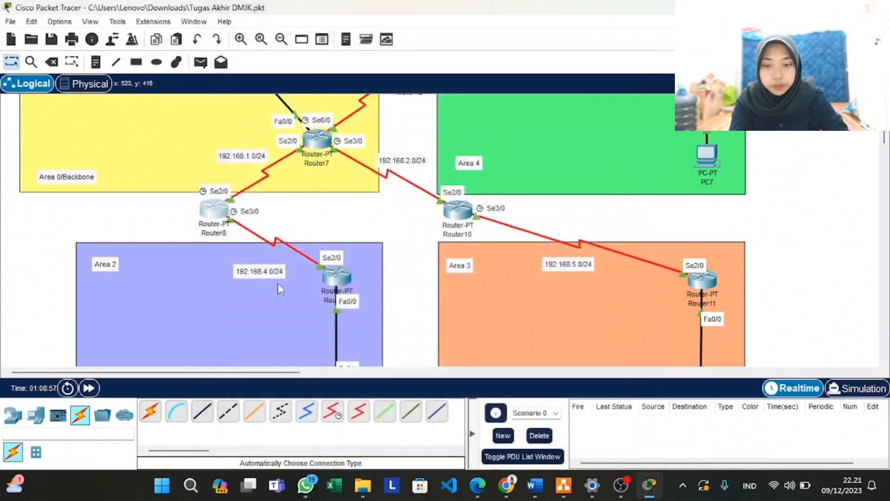
# Examine Router9's routing table in area 2 with show ip route and close the router's window
pyautogui.hscroll(3, 316, 256)
pyautogui.scroll(-3, 228, 306)
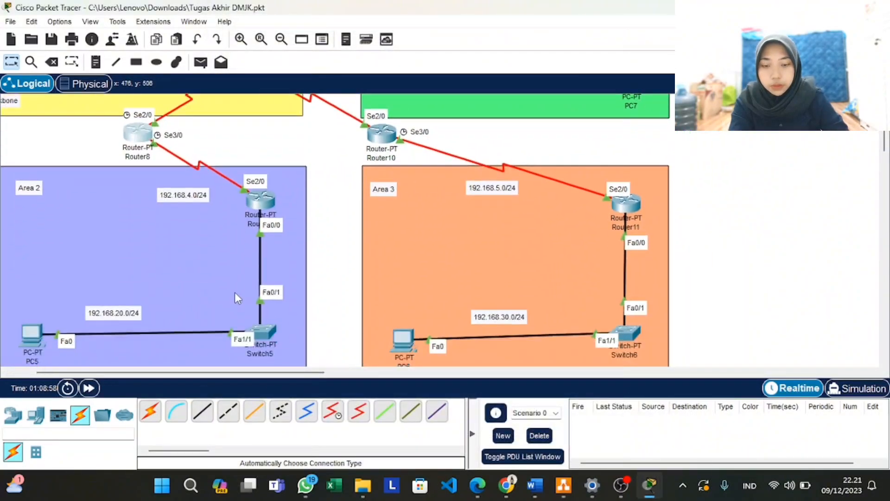
pyautogui.click(260, 202)
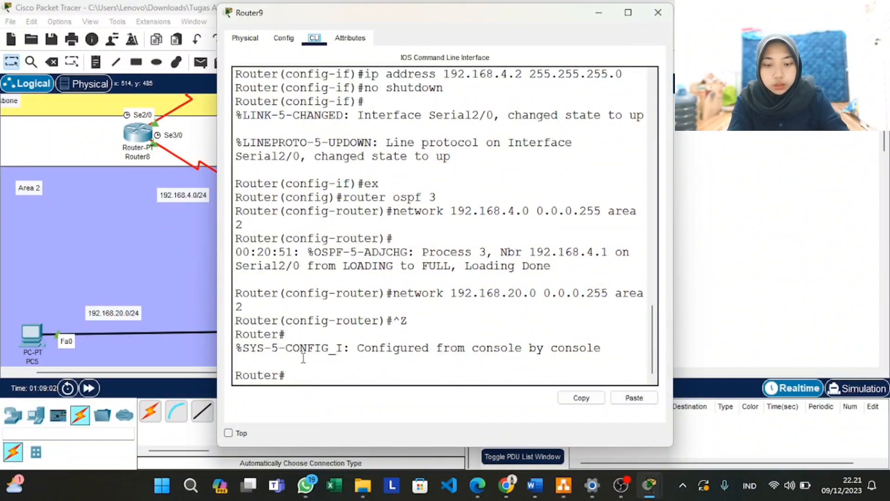
pyautogui.write('show ip route')
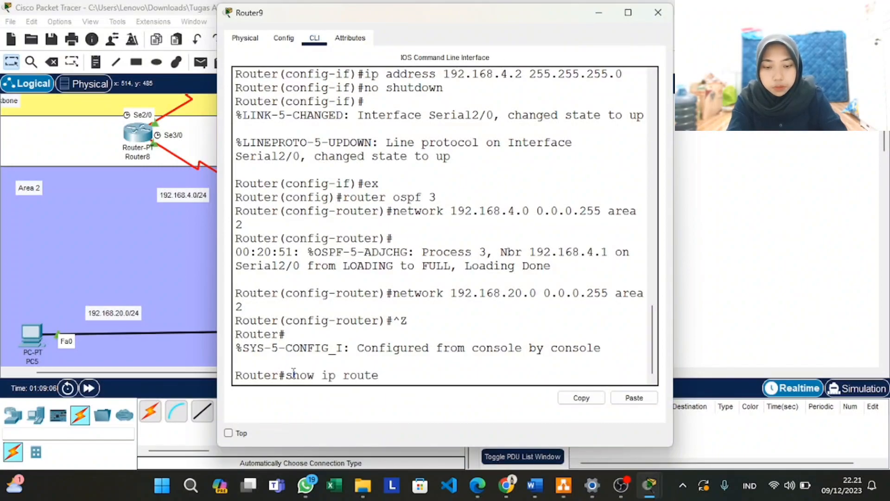
pyautogui.press('Return')
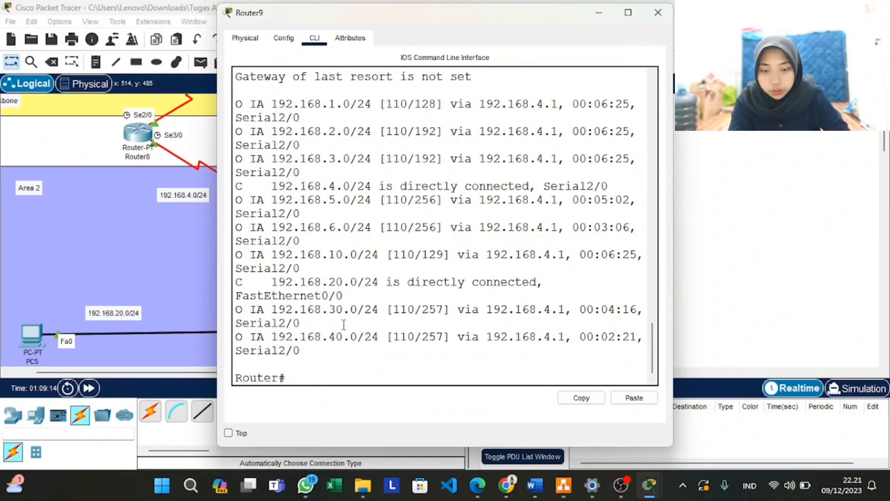
pyautogui.click(658, 13)
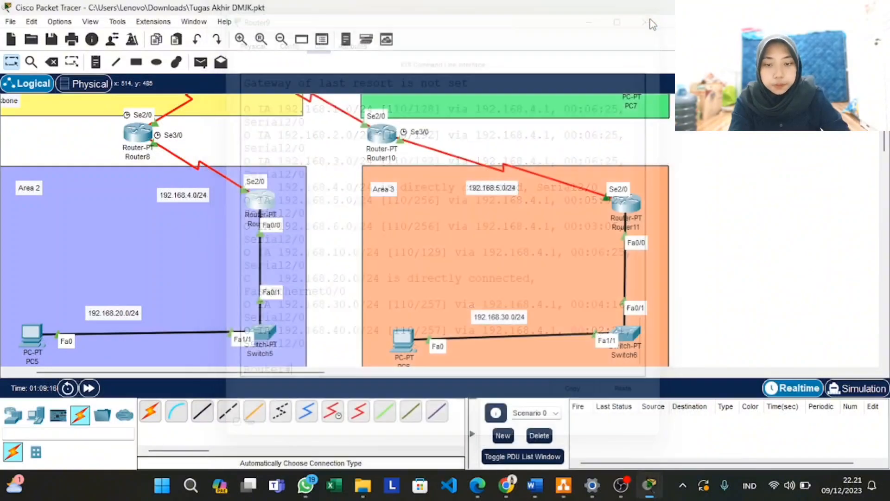
# Open Router10's command line, examine its routing table with show ip route, and close the router's window
pyautogui.scroll(1, 396, 209)
pyautogui.click(386, 160)
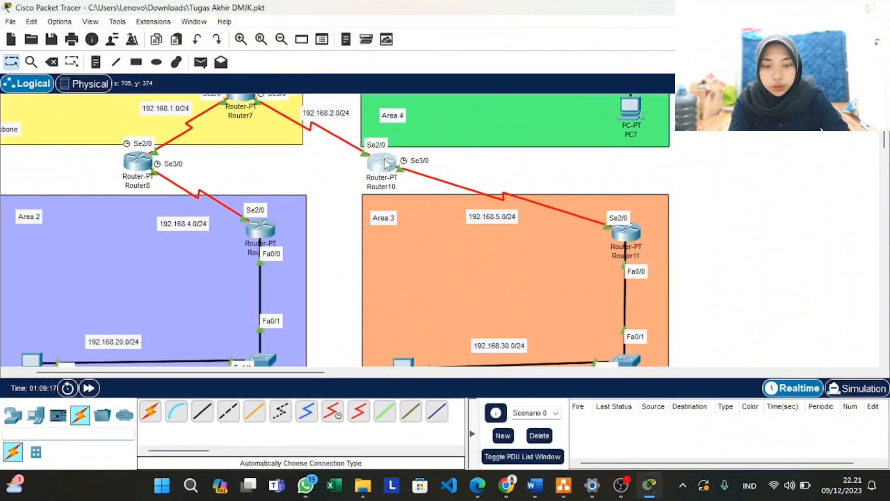
pyautogui.click(322, 374)
pyautogui.press('Return')
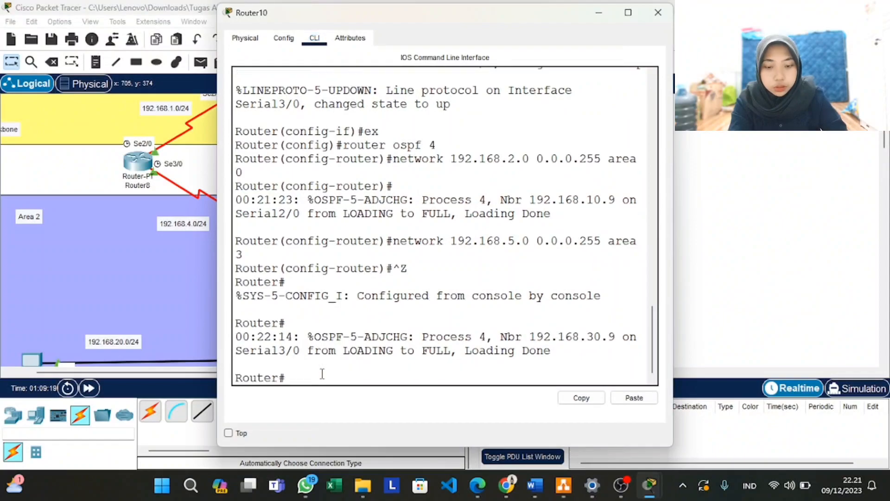
pyautogui.write('show ')
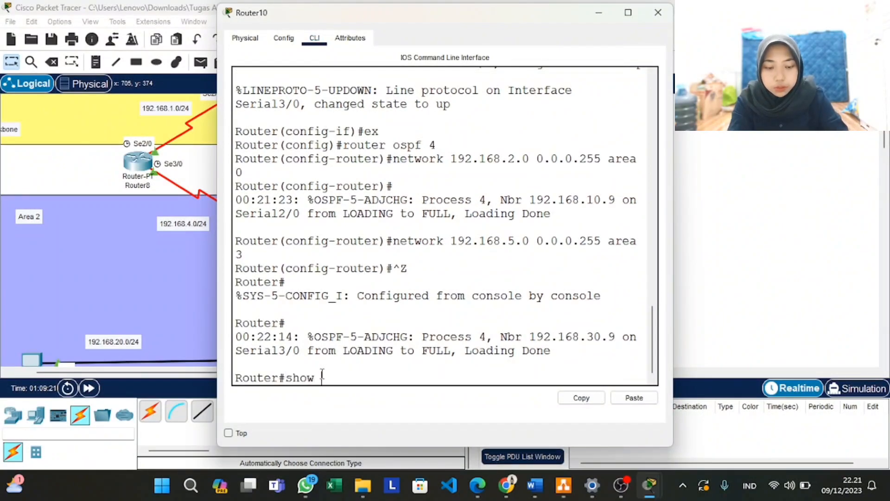
pyautogui.write('ip route')
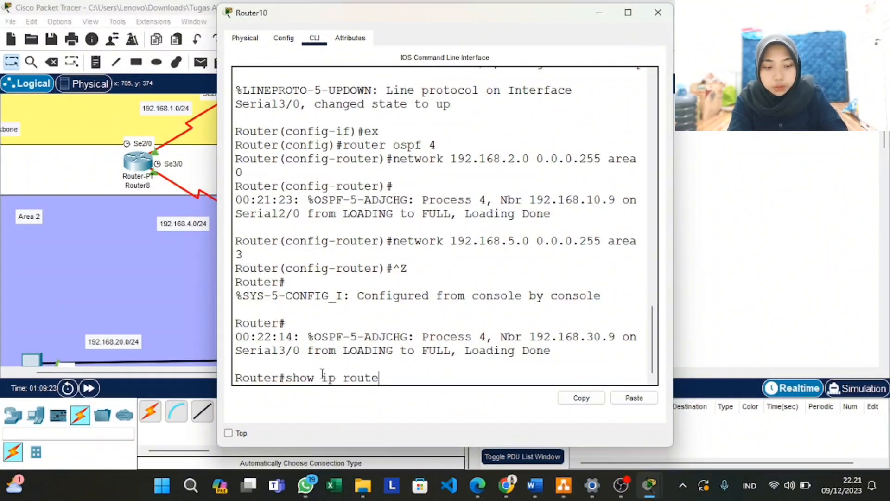
pyautogui.press('Return')
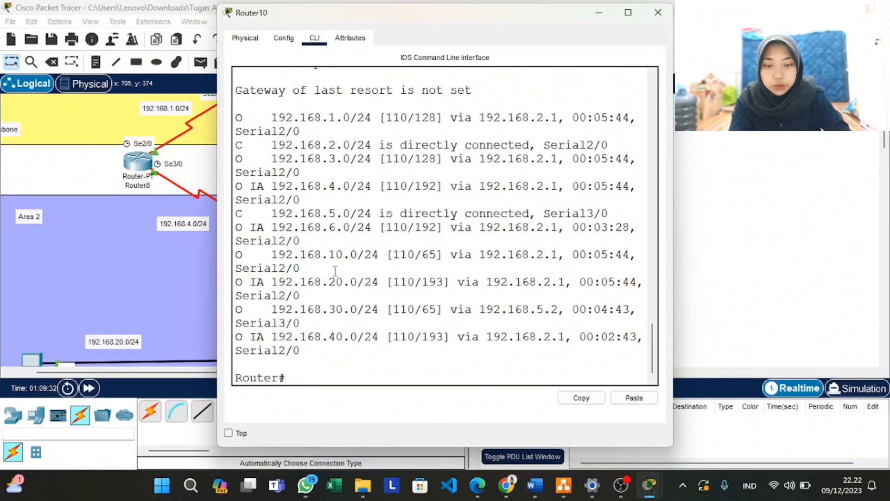
pyautogui.click(658, 13)
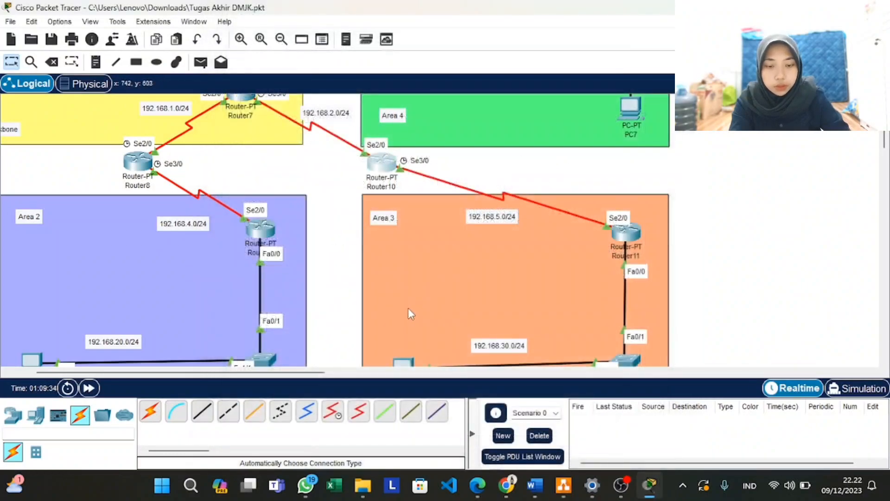
# Examine Router11's routing table in area 3 with show ip route and close the router's window
pyautogui.scroll(-2, 408, 314)
pyautogui.hscroll(3, 387, 291)
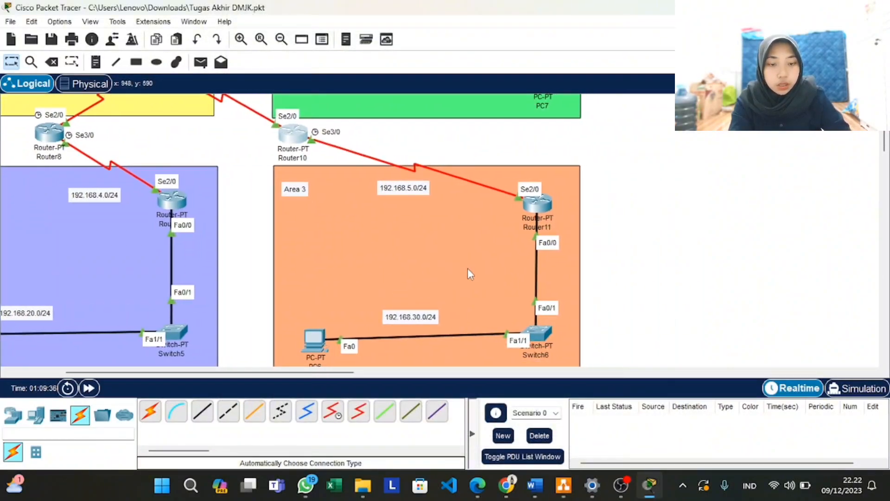
pyautogui.click(538, 207)
pyautogui.click(311, 383)
pyautogui.write('show ip route')
pyautogui.press('Return')
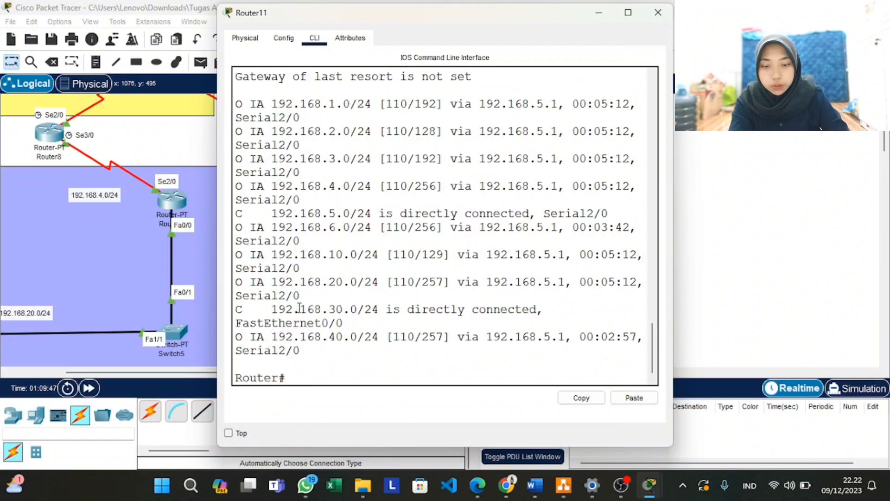
pyautogui.click(659, 16)
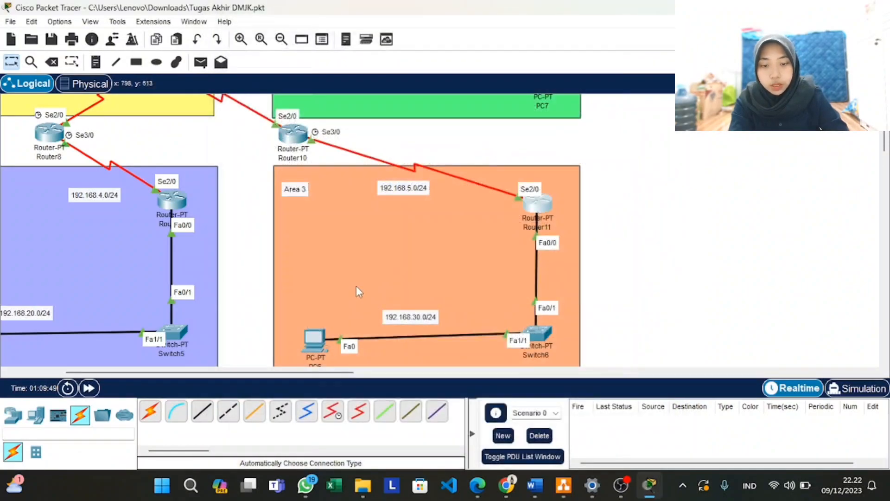
# Examine the routing table of Router12, between the backbone and area 4, with show ip route and close its window
pyautogui.scroll(5, 356, 285)
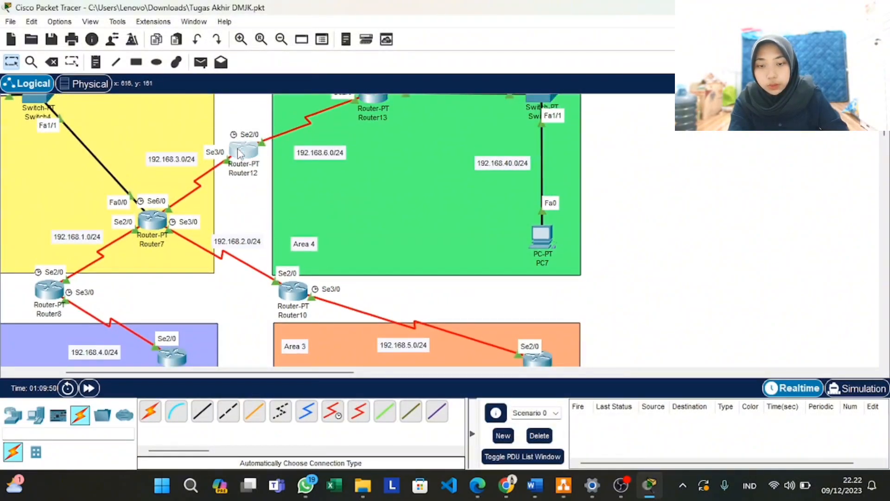
pyautogui.click(243, 149)
pyautogui.click(292, 379)
pyautogui.press('Return')
pyautogui.write('show ip route')
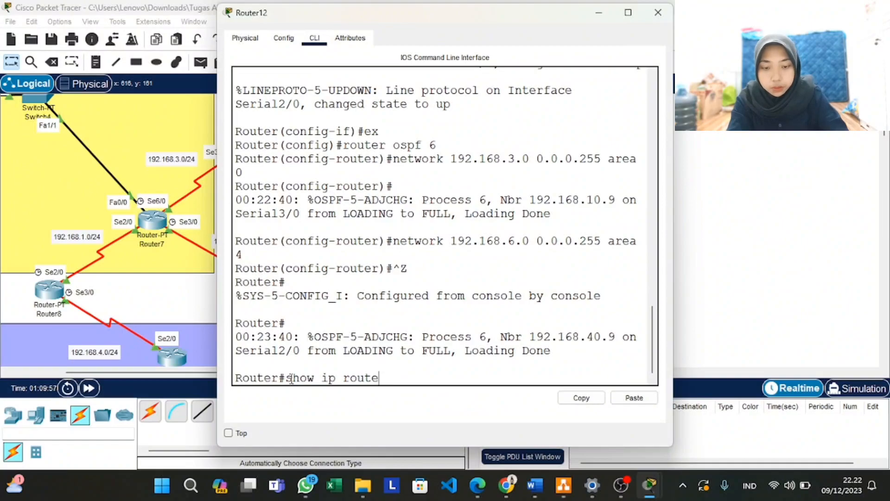
pyautogui.press('Return')
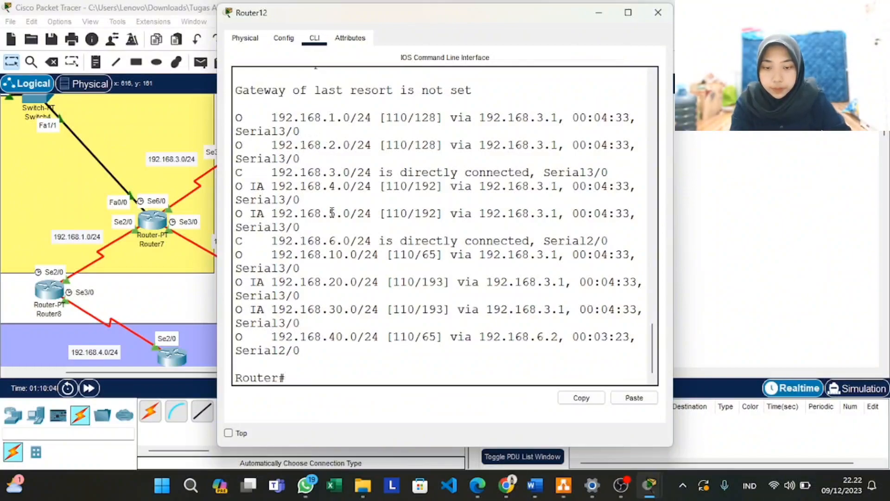
pyautogui.scroll(-1, 332, 212)
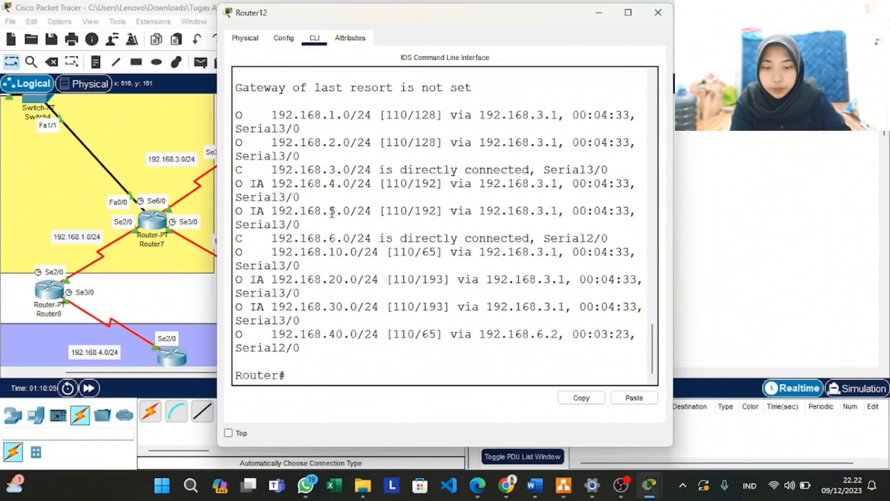
pyautogui.click(658, 13)
# Examine Router13's routing table in area 4 with show ip route and close the router's window
pyautogui.scroll(1, 508, 170)
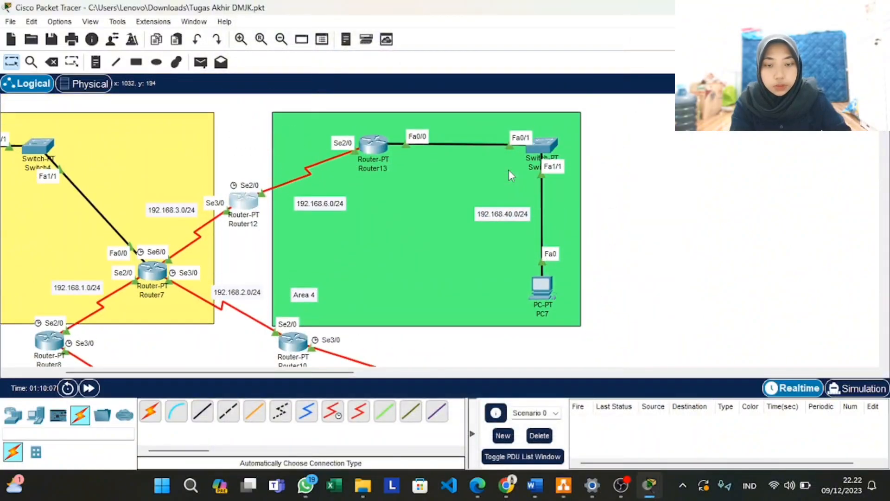
pyautogui.click(379, 145)
pyautogui.write('show ip route')
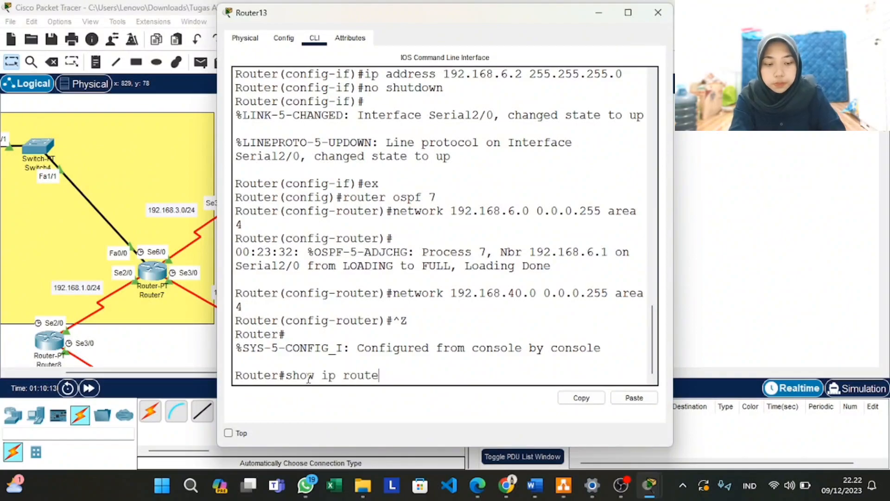
pyautogui.press('Return')
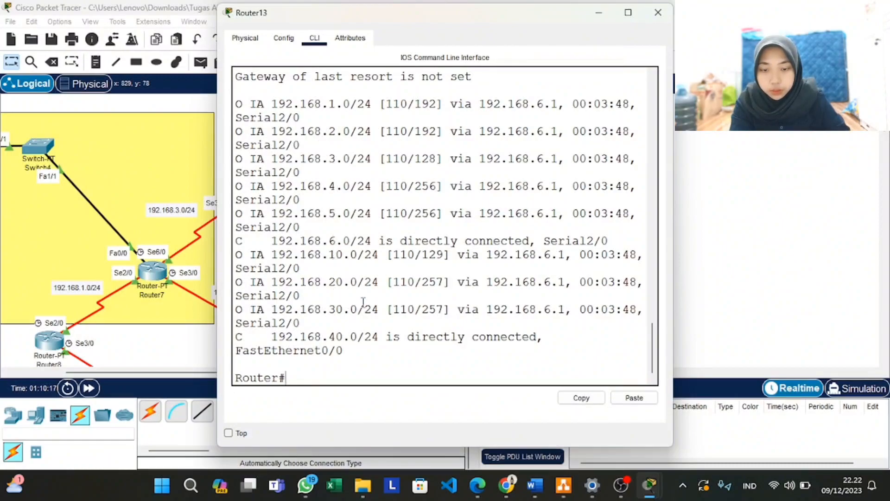
pyautogui.click(658, 13)
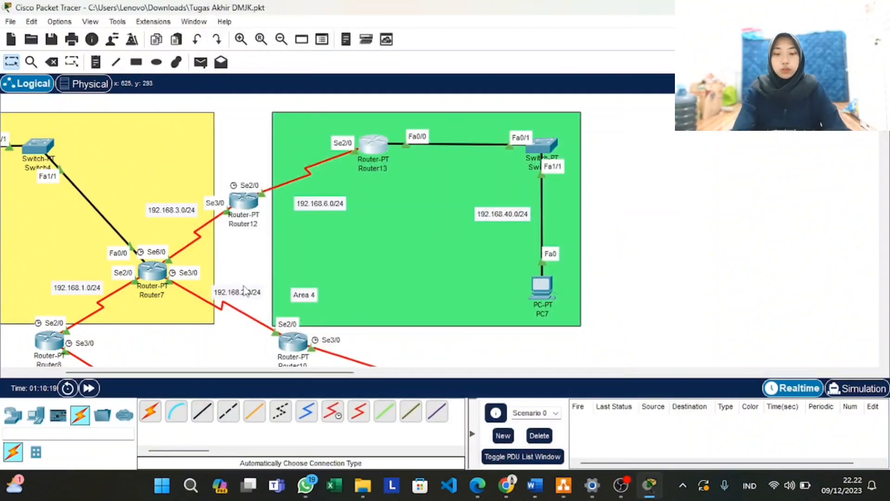
# Fast-forward the simulation time and send a simple PDU from PC4 in the backbone area to PC5 in area 2
pyautogui.click(89, 389)
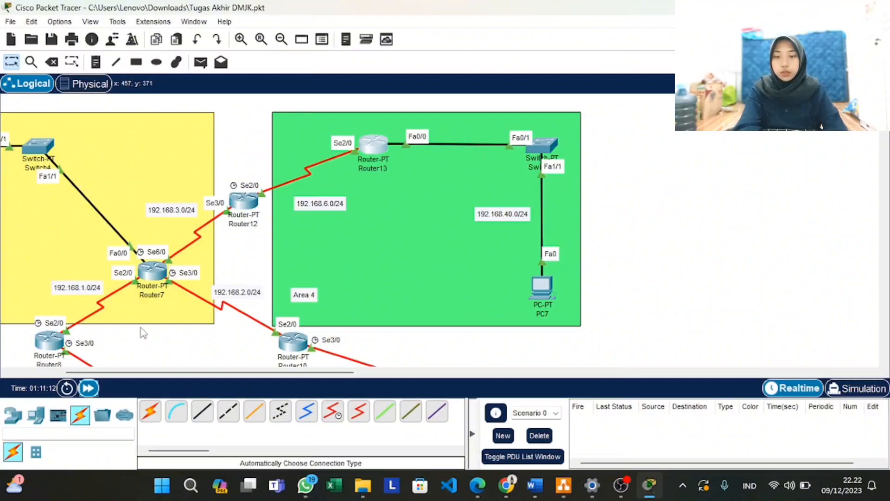
pyautogui.hscroll(-3, 173, 265)
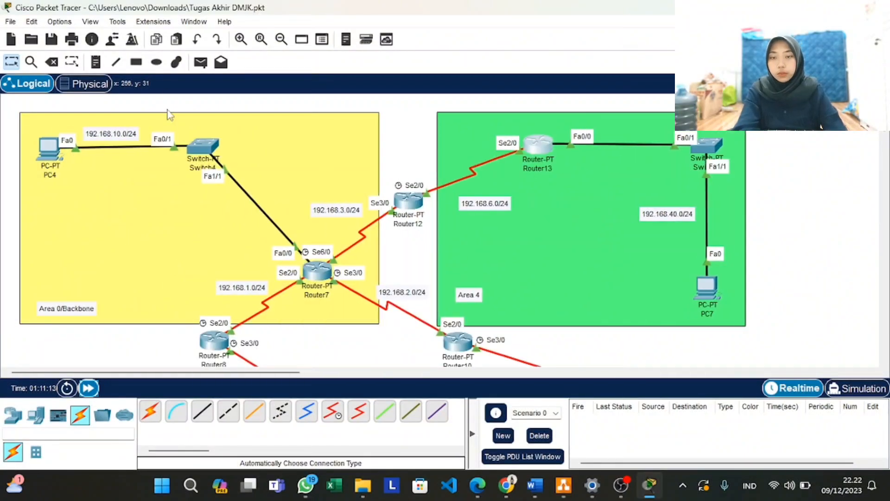
pyautogui.click(201, 62)
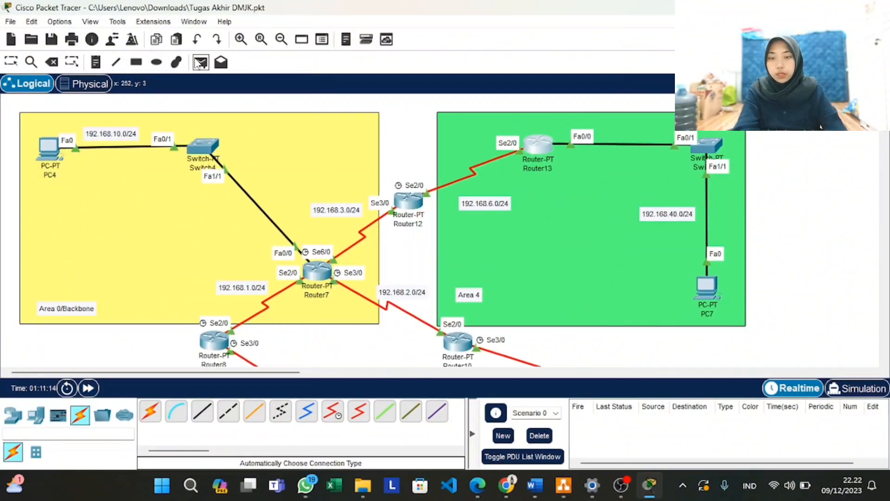
pyautogui.scroll(-5, 147, 259)
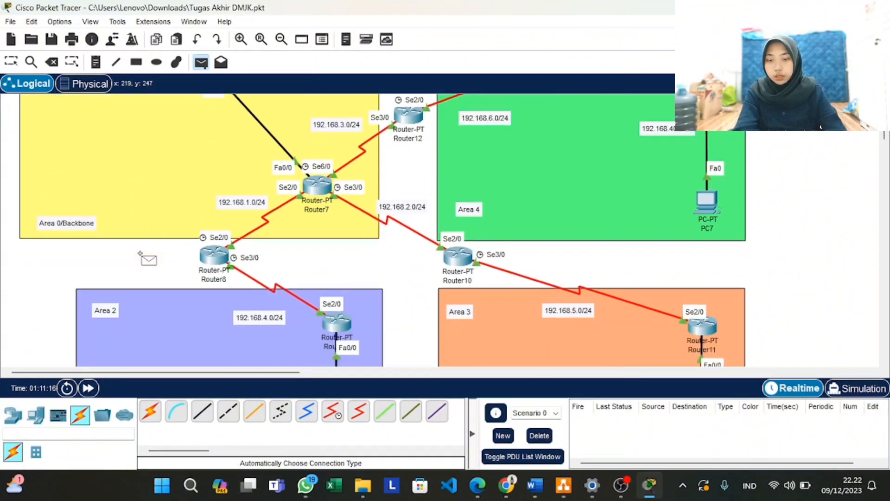
pyautogui.scroll(-1, 140, 254)
pyautogui.click(108, 343)
pyautogui.click(479, 347)
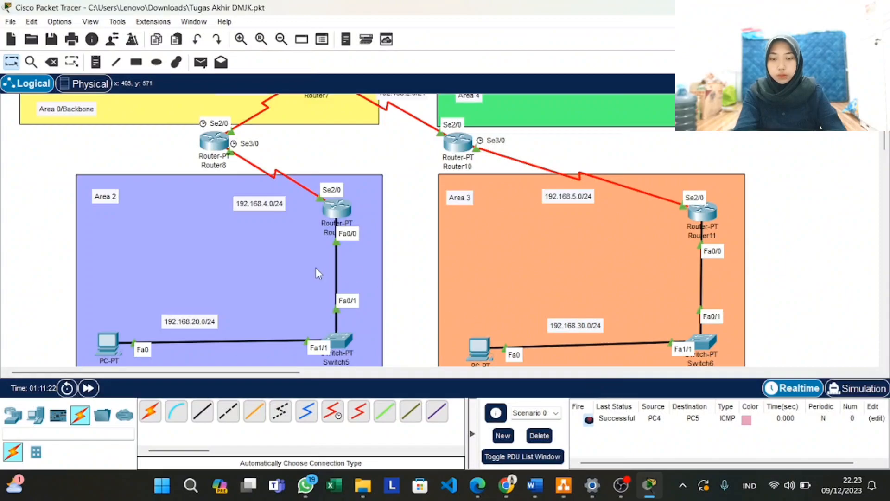
# Send a simple PDU from PC4 in the backbone area to PC6 in area 3, and fire that PDU again
pyautogui.scroll(5, 318, 271)
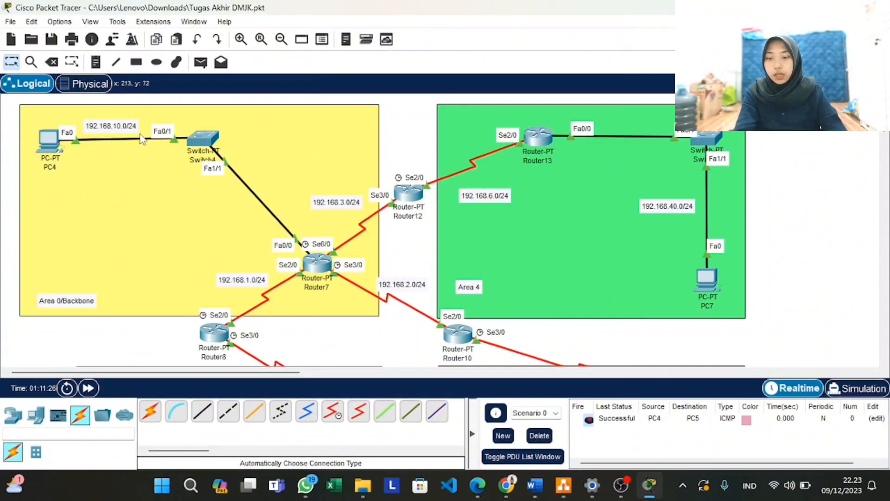
pyautogui.scroll(-5, 141, 138)
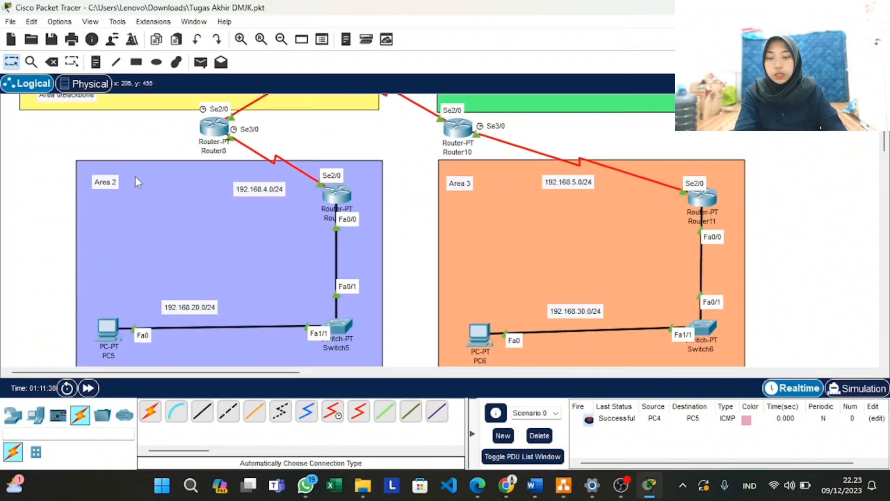
pyautogui.hscroll(2, 135, 176)
pyautogui.click(201, 62)
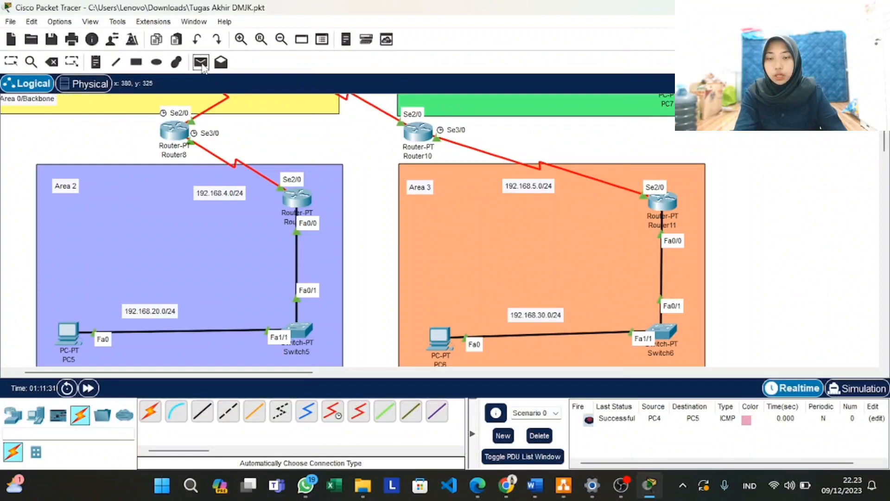
pyautogui.scroll(4, 149, 139)
pyautogui.hscroll(-2, 148, 139)
pyautogui.scroll(1, 147, 137)
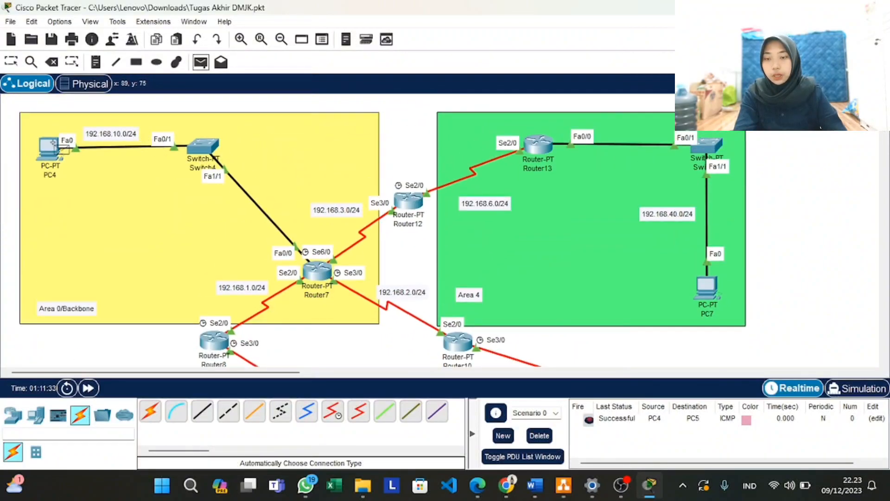
pyautogui.scroll(-3, 257, 231)
pyautogui.scroll(-2, 258, 231)
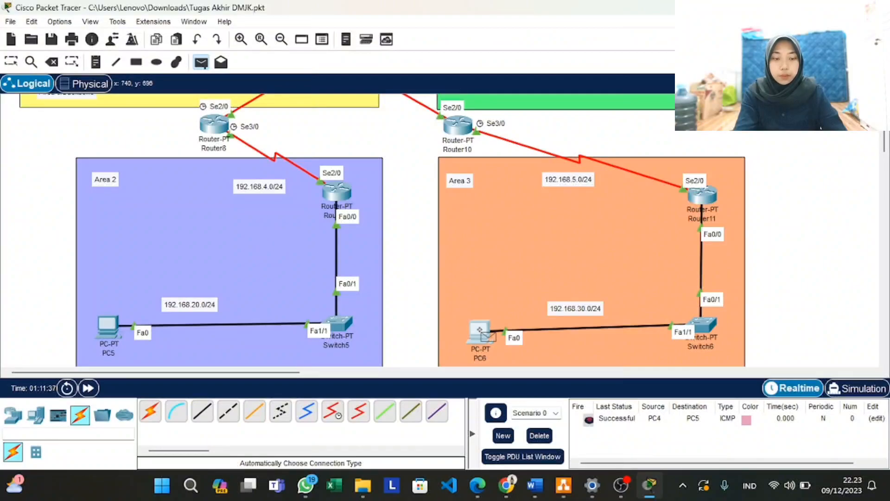
pyautogui.click(480, 328)
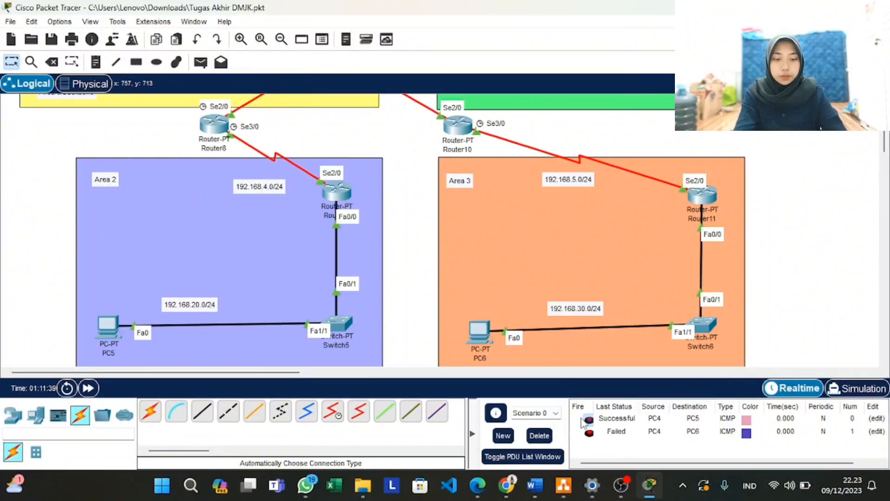
pyautogui.click(589, 433)
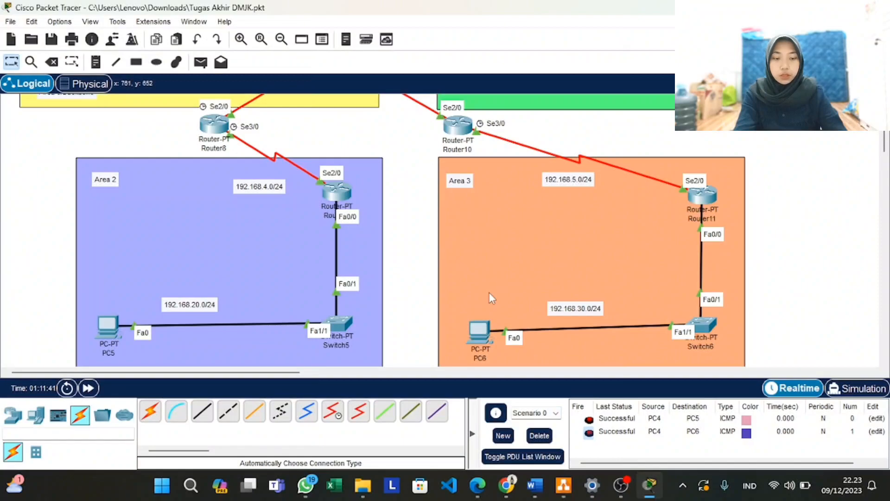
# Fast-forward the simulation time and send a simple PDU from PC4 in the backbone area to PC7 in area 4
pyautogui.scroll(3, 471, 274)
pyautogui.hscroll(2, 471, 274)
pyautogui.click(18, 61)
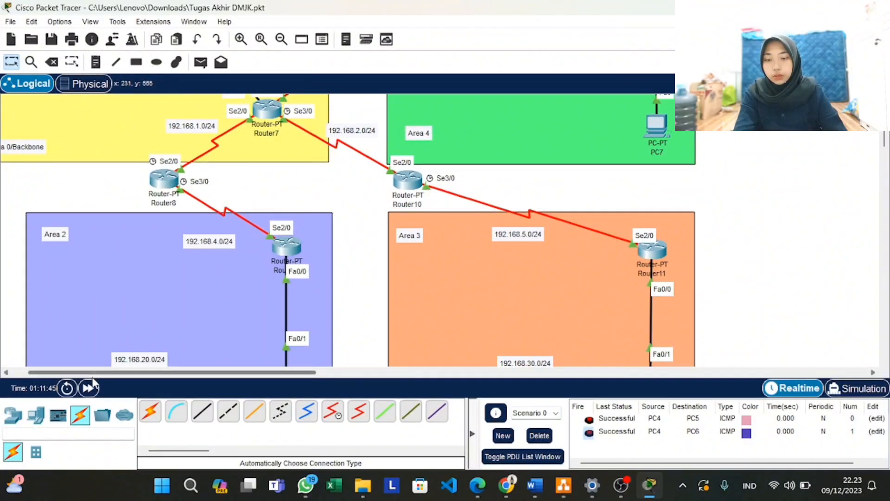
pyautogui.moveTo(92, 376); pyautogui.dragTo(92, 376)
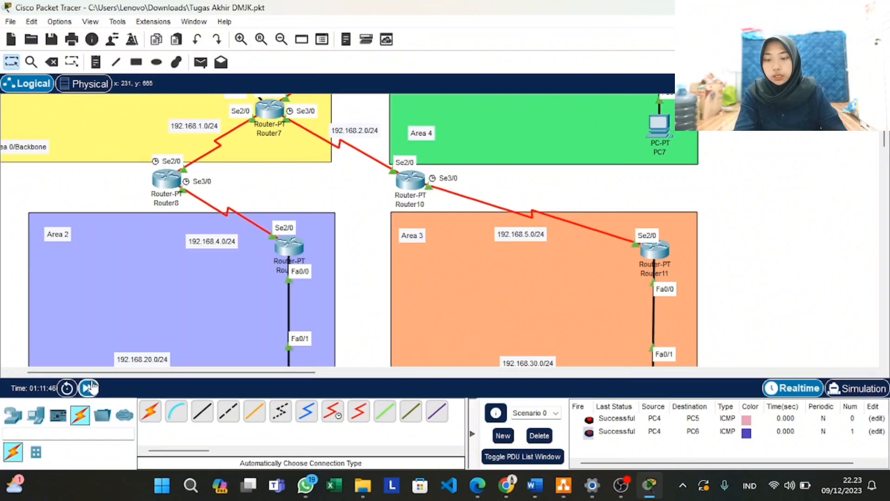
pyautogui.click(89, 388)
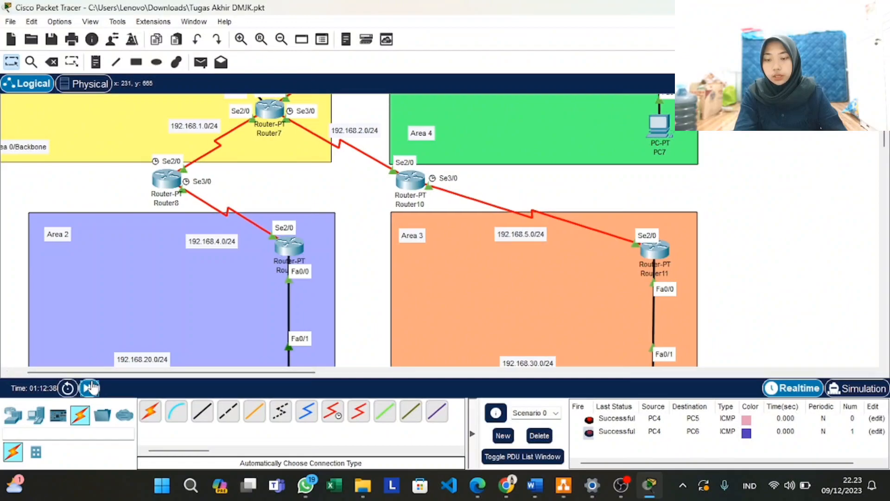
pyautogui.scroll(3, 96, 234)
pyautogui.hscroll(-1, 96, 235)
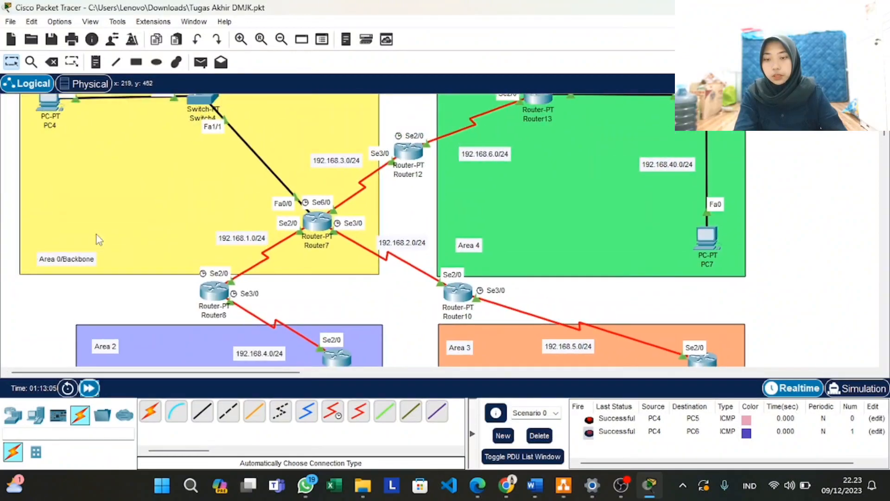
pyautogui.click(194, 65)
pyautogui.click(49, 100)
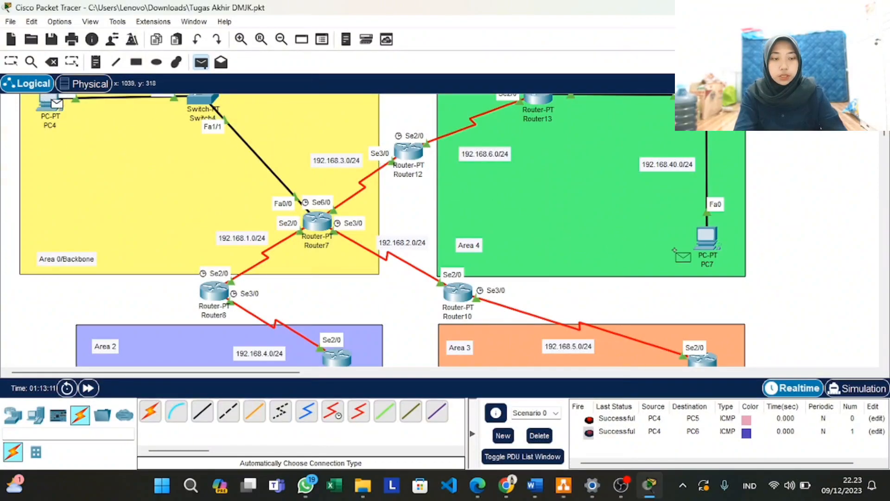
pyautogui.click(704, 241)
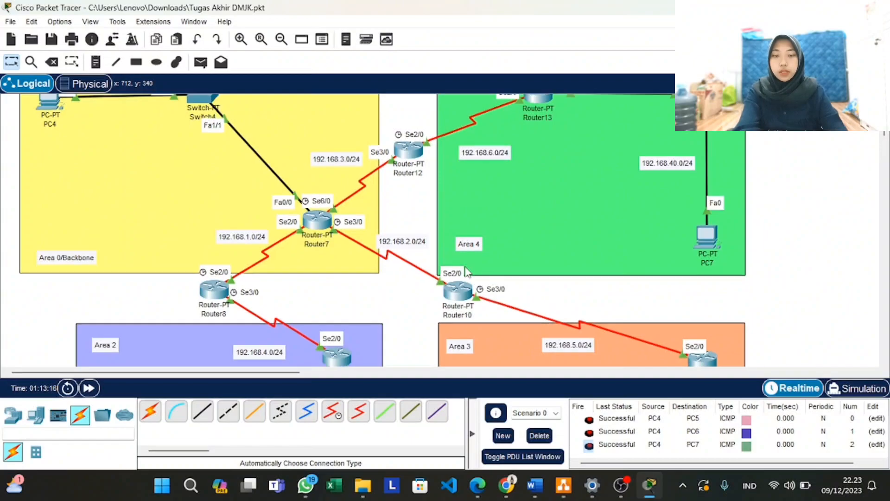
# Send a simple PDU from PC5 in area 2 to PC6 in area 3 and check its status
pyautogui.scroll(-5, 466, 271)
pyautogui.scroll(-1, 466, 269)
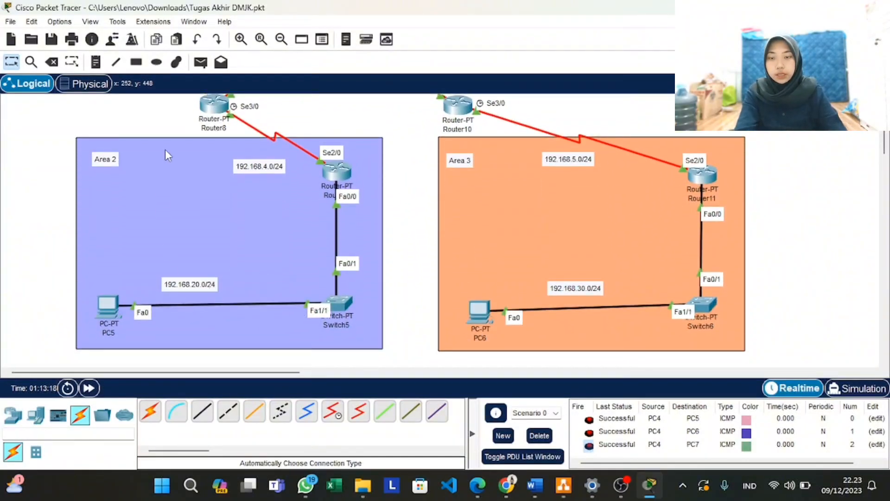
pyautogui.click(201, 62)
pyautogui.click(110, 305)
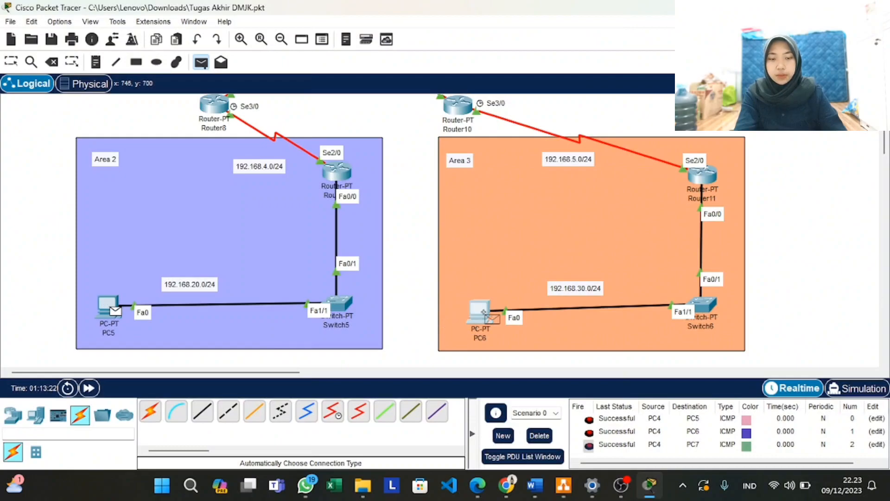
pyautogui.click(479, 310)
pyautogui.scroll(-1, 674, 445)
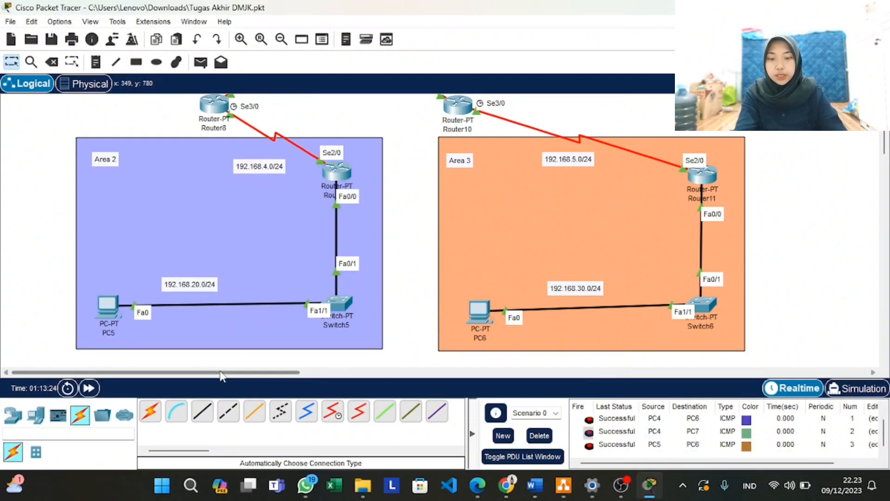
# Send a simple PDU from PC5 in area 2 to PC7 in area 4 and check its status
pyautogui.click(201, 62)
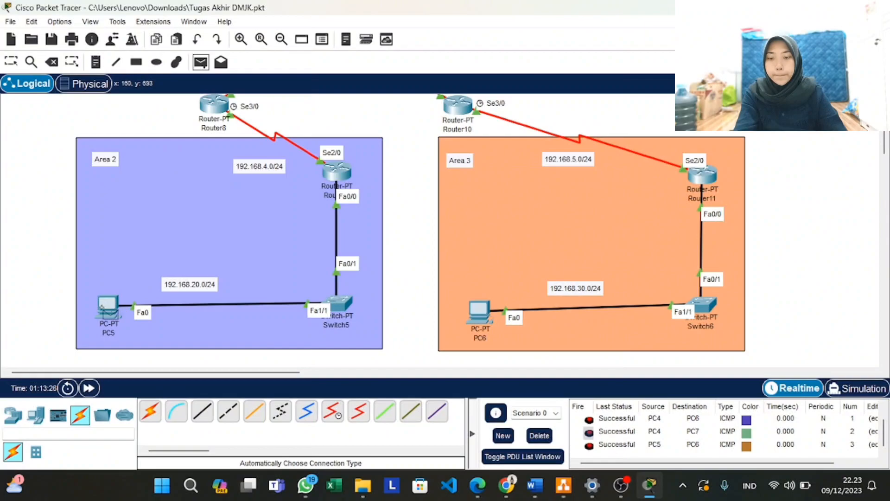
pyautogui.click(108, 306)
pyautogui.scroll(4, 240, 241)
pyautogui.scroll(1, 241, 244)
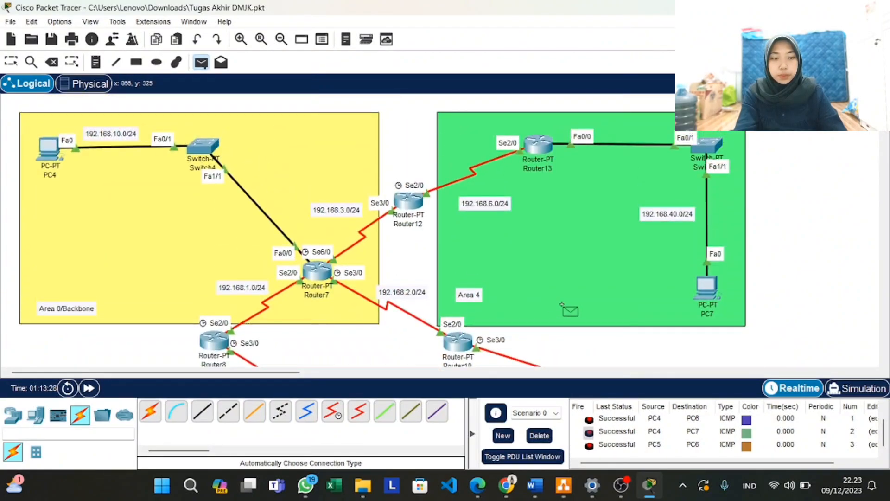
pyautogui.click(704, 286)
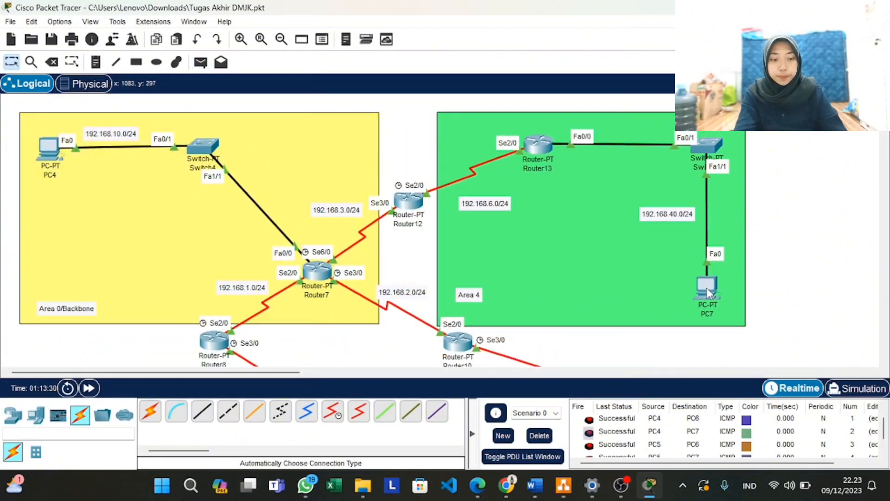
pyautogui.scroll(-1, 563, 249)
pyautogui.scroll(-1, 652, 424)
# Send a simple PDU from PC6 in area 3 to PC7 in area 4
pyautogui.scroll(-6, 394, 184)
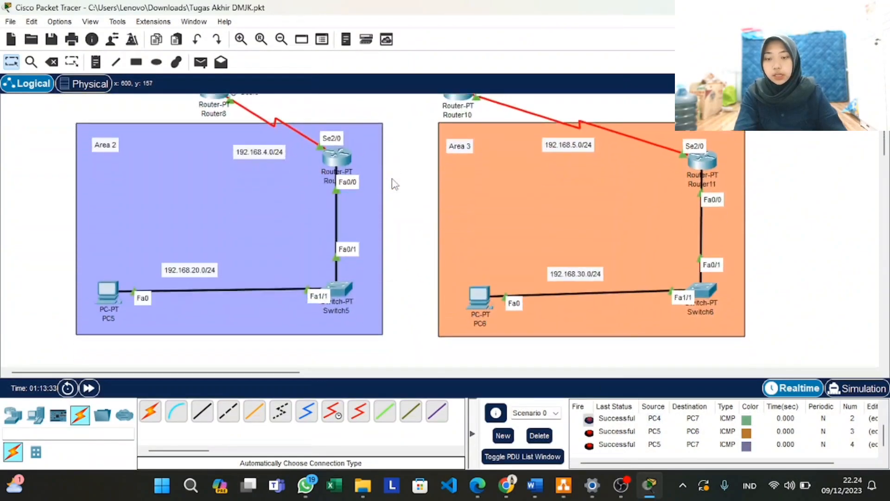
pyautogui.click(201, 62)
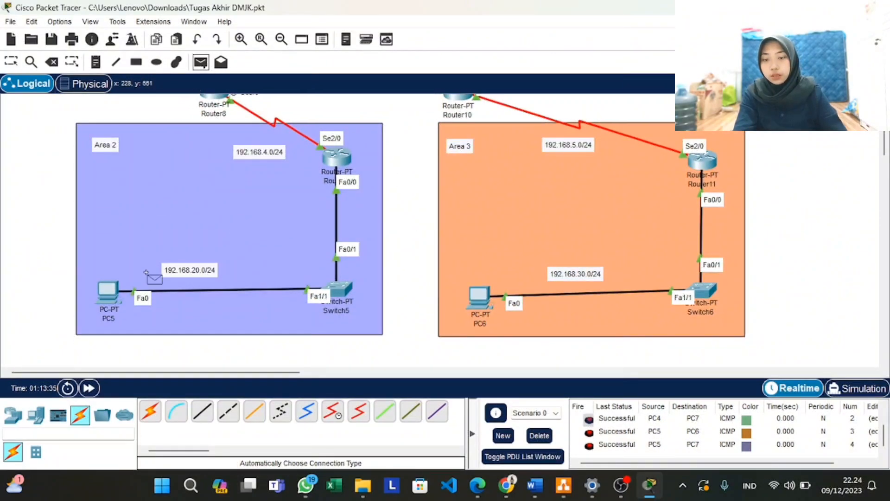
pyautogui.click(478, 297)
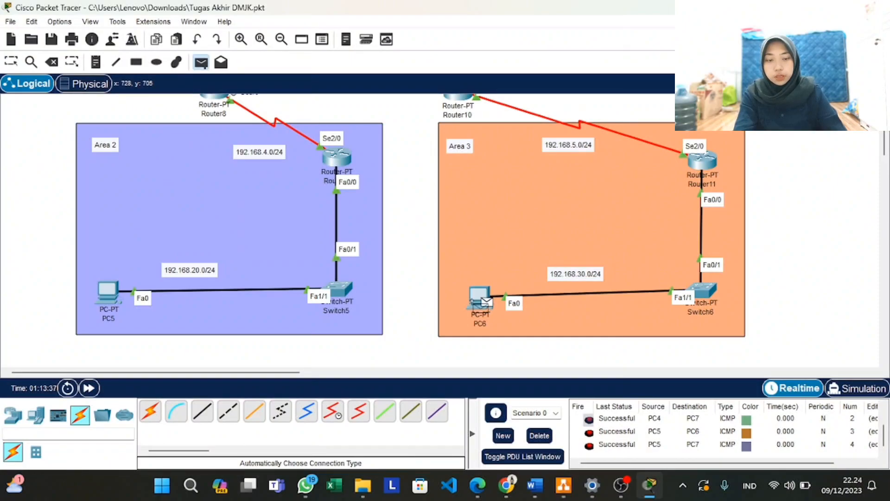
pyautogui.scroll(5, 477, 223)
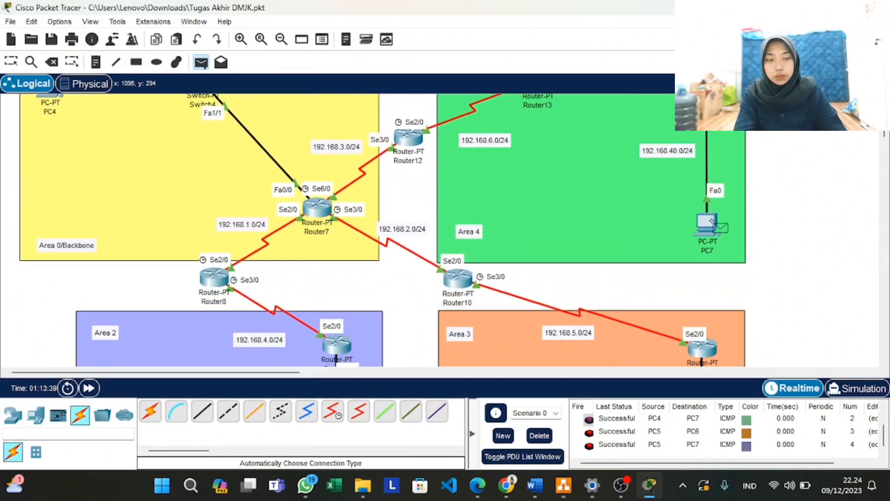
pyautogui.click(707, 223)
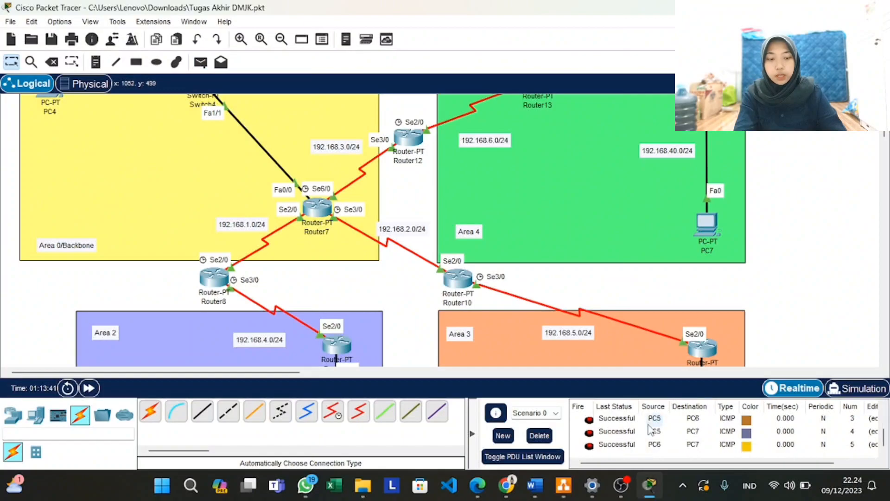
# Review the whole OSPF topology, from the backbone area and area 4 down to areas 2 and 3
pyautogui.scroll(-1, 482, 210)
pyautogui.scroll(1, 481, 210)
pyautogui.scroll(3, 481, 208)
pyautogui.scroll(-4, 481, 208)
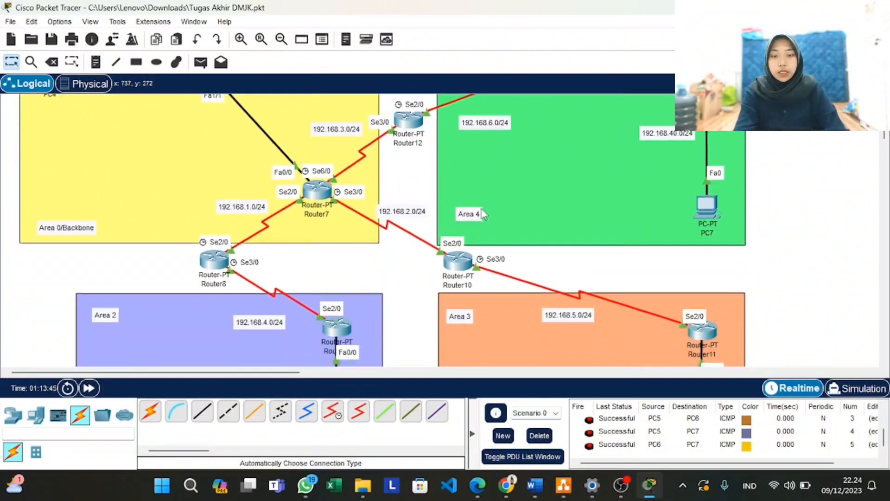
pyautogui.scroll(4, 483, 213)
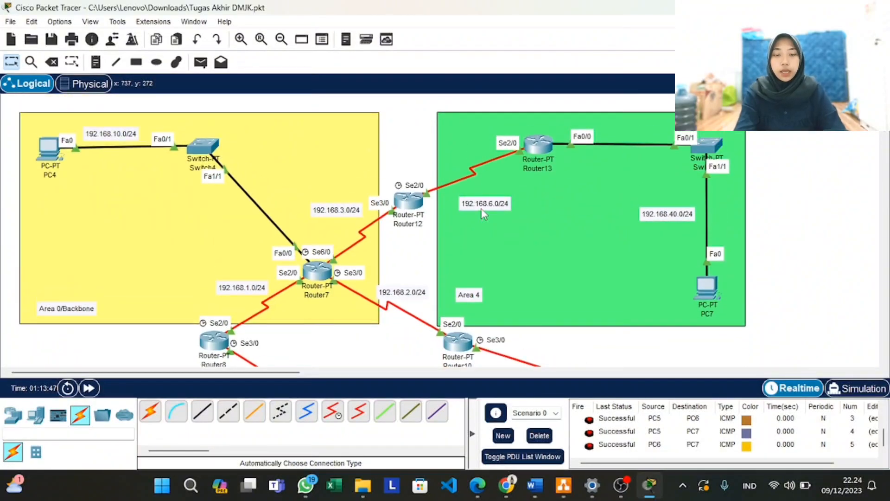
pyautogui.scroll(-5, 482, 214)
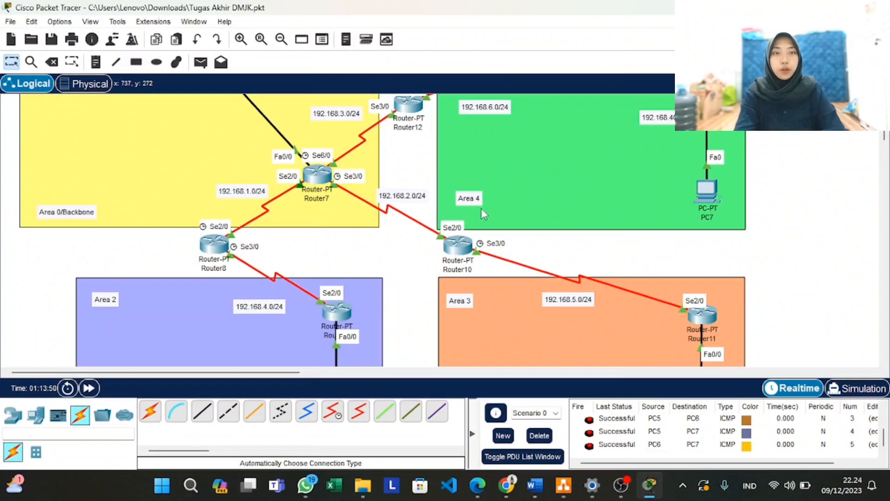
pyautogui.scroll(-1, 482, 213)
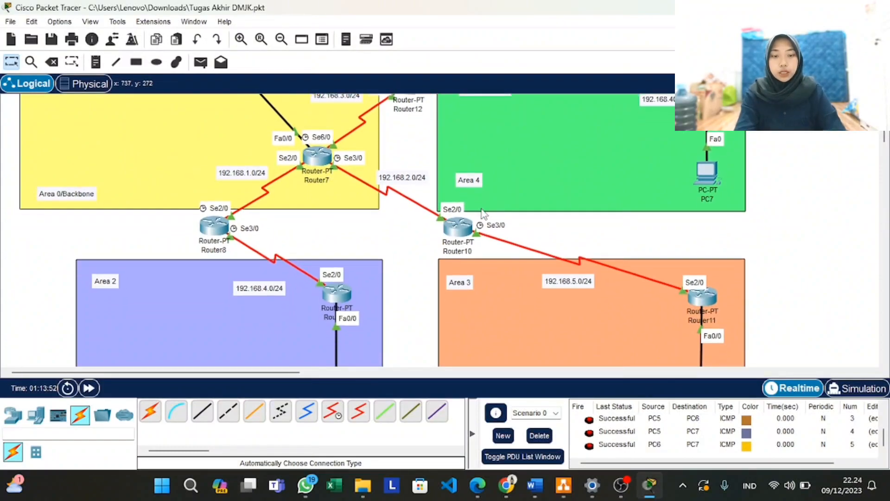
pyautogui.scroll(2, 483, 213)
pyautogui.scroll(1, 482, 213)
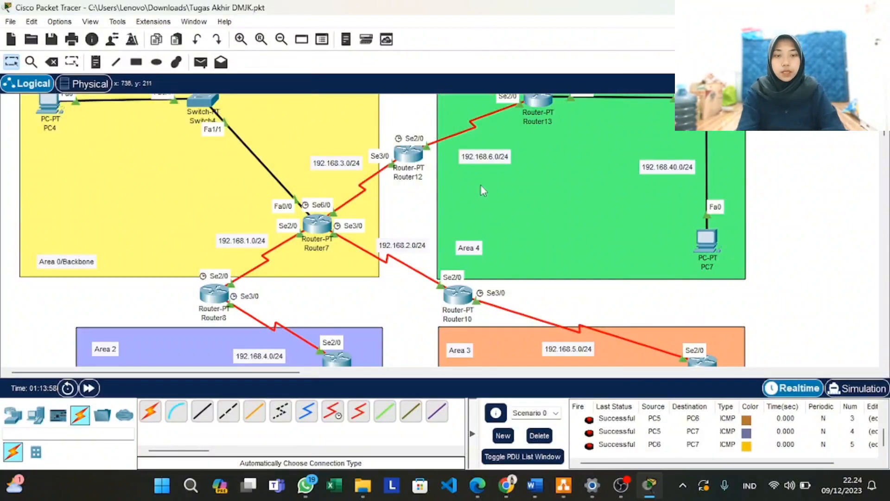
pyautogui.scroll(2, 480, 184)
pyautogui.scroll(-1, 481, 188)
pyautogui.scroll(1, 481, 188)
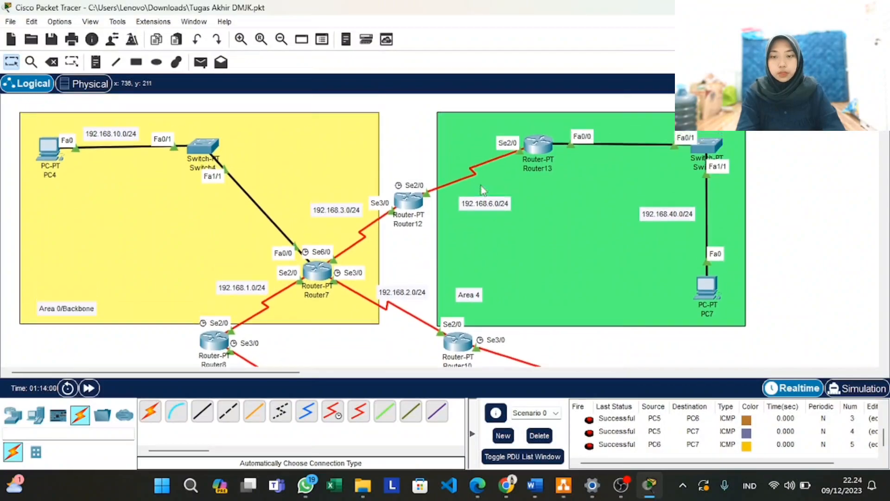
pyautogui.scroll(-1, 482, 189)
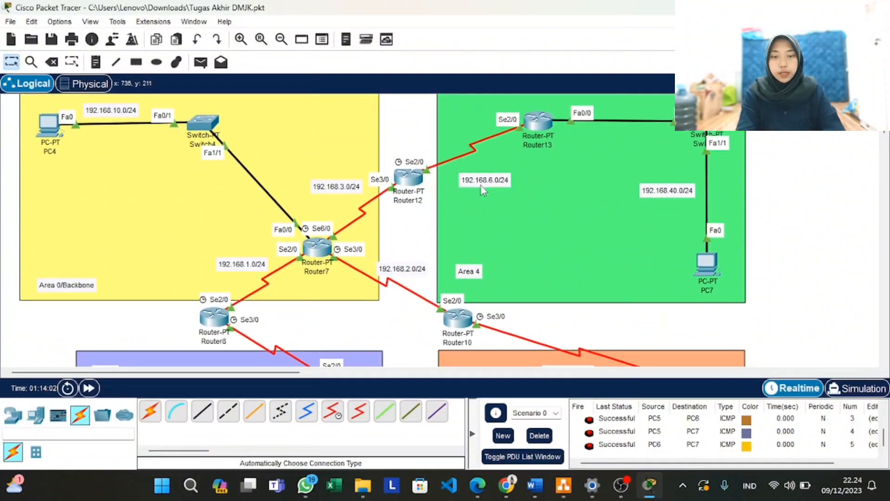
pyautogui.scroll(-1, 480, 185)
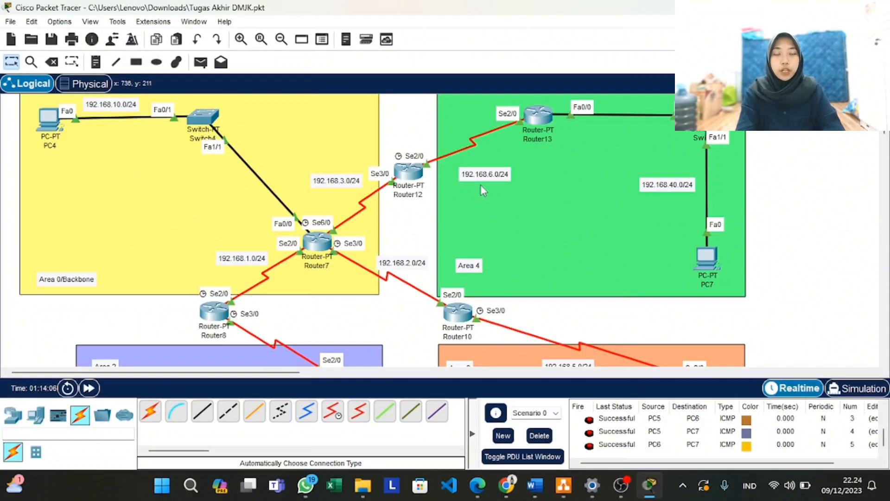
pyautogui.scroll(2, 481, 185)
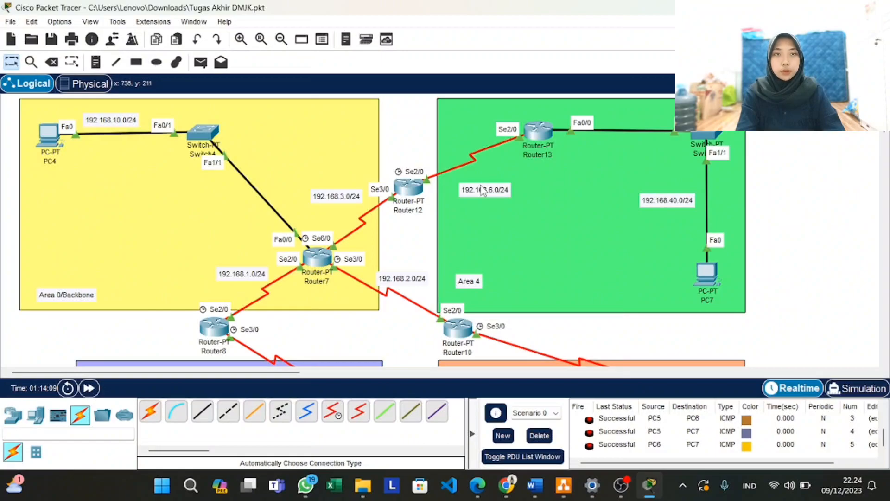
pyautogui.scroll(-10, 481, 185)
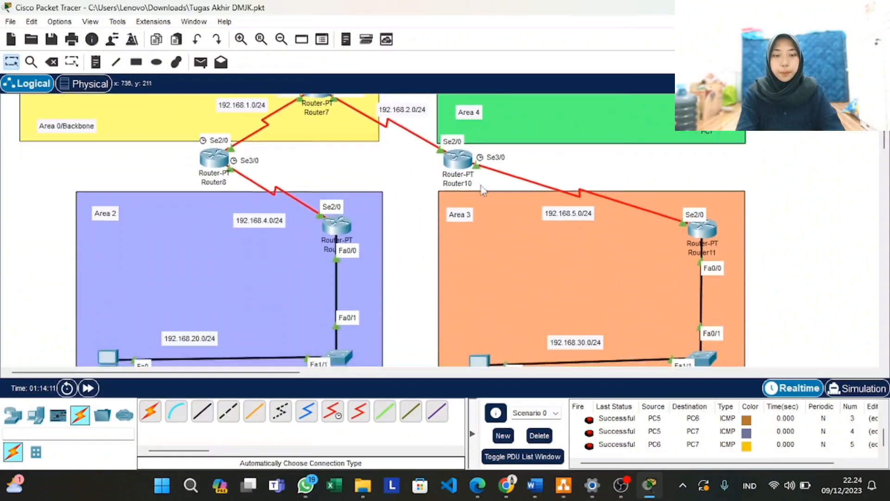
pyautogui.scroll(-3, 481, 185)
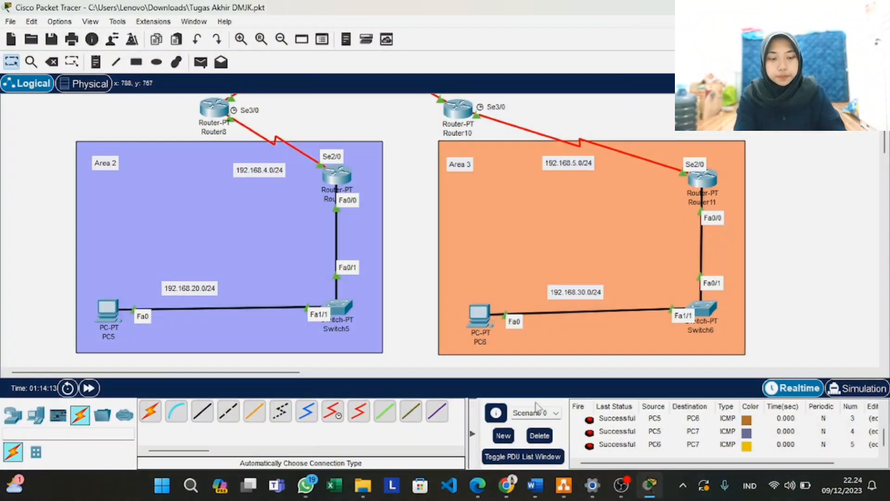